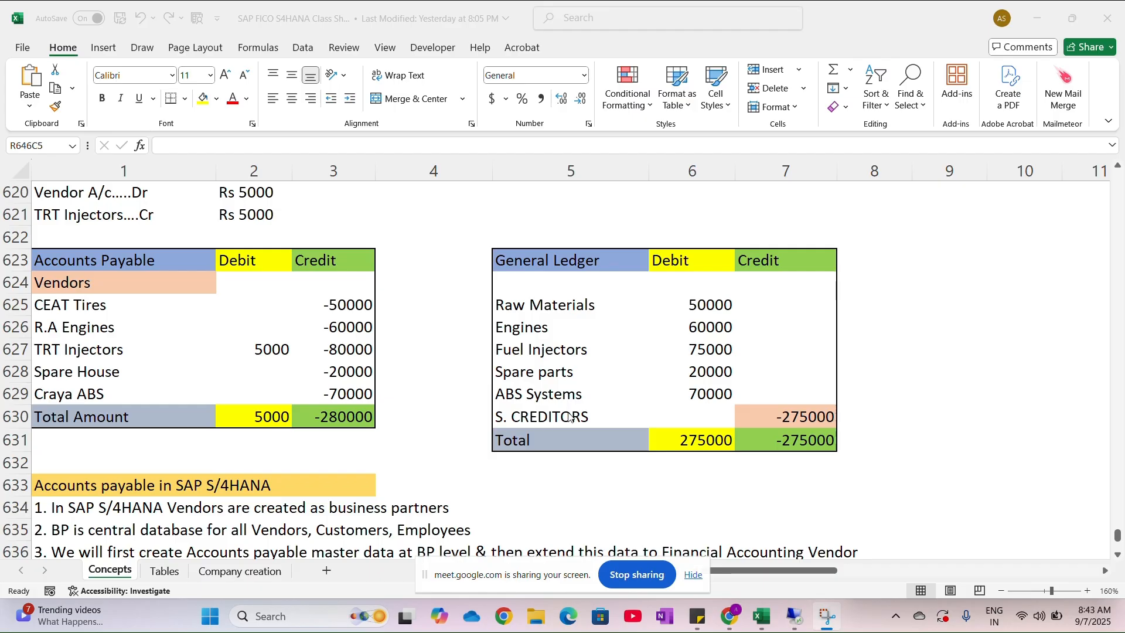
- Enter the transaction code OBD3 in row 643, column 4, beside the Vendor Account Groups item under Configuration Data
scroll(487, 413, "down", 5)
scroll(488, 413, "down", 2)
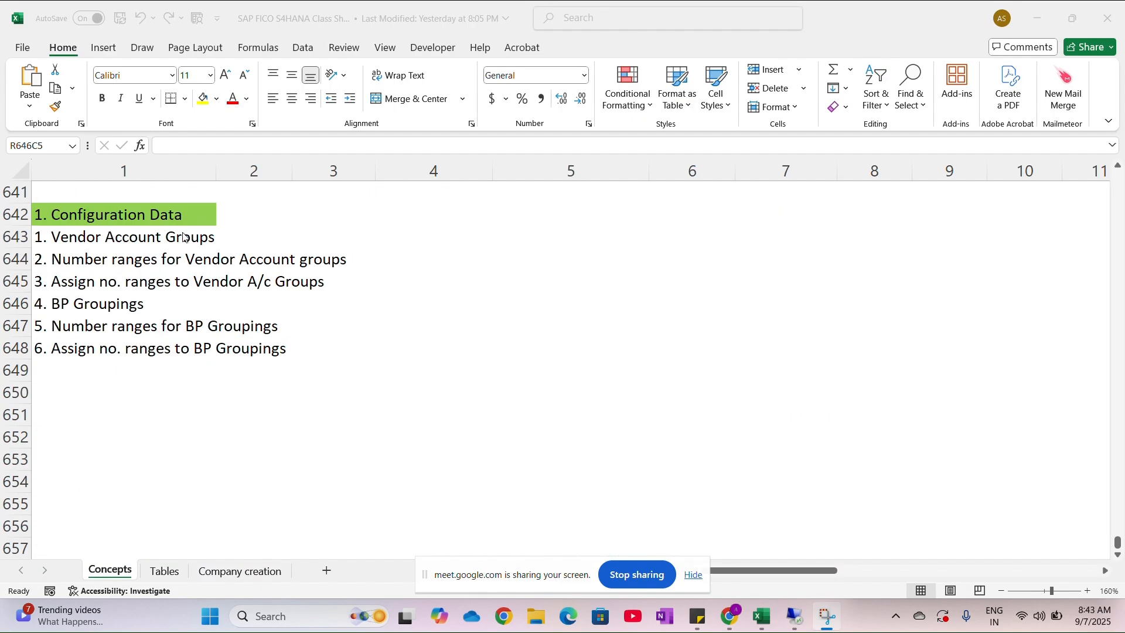
left_click(153, 239)
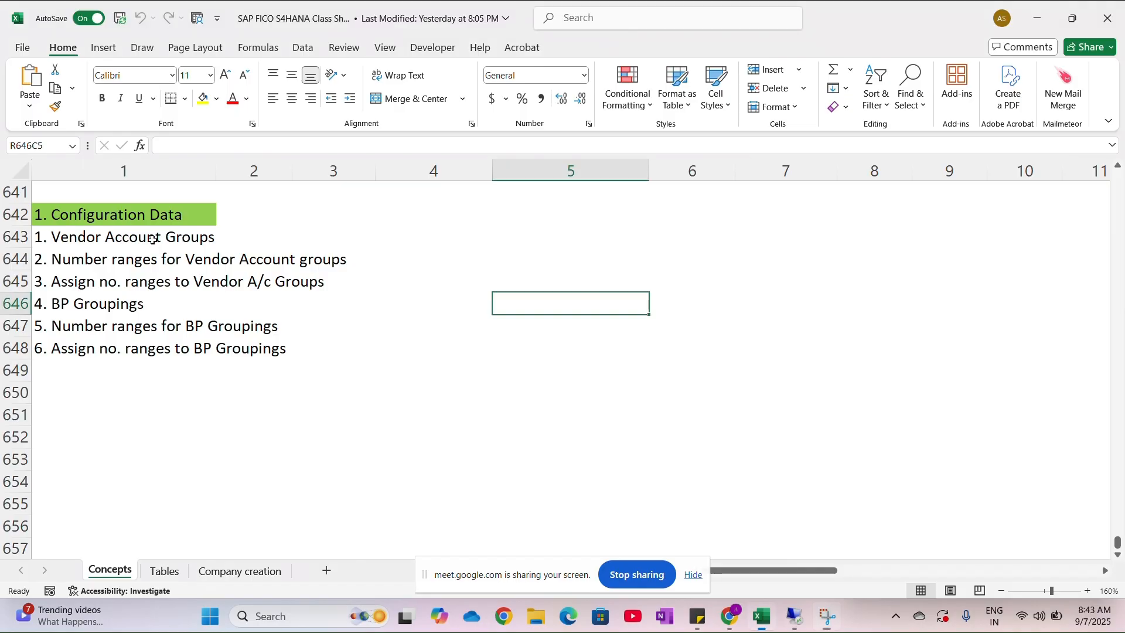
left_click(80, 240)
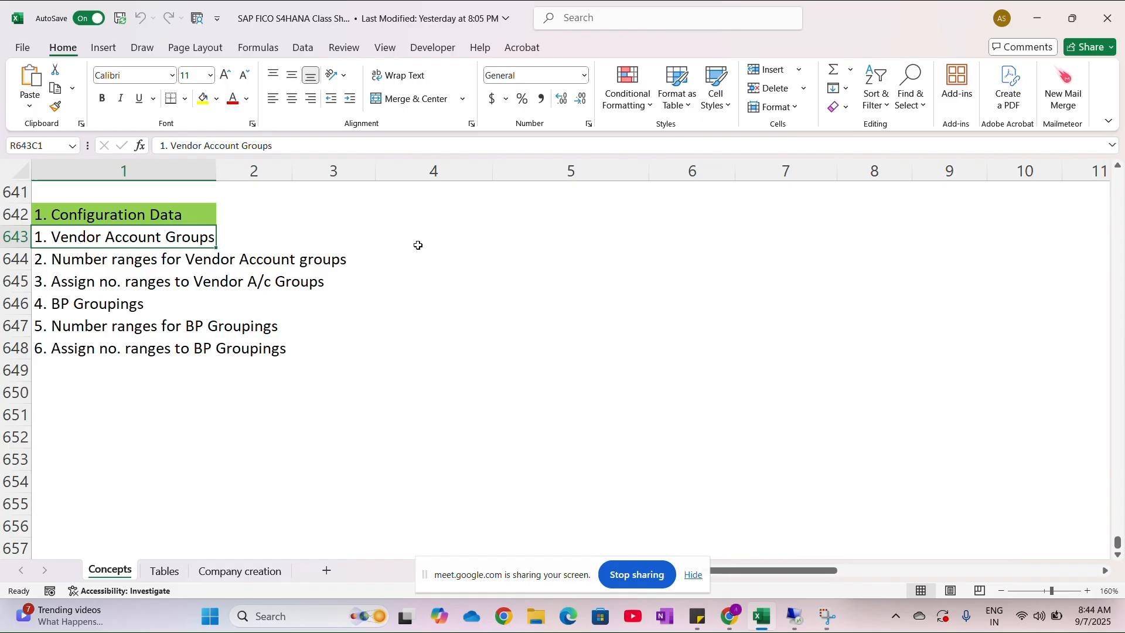
left_click(440, 235)
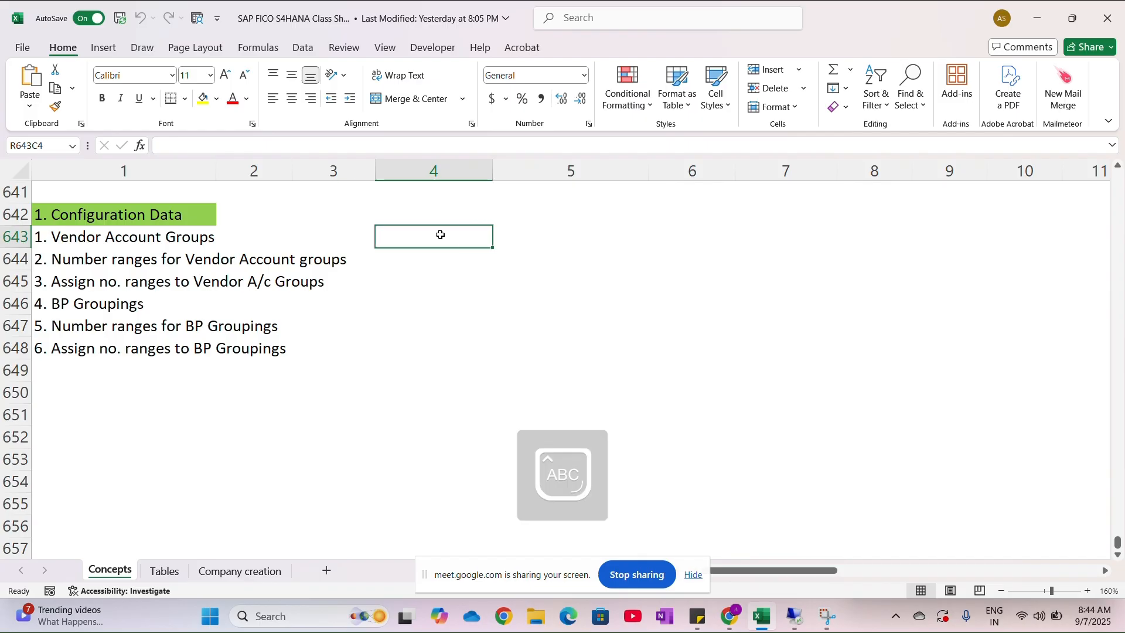
type("OBD3")
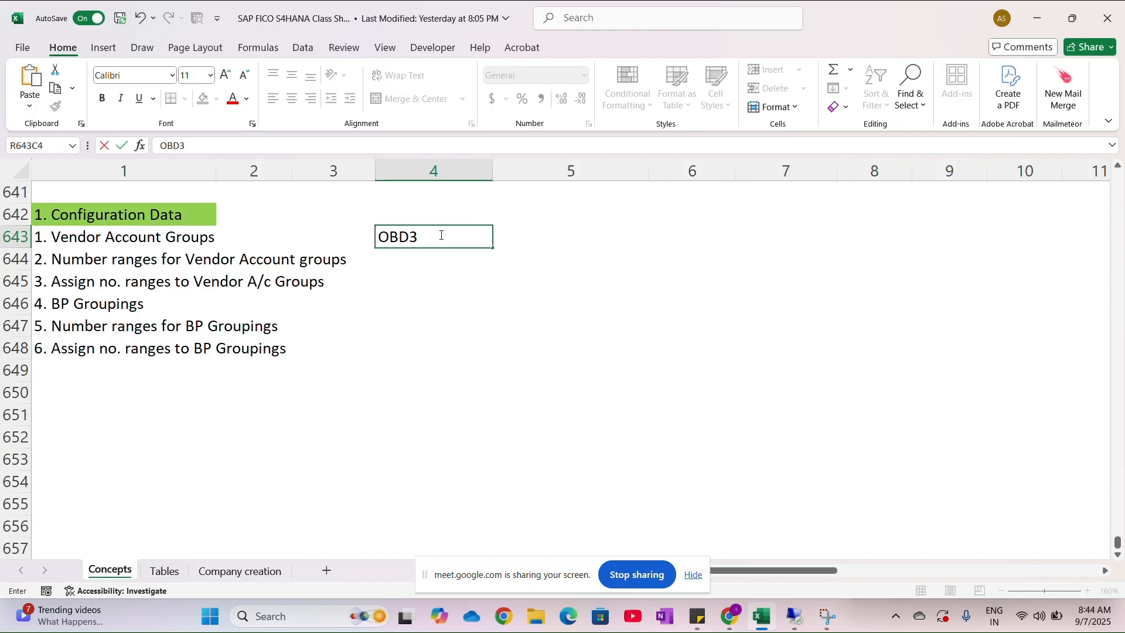
- Switch to the SAP remote desktop session and display the SAP Reference IMG through transaction spro
key("alt+Tab")
key("alt+Tab")
key("alt+Tab")
key("alt+Tab")
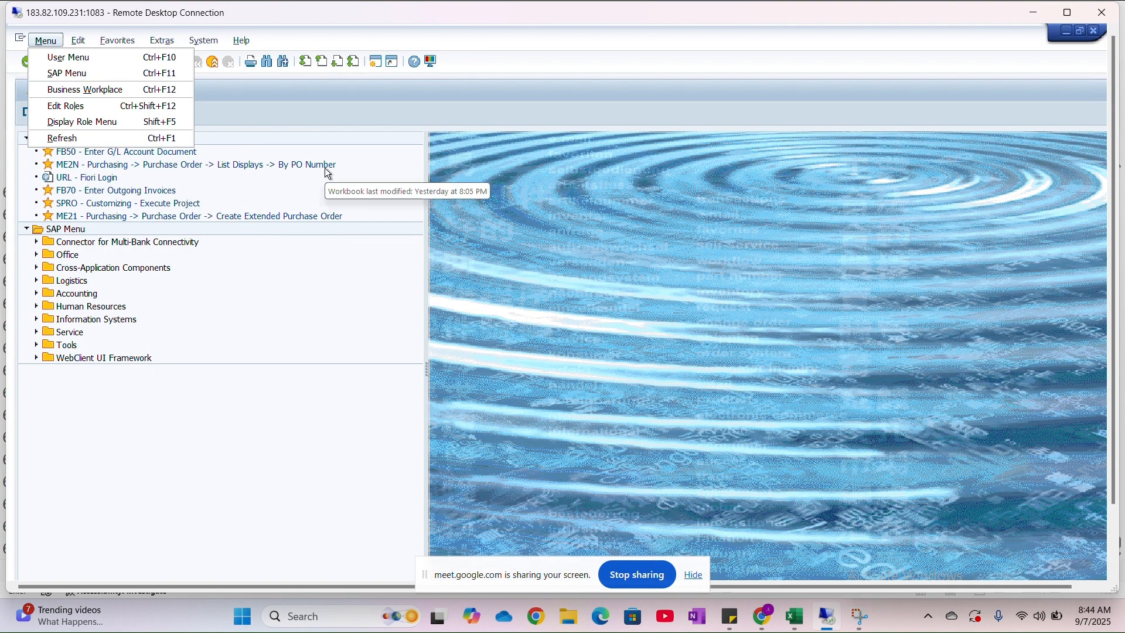
key("alt+Tab")
key("alt+Tab")
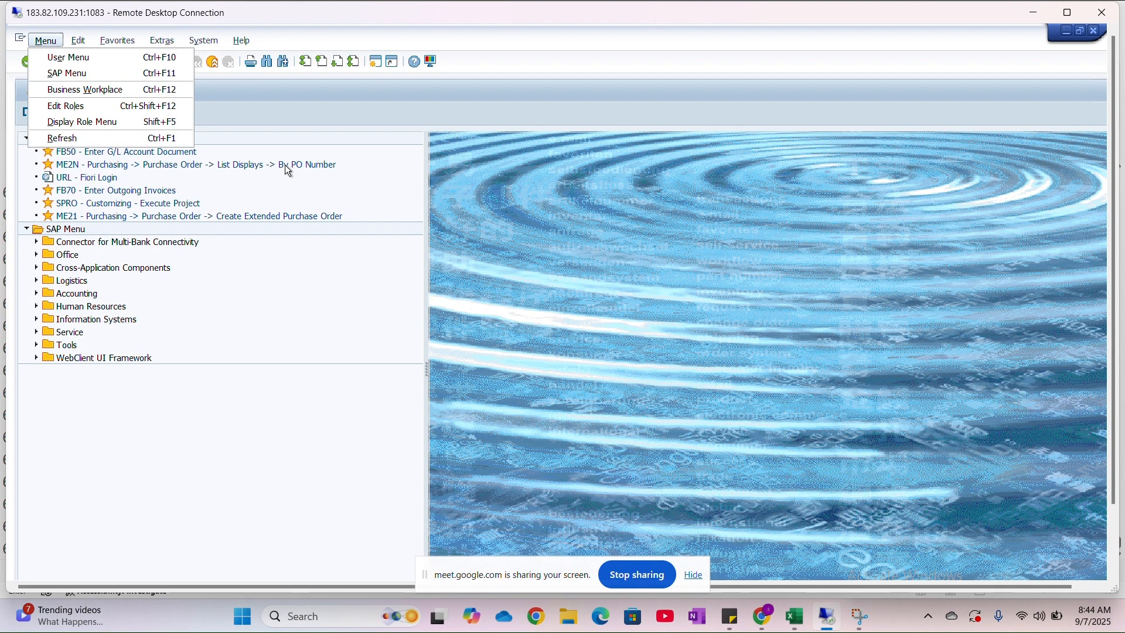
left_click(198, 396)
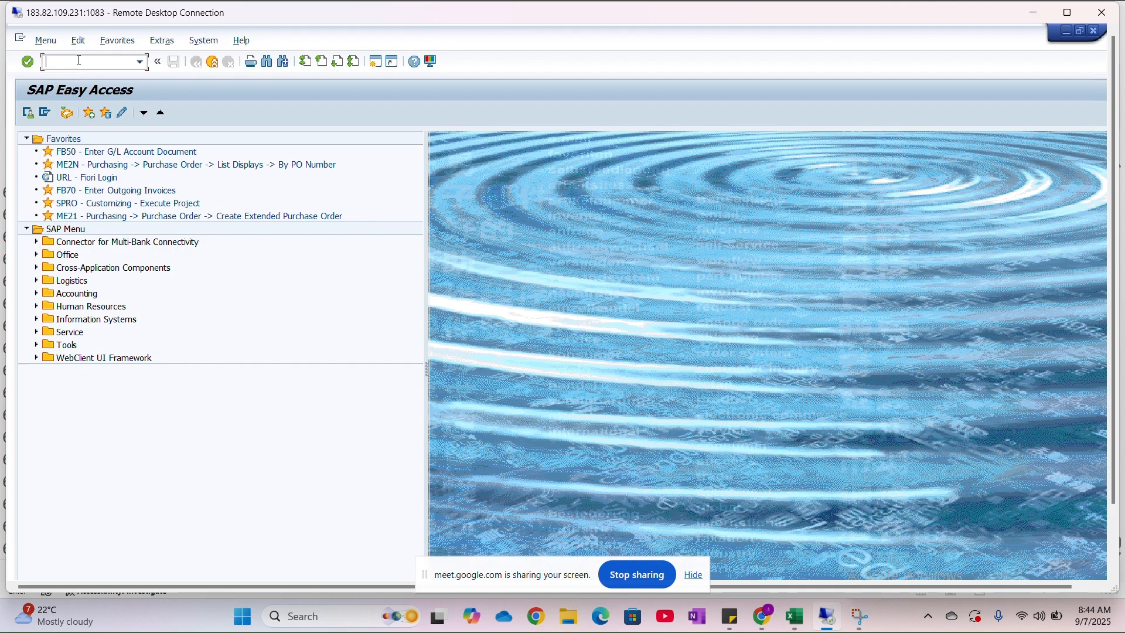
type("spro")
key("Return")
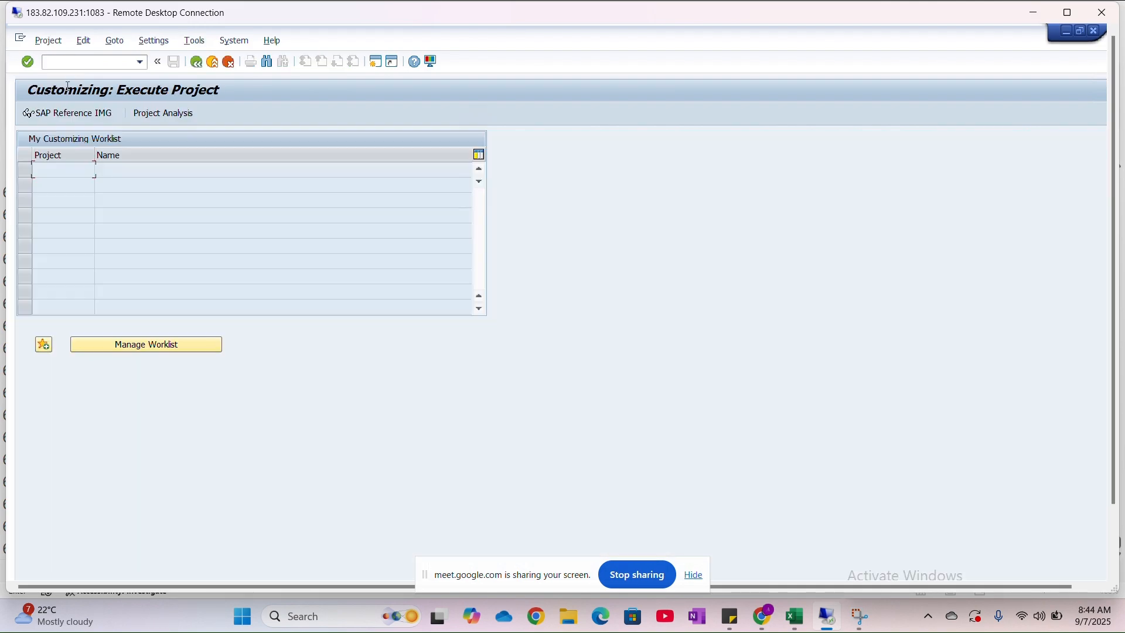
left_click(66, 115)
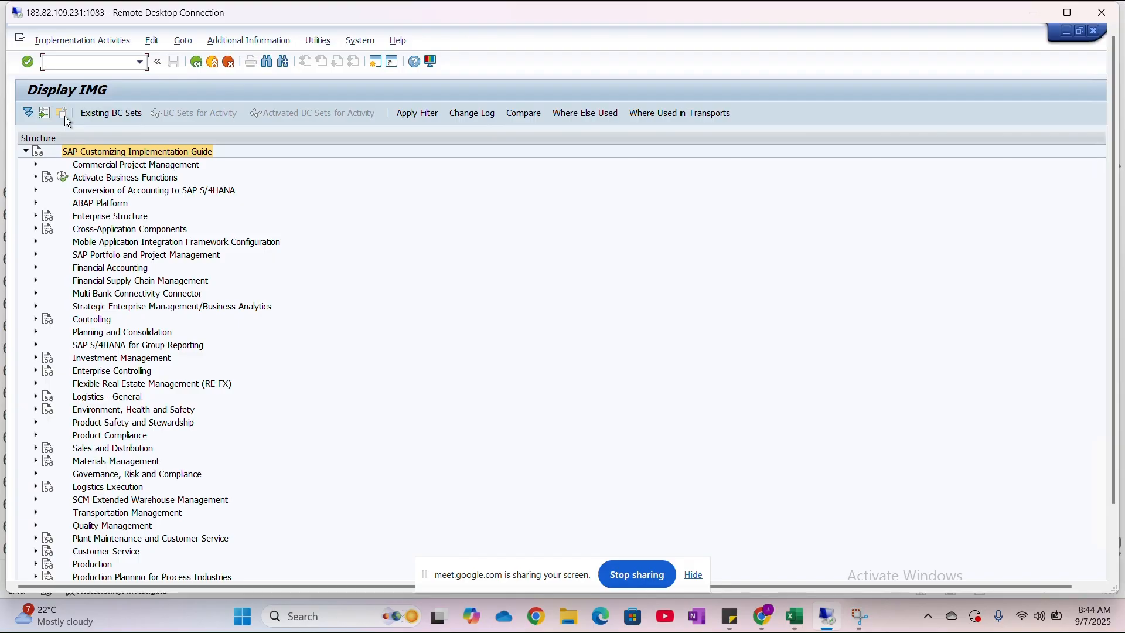
- Open Define Account Groups with Screen Layout (Vendors) under Financial Accounting, Accounts Receivable and Accounts Payable, Supplier Accounts, Master Data, Preparations for Creating Supplier Master Data
left_click(35, 269)
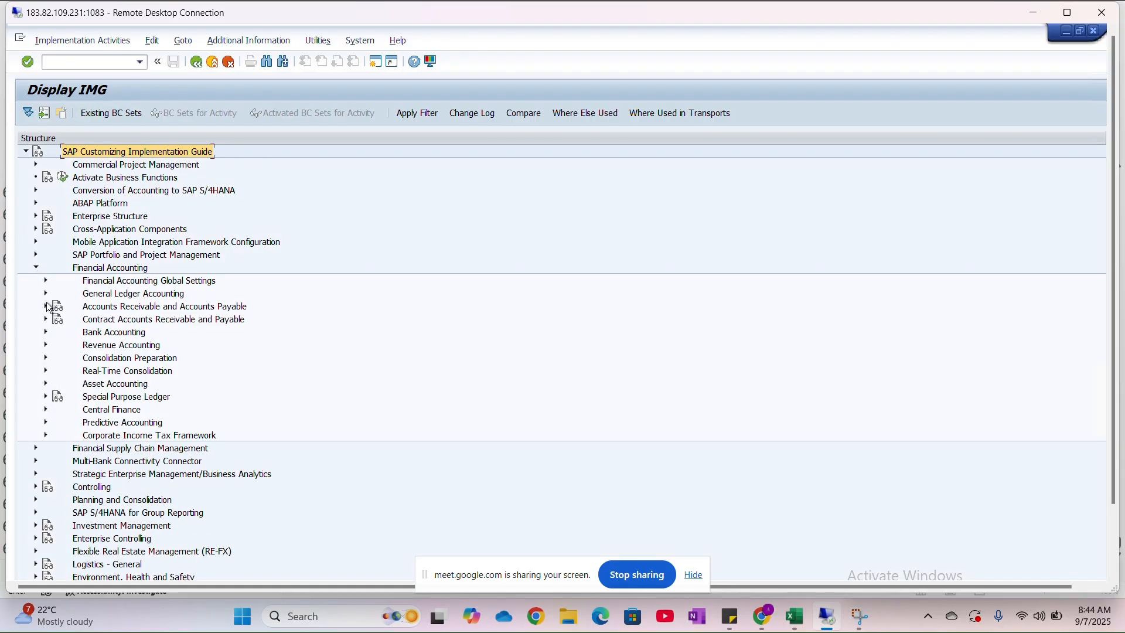
left_click(46, 307)
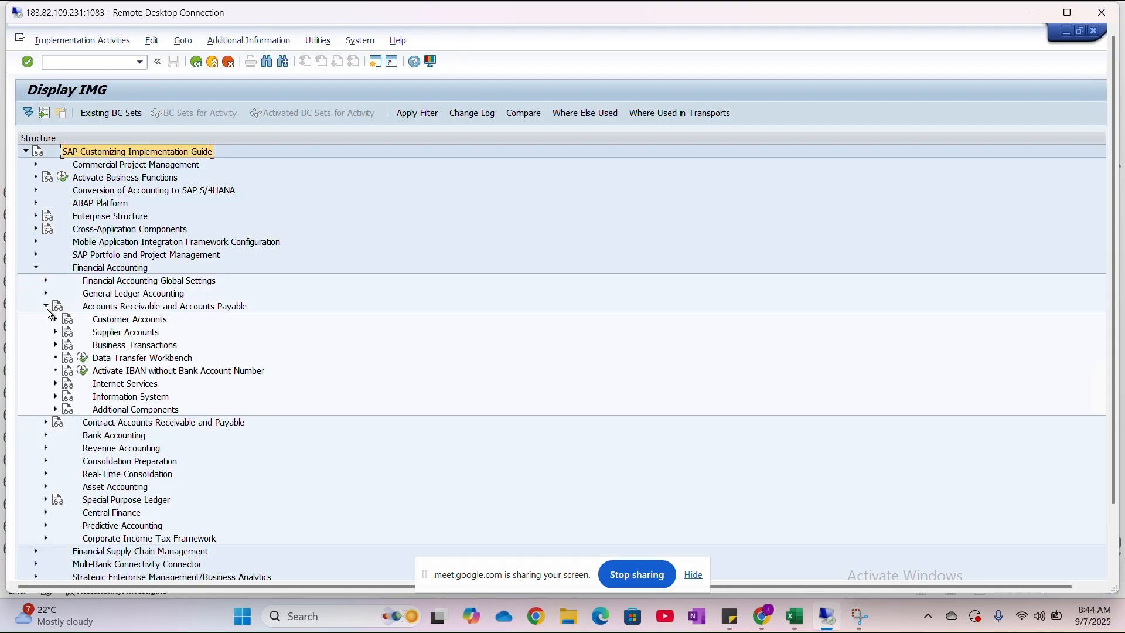
left_click(95, 296)
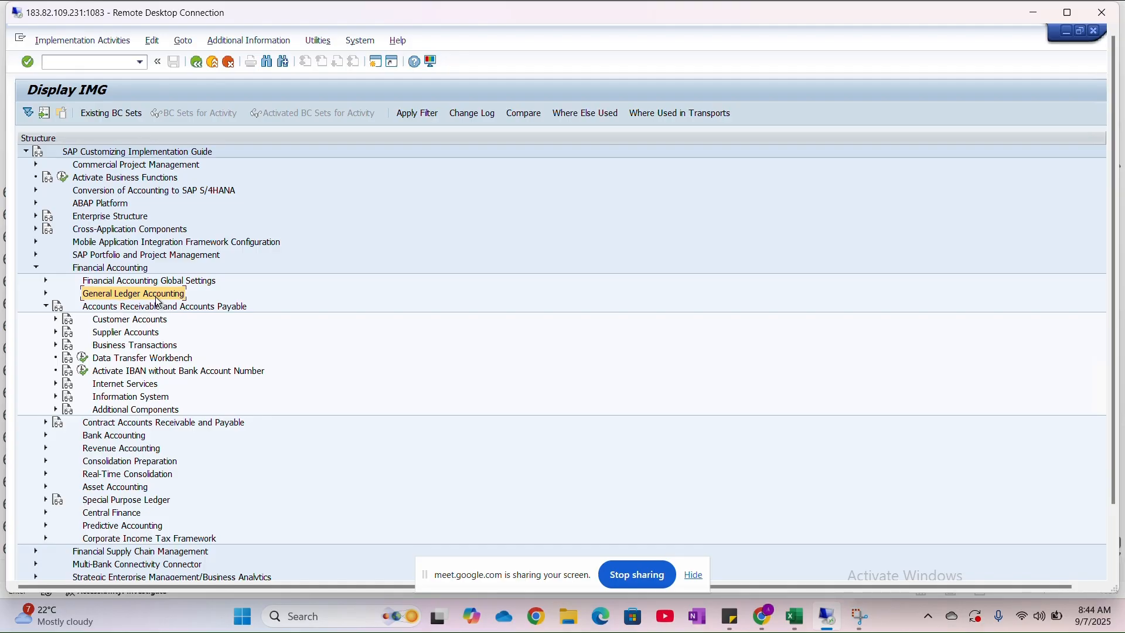
left_click(199, 307)
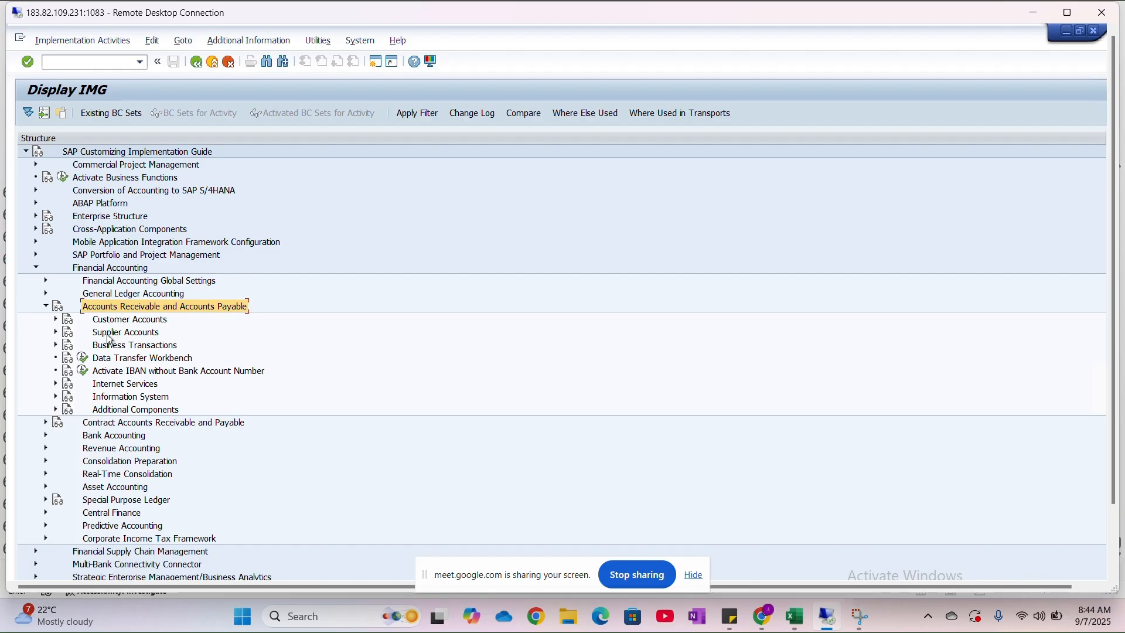
left_click(56, 333)
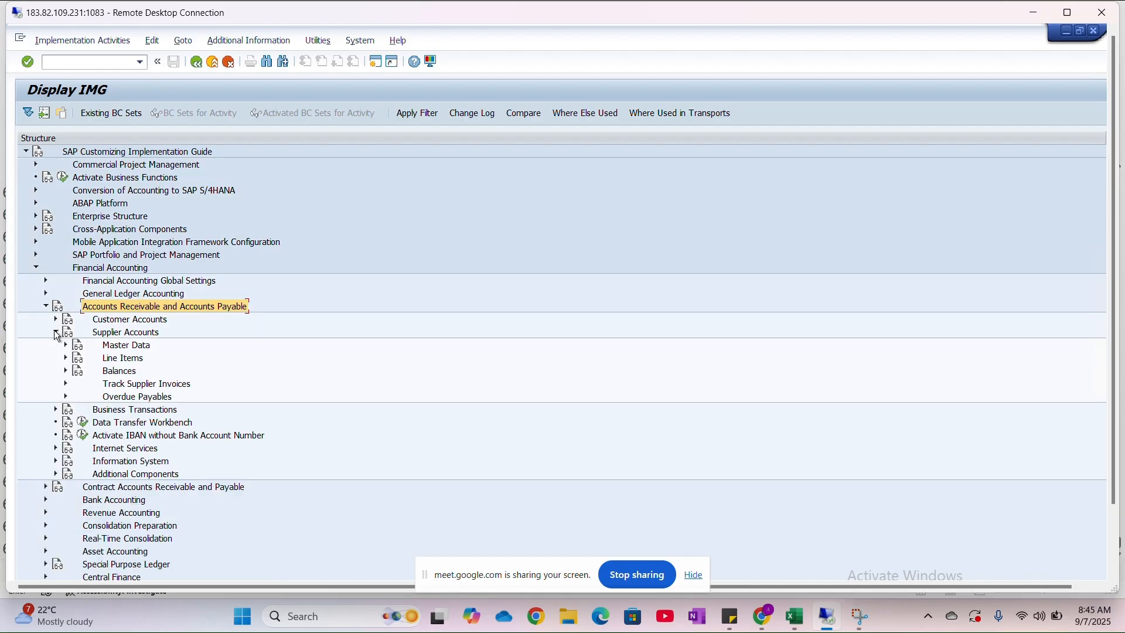
left_click(65, 344)
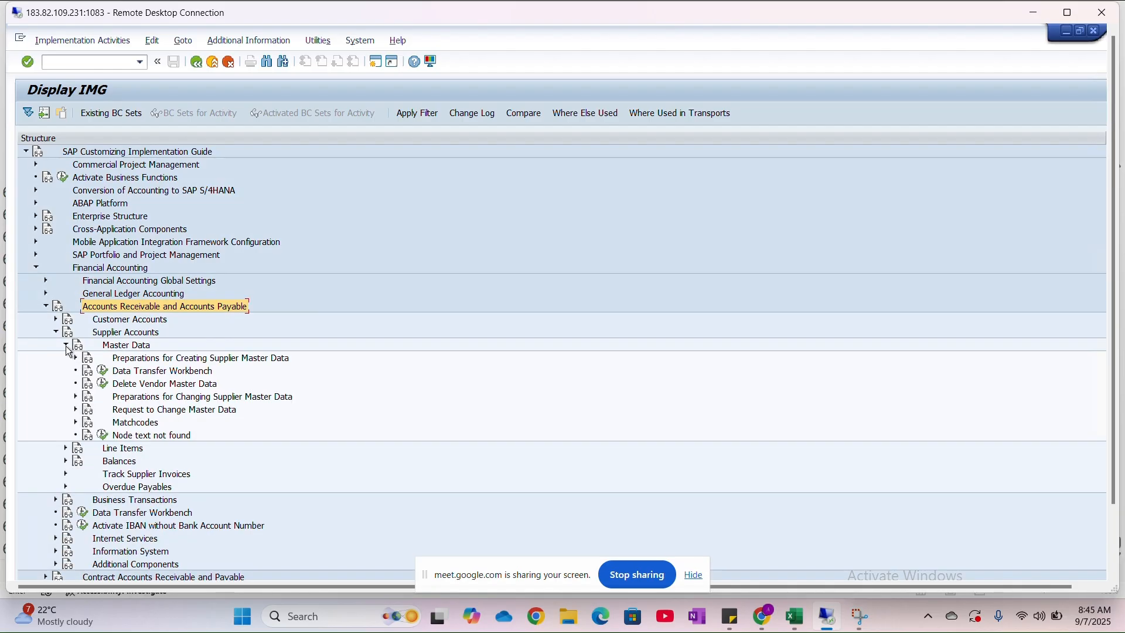
left_click(75, 358)
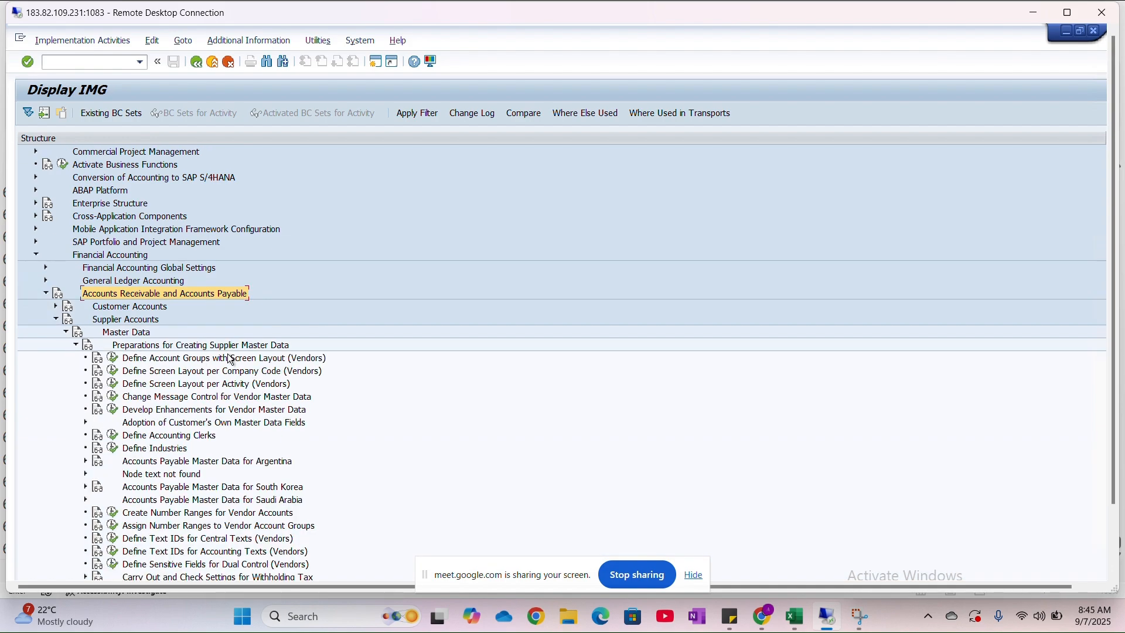
left_click(113, 359)
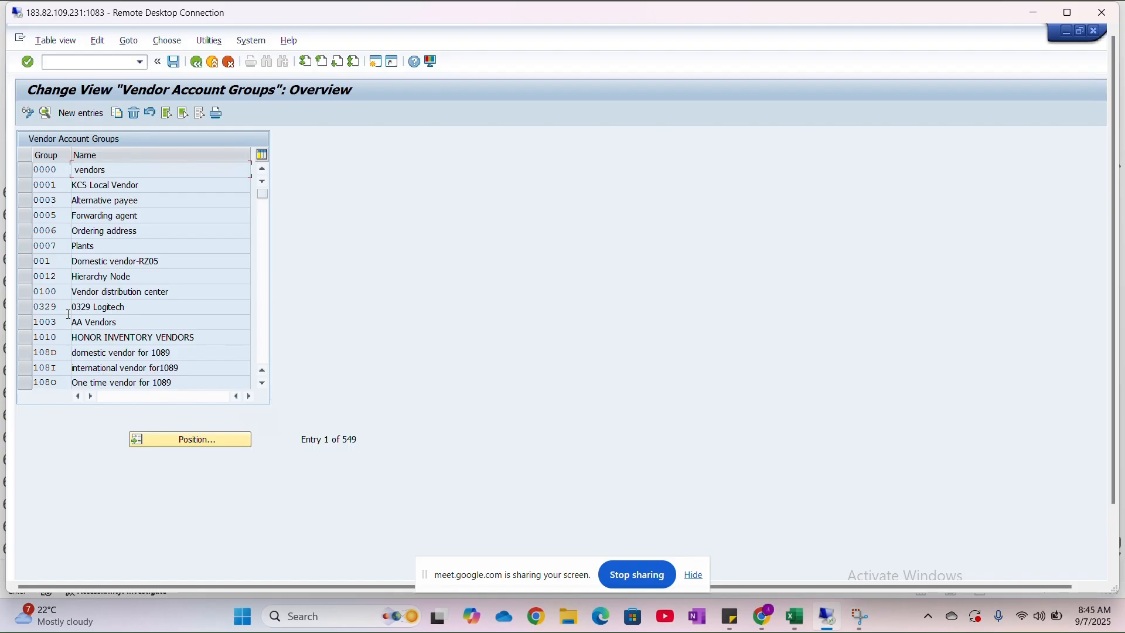
left_click(95, 116)
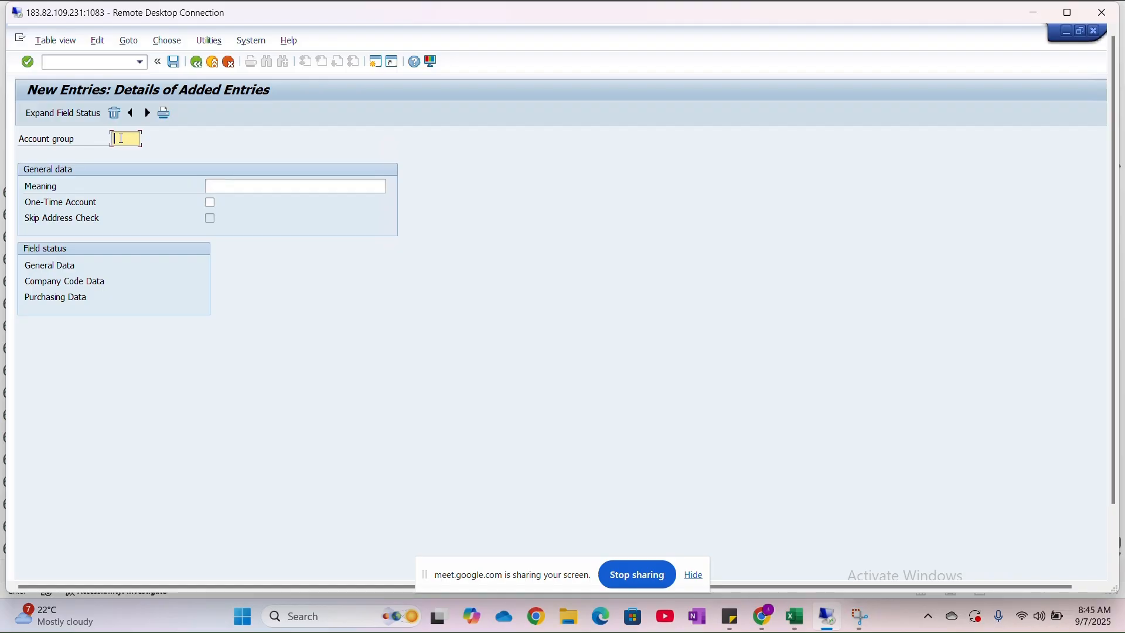
type("G")
key("BackSpace")
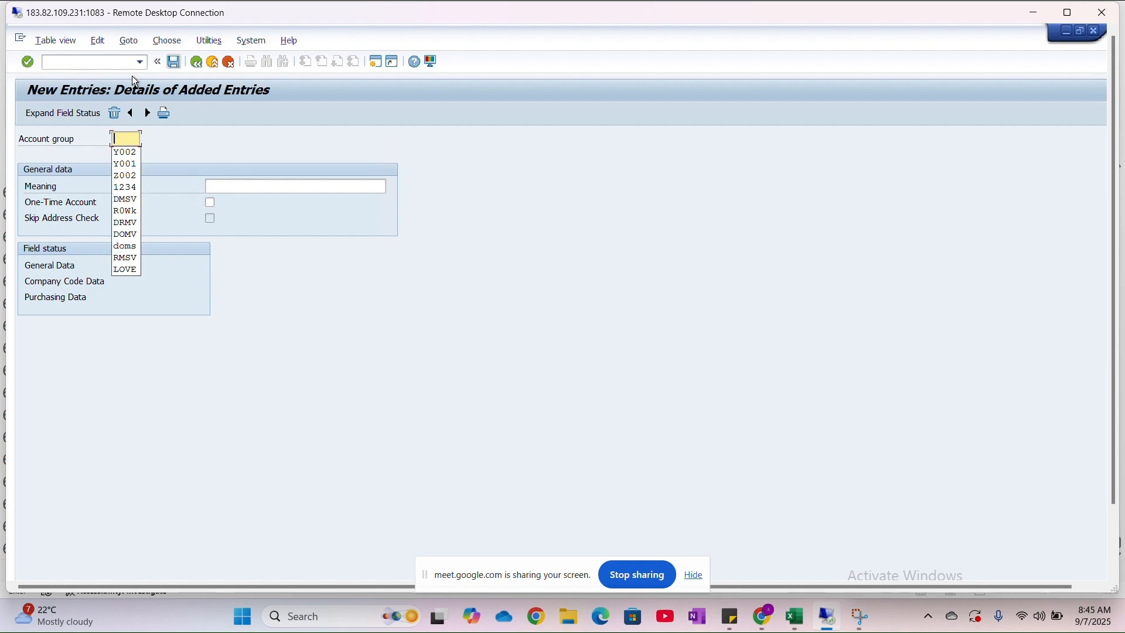
left_click(200, 62)
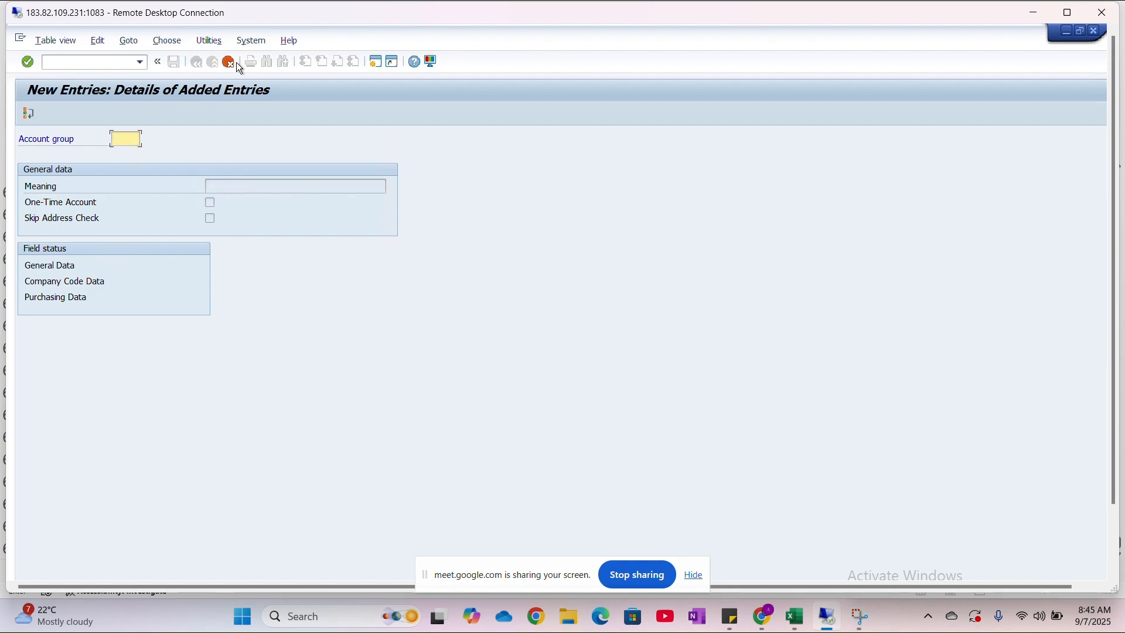
left_click(230, 62)
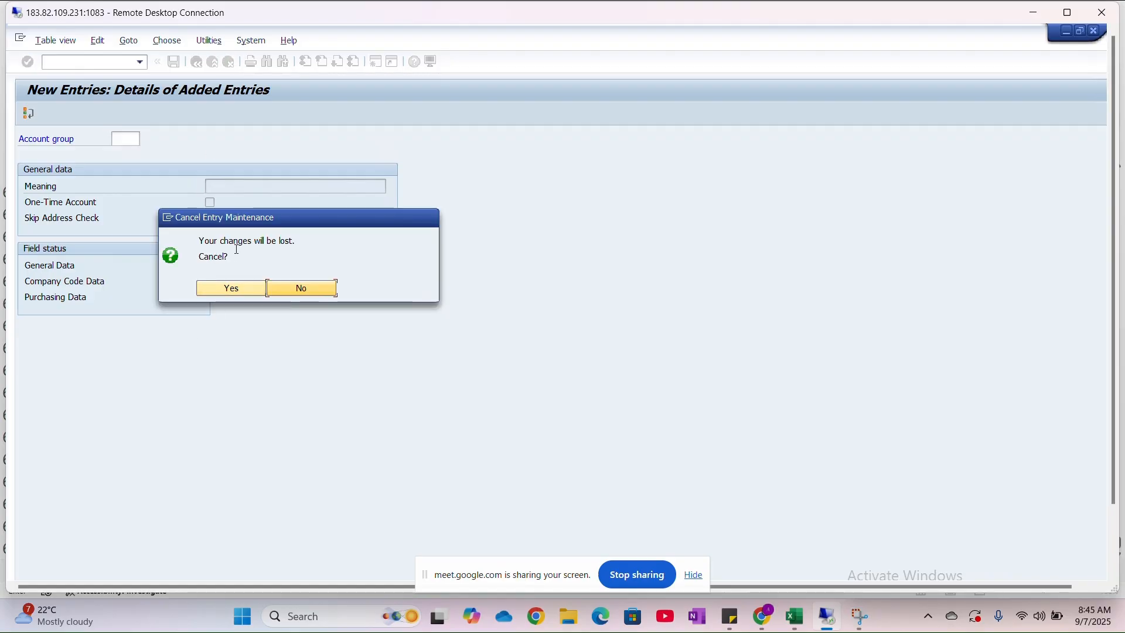
left_click(250, 291)
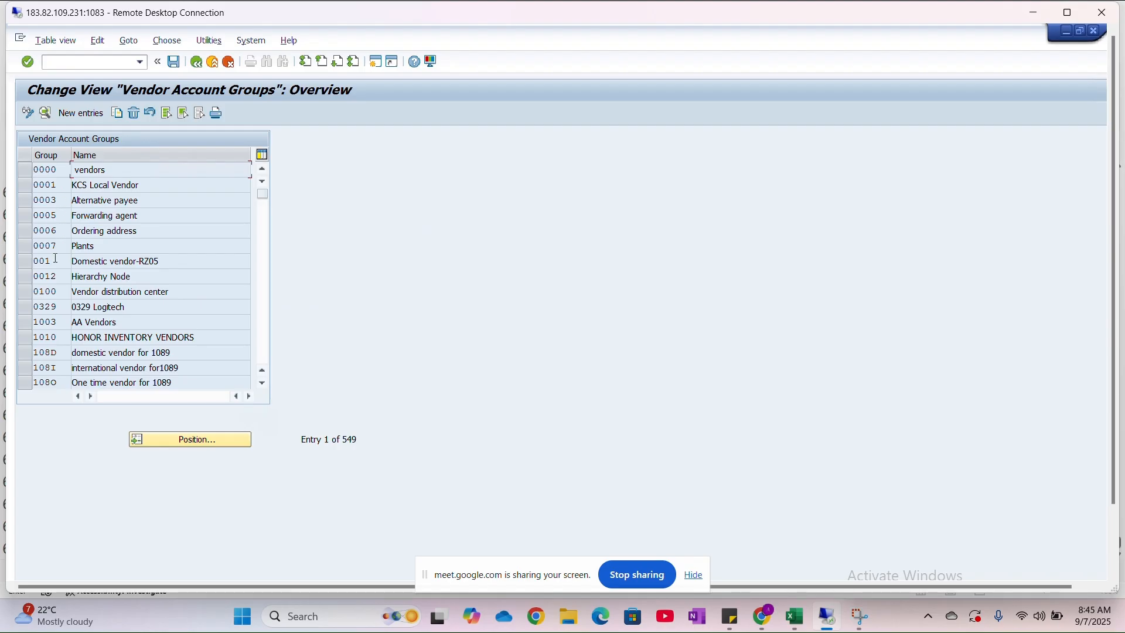
- Examine the group codes and names of the existing vendor account groups in the overview
scroll(57, 322, "down", 6)
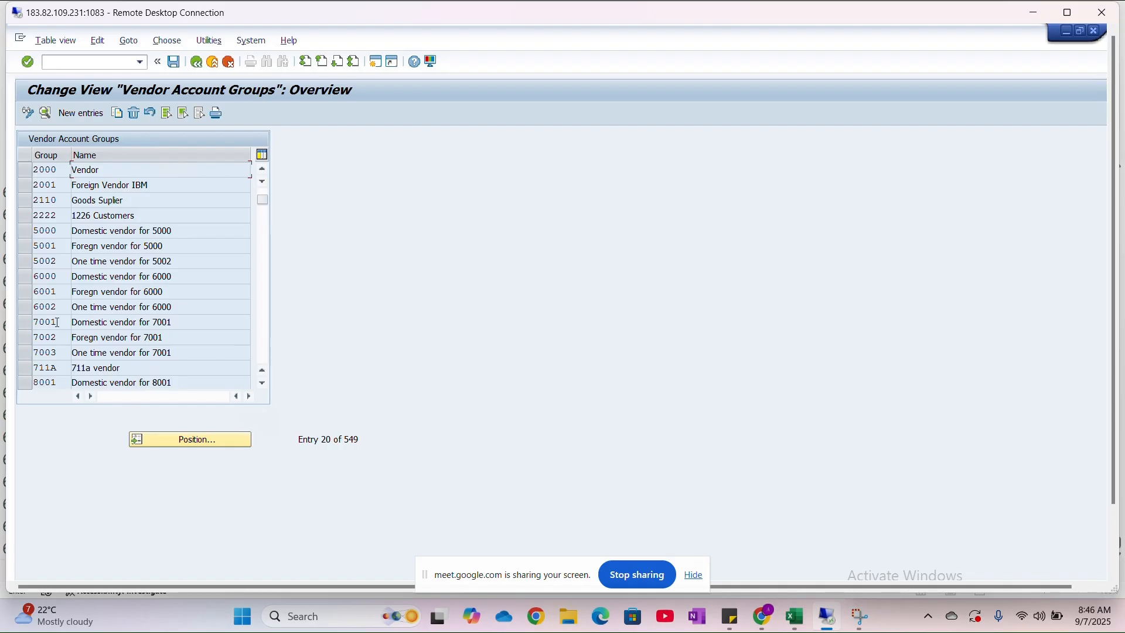
scroll(57, 322, "down", 13)
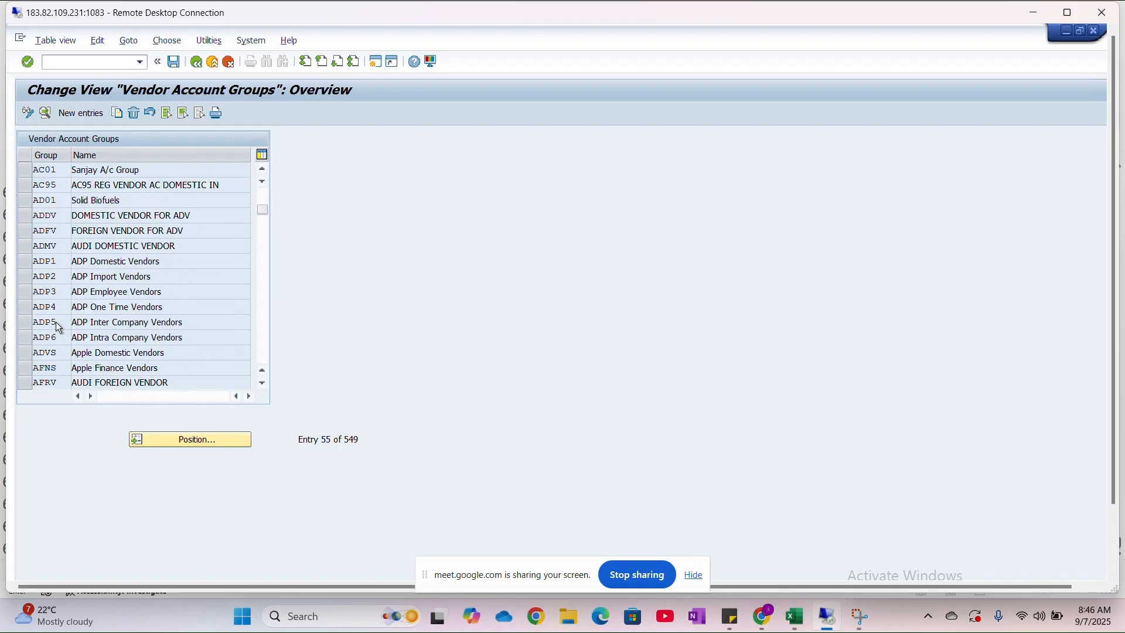
scroll(57, 322, "up", 5)
scroll(57, 323, "up", 2)
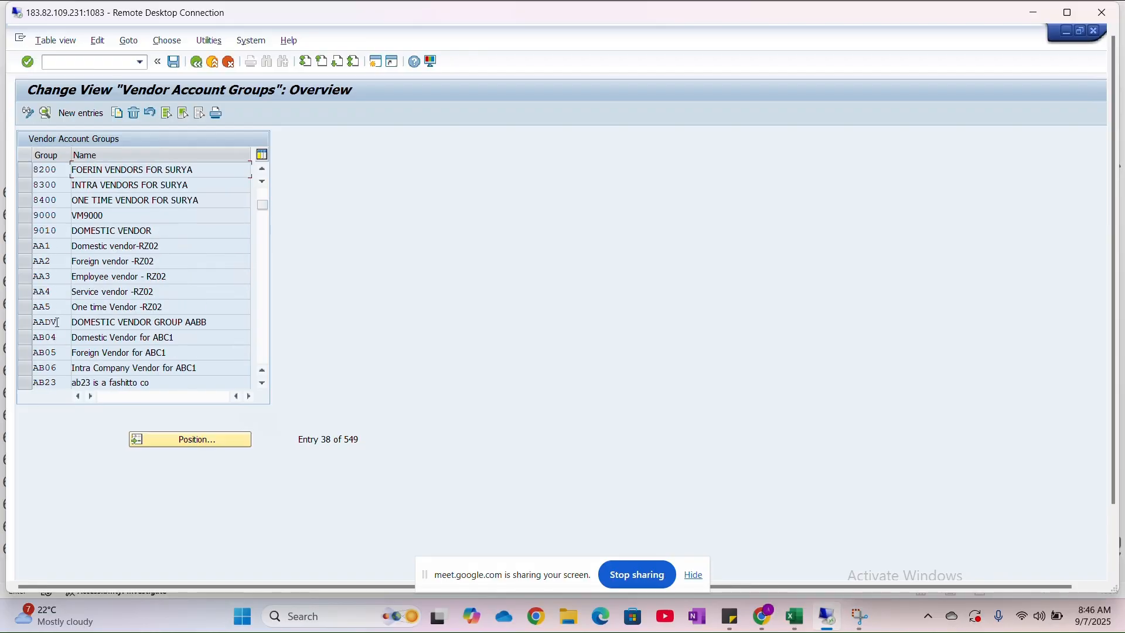
scroll(57, 322, "down", 1)
scroll(57, 323, "down", 5)
scroll(57, 323, "up", 3)
scroll(56, 322, "up", 2)
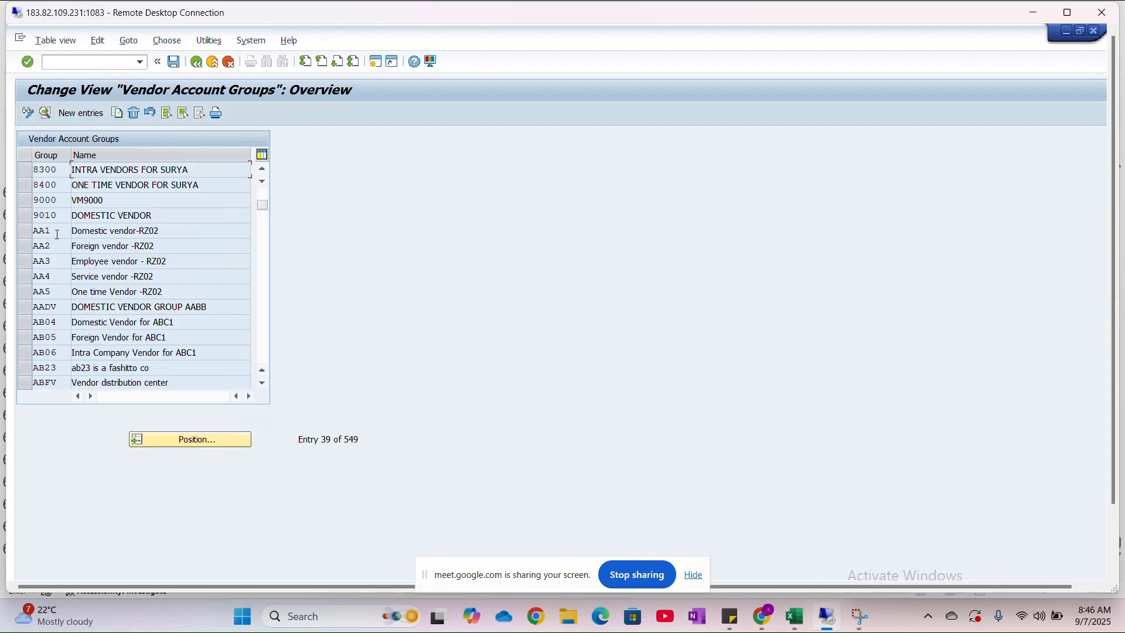
- Start a new vendor account group entry and set its account group code to A001
left_click(95, 115)
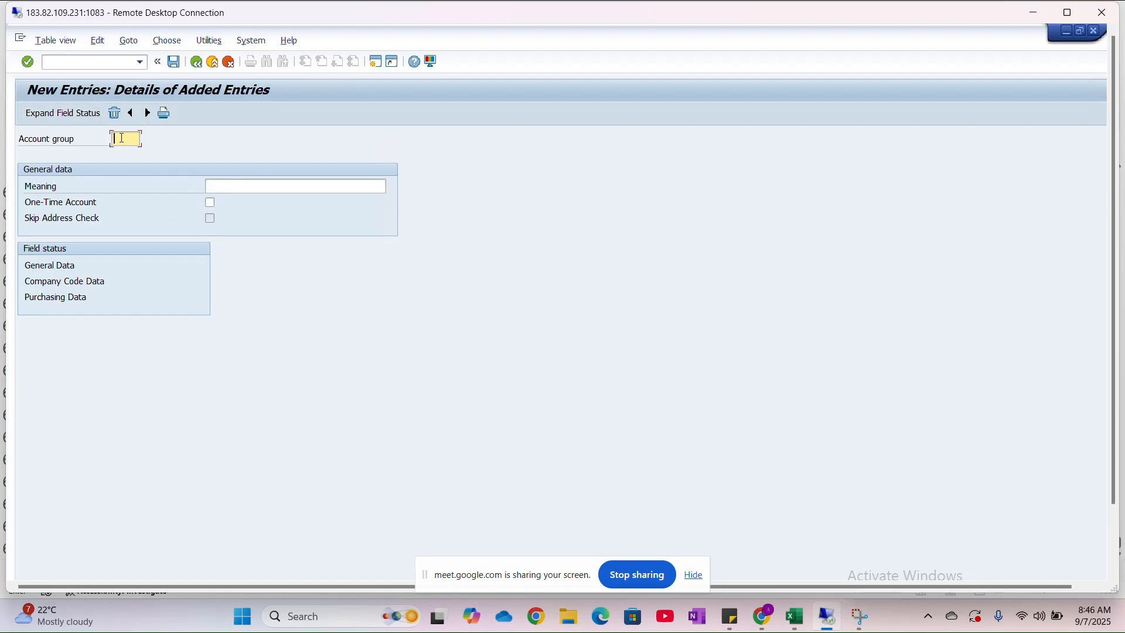
type("A001")
key("Tab")
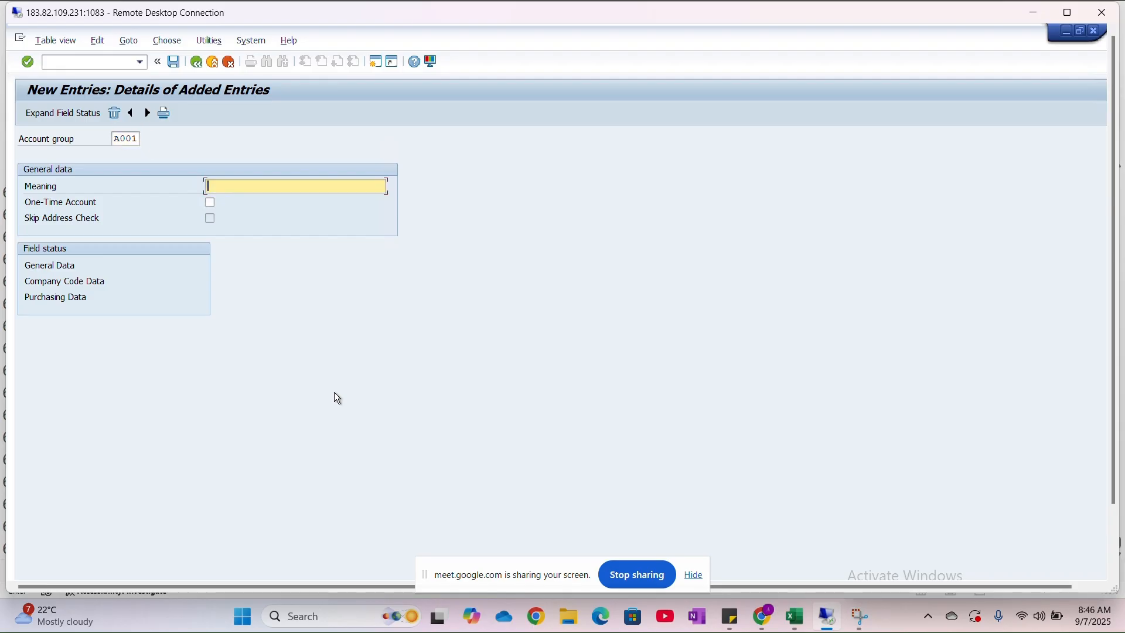
- Switch to the Excel workbook and copy the Vendor Account Groups item from row 643 to row 642, column 5
left_click(785, 612)
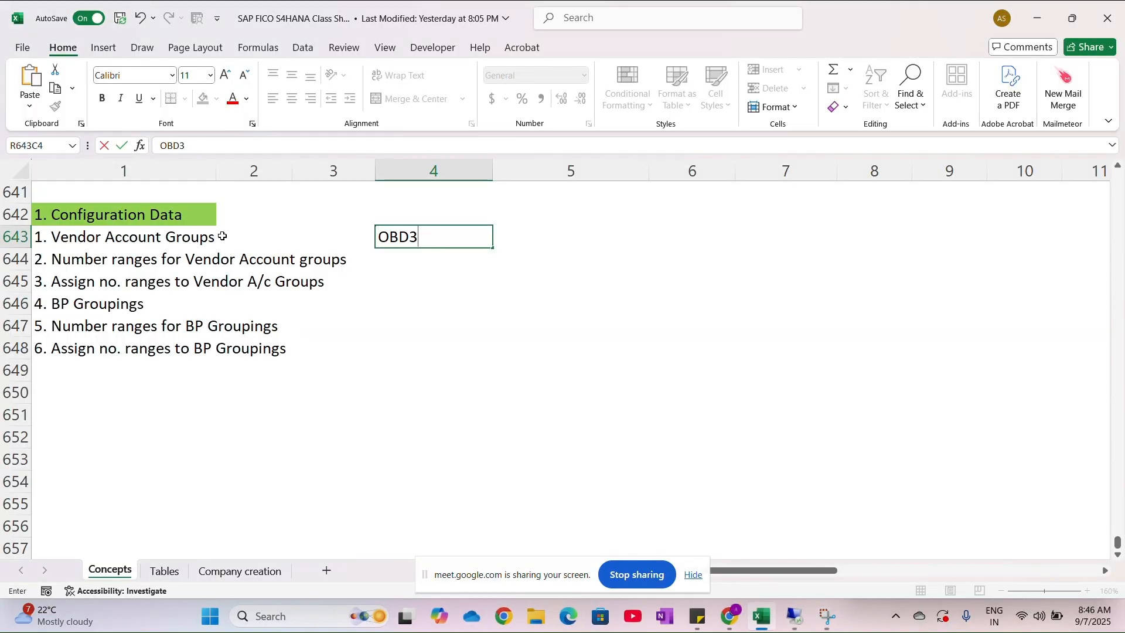
left_click(104, 235)
key("ctrl+c")
left_click(556, 222)
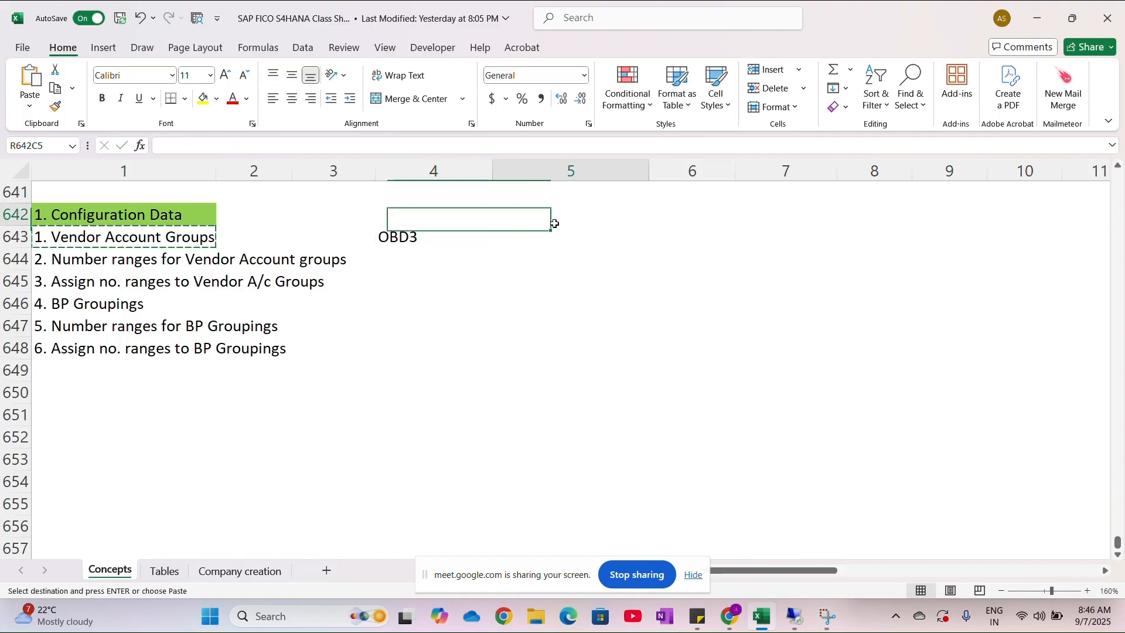
key("ctrl+v")
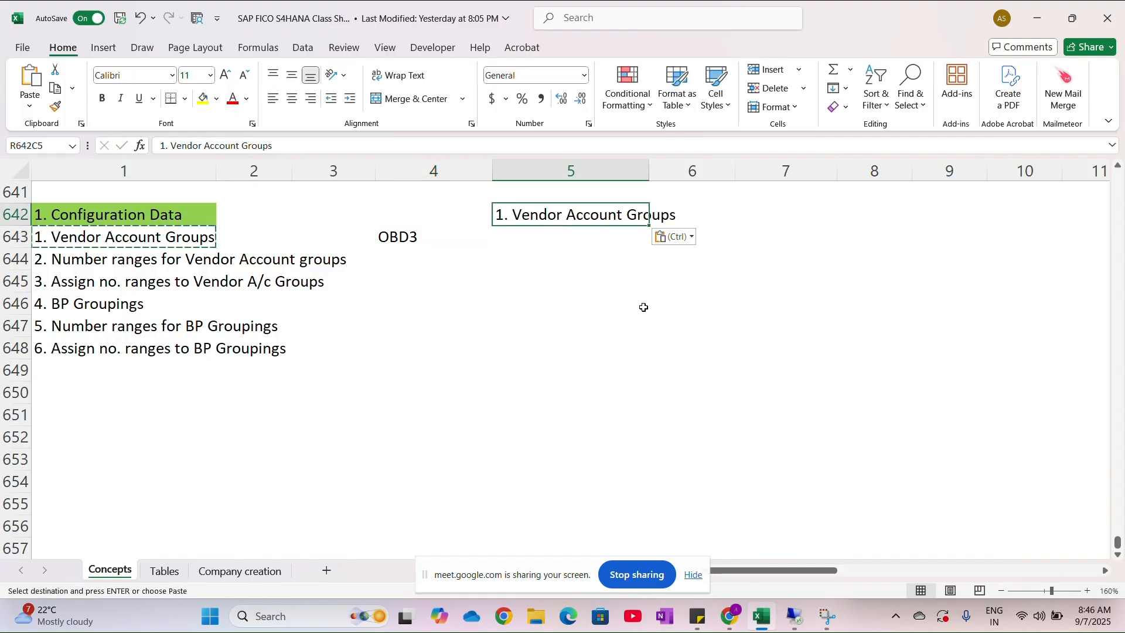
- Remove the "1." numbering from the heading in row 642, column 5, leaving Vendor Account Groups
scroll(643, 307, "right", 2)
scroll(644, 307, "right", 4)
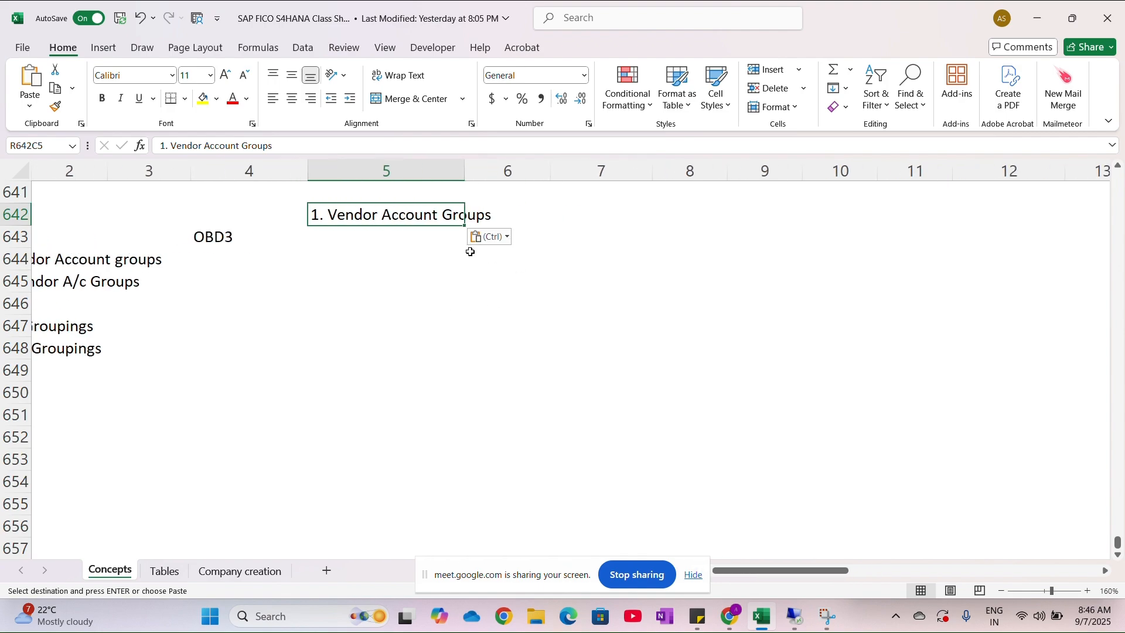
scroll(445, 251, "left", 1)
left_click(252, 230)
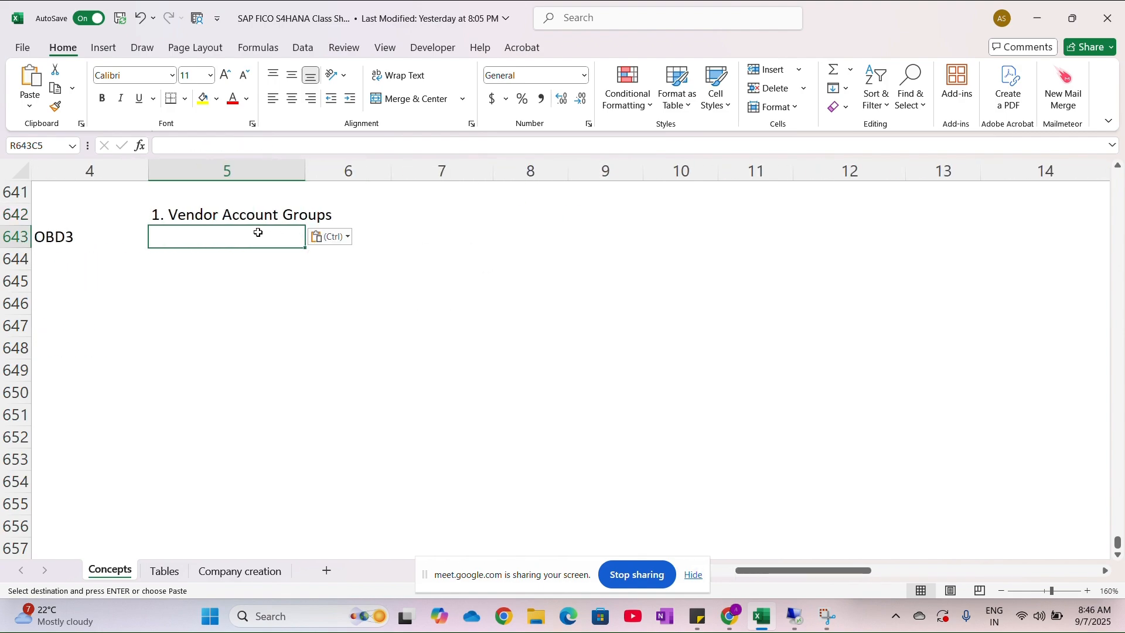
double_click(166, 217)
key("BackSpace")
key("BackSpace")
key("BackSpace")
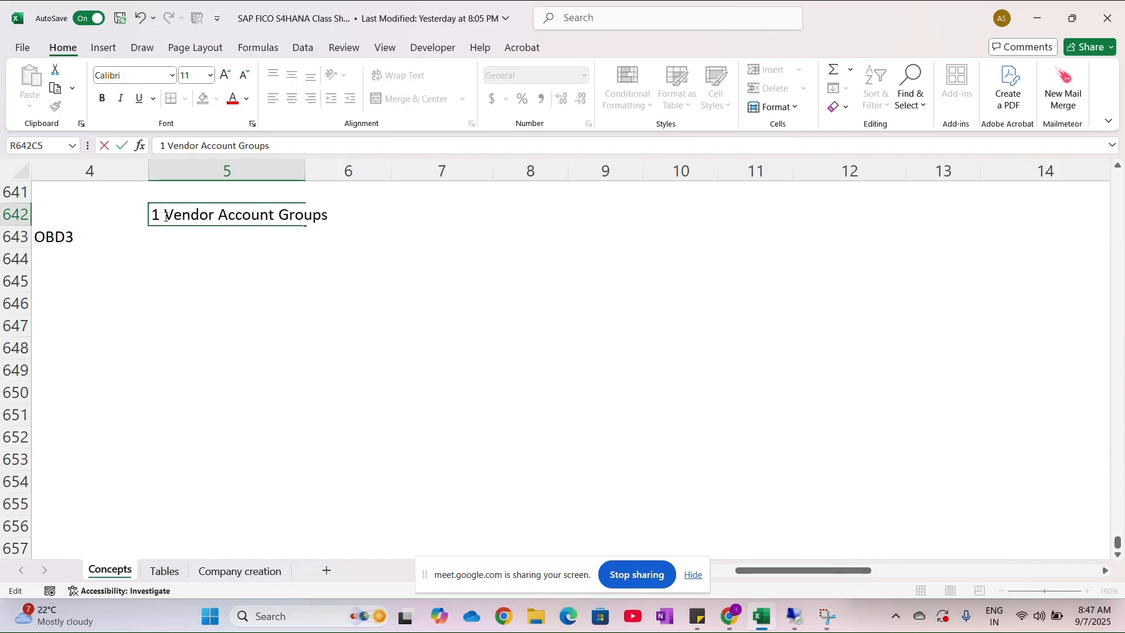
left_click(179, 246)
- Fill the Vendor Account Groups heading cell in row 642 with light blue
left_click(206, 215)
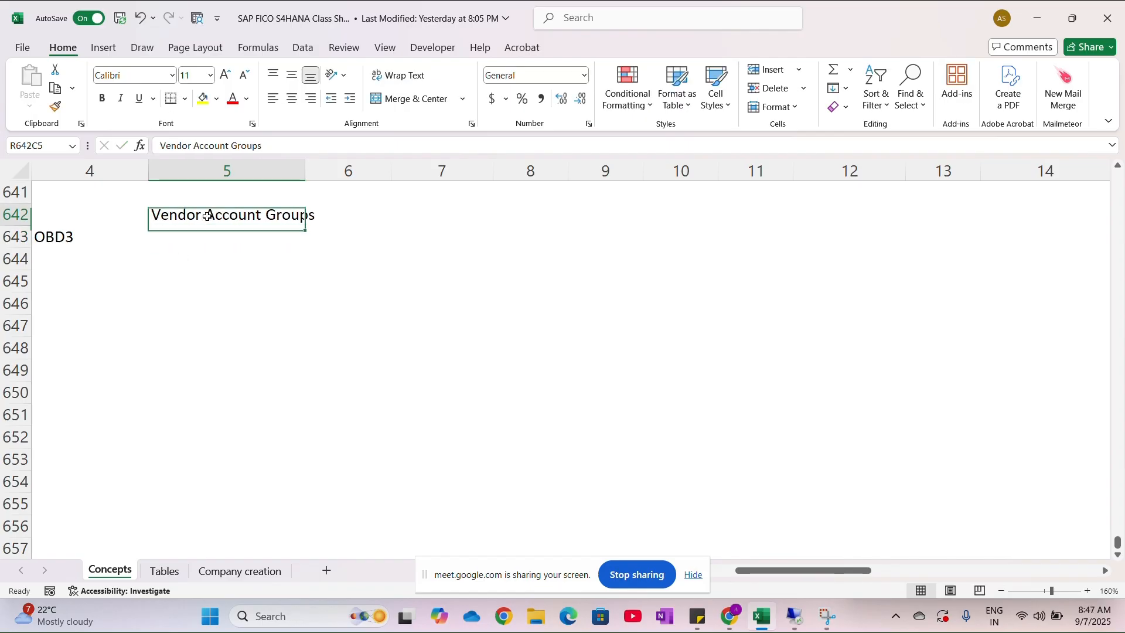
left_click(217, 98)
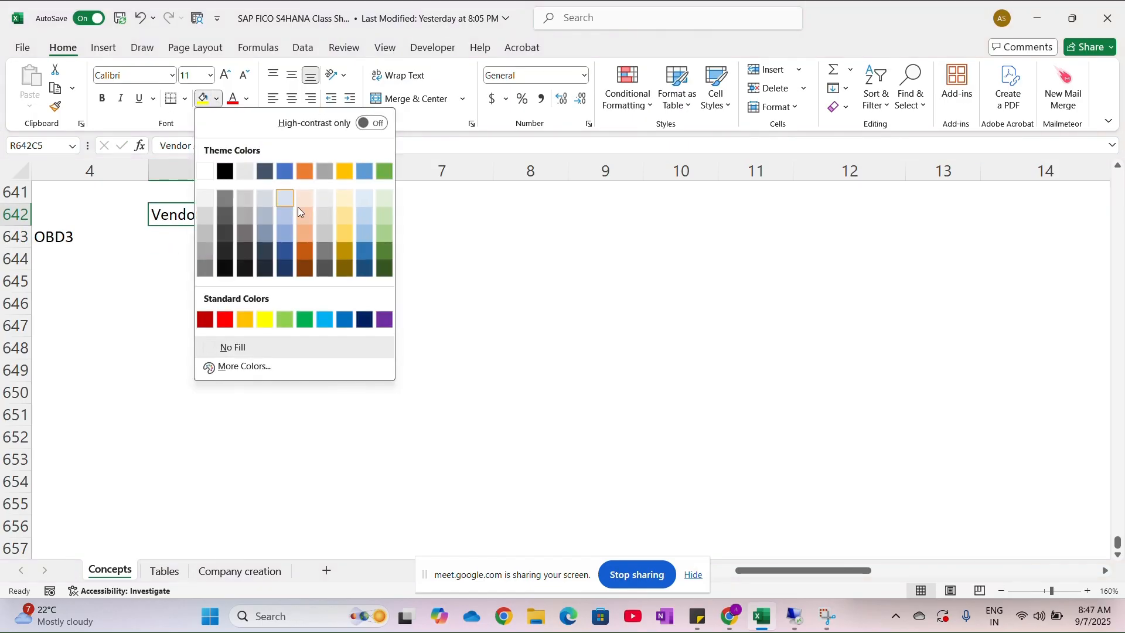
left_click(364, 231)
- Enter "1. Domestic Vendor: Raw Material" in row 643, column 5, below the Vendor Account Groups heading
left_click(235, 242)
type("1")
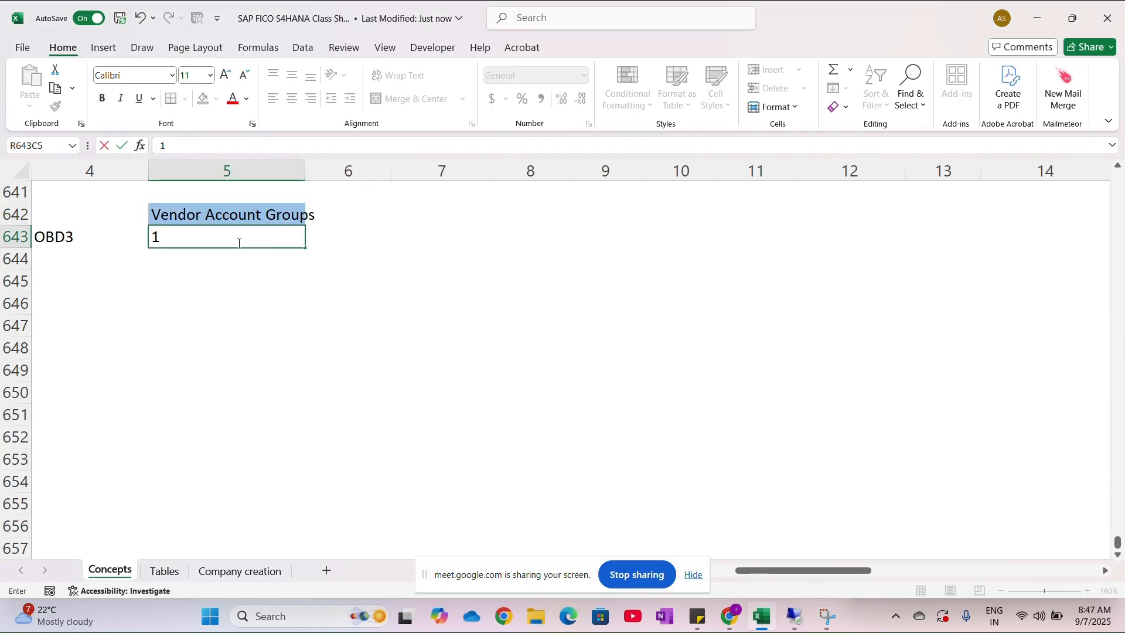
type(". Domestic Vendor")
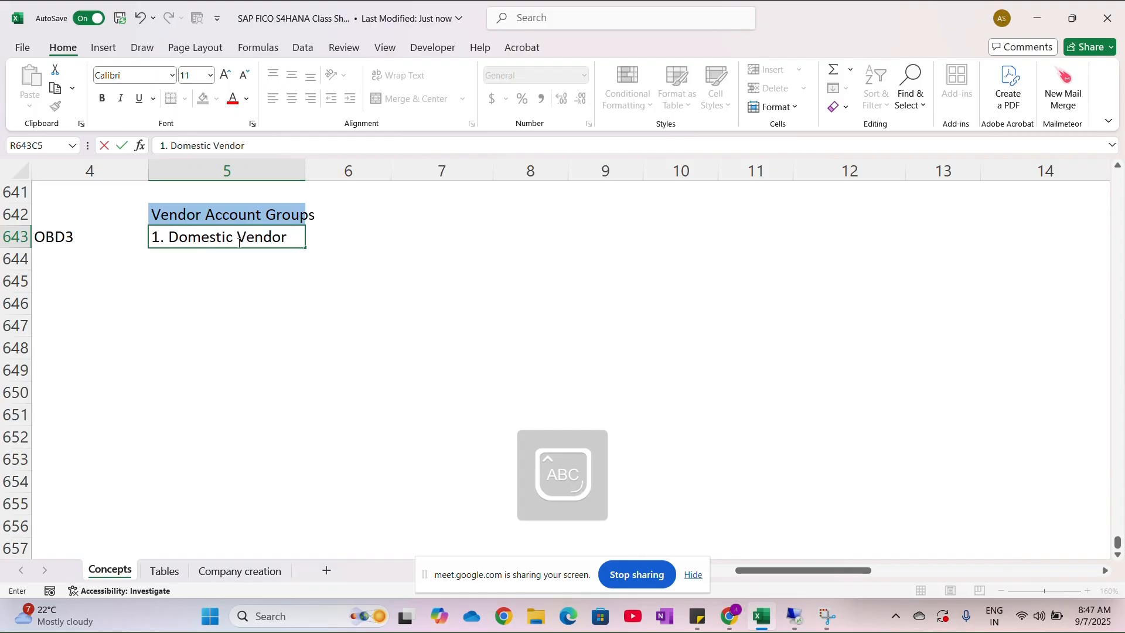
type(" : Raw Material")
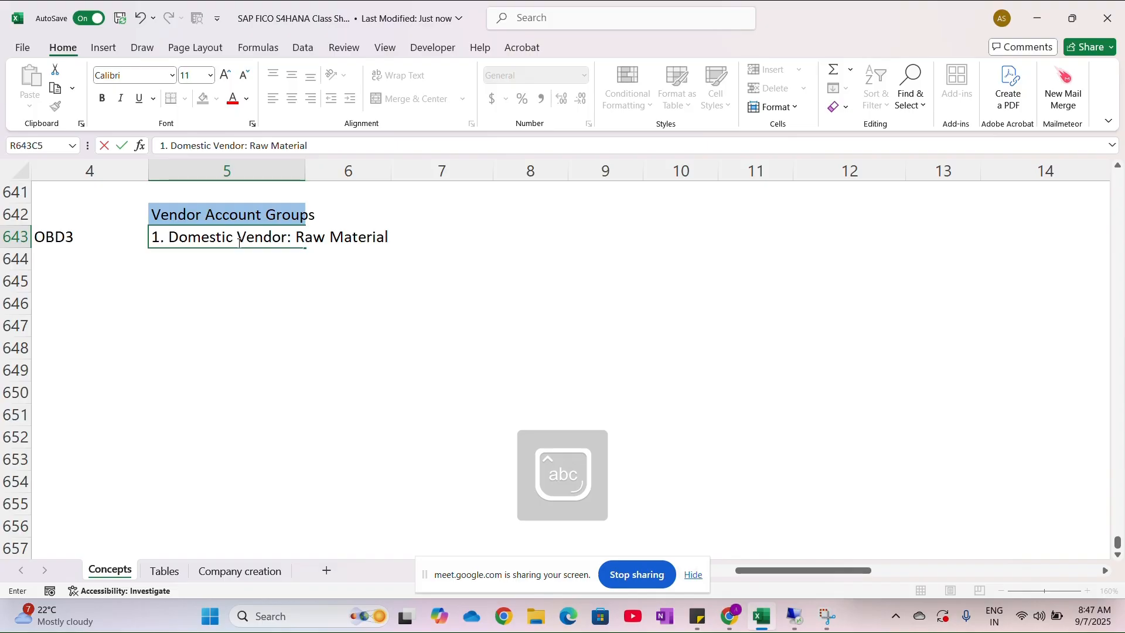
key("Return")
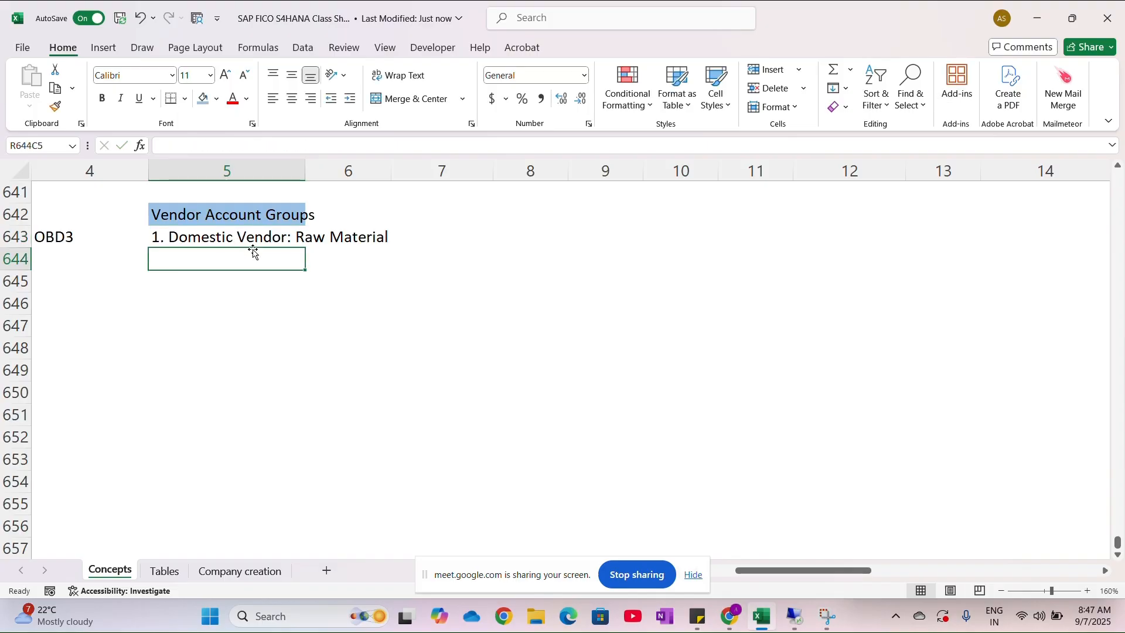
- Add "2. Domestic Vendor: Services" in row 644, column 5, as the second vendor account group
type("2. Domes")
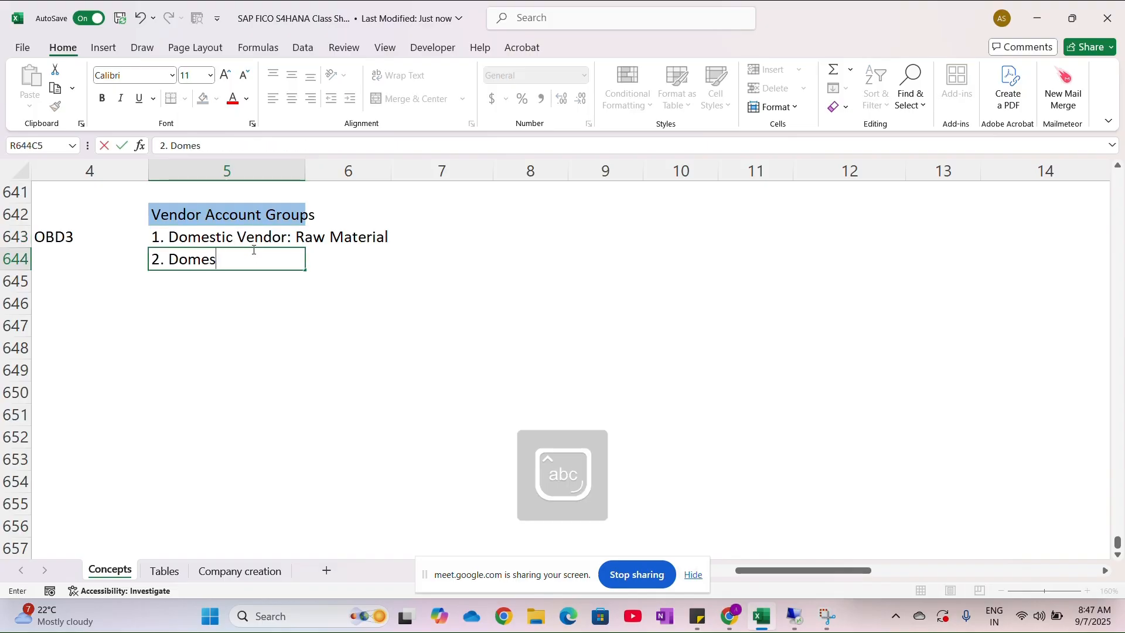
type("tic Vendo")
key("BackSpace")
type("or:")
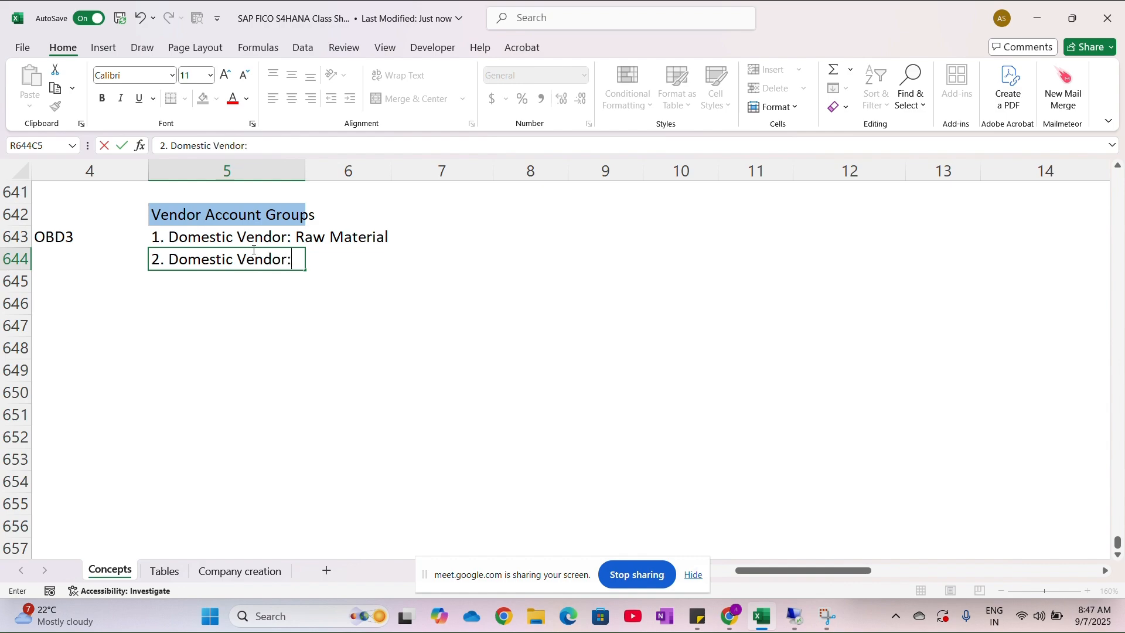
key("Caps_Lock")
type("S")
key("Caps_Lock")
type("ervice")
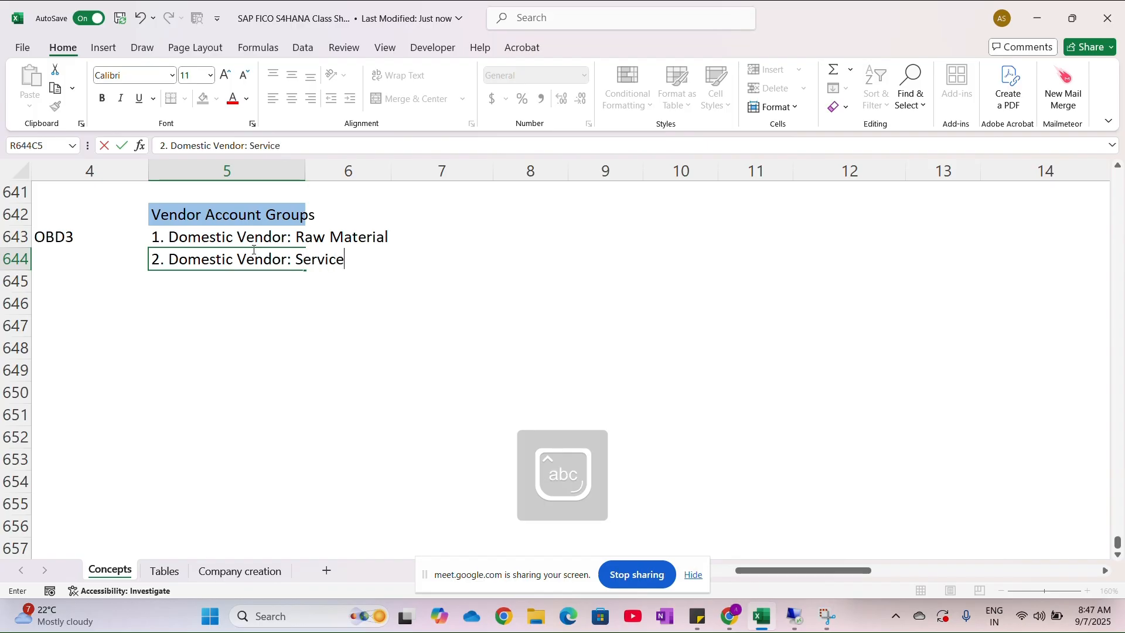
type("s")
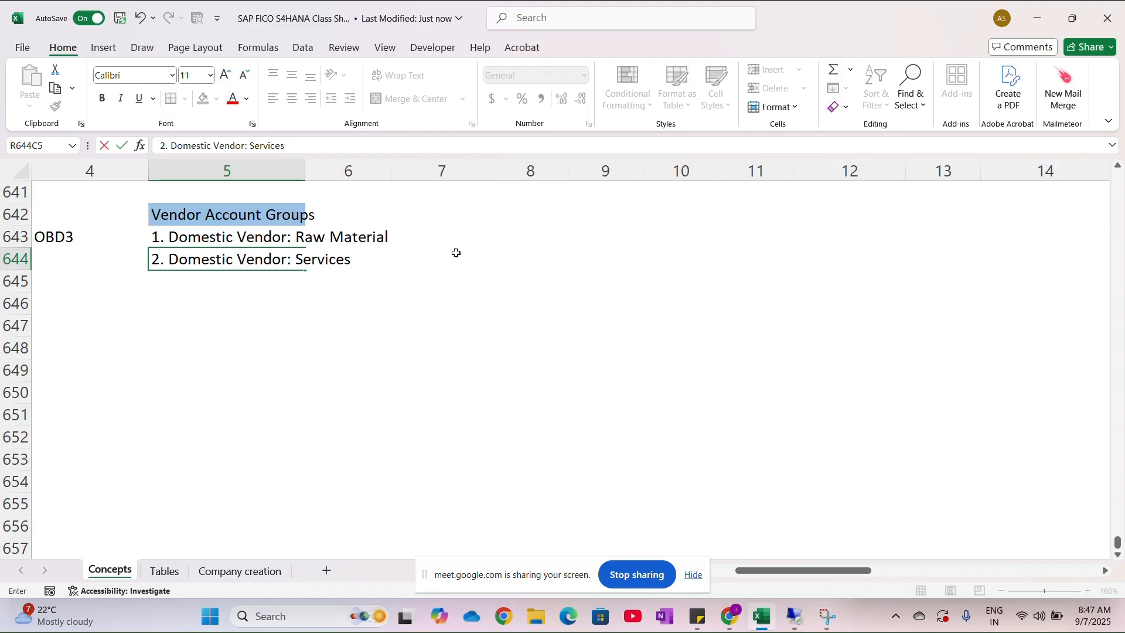
- Record the codes A001 for Raw Material and A002 for Services in column 7, rows 643 and 644
key("alt+Tab")
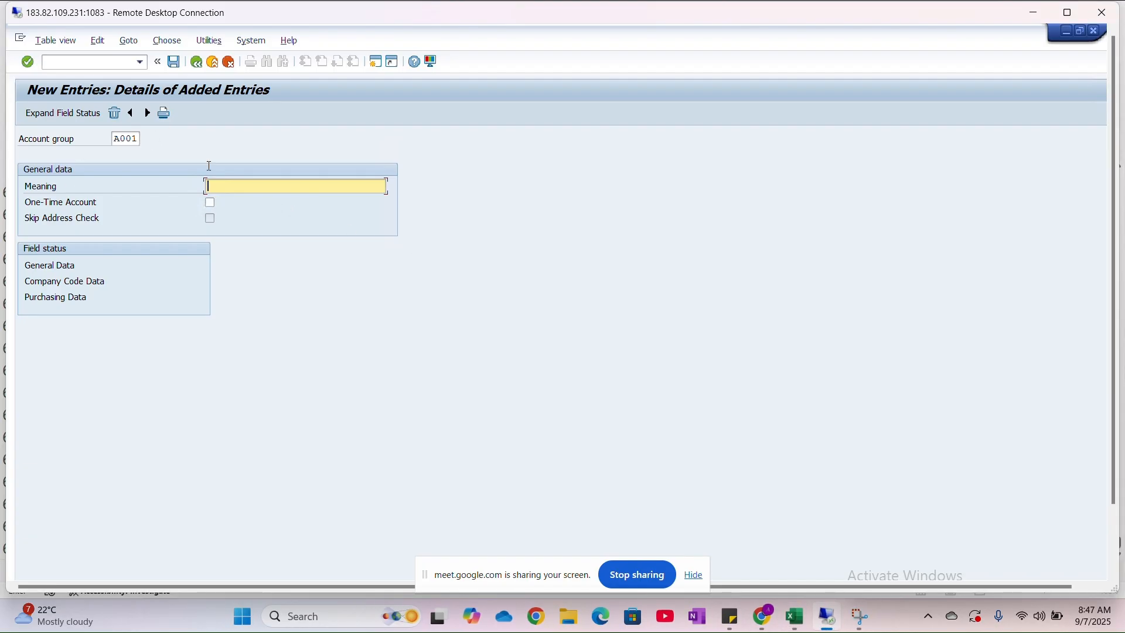
key("alt+Tab")
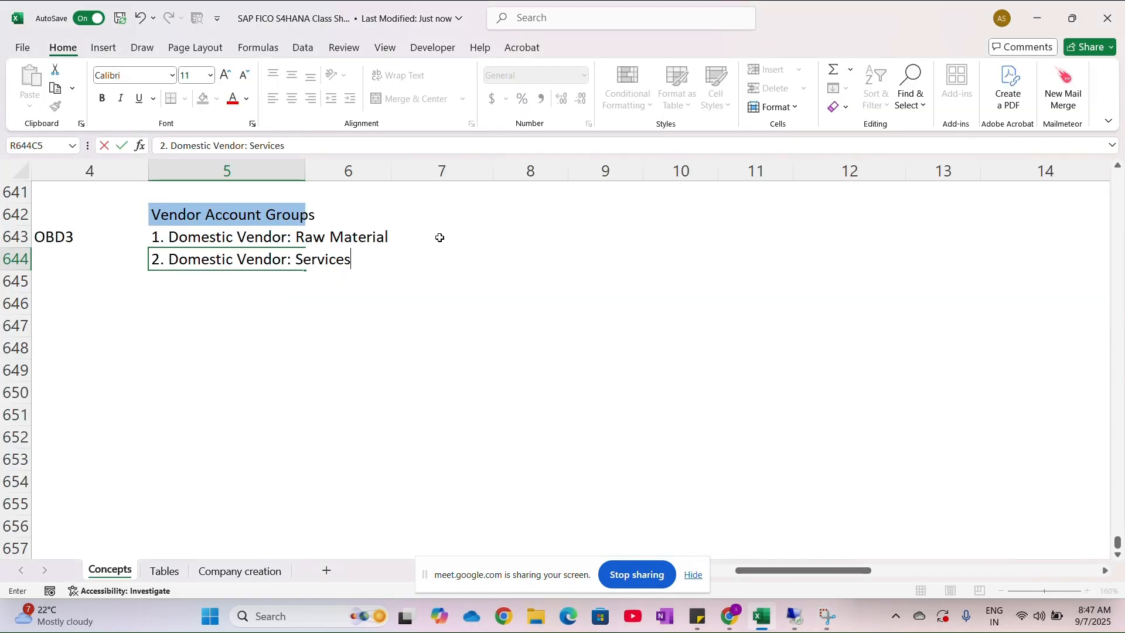
left_click(440, 238)
key("Caps_Lock")
type("A001")
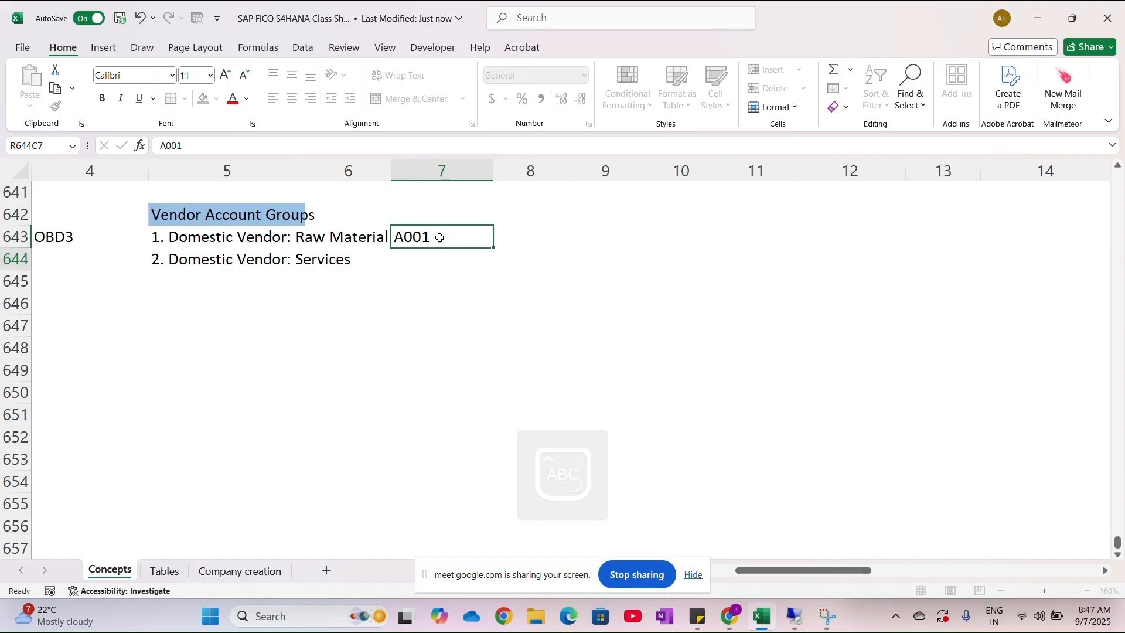
key("Return")
type("A002")
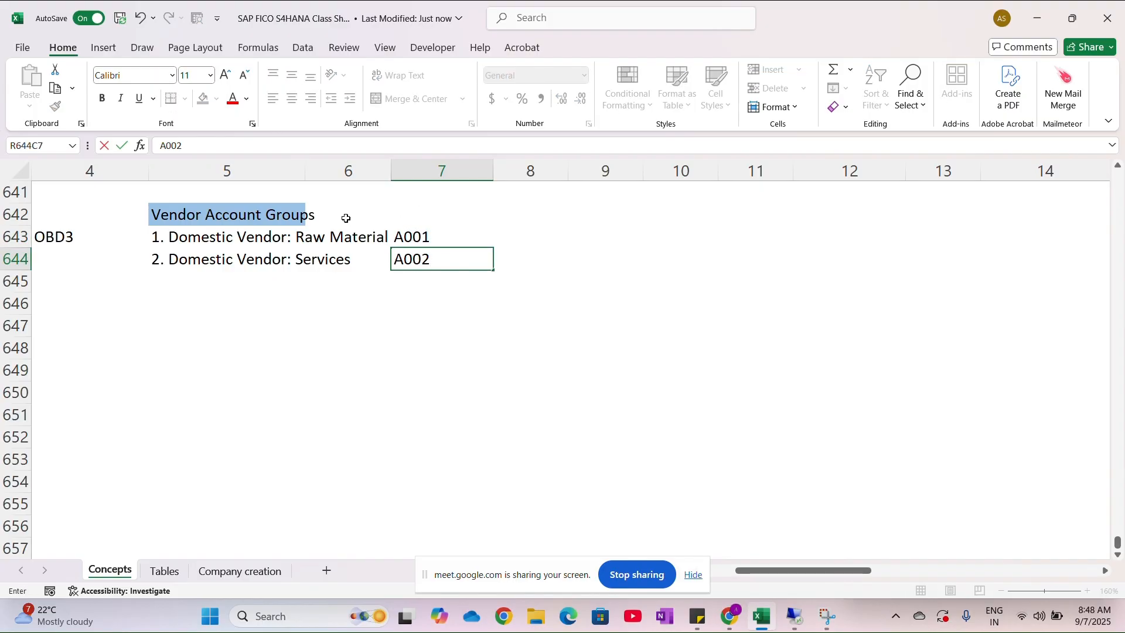
- Extend the light blue heading fill to the cell in row 642, column 6
left_click(322, 210)
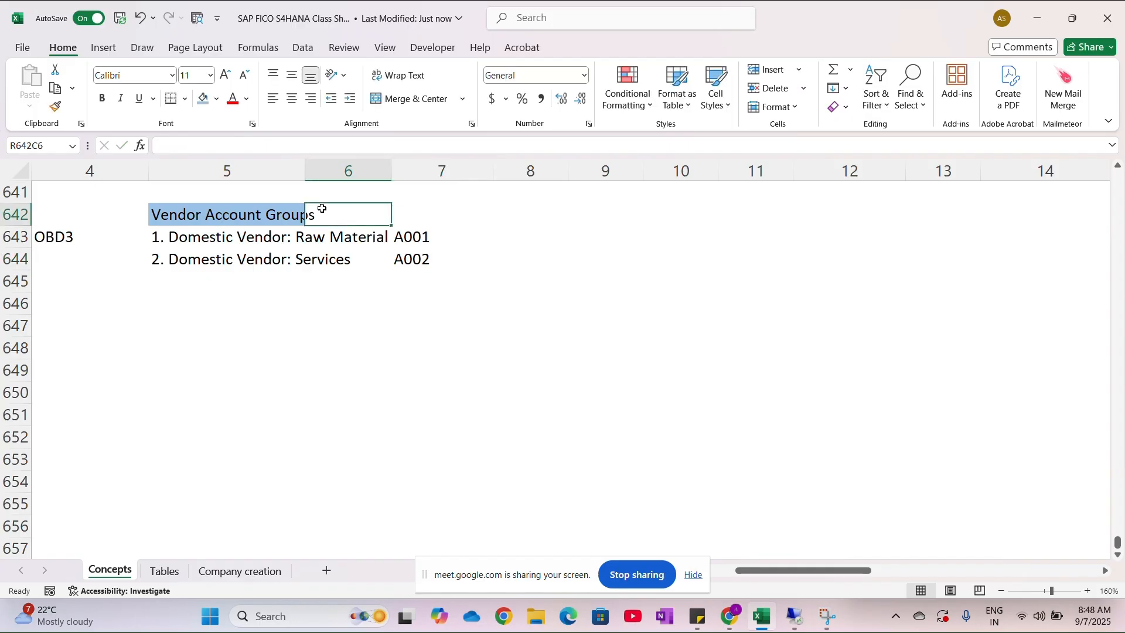
left_click(204, 98)
left_click(369, 387)
- Switch to the SAP session and set the meaning of account group A001 to Dom_RM_Vend_HNMO
key("alt+Tab")
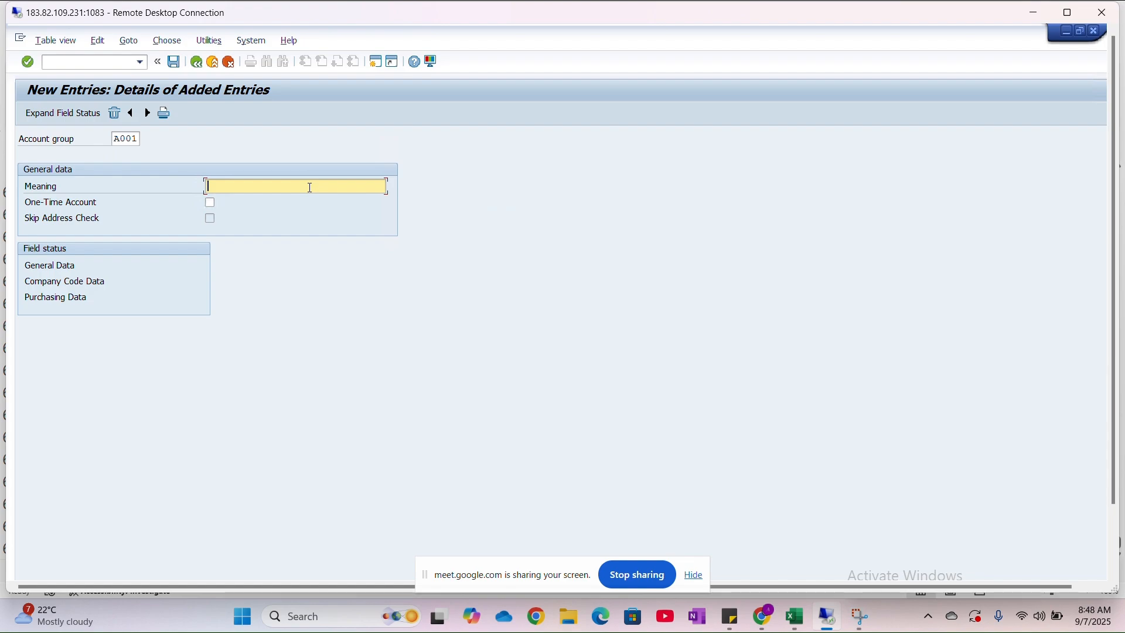
type("Domestic")
key("BackSpace")
key("BackSpace")
key("BackSpace")
key("BackSpace")
key("BackSpace")
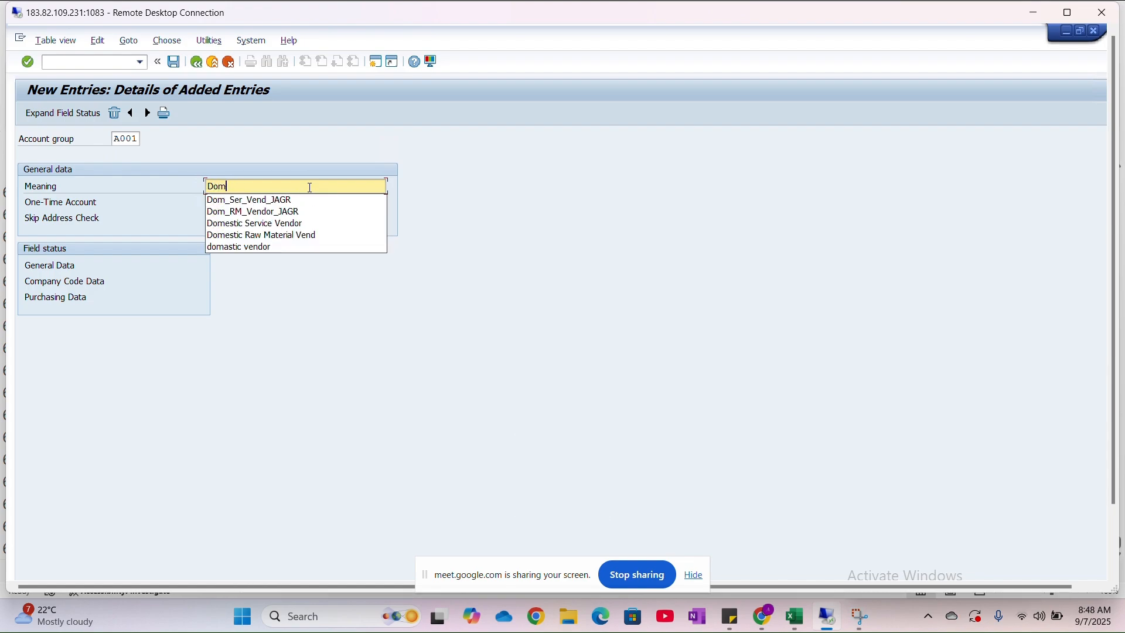
left_click(262, 199)
key("BackSpace")
key("BackSpace")
key("BackSpace")
key("BackSpace")
key("Caps_Lock")
type("HNMO")
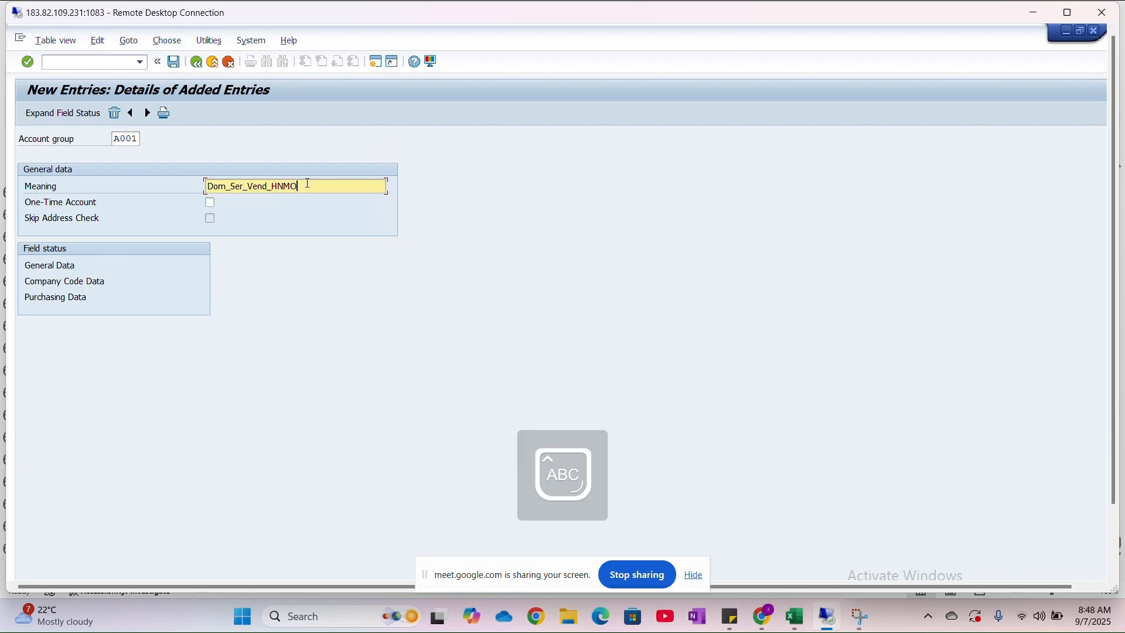
left_click(233, 187)
type("RM")
key("Delete")
- Try marking account group A001 as a One-Time Account, and discard the new entry
left_click(210, 203)
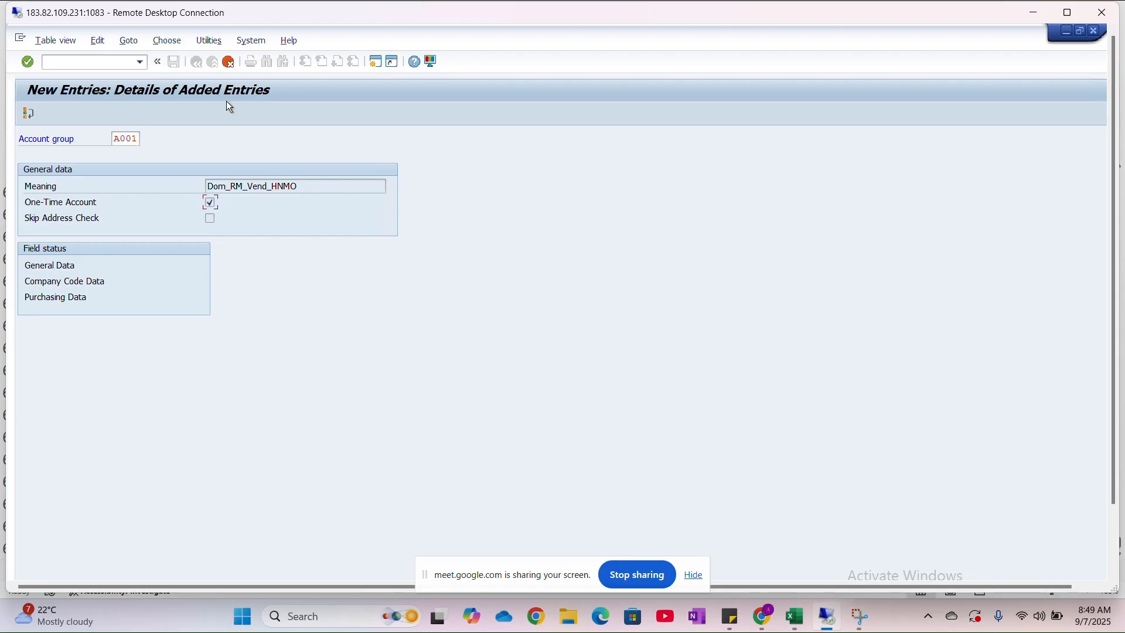
left_click(235, 66)
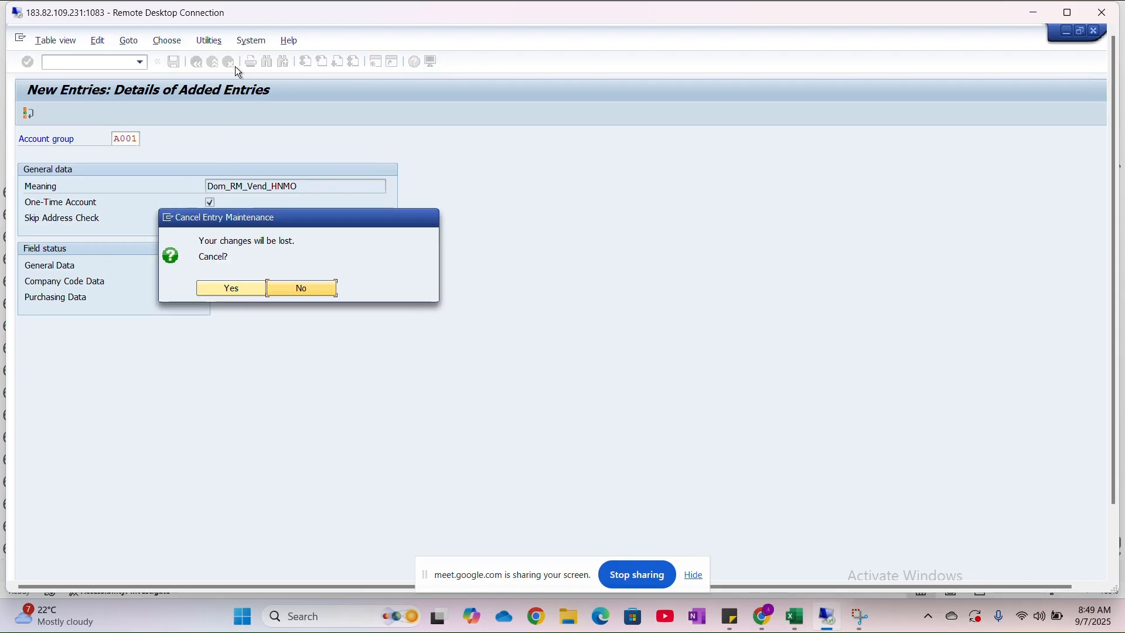
left_click(241, 287)
- Start a new vendor account group entry with code A001 and meaning Dom_RM_Vend_HNMO
left_click(102, 116)
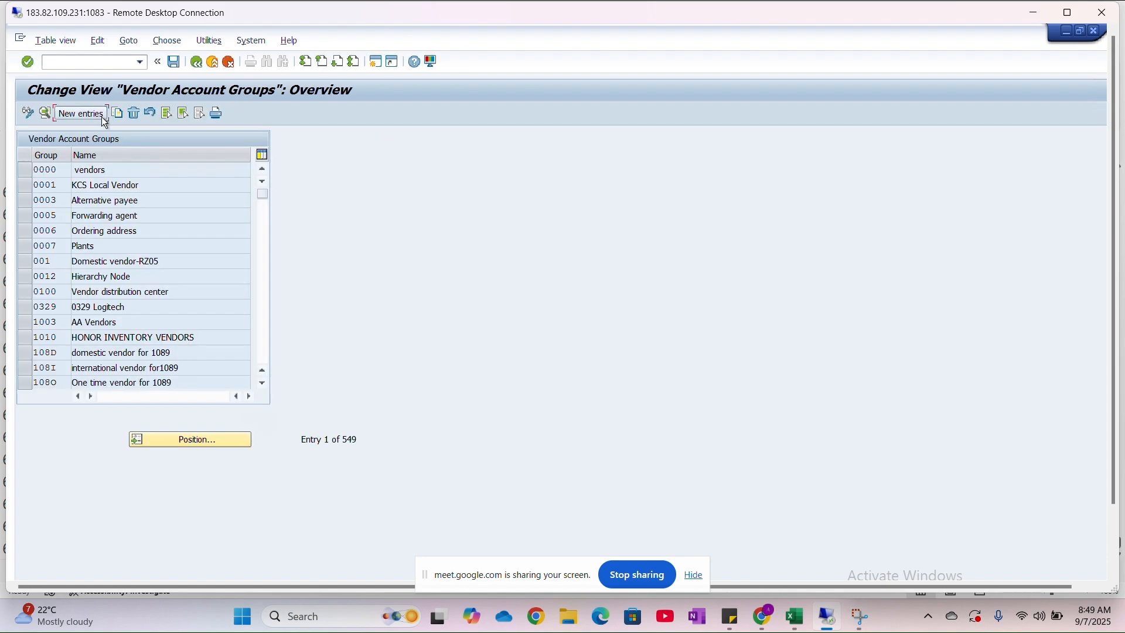
left_click(127, 140)
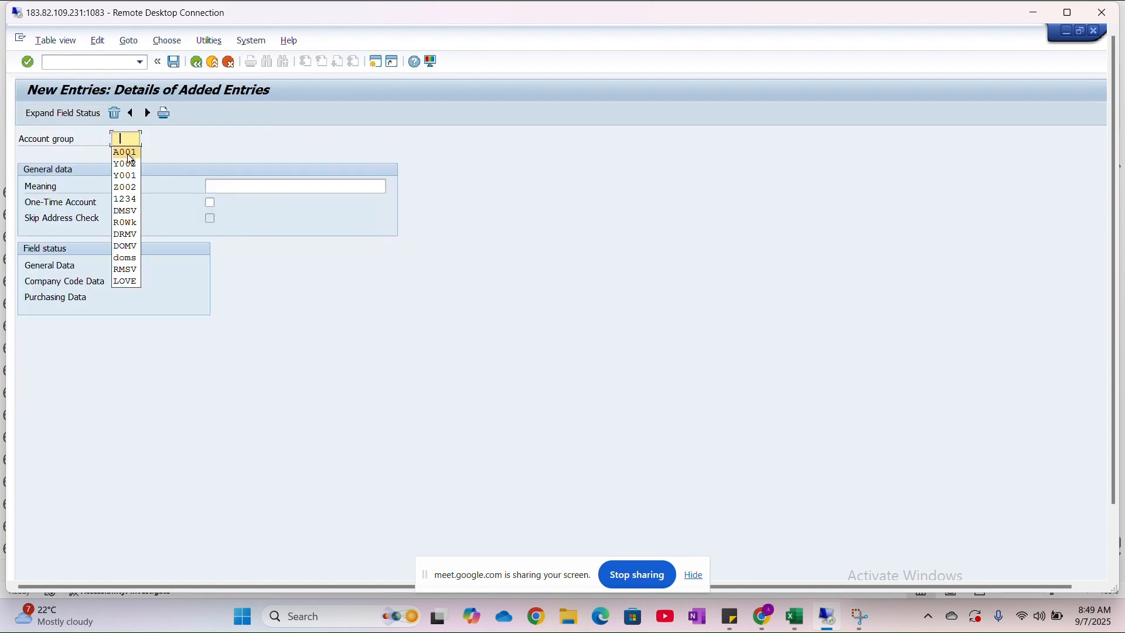
left_click(128, 152)
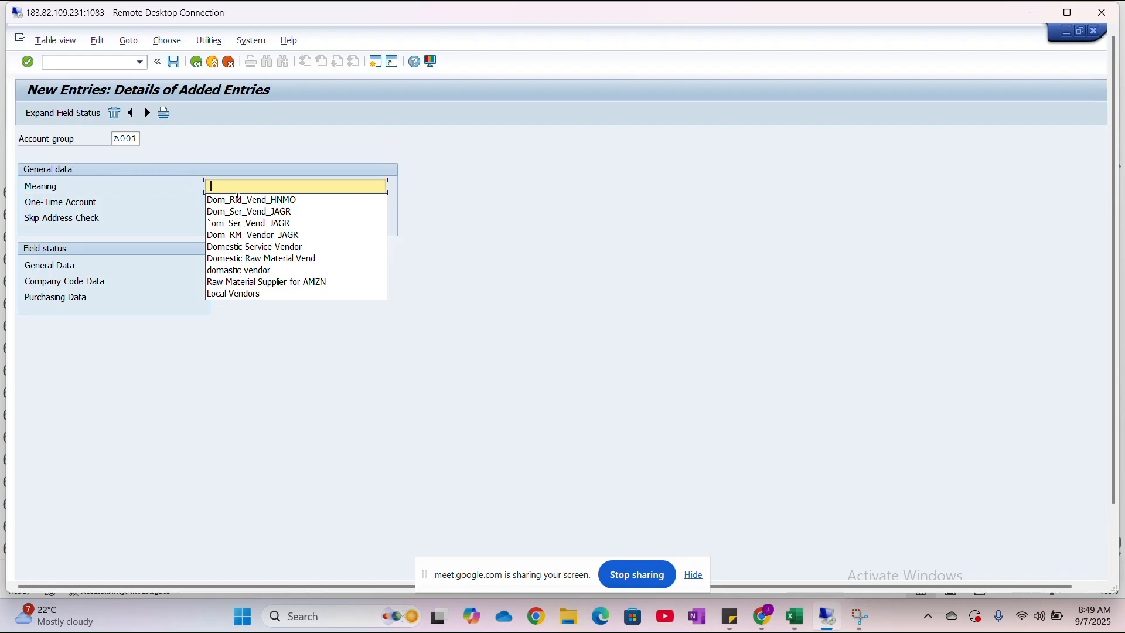
left_click(238, 201)
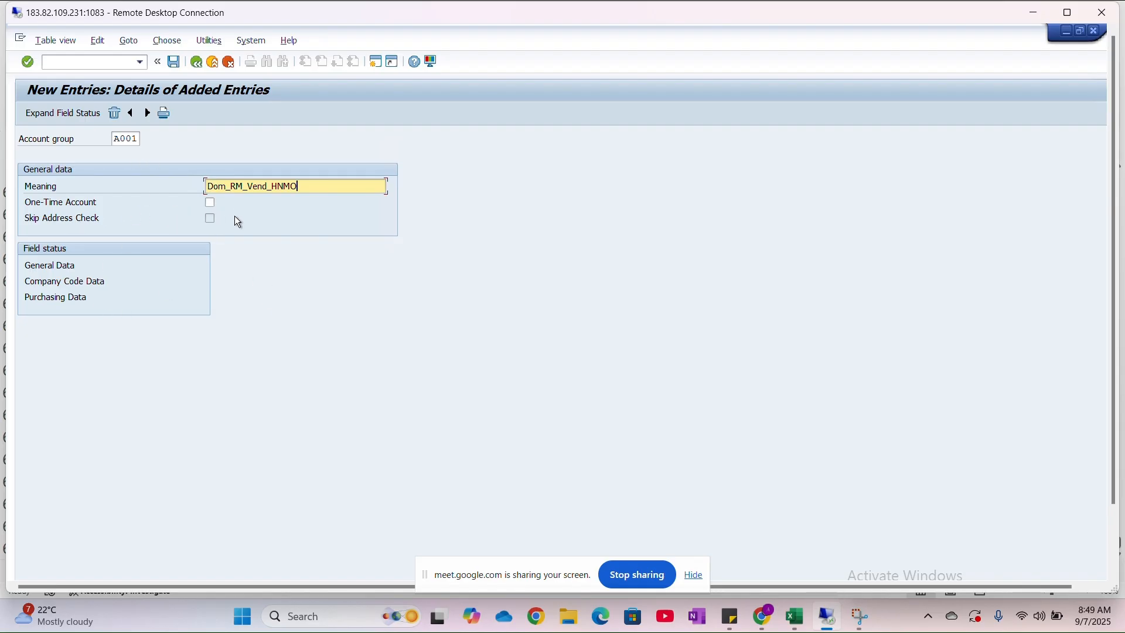
- Open the Account management field status under A001's Company Code Data and make Reconciliation account a required entry
double_click(81, 283)
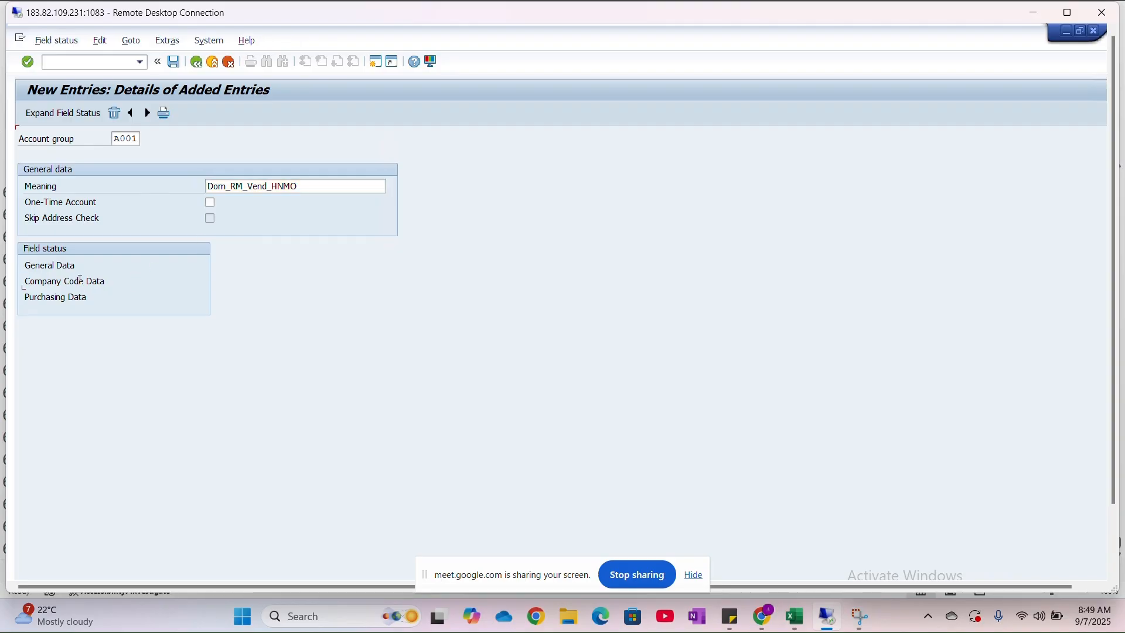
double_click(61, 233)
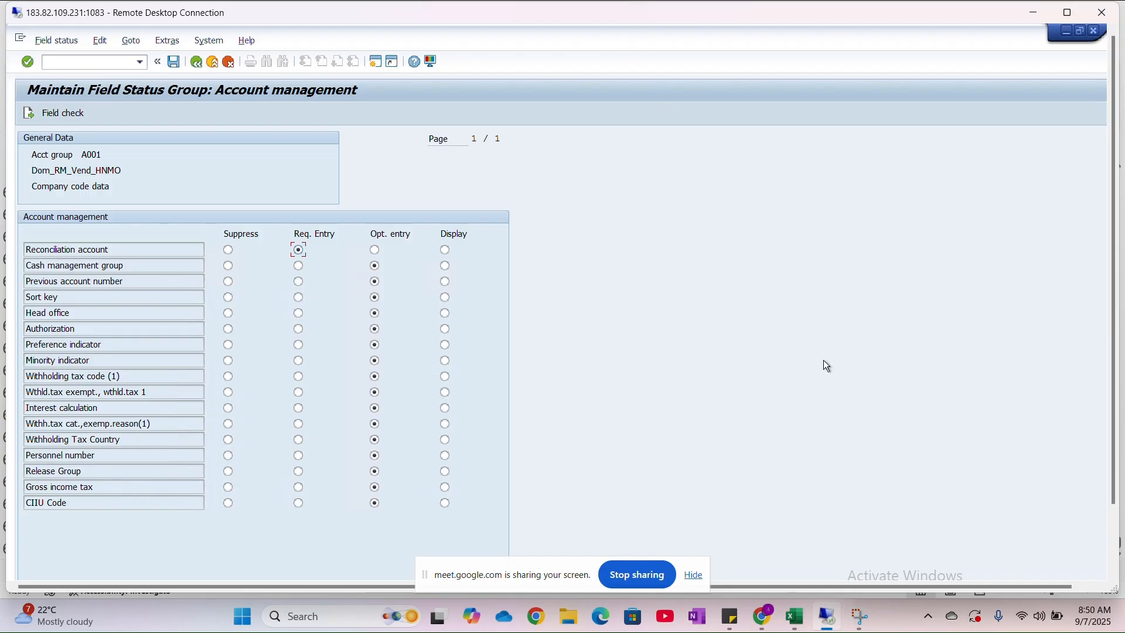
- Switch to the Excel workbook and examine the S. CREDITORS line of the General Ledger table beside the Accounts Payable table
left_click(795, 618)
scroll(438, 267, "left", 3)
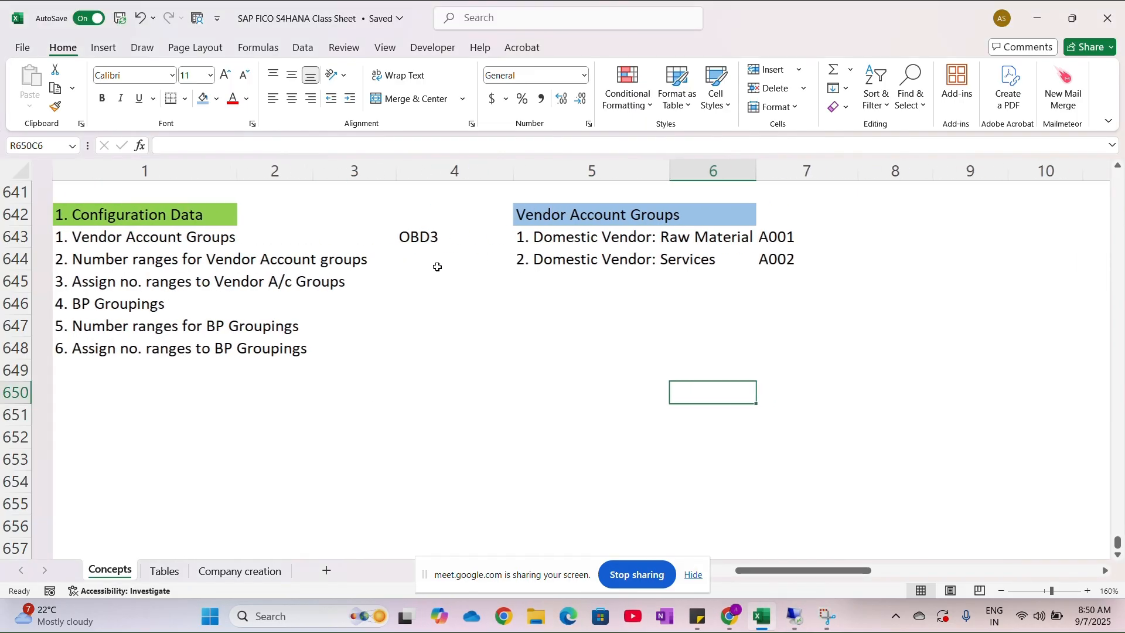
scroll(438, 266, "up", 6)
scroll(437, 267, "up", 2)
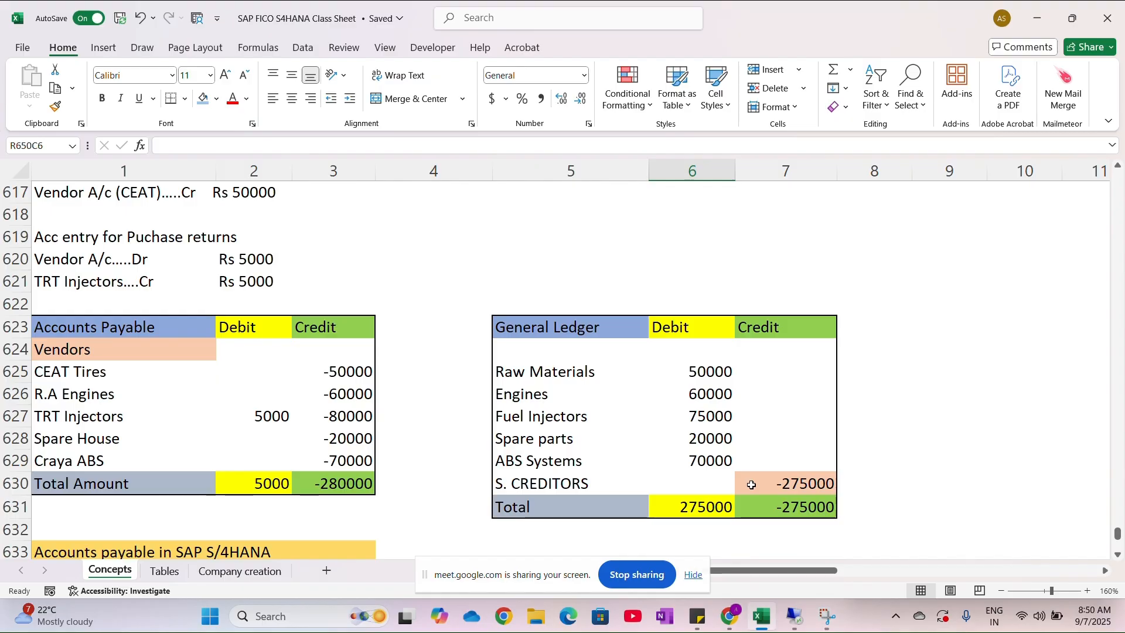
left_click(556, 482)
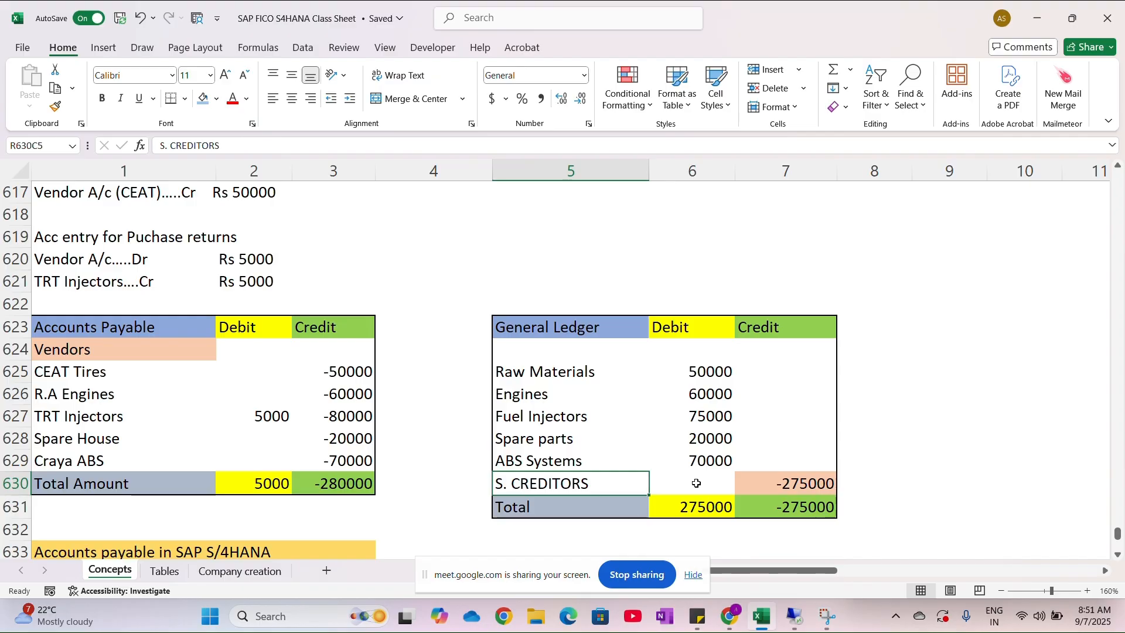
- Return to the new A001 account group entry in SAP and maximize the remote session window
key("alt+Tab")
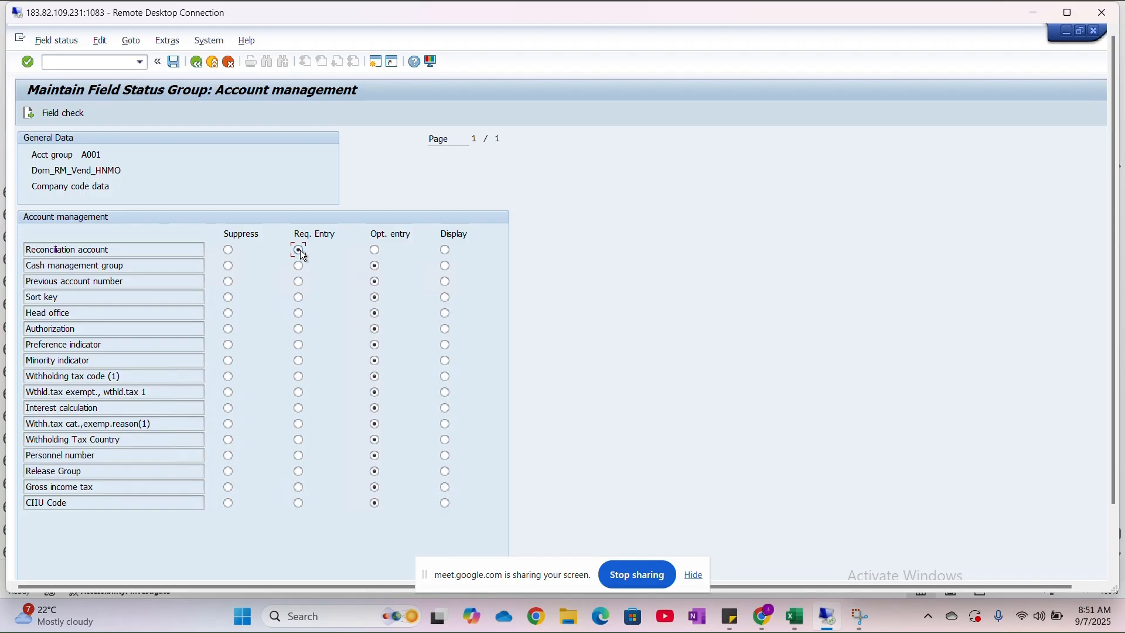
left_click(199, 69)
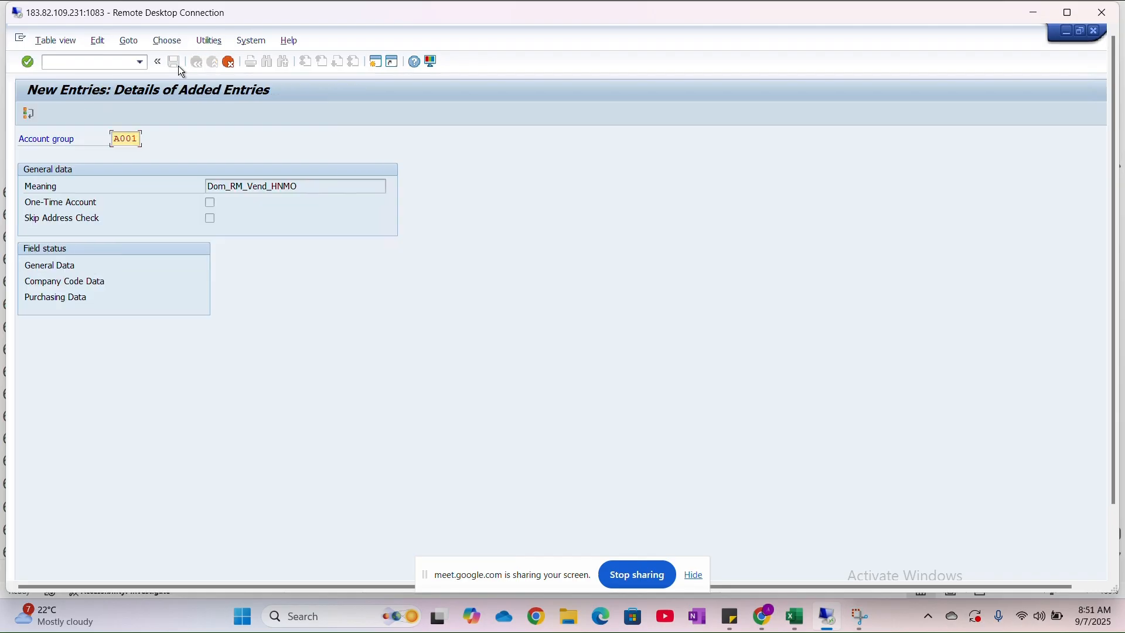
left_click(1068, 12)
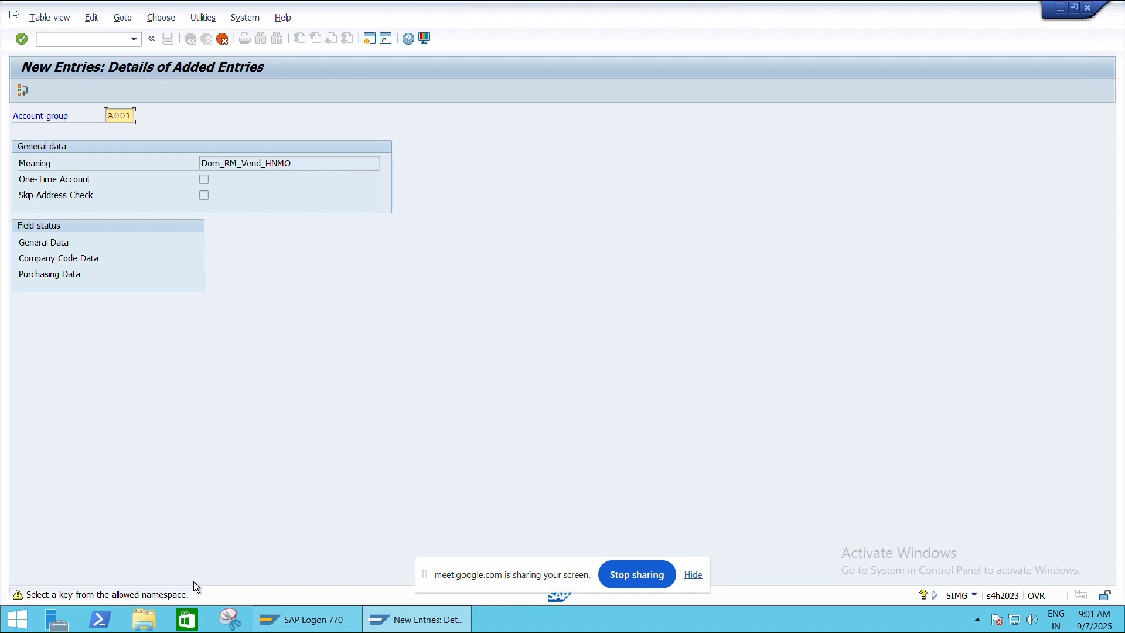
- Save the A001 vendor account group under customizing request A4HK905021
key("ctrl+s")
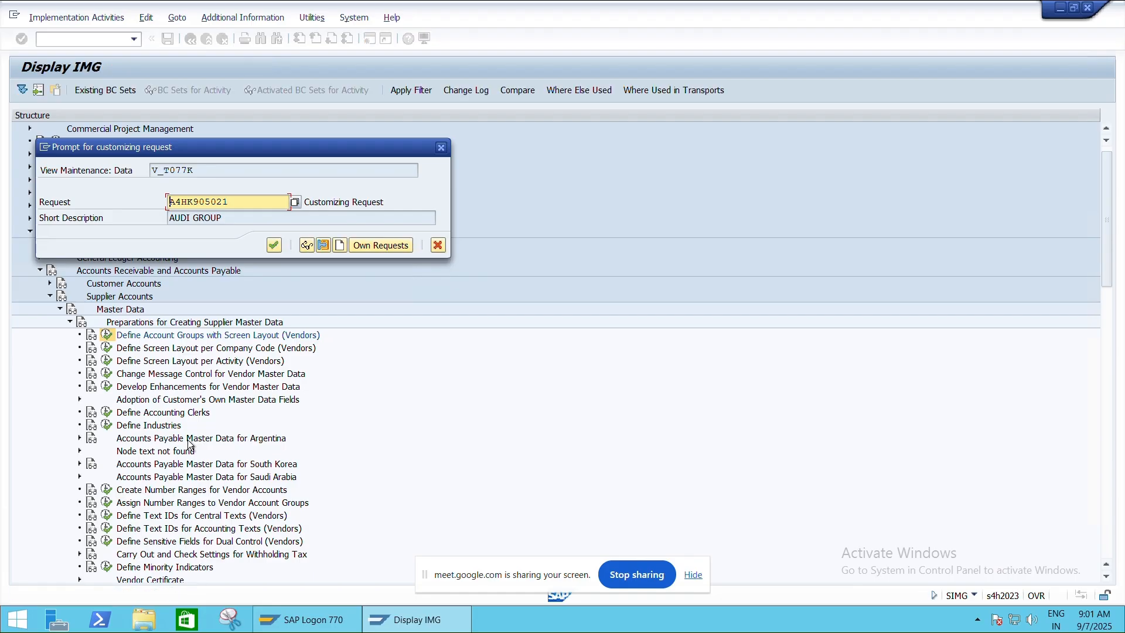
left_click(272, 246)
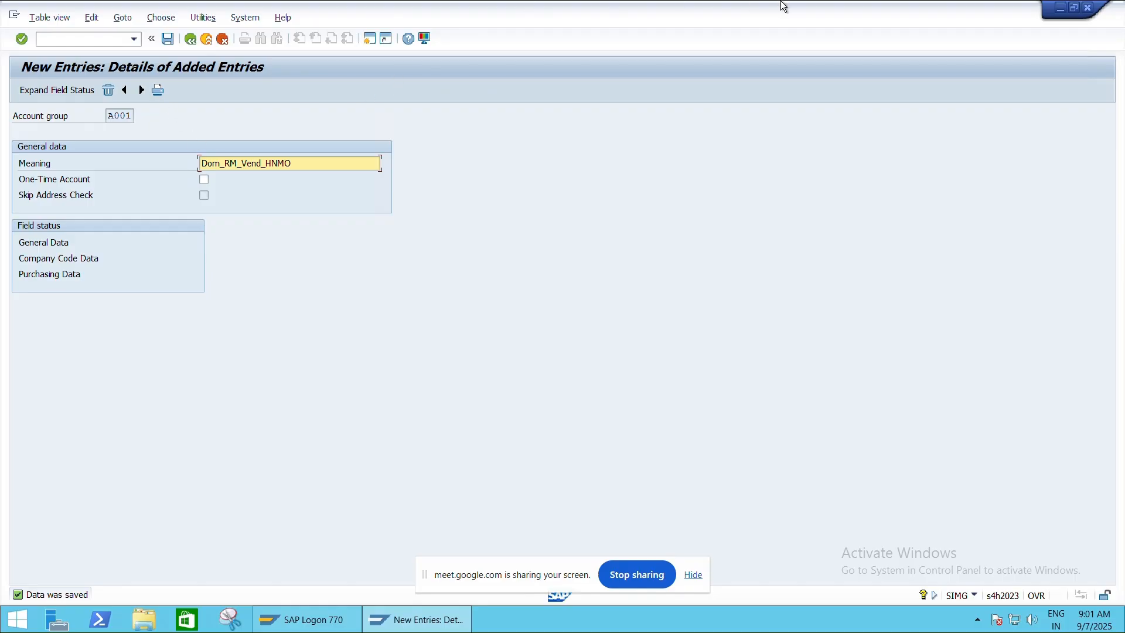
mouse_move(781, 1)
- Start the next vendor account group entry with code A002 and meaning Dom_Ser_Vend_HNMO
left_click(141, 91)
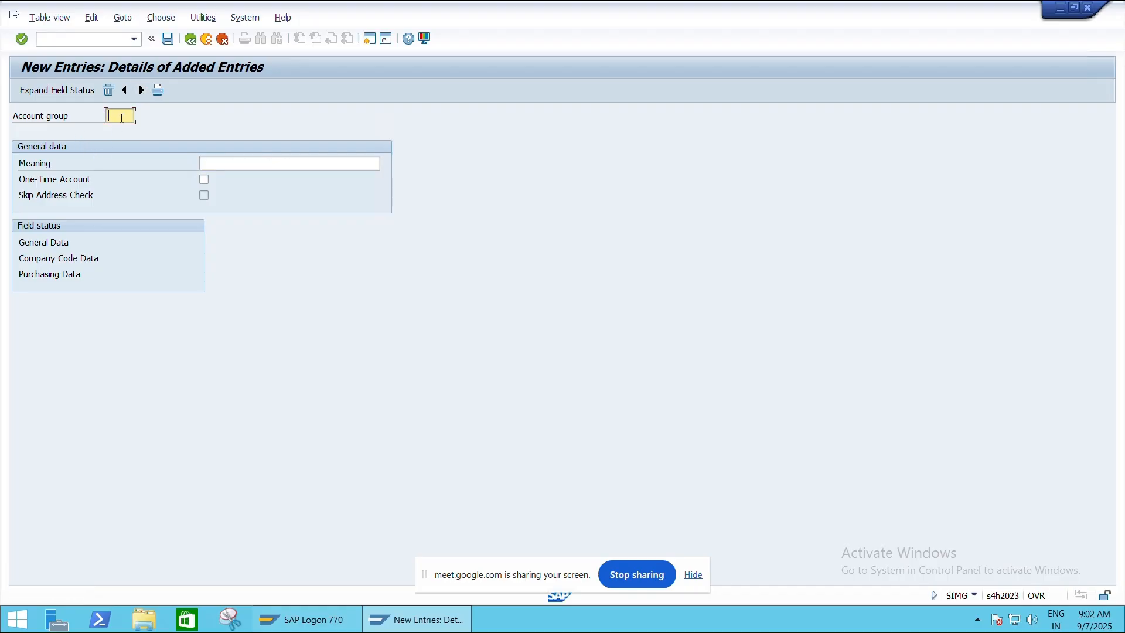
type("A002")
left_click(244, 165)
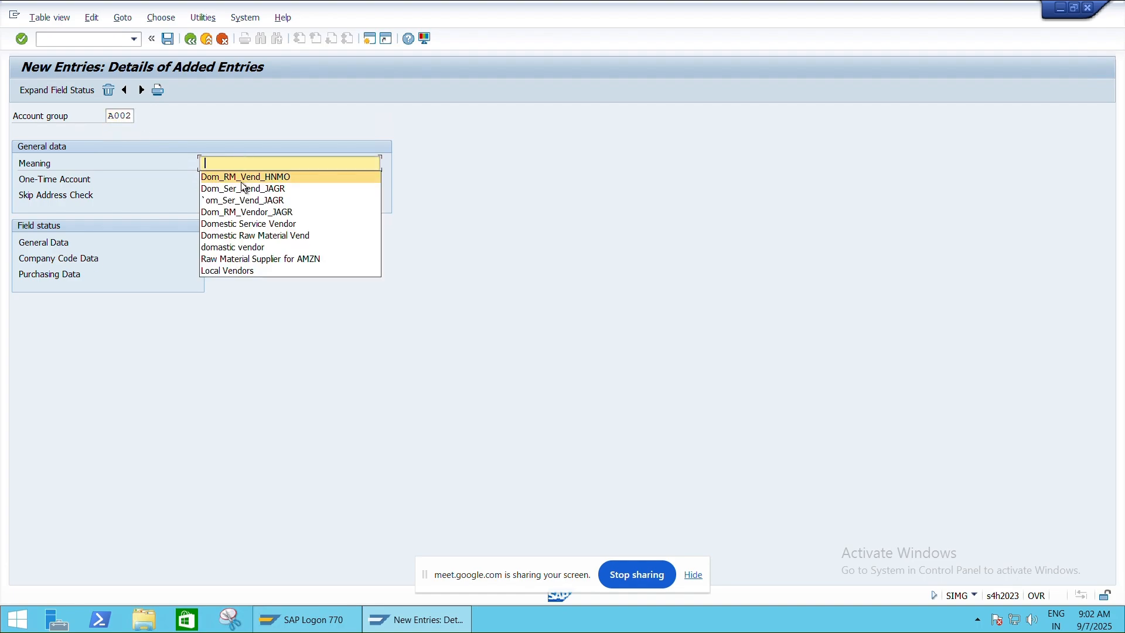
left_click(244, 198)
left_click(202, 163)
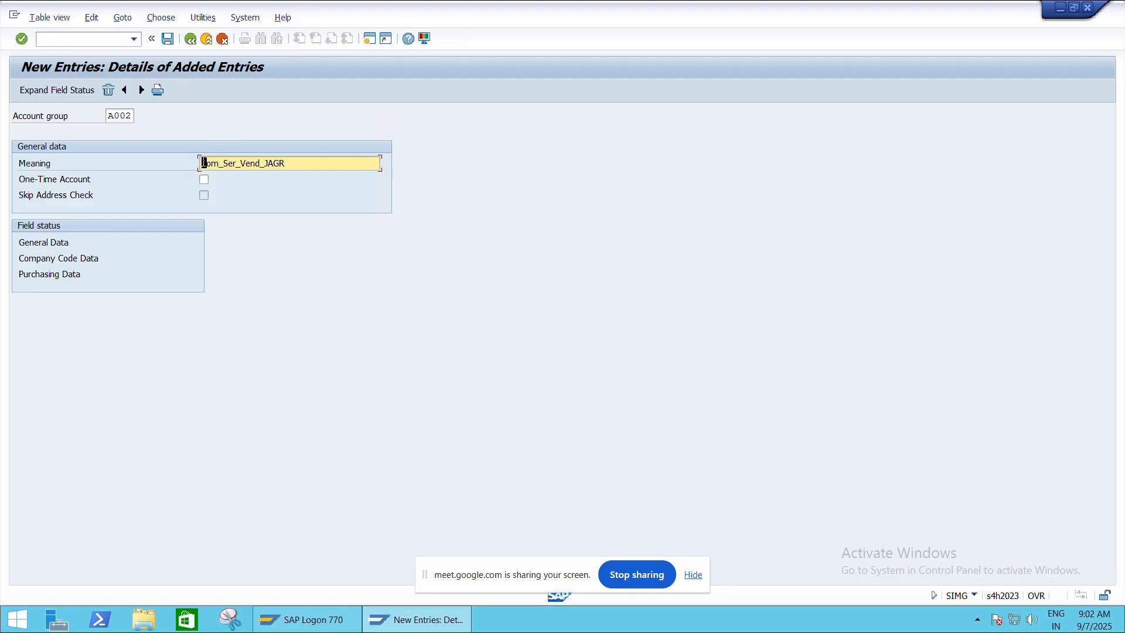
type("D")
left_click(289, 164)
key("BackSpace")
key("BackSpace")
key("BackSpace")
key("BackSpace")
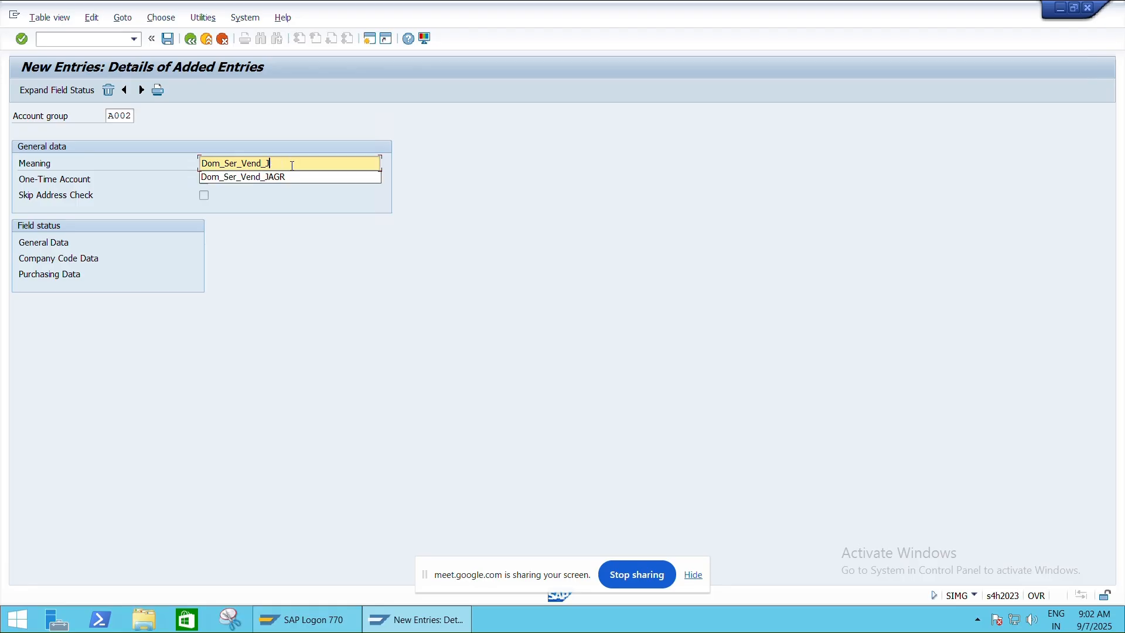
type("HNMO")
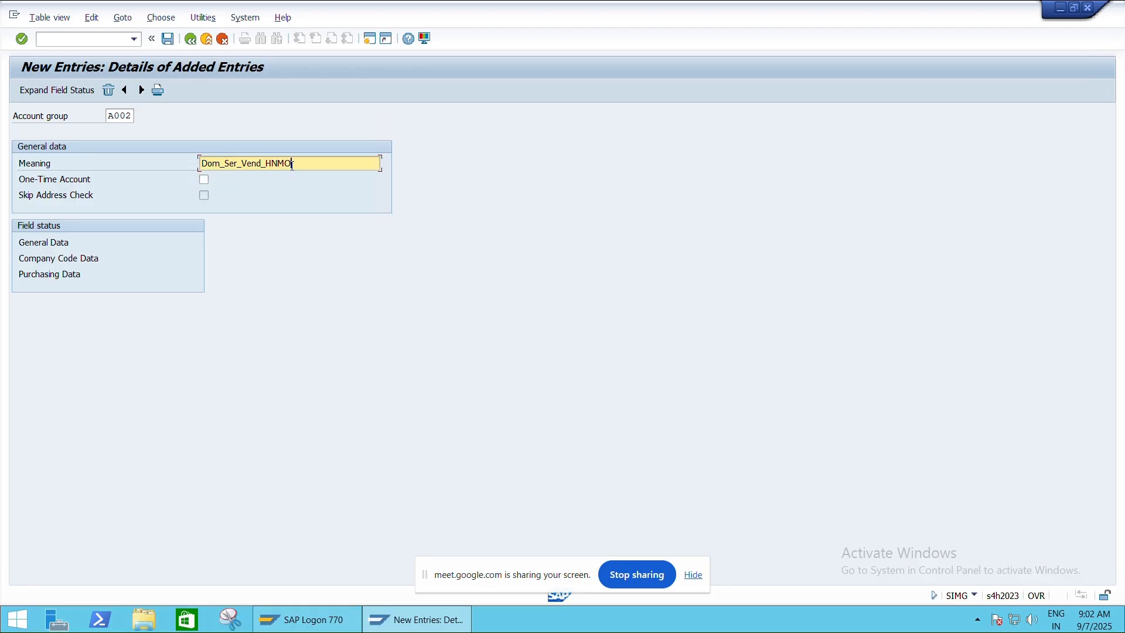
- Make Reconciliation account a required entry in the Account management field status of A002's Company Code Data and save the account group
double_click(69, 258)
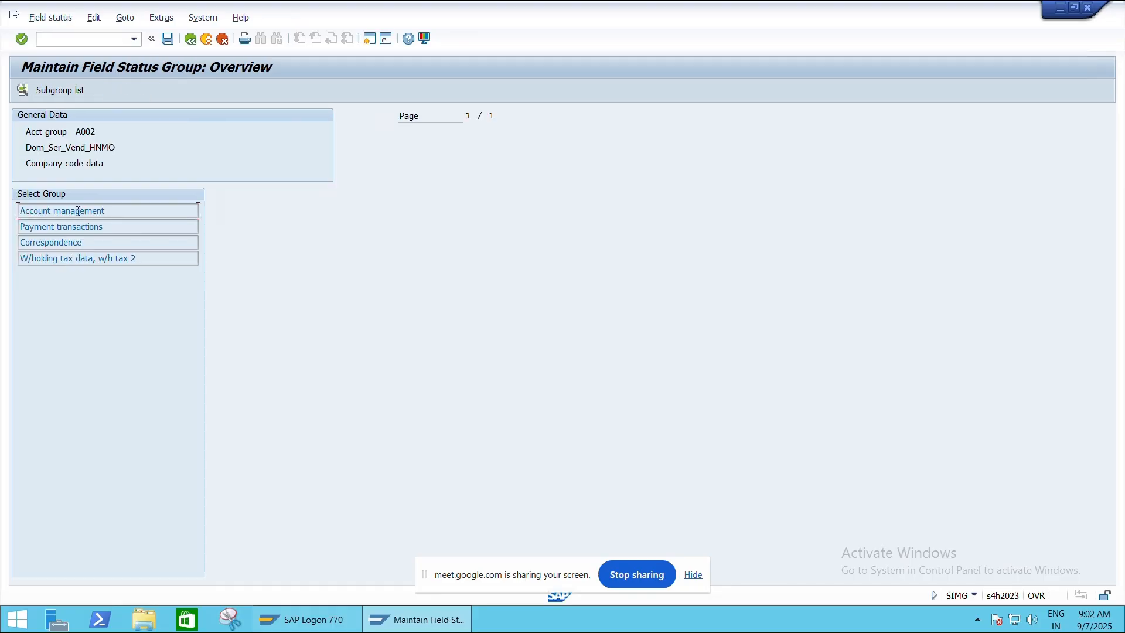
double_click(79, 211)
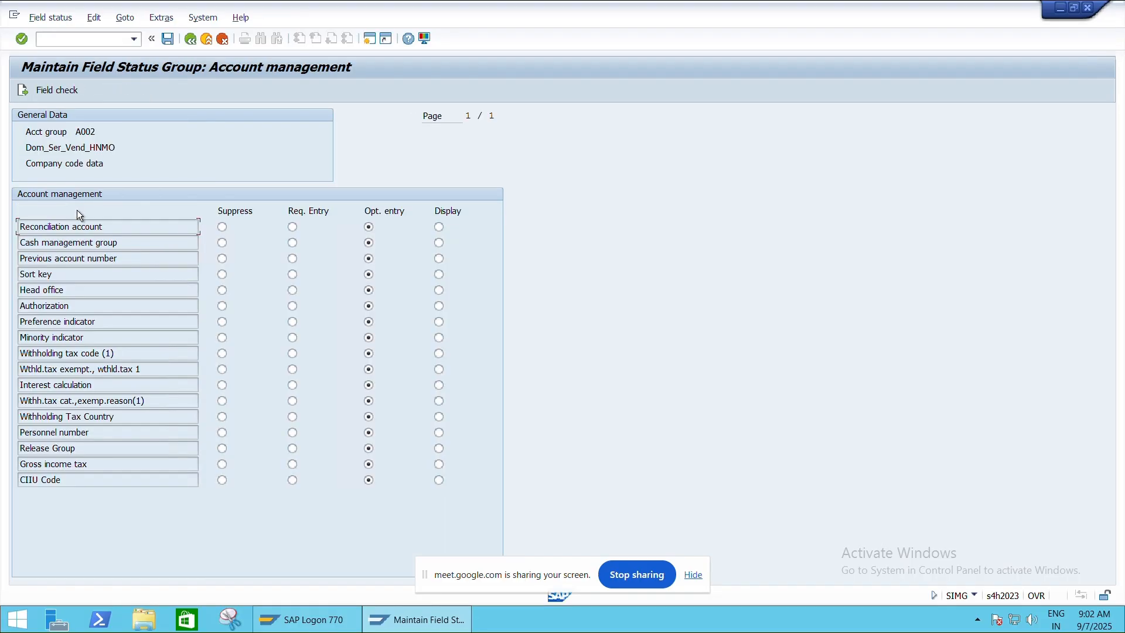
left_click(168, 39)
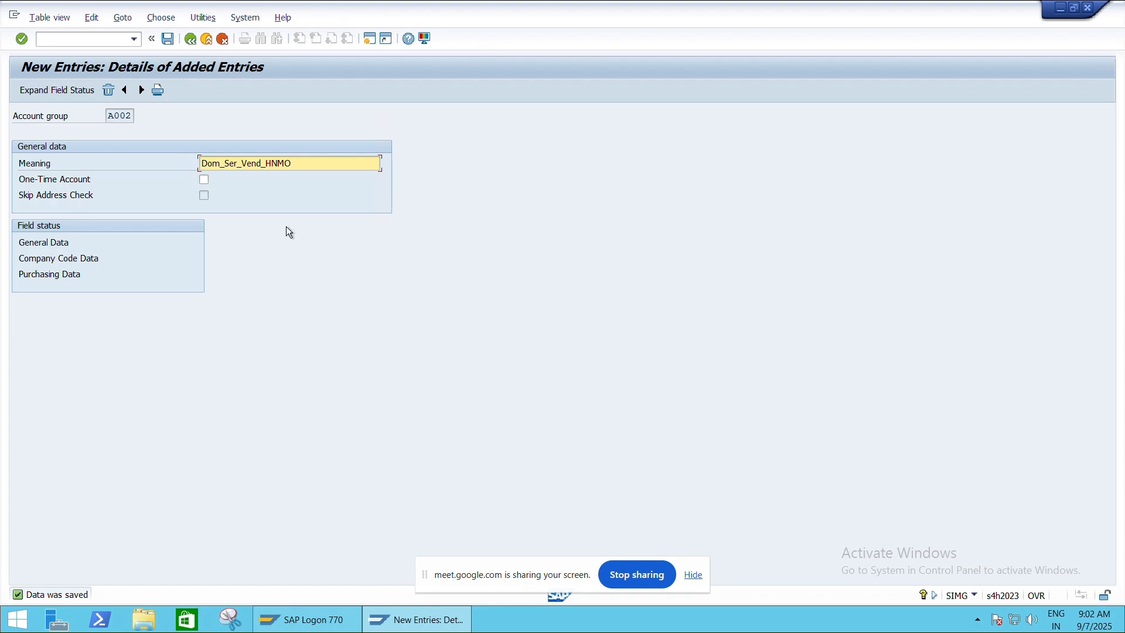
- Switch to the Excel class sheet and extend the blue fill of the Vendor Account Groups heading to row 642, column 7
key("alt+Tab")
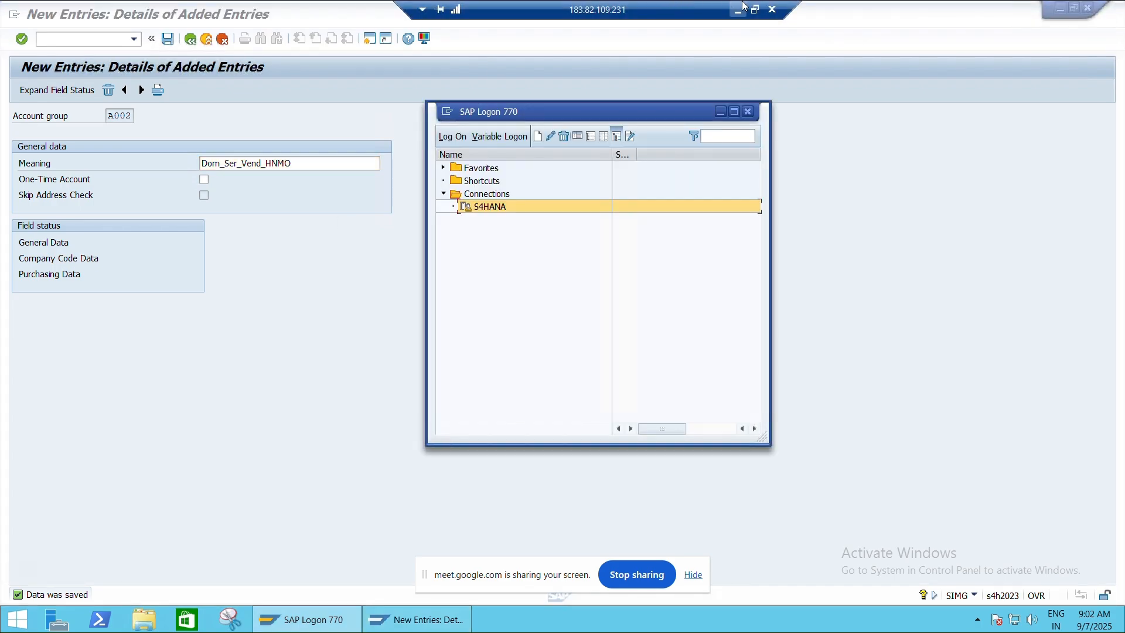
left_click(755, 10)
key("alt+Tab")
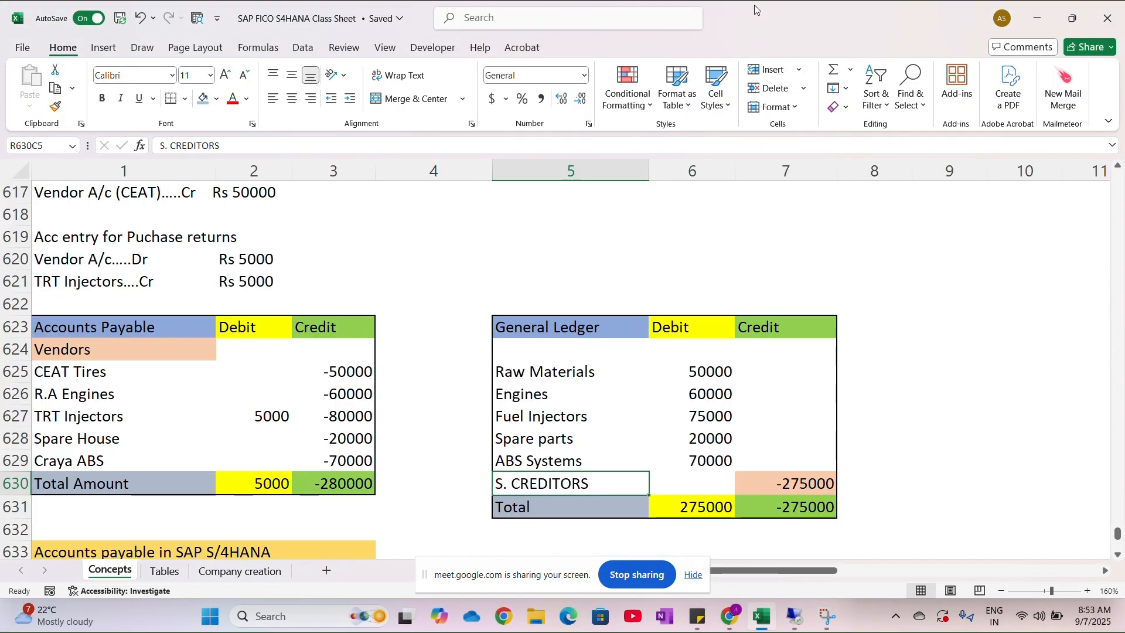
scroll(558, 392, "down", 5)
scroll(558, 389, "down", 2)
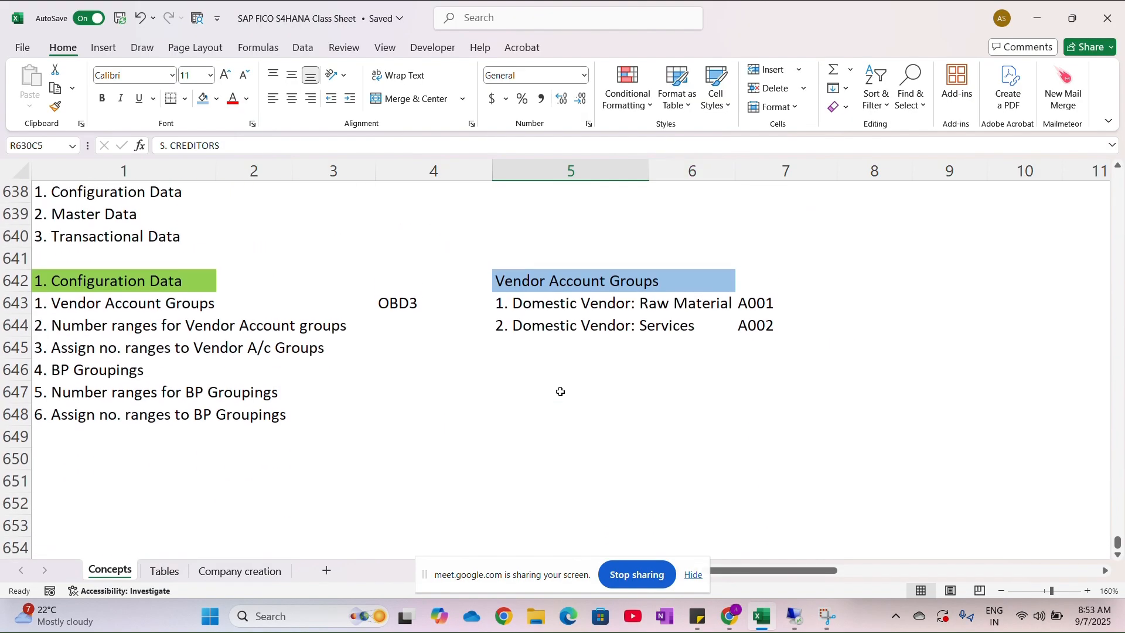
scroll(700, 369, "right", 6)
scroll(700, 370, "left", 2)
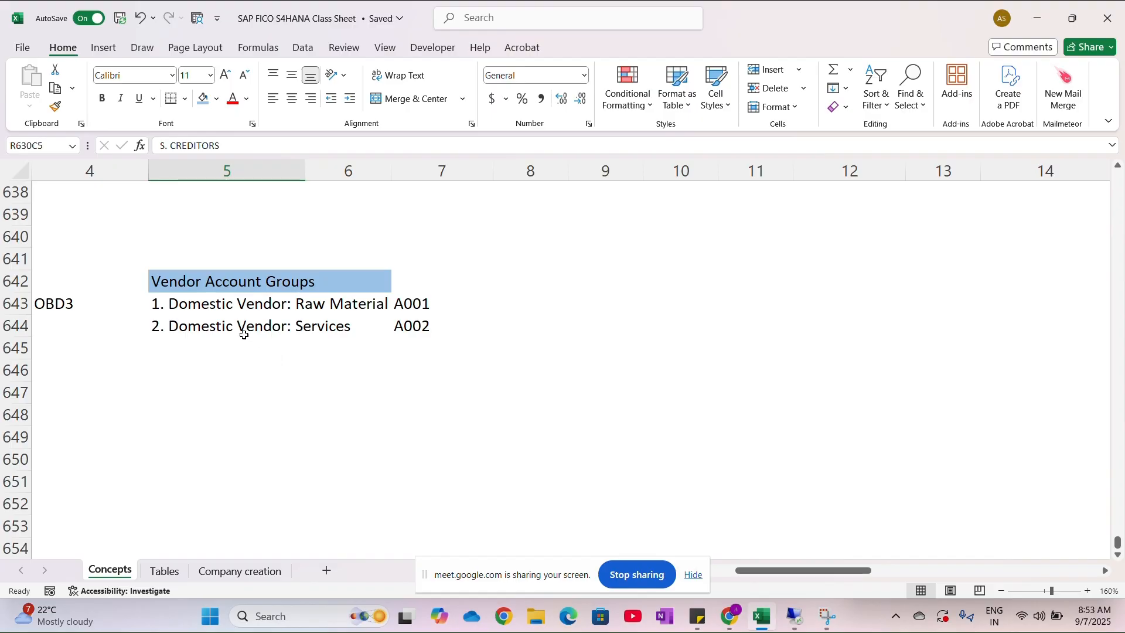
left_click_drag(203, 303, 407, 326)
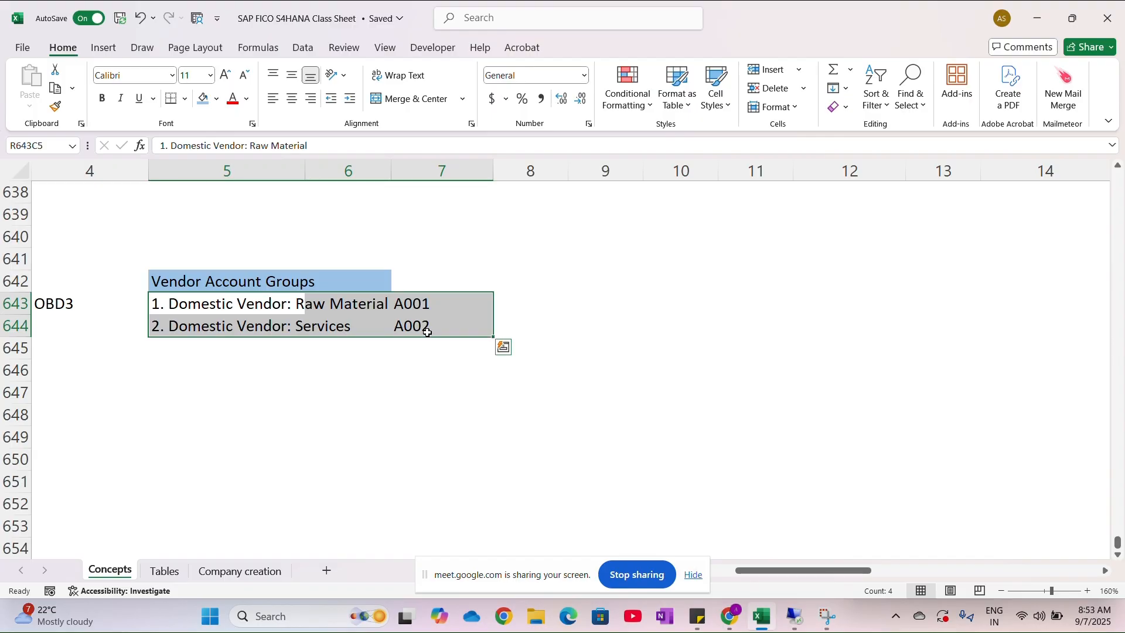
left_click(402, 281)
left_click(202, 99)
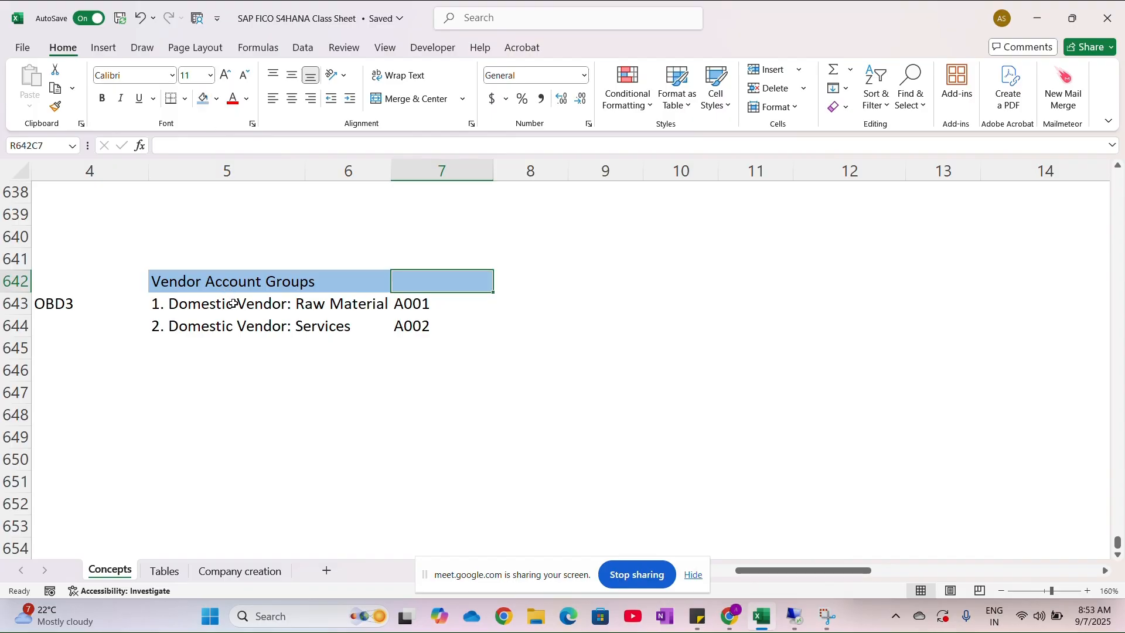
left_click(253, 329)
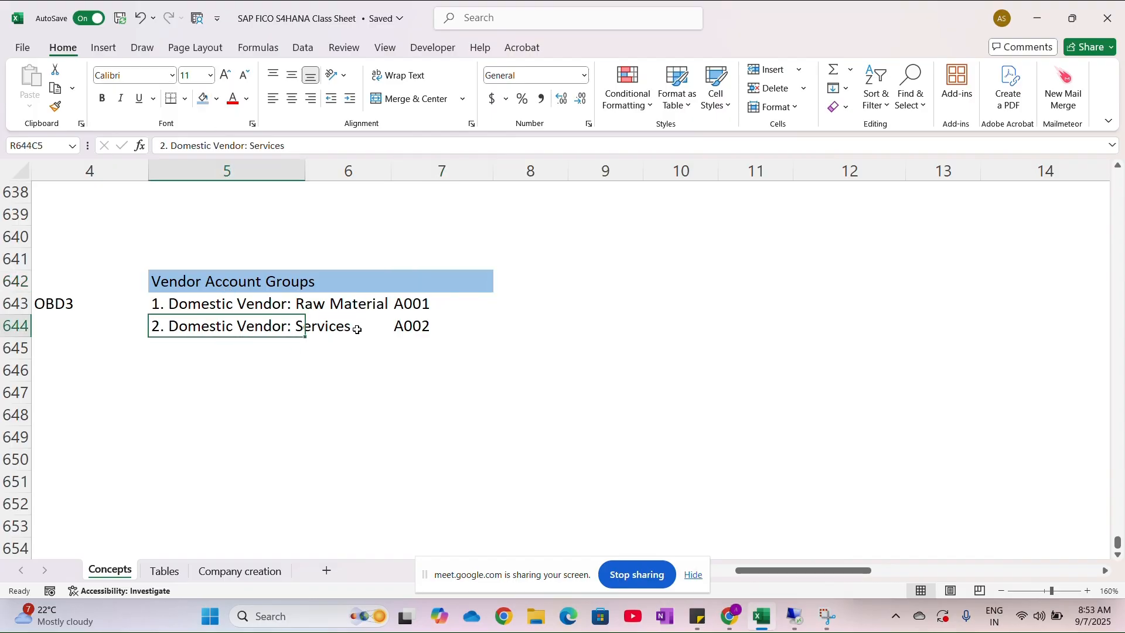
scroll(355, 329, "left", 3)
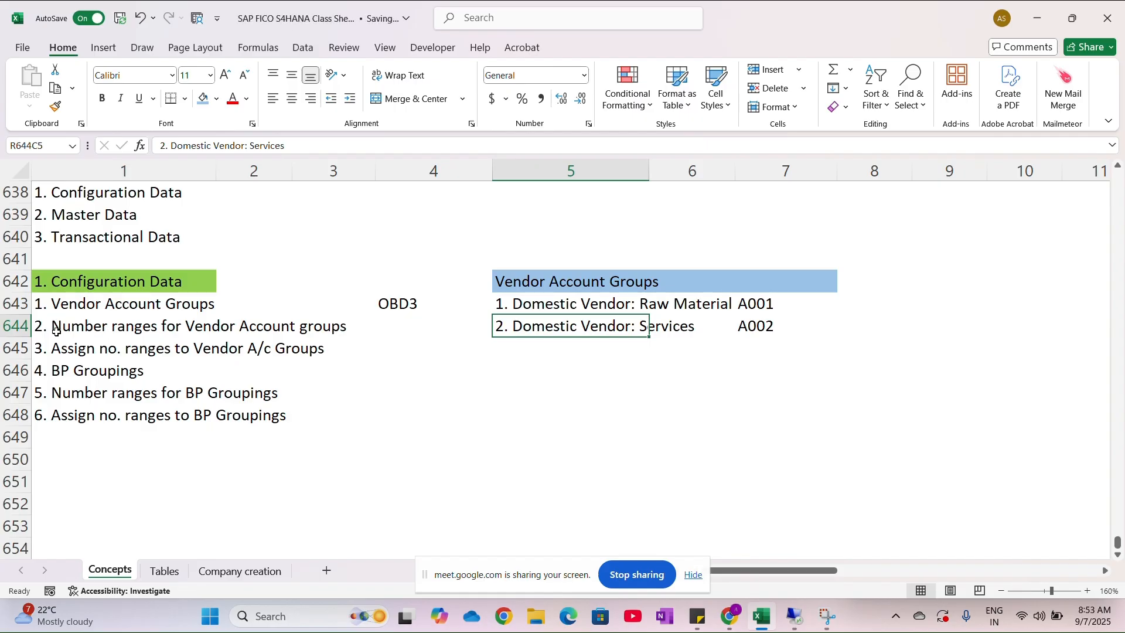
- Switch to the SAP remote session and leave the vendor account group entries, going back to the IMG structure
key("alt+Tab")
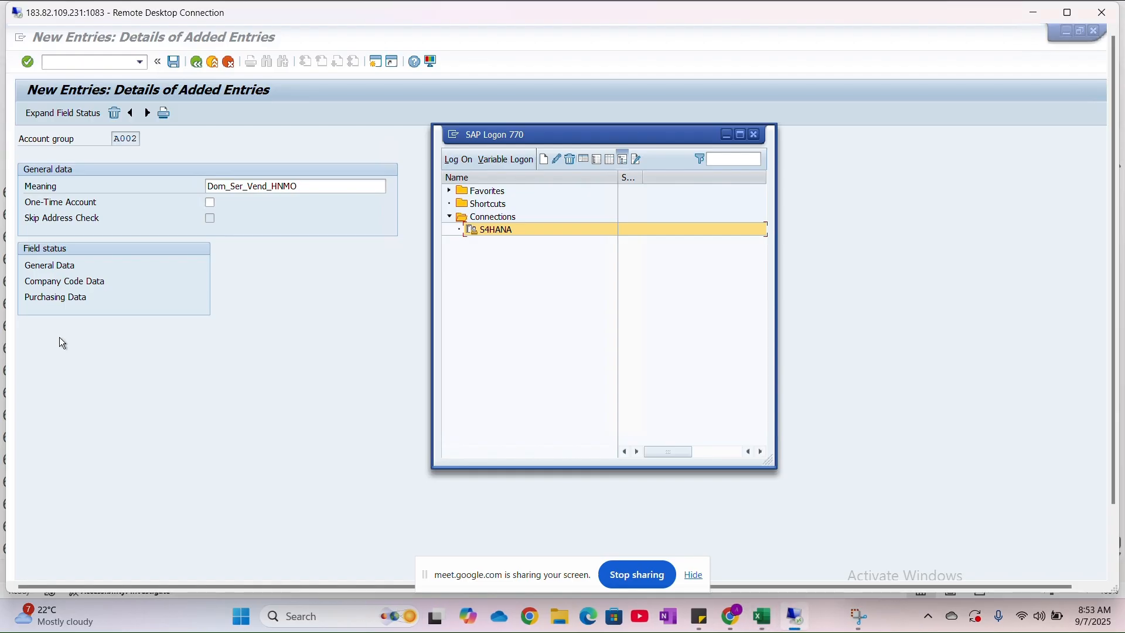
left_click(722, 100)
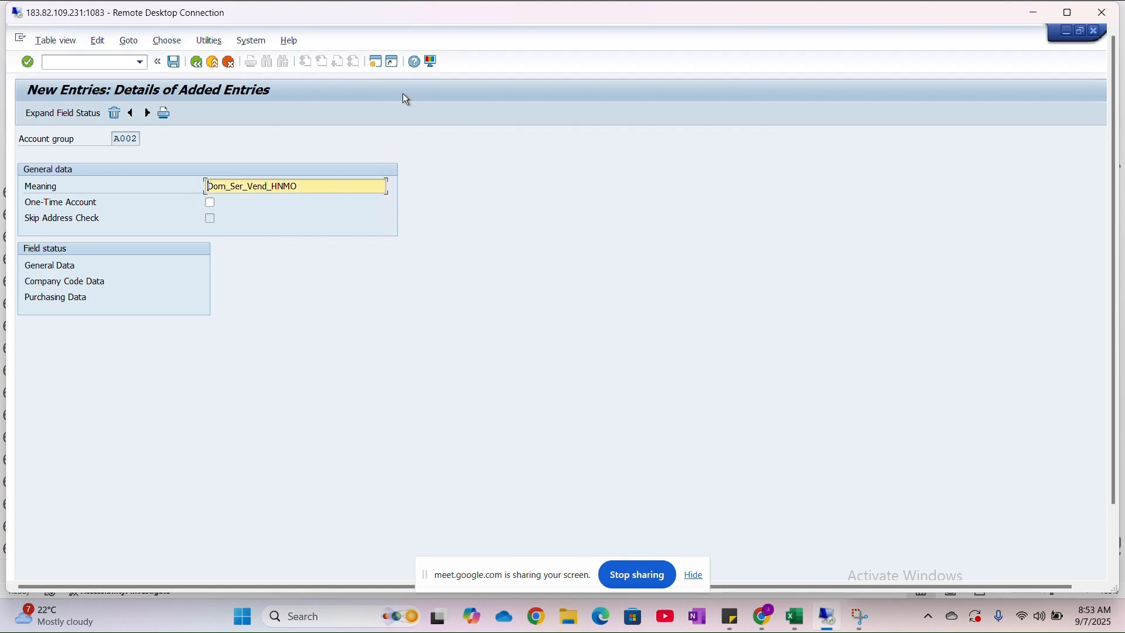
left_click(198, 65)
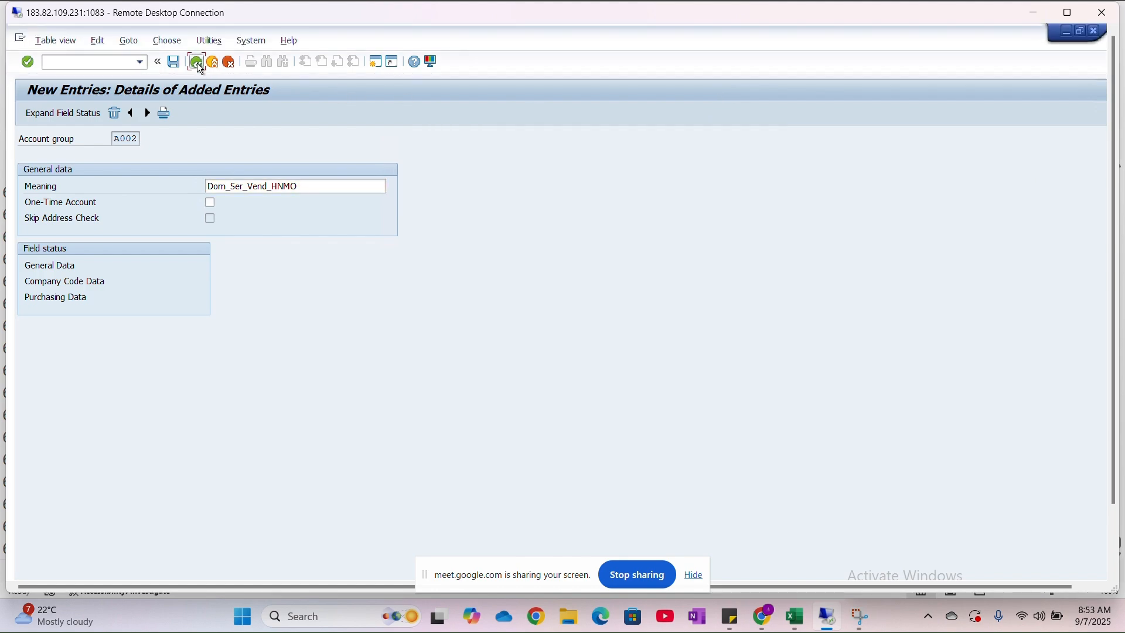
left_click(197, 62)
left_click(198, 62)
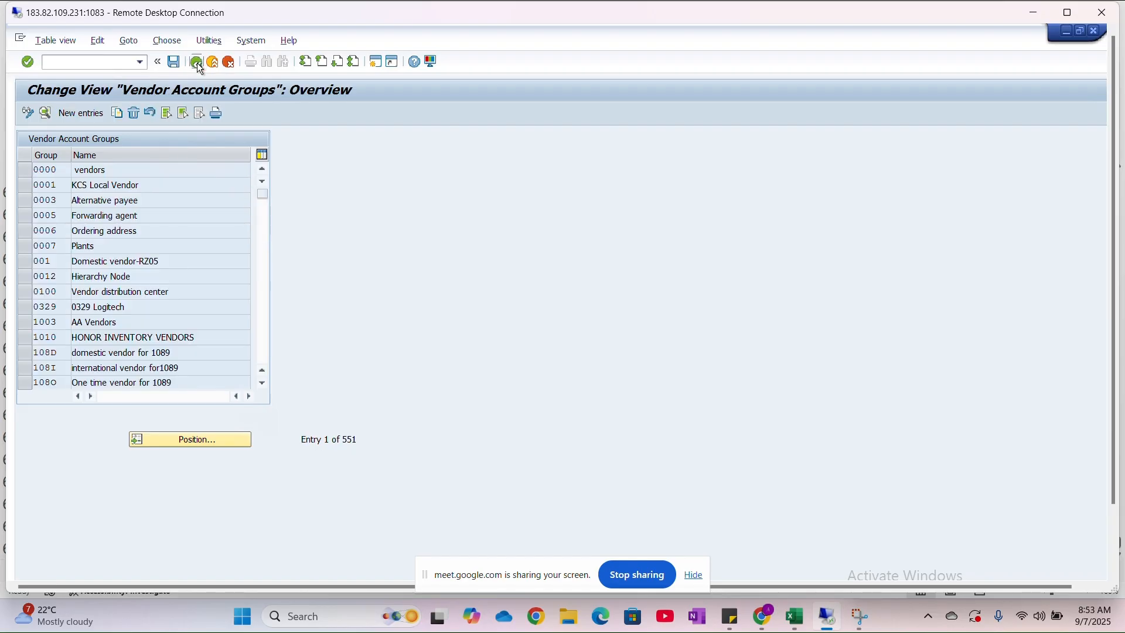
- Open Create Number Ranges for Vendor Accounts in the IMG and open the KREDITOR intervals for changing
scroll(168, 407, "down", 6)
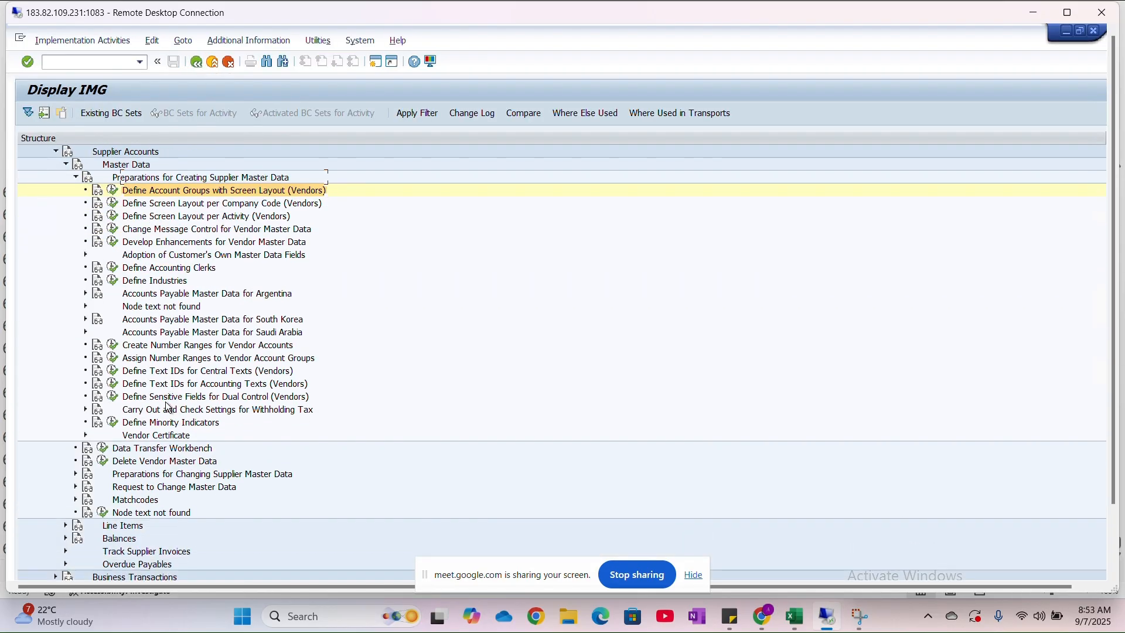
scroll(168, 407, "up", 4)
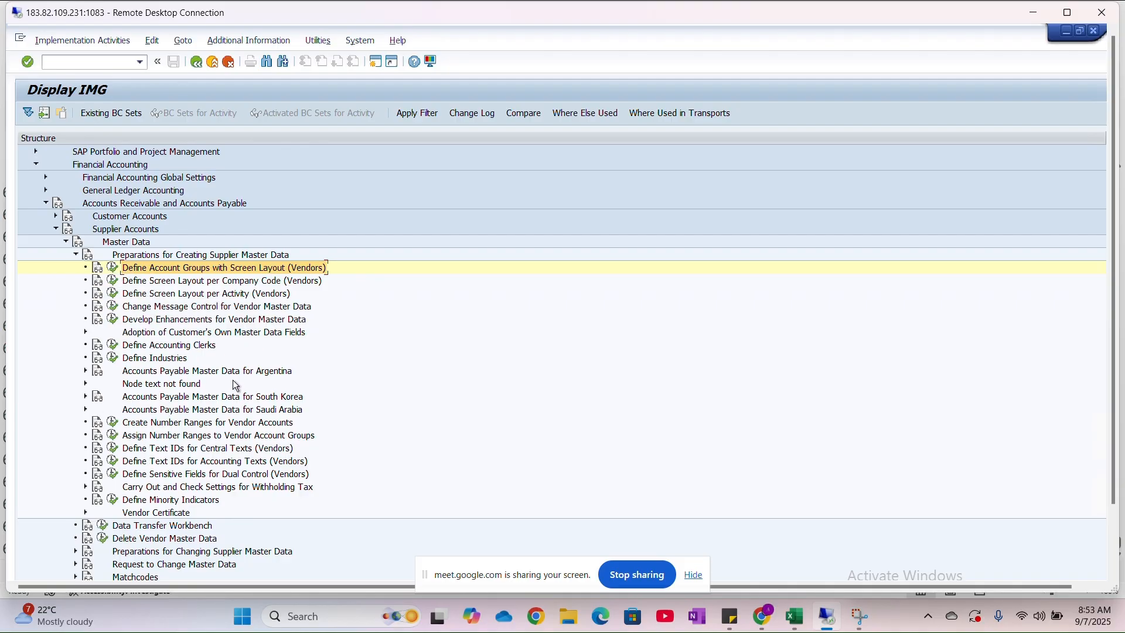
left_click(113, 425)
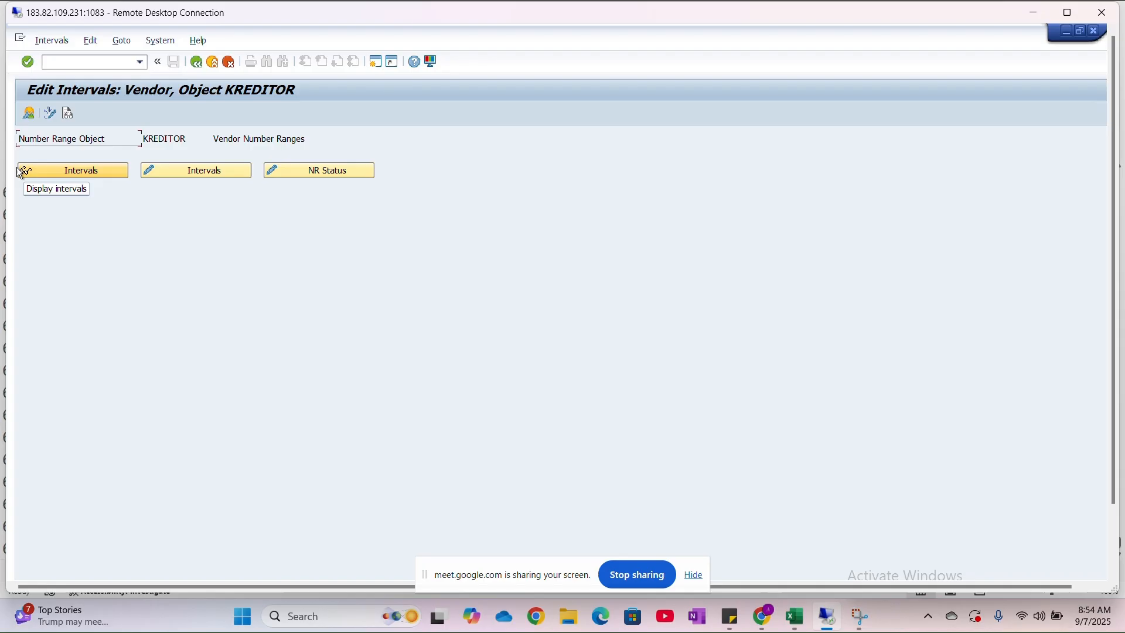
left_click(199, 172)
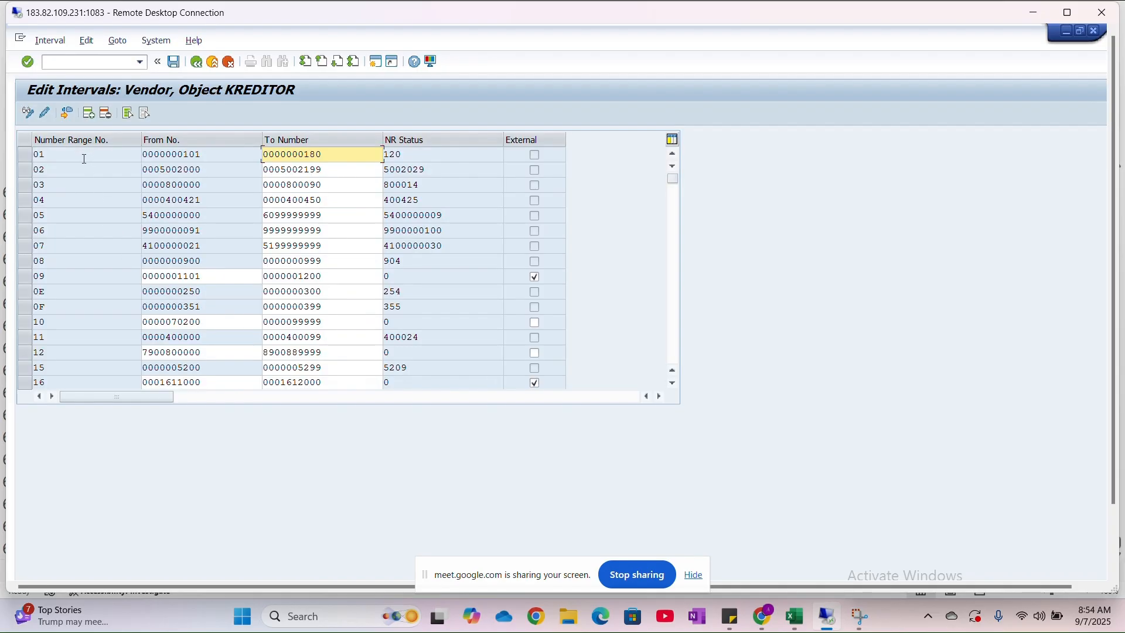
- Examine the KREDITOR number range list for number range identifiers that are not yet in use
scroll(96, 355, "down", 5)
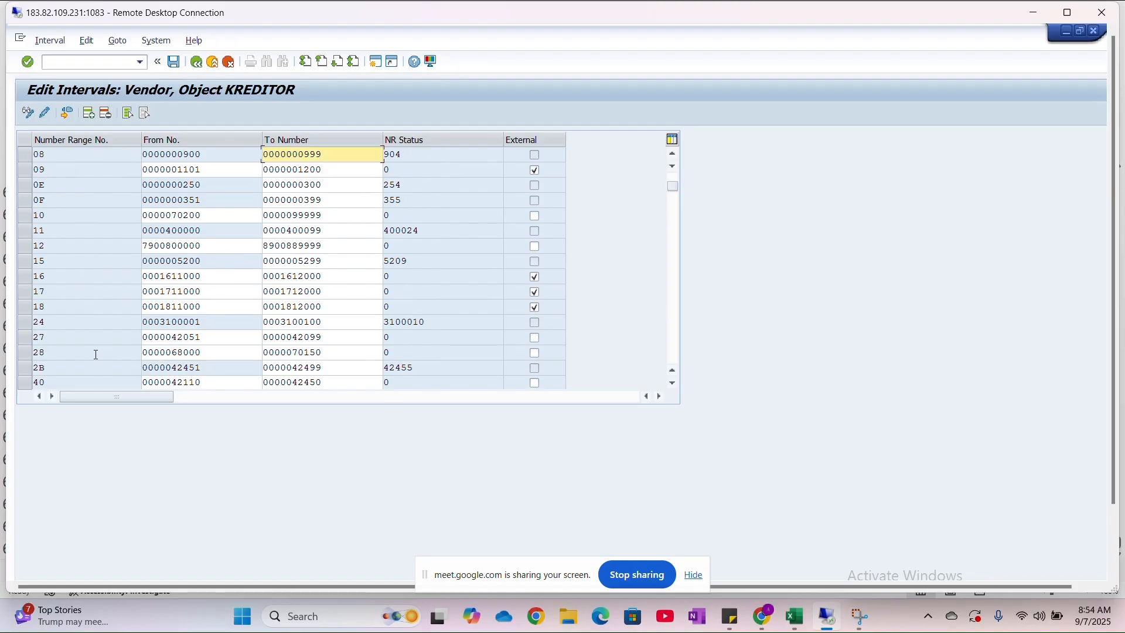
scroll(96, 355, "down", 3)
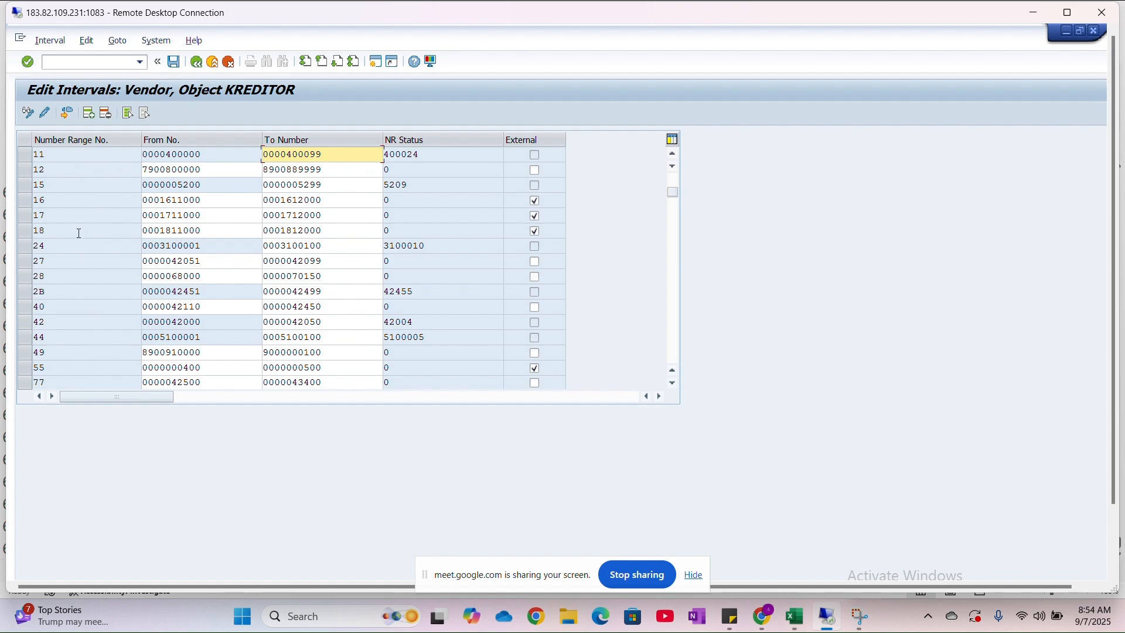
scroll(79, 233, "up", 3)
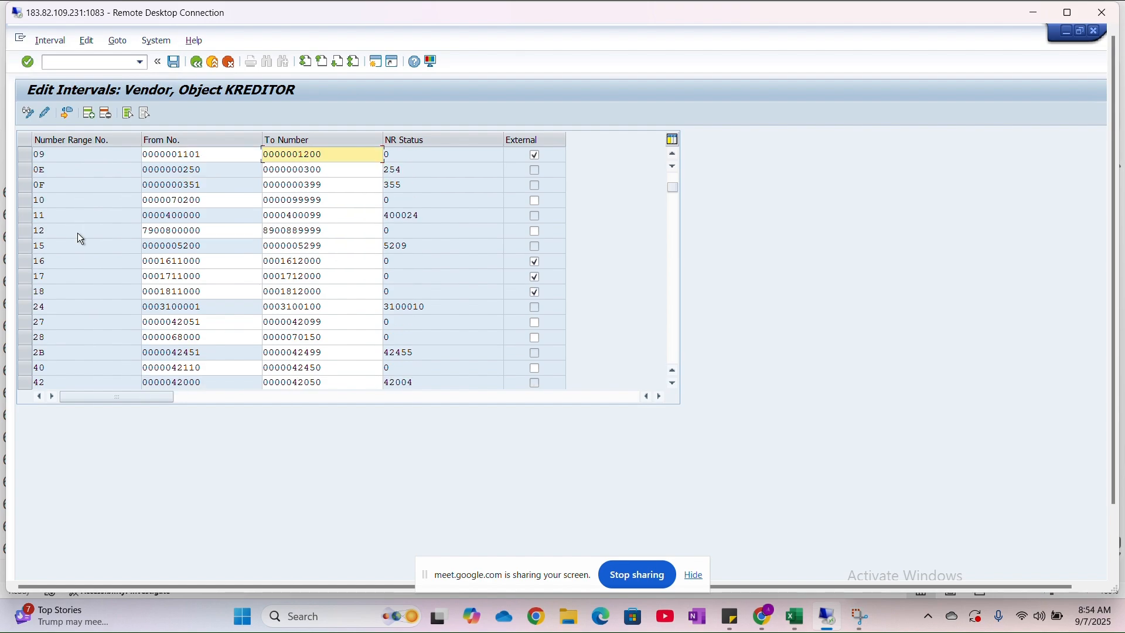
scroll(78, 234, "up", 1)
scroll(79, 233, "up", 1)
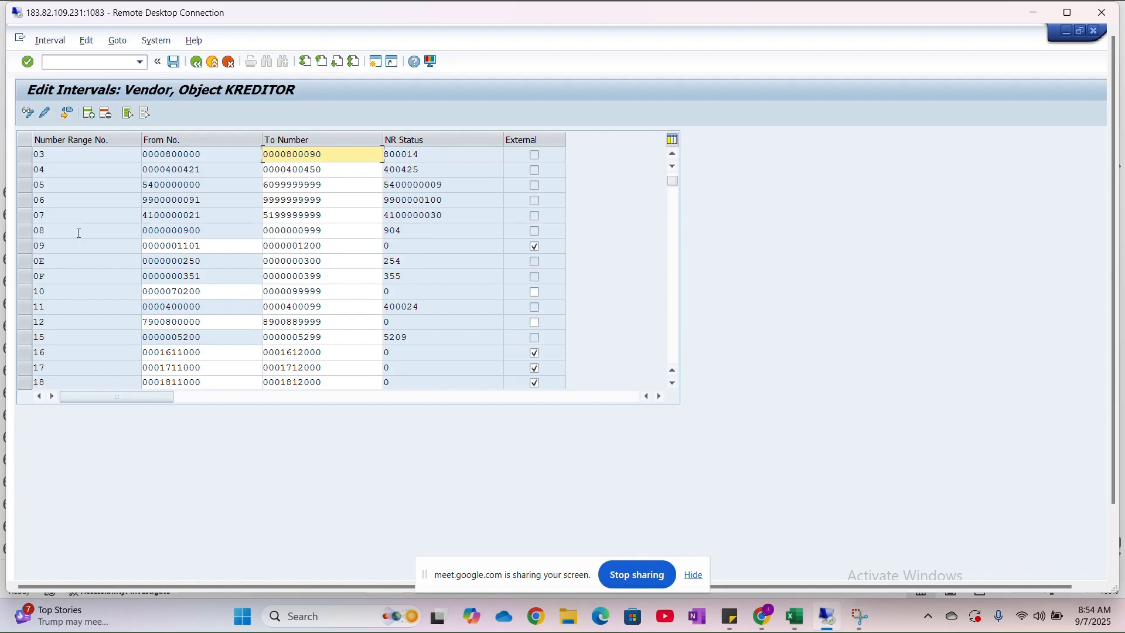
scroll(79, 233, "up", 1)
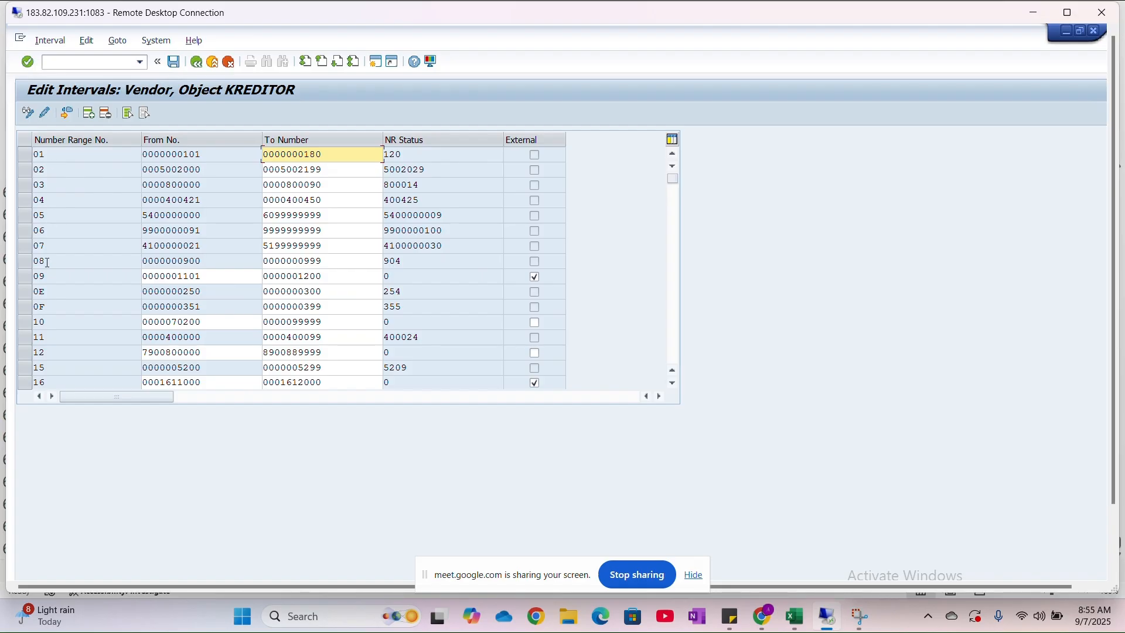
scroll(53, 341, "down", 1)
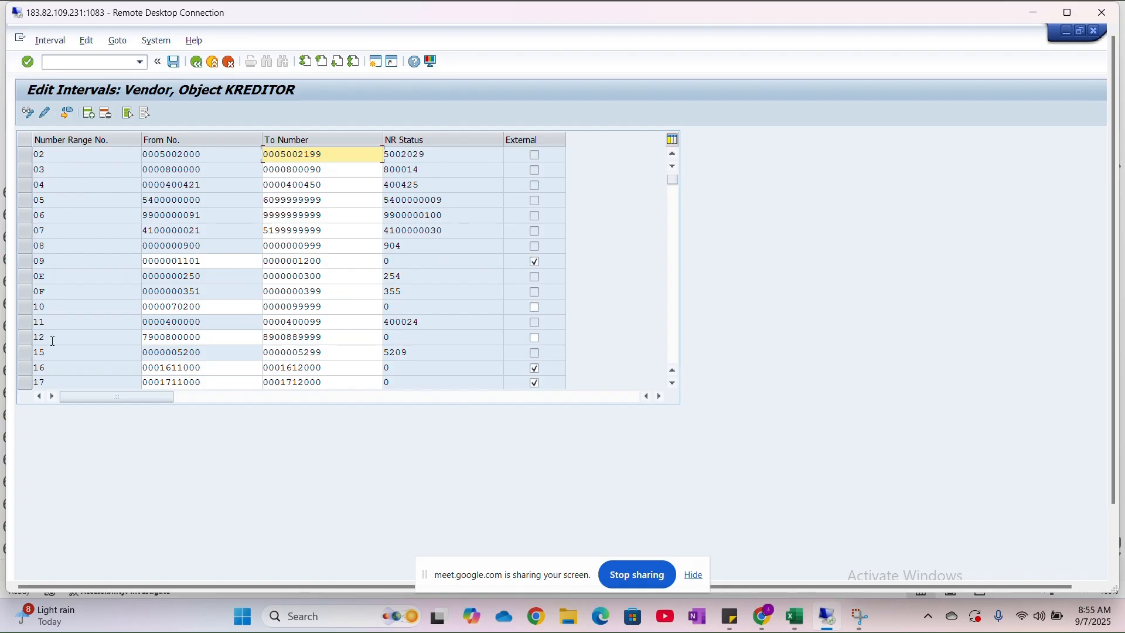
scroll(53, 340, "down", 2)
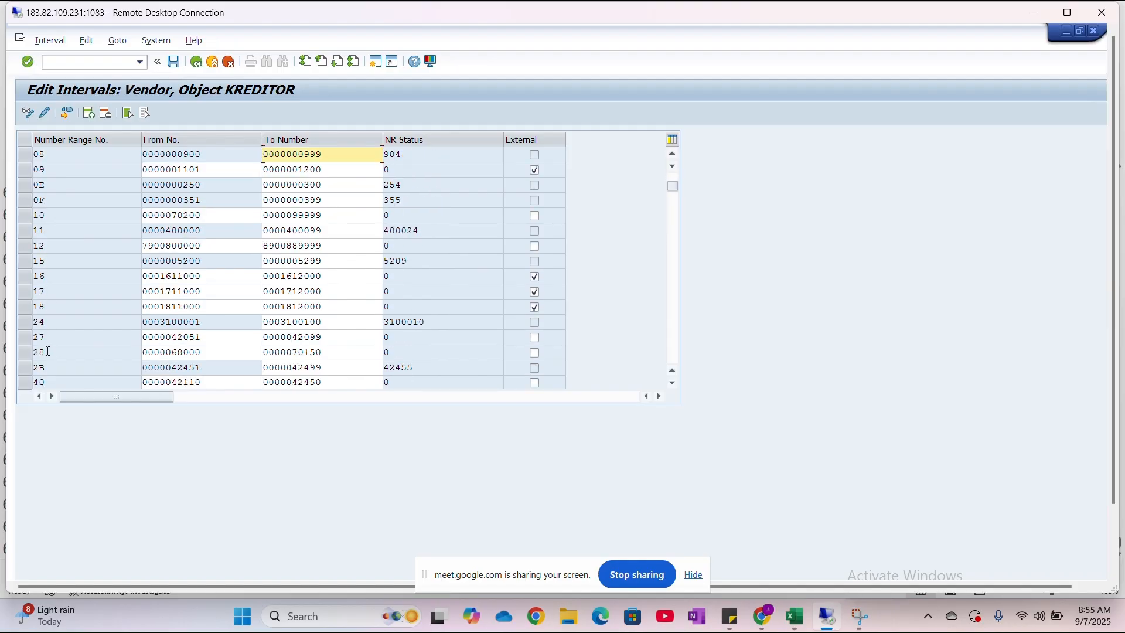
scroll(48, 351, "down", 1)
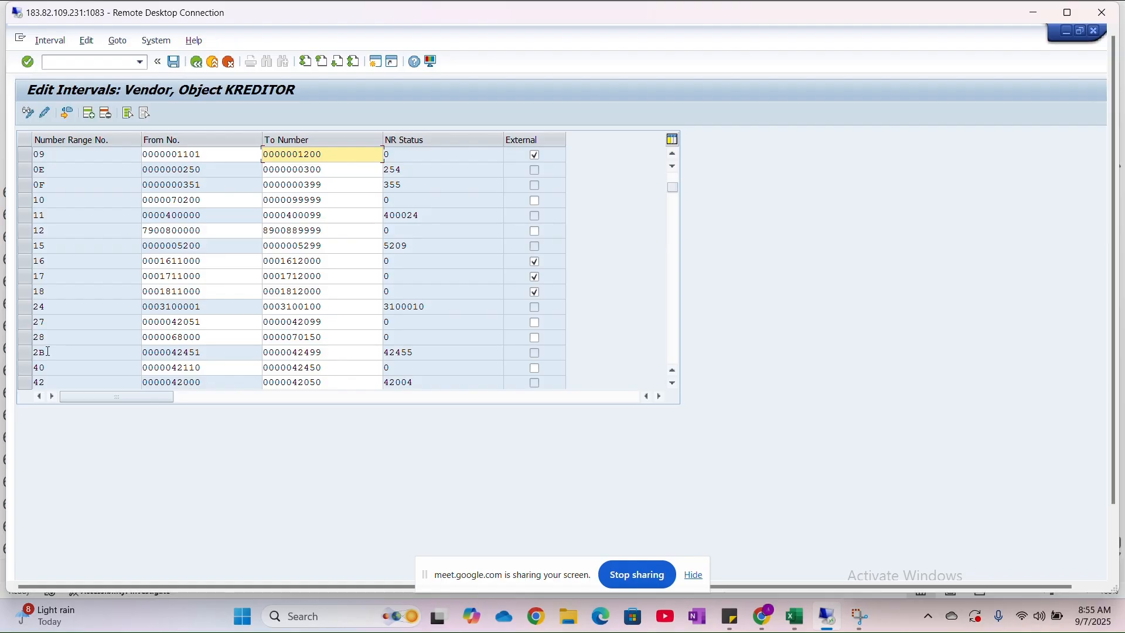
scroll(48, 352, "down", 5)
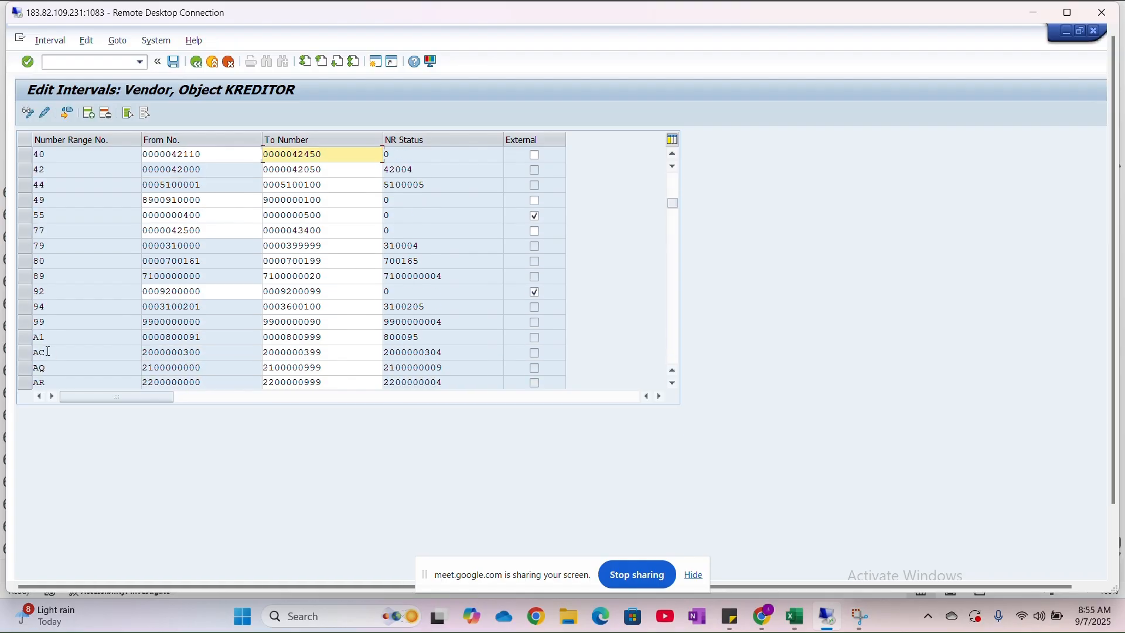
scroll(48, 351, "down", 2)
scroll(57, 270, "down", 4)
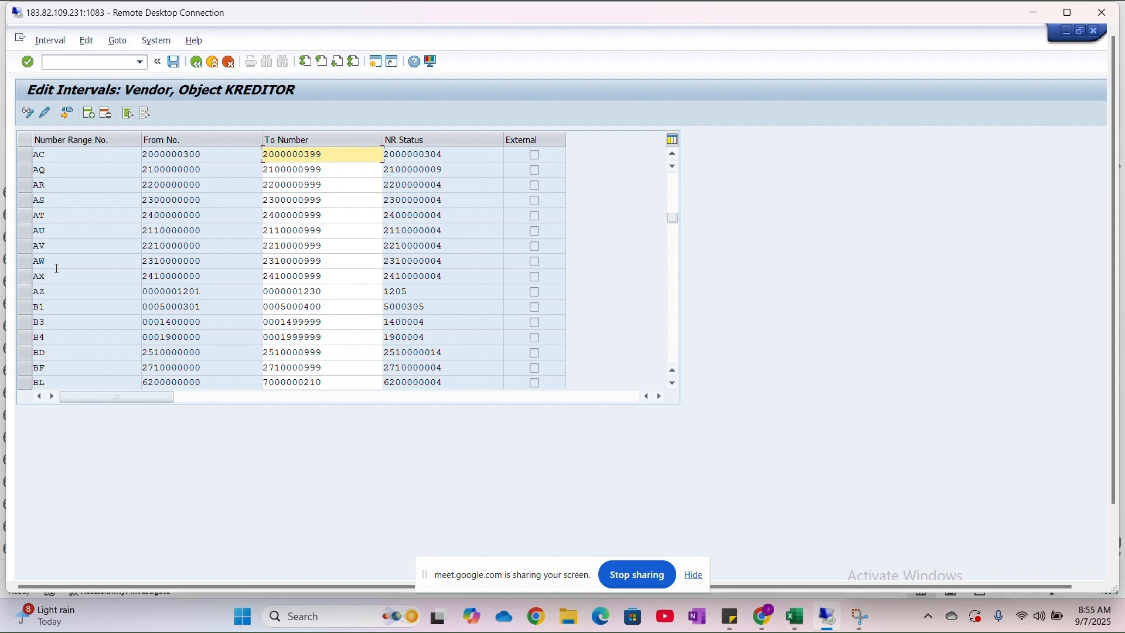
scroll(54, 363, "down", 2)
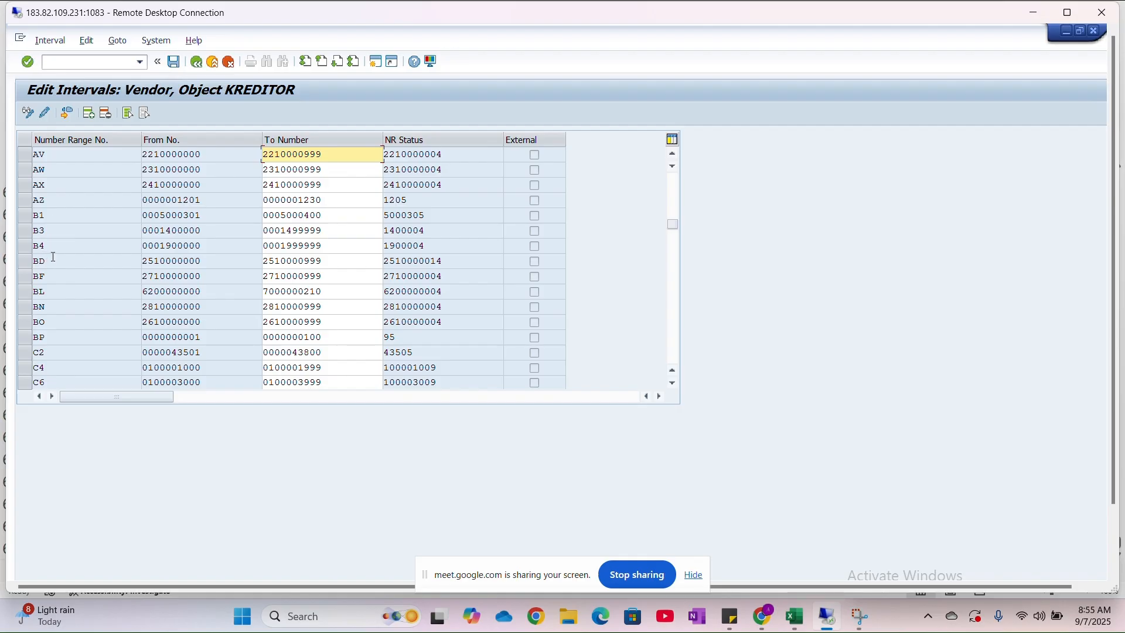
- Switch to the Excel class sheet and enter number range B5 for A001 and B6 for A002 in column 8
left_click(797, 616)
scroll(766, 344, "right", 3)
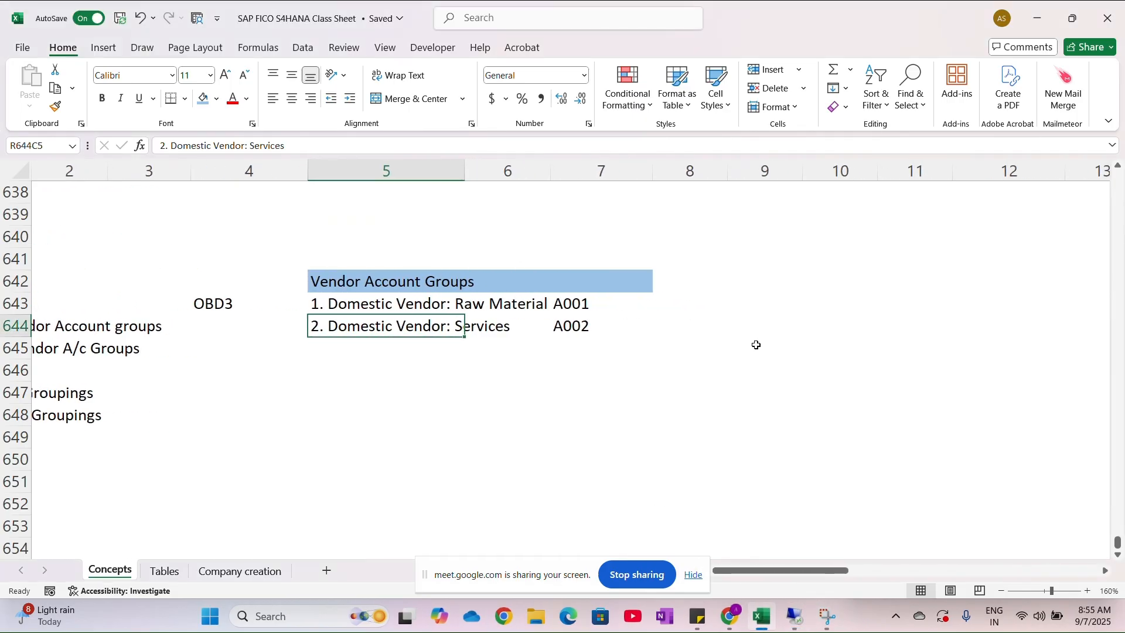
left_click(650, 305)
left_click(675, 305)
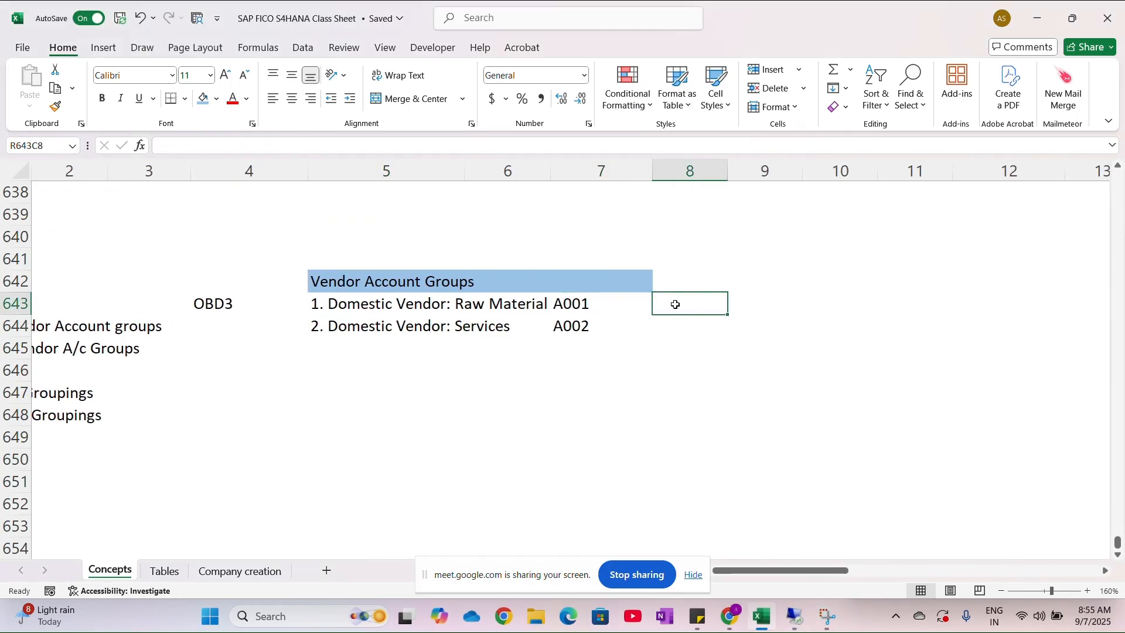
type("B5")
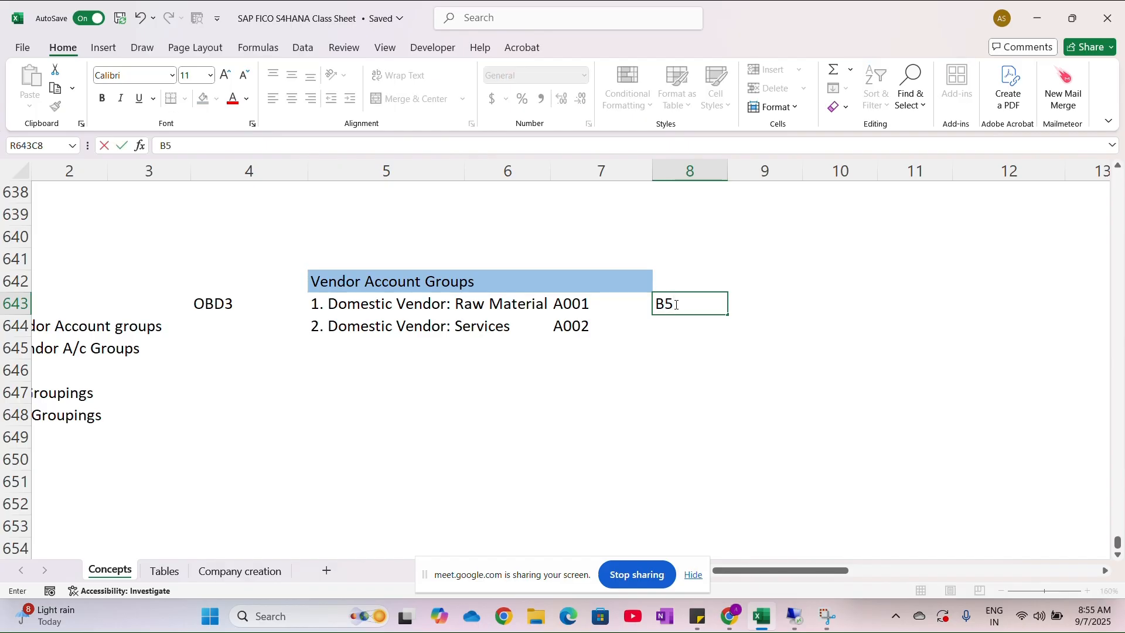
key("Return")
type("B6")
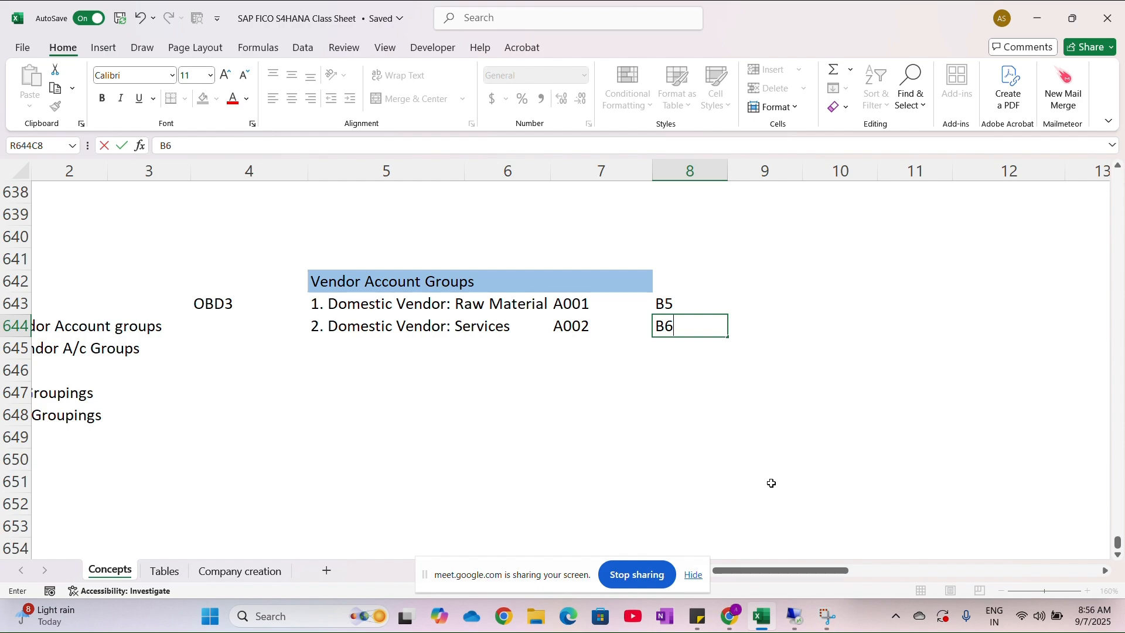
- Switch to the SAP remote session, review the free intervals of the vendor number range object, and close the list
key("alt+Tab")
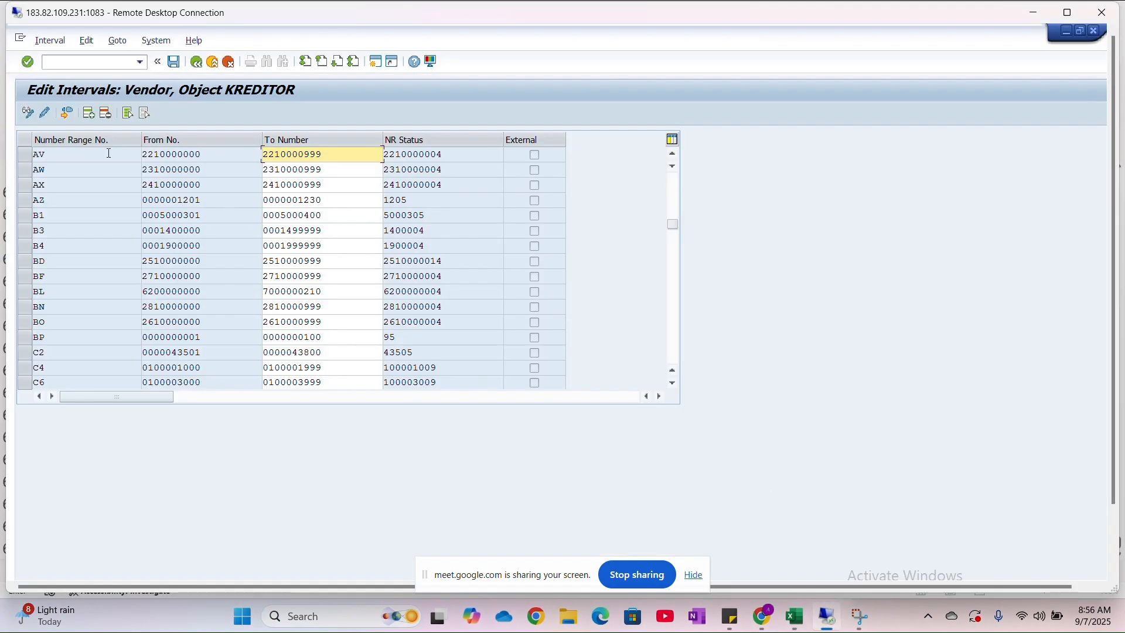
left_click(68, 118)
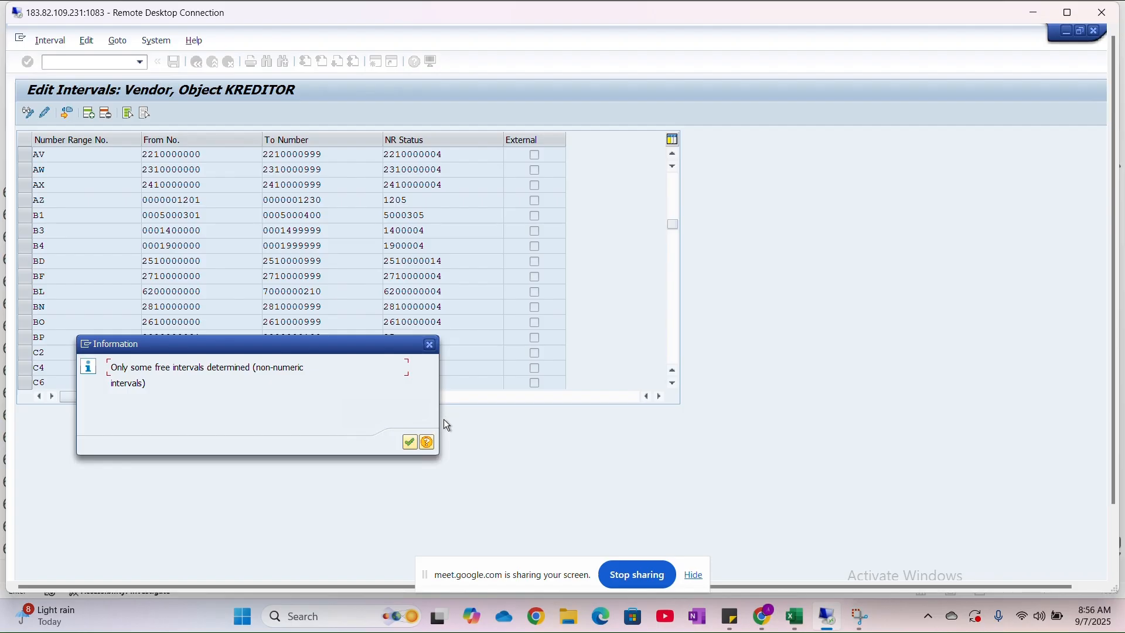
left_click(413, 441)
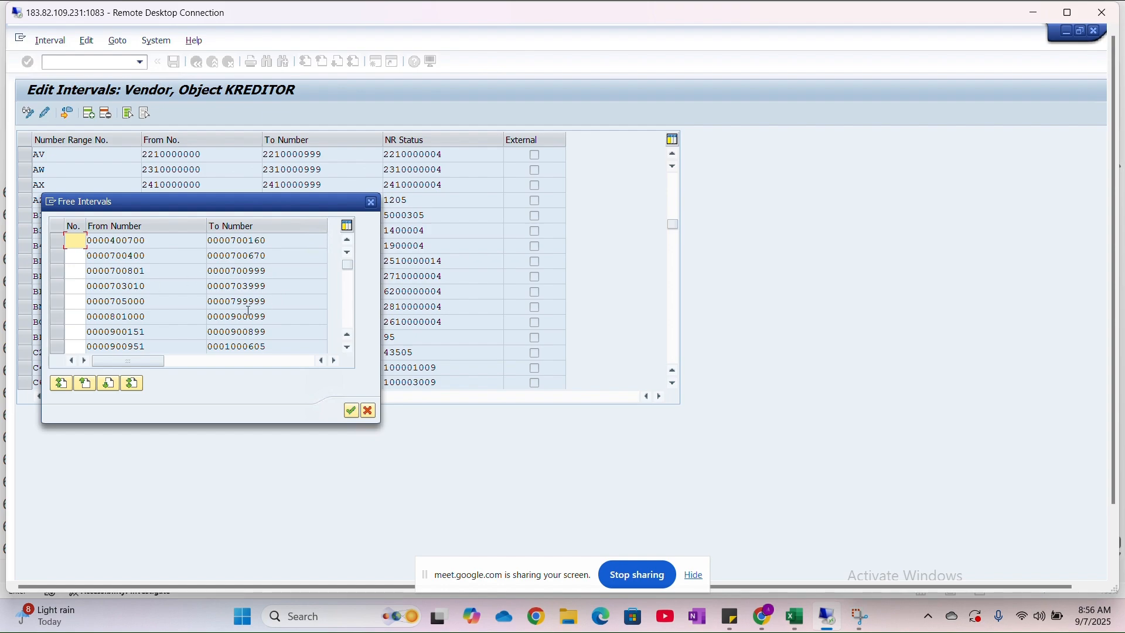
scroll(210, 335, "down", 1)
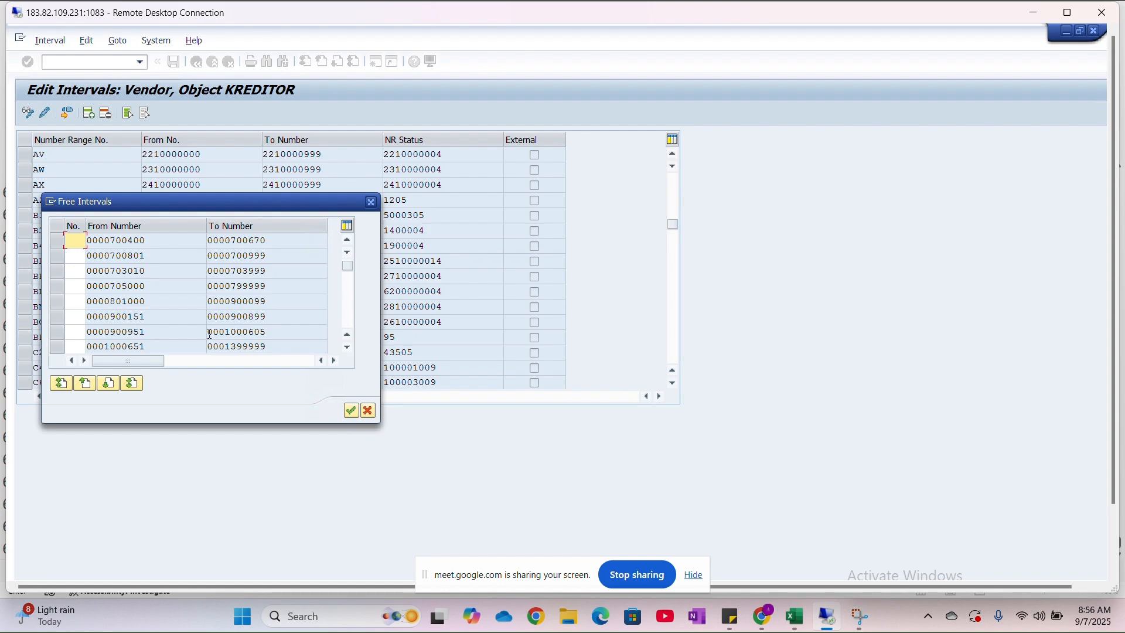
left_click(373, 202)
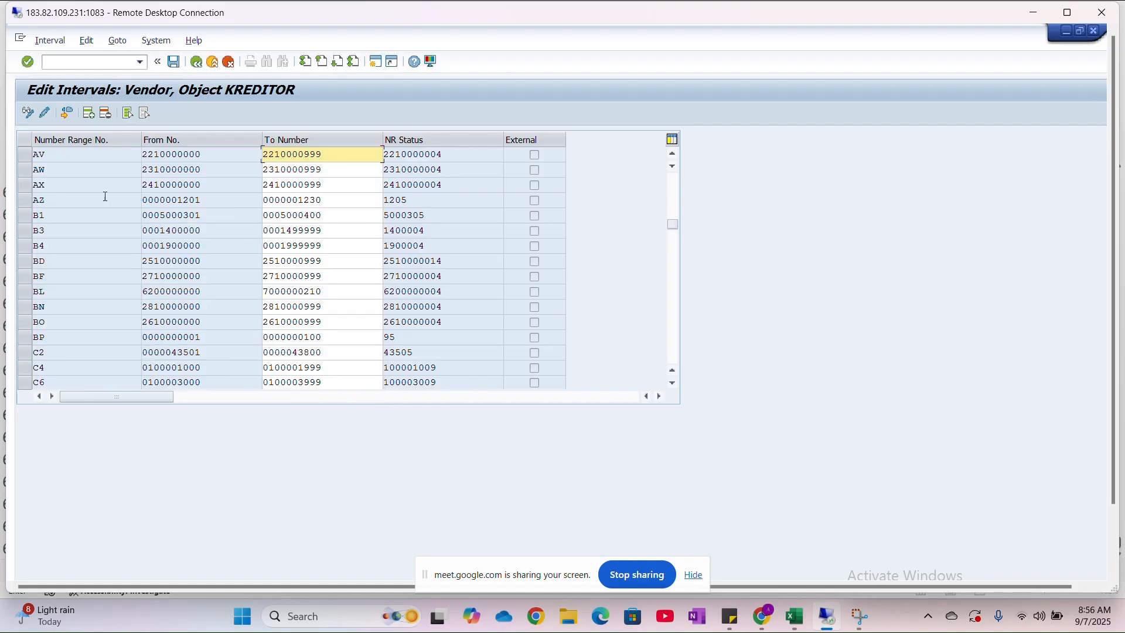
- Try to list the free vendor number intervals again from the same interval maintenance session
left_click(67, 115)
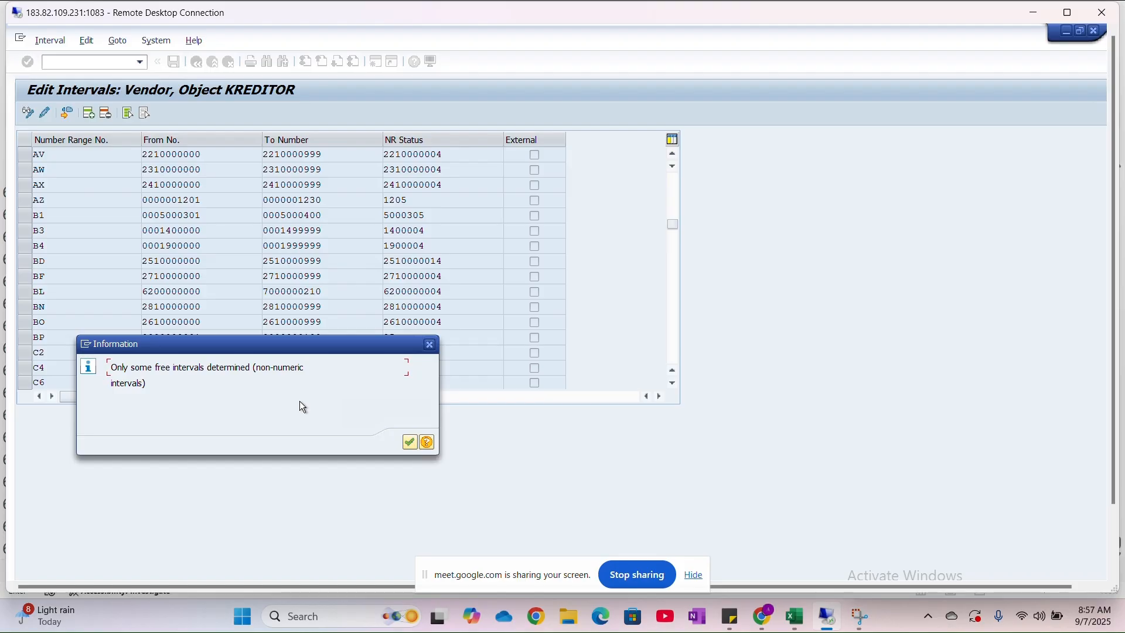
left_click(410, 444)
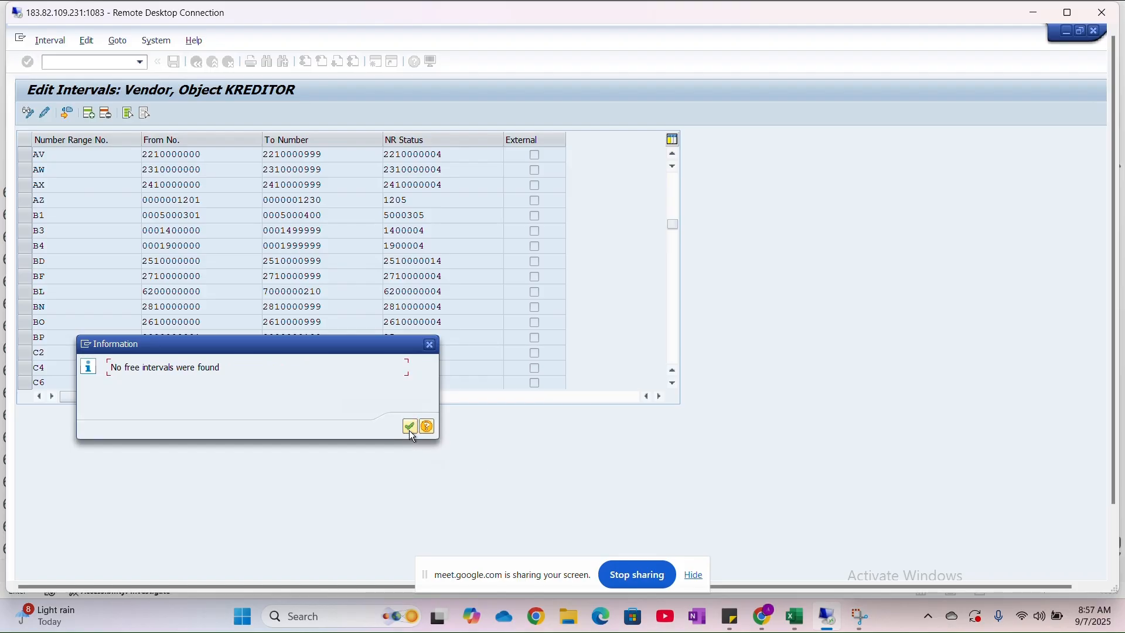
left_click(411, 432)
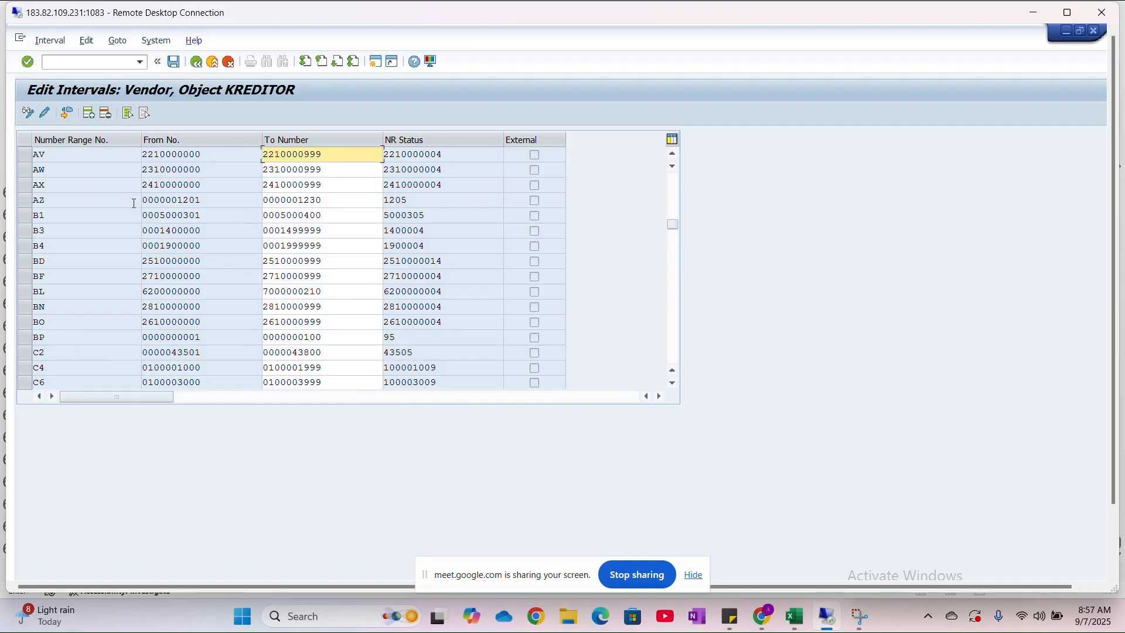
left_click(66, 112)
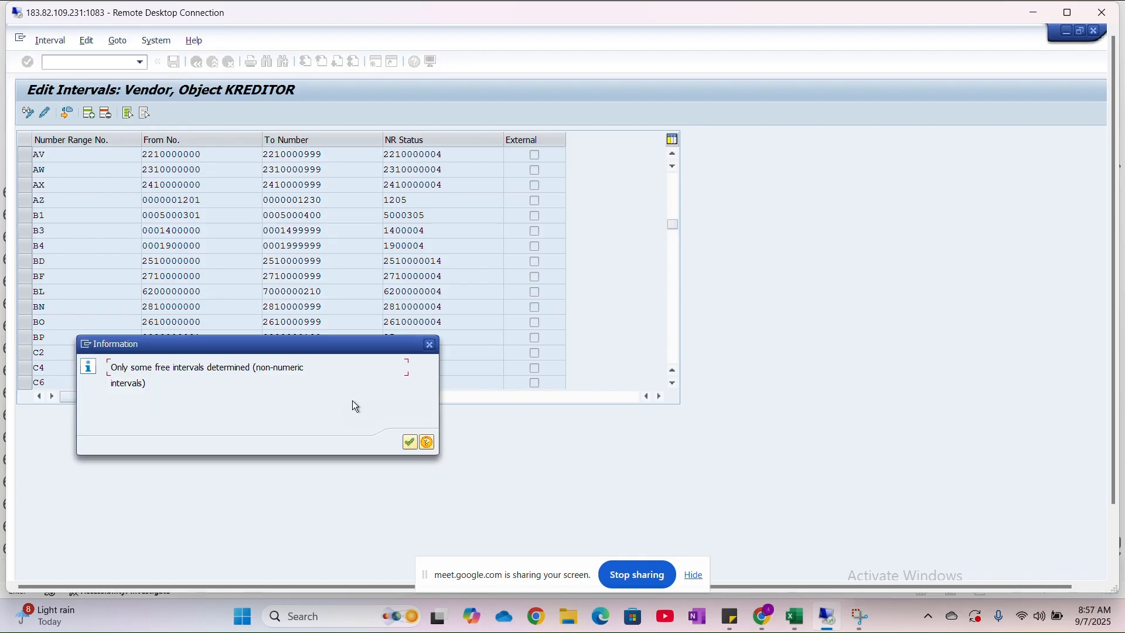
left_click(410, 444)
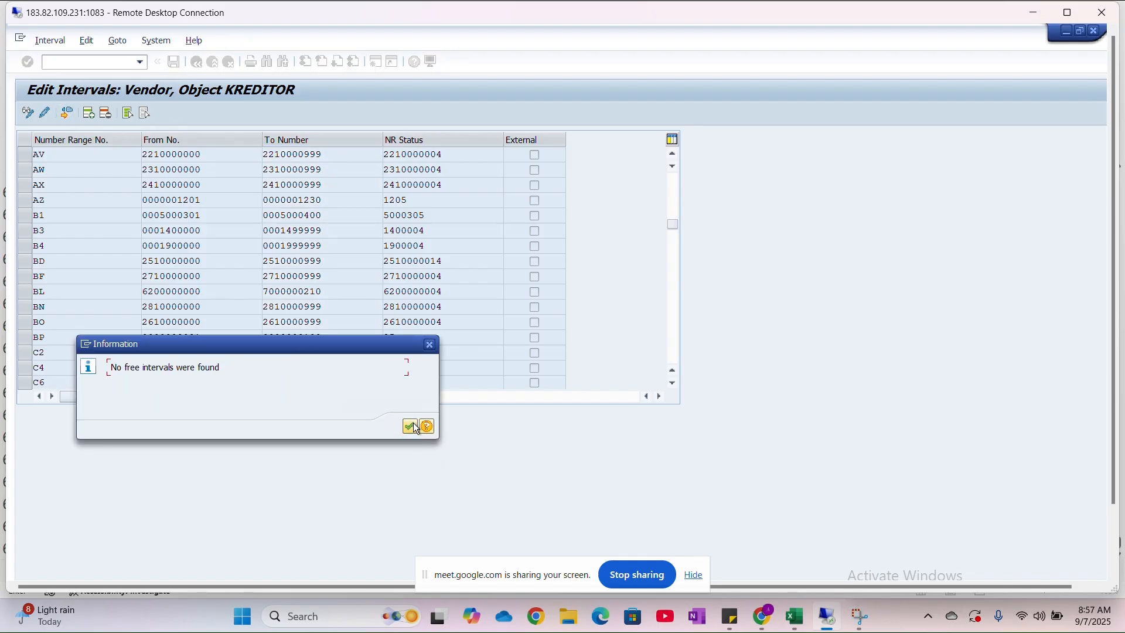
left_click(413, 427)
- Leave the interval maintenance, reopen the KREDITOR intervals for changing, and list the free intervals
left_click(198, 64)
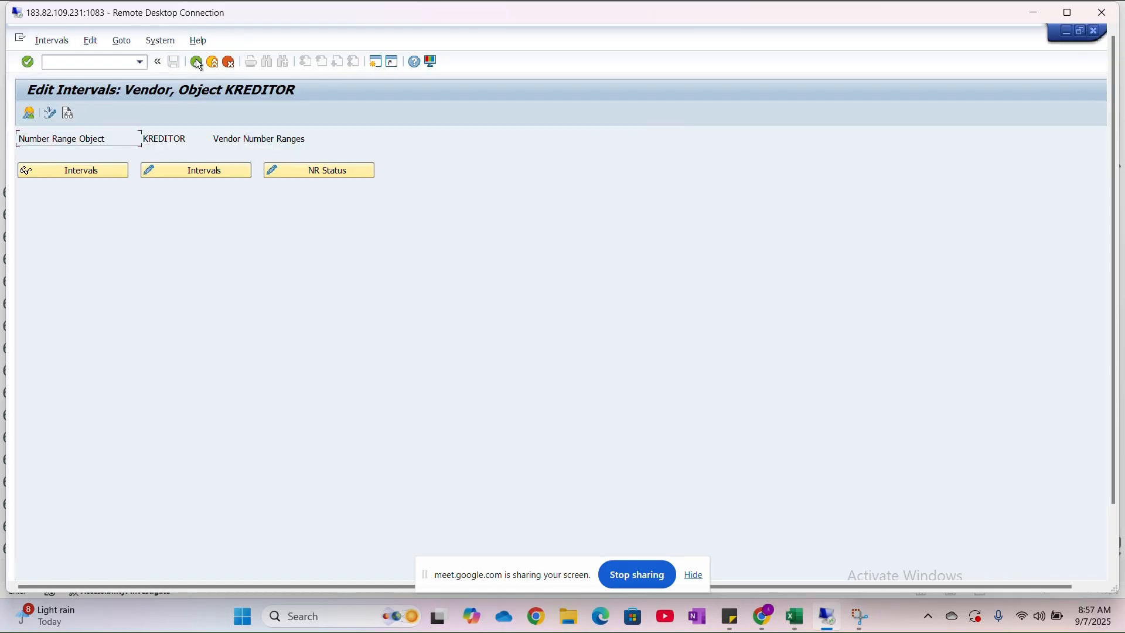
left_click(175, 169)
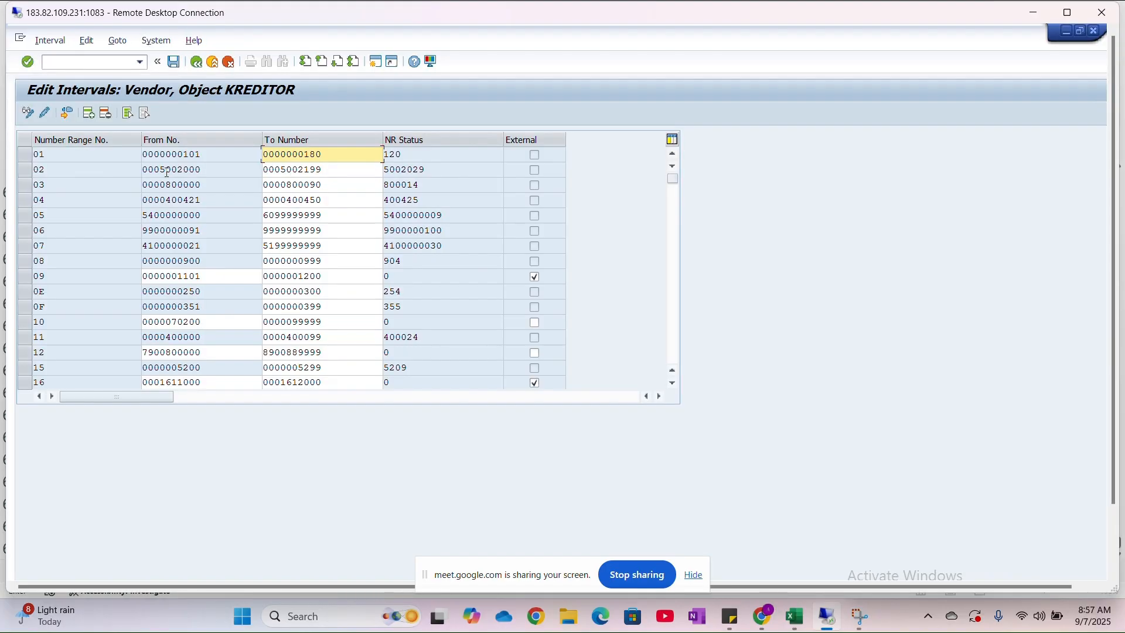
left_click(66, 113)
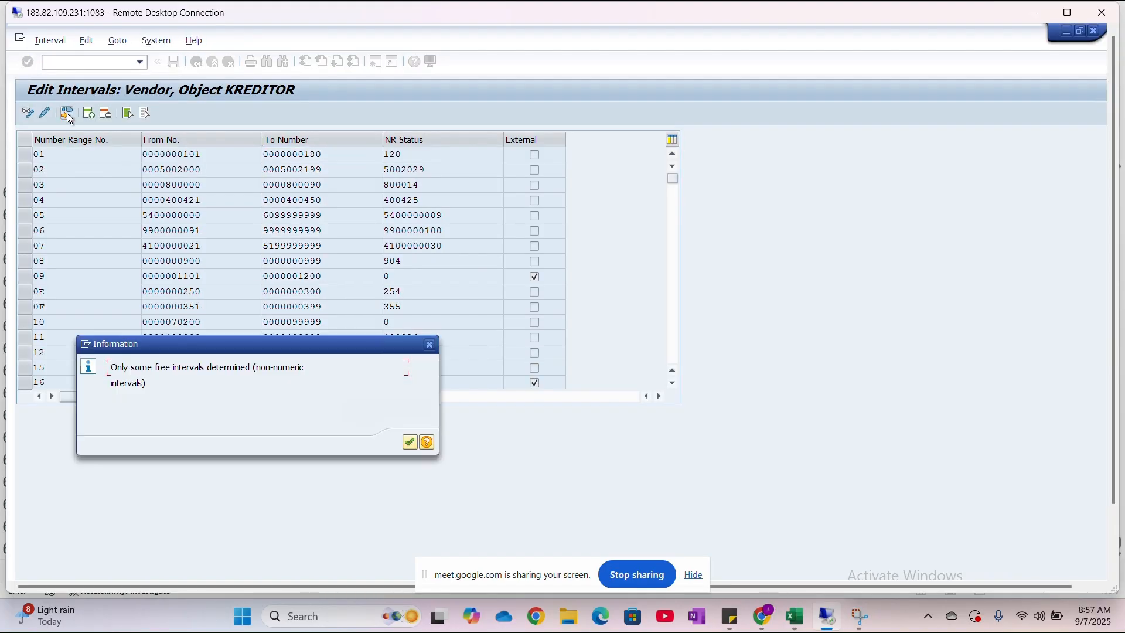
left_click(410, 441)
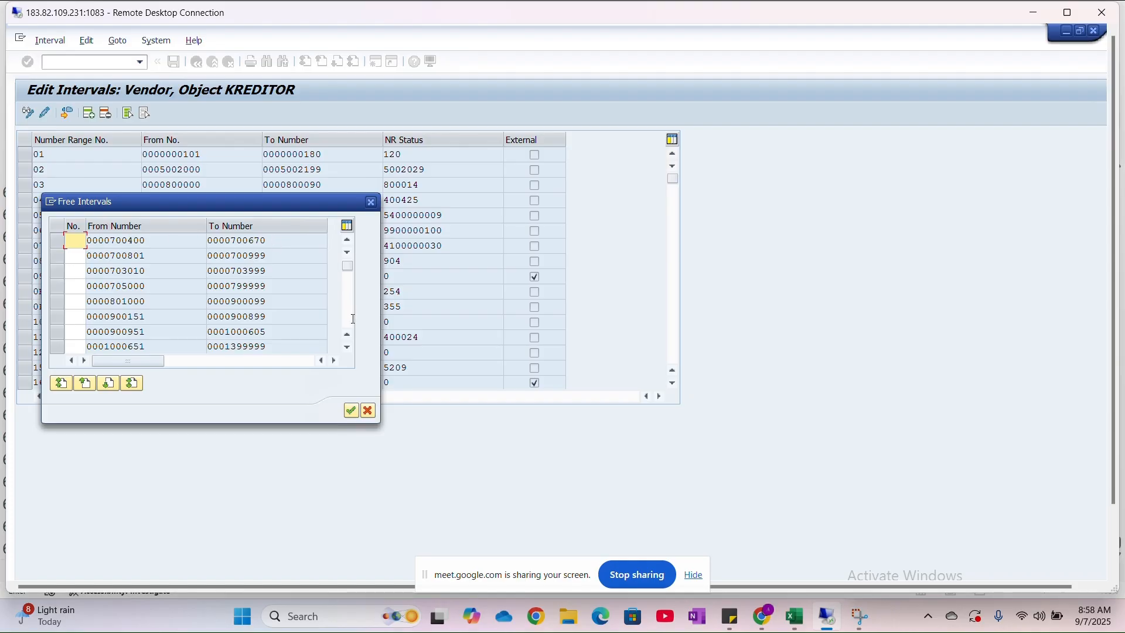
- Switch to the Excel class sheet and enter the interval 700400 - 700500 for A001 in row 643, column 9
left_click(797, 627)
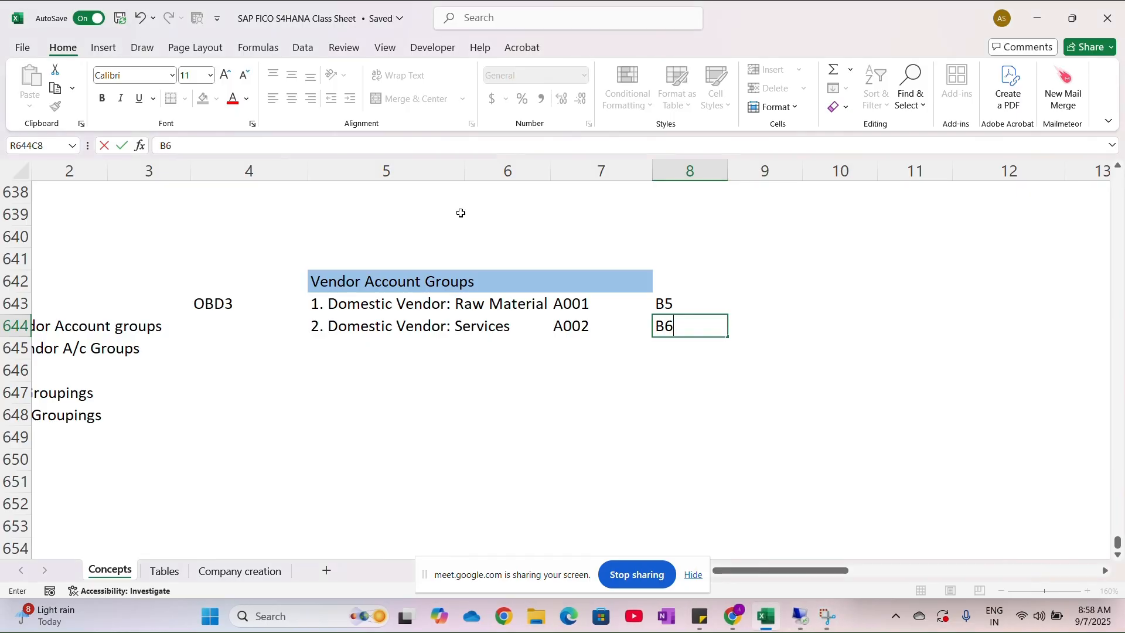
left_click(764, 301)
type("700400")
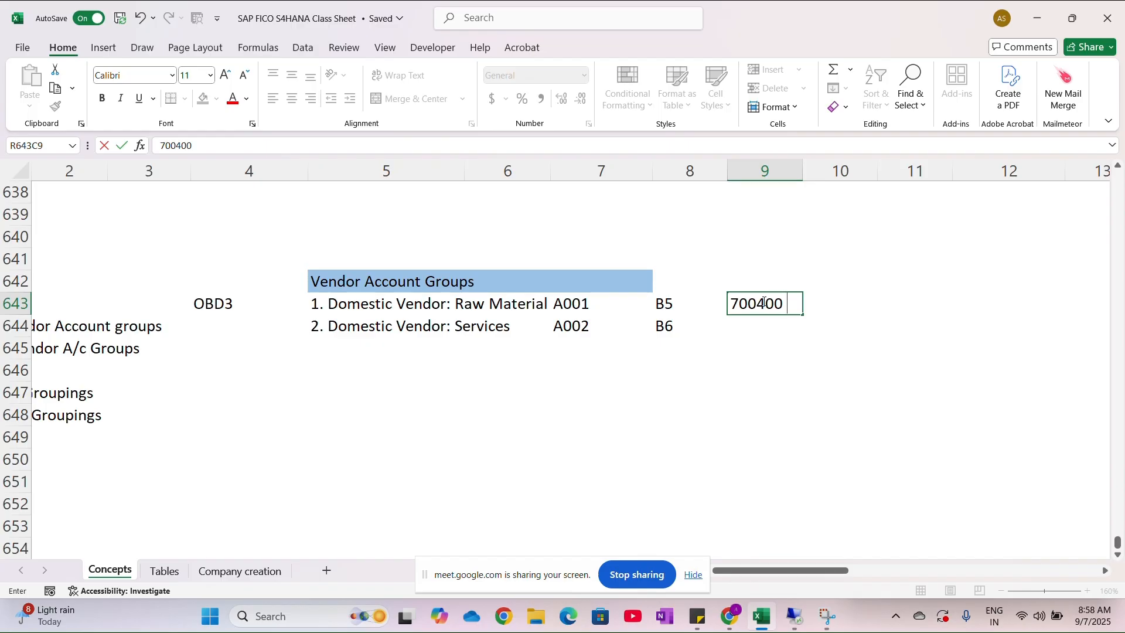
key("BackSpace")
type("- 700500")
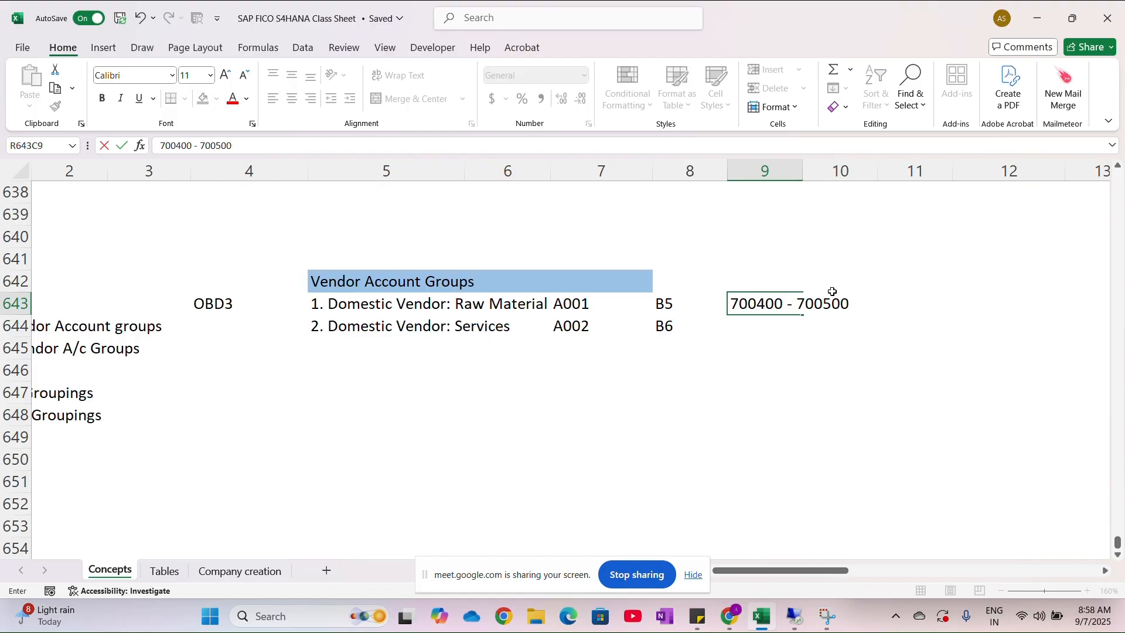
left_click(749, 329)
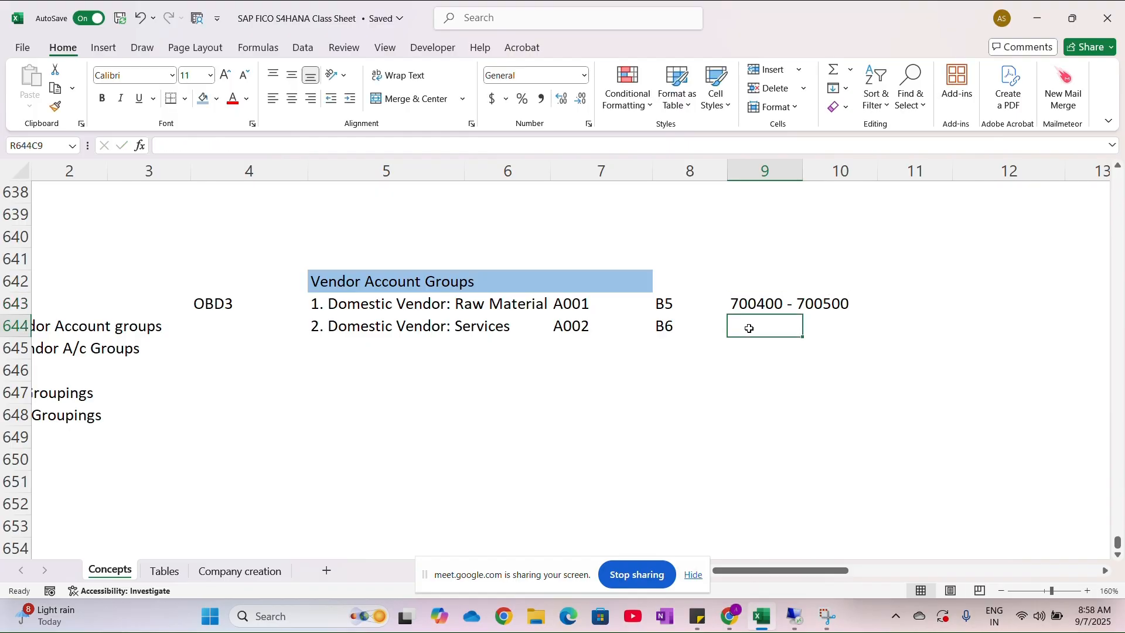
type("700500-")
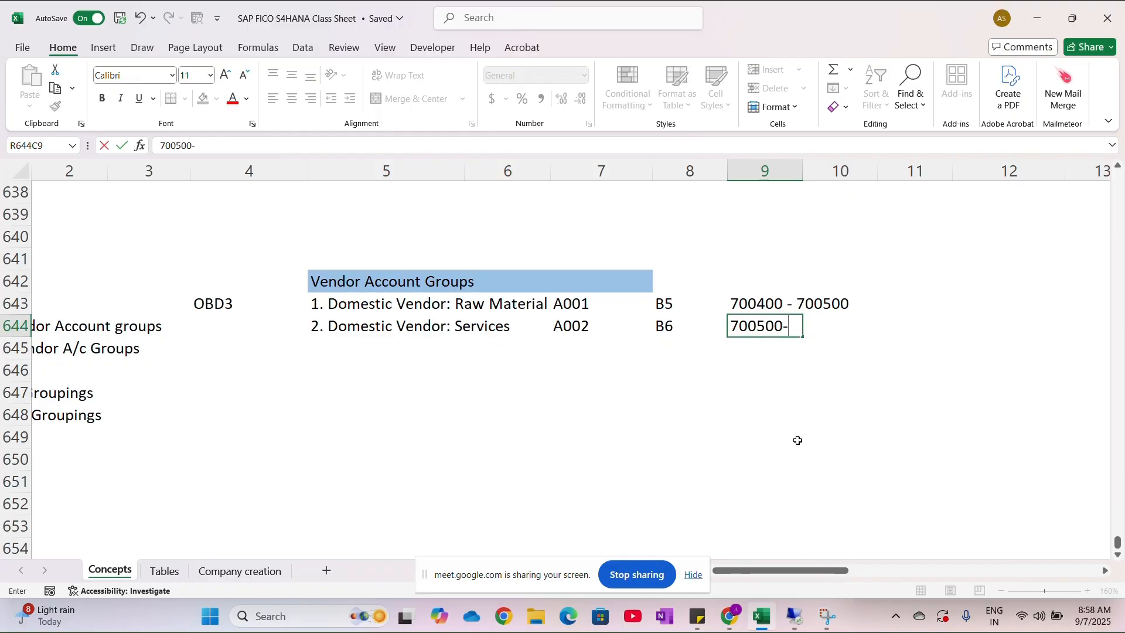
type("700600")
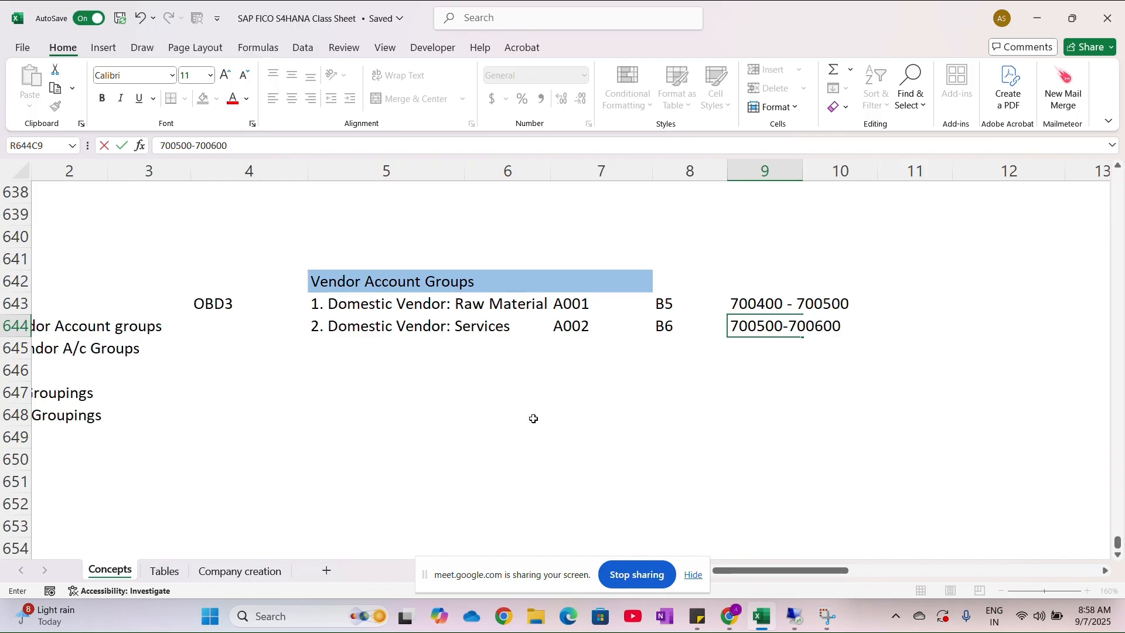
key("alt+Tab")
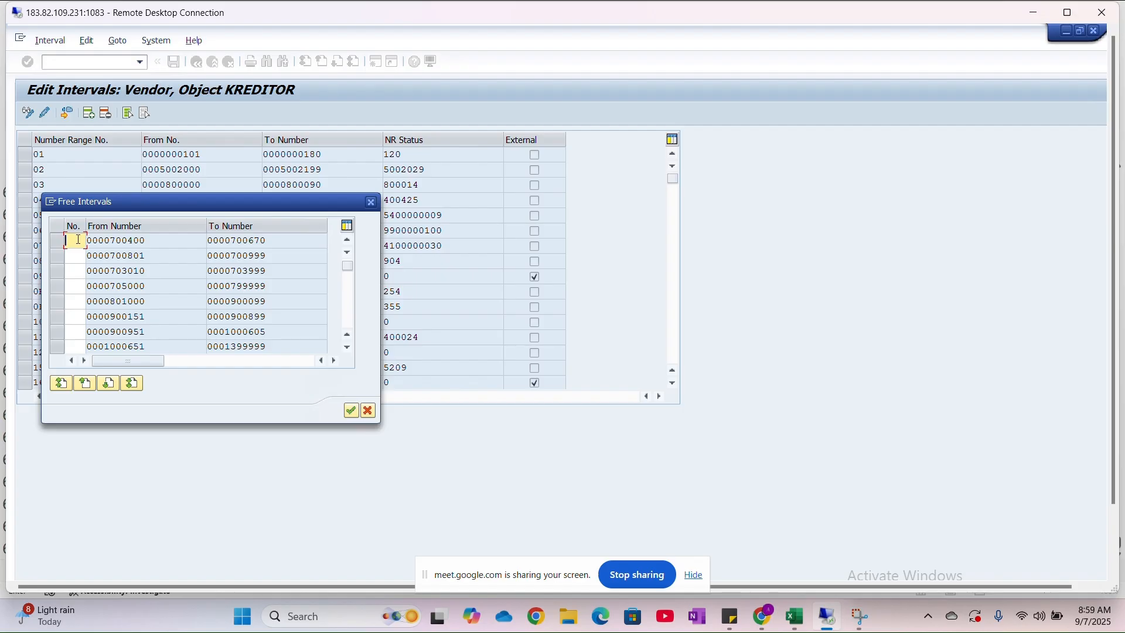
type("B5")
left_click(57, 241)
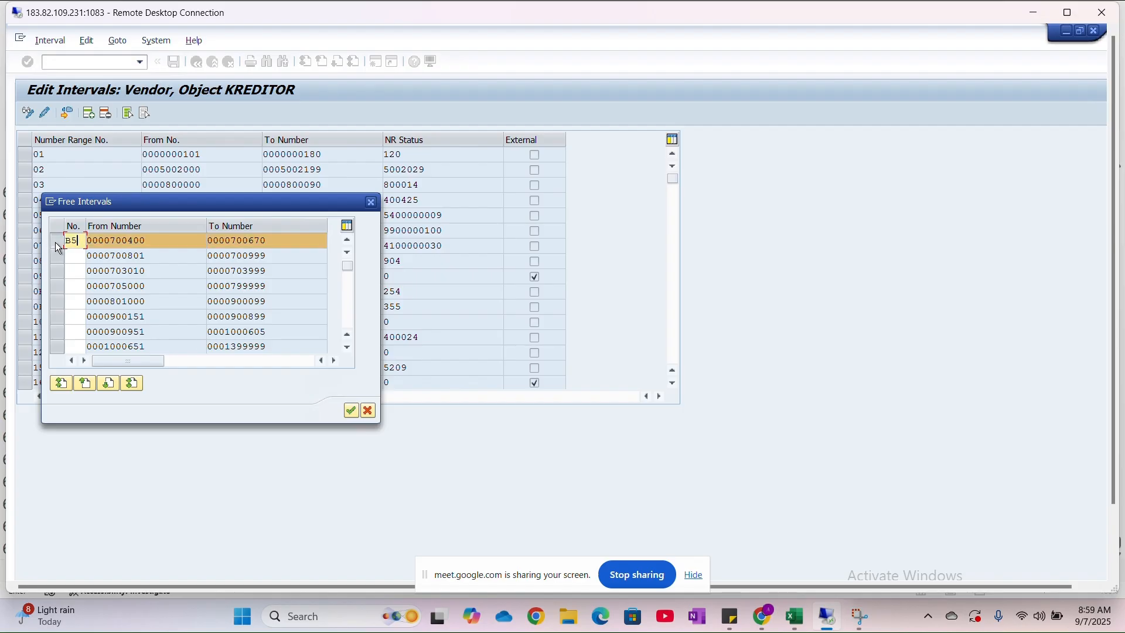
left_click(351, 411)
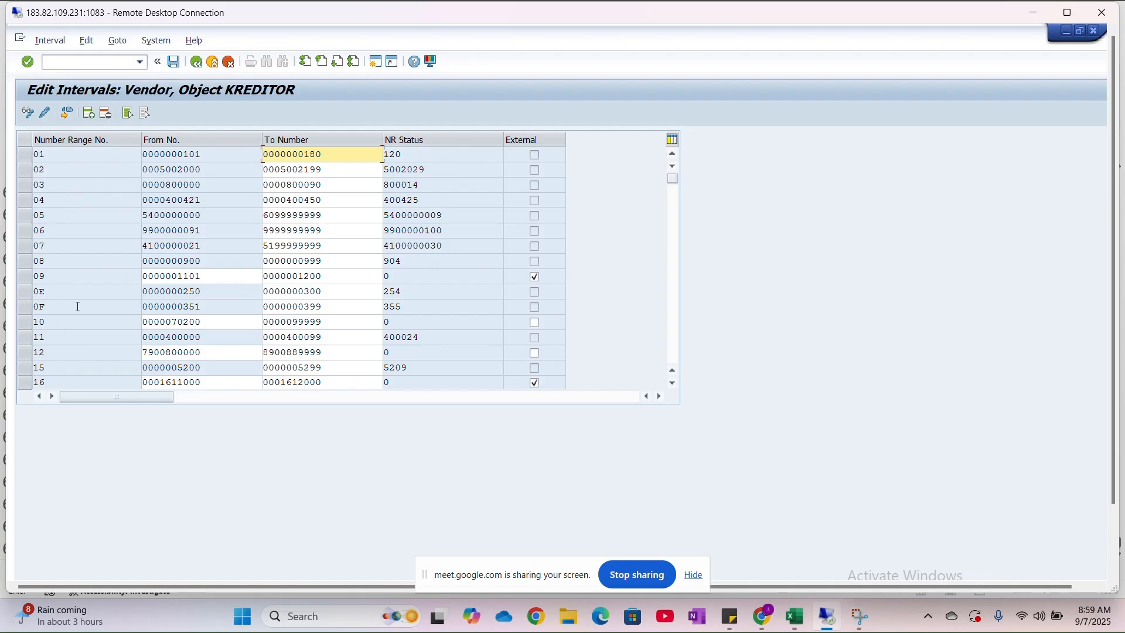
scroll(79, 312, "down", 10)
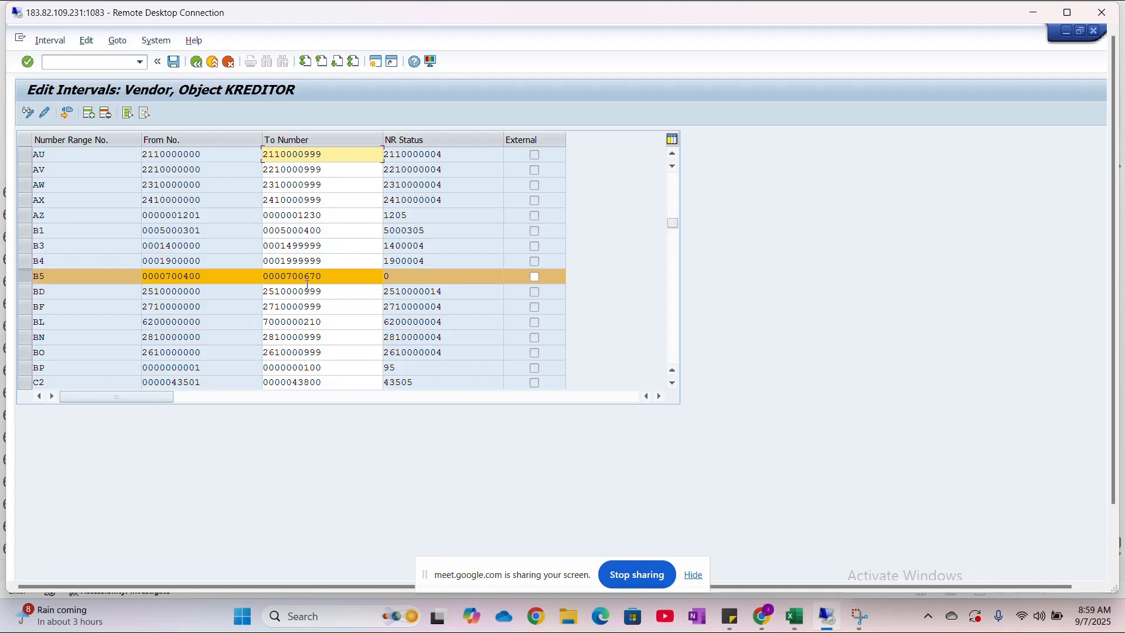
left_click(338, 279)
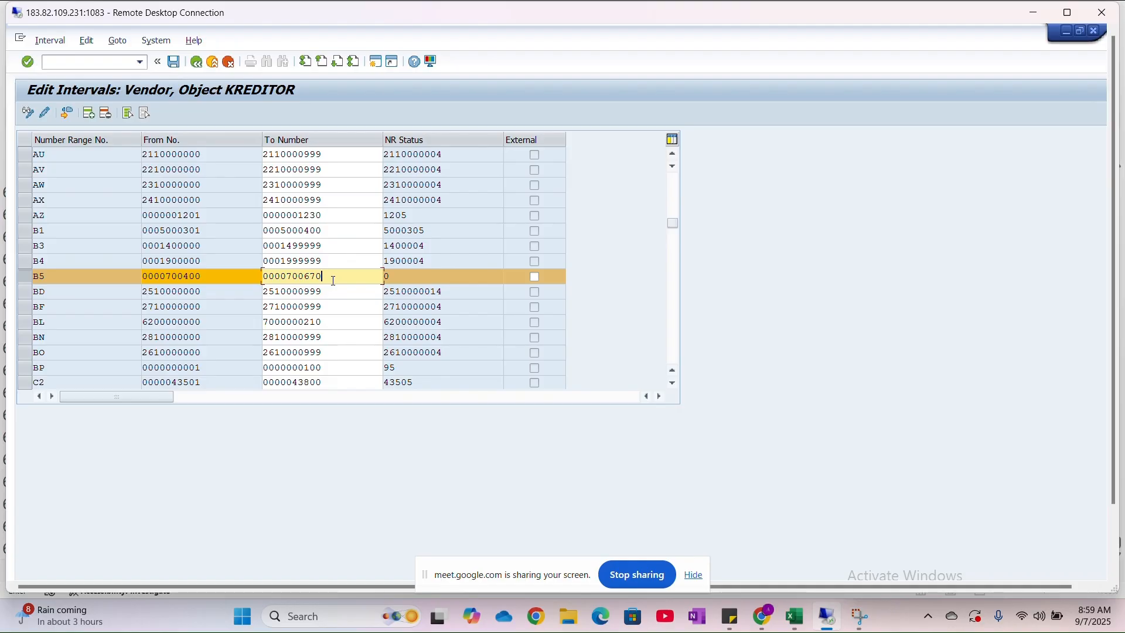
key("BackSpace")
key("BackSpace")
key("BackSpace")
type("500")
- Save the vendor intervals with the new B5 range and accept the number range transport notice
key("alt+Tab")
key("Tab")
key("Tab")
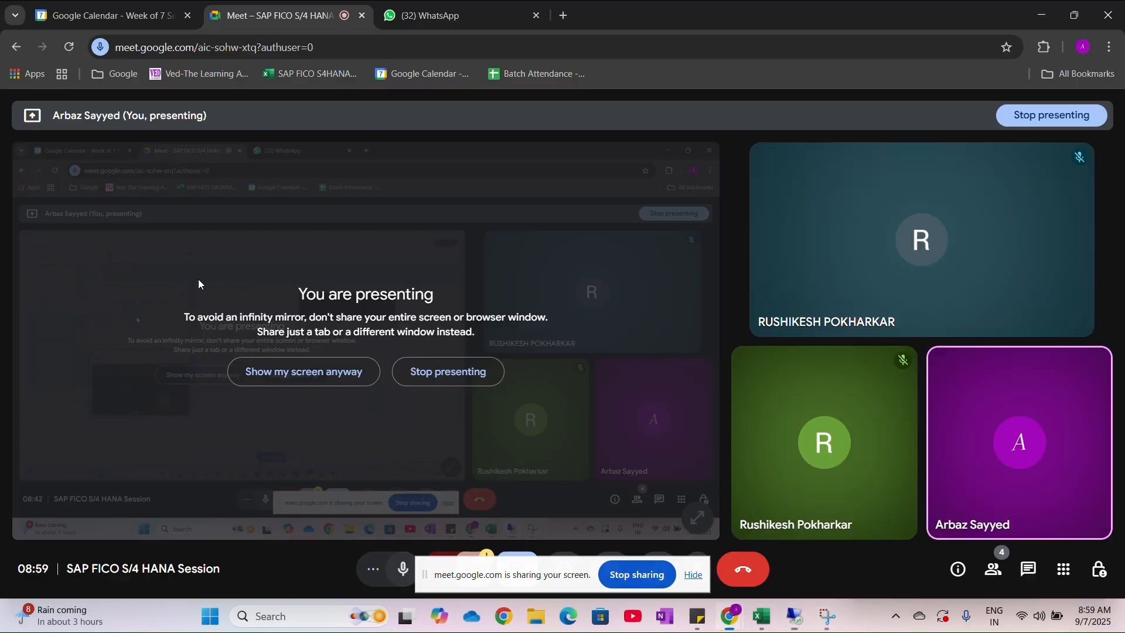
key("alt+Tab")
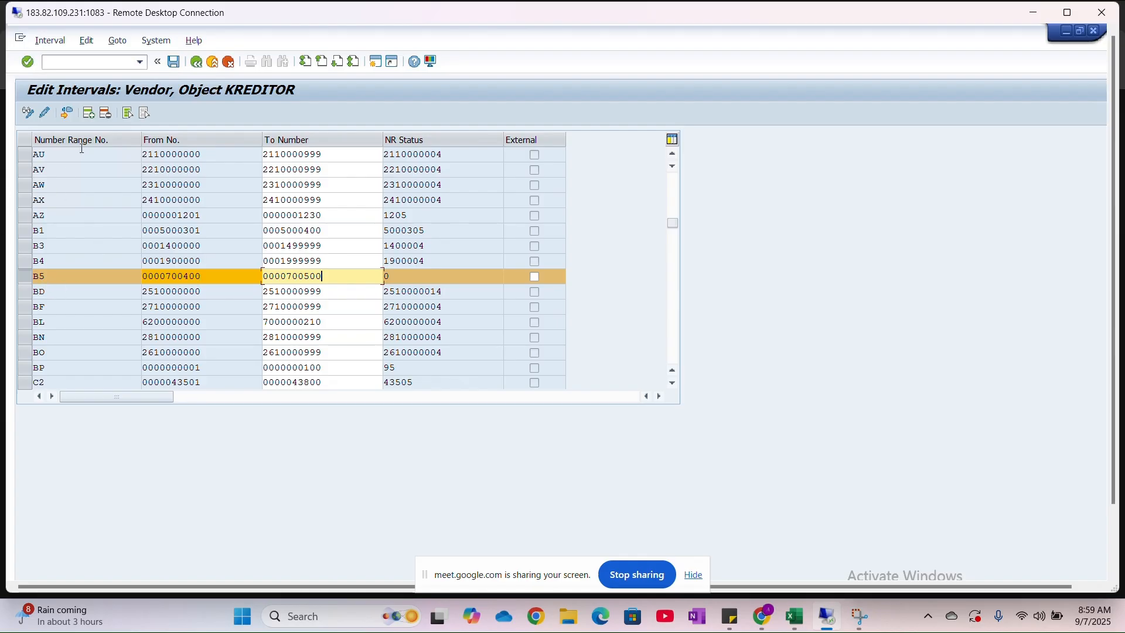
left_click(171, 64)
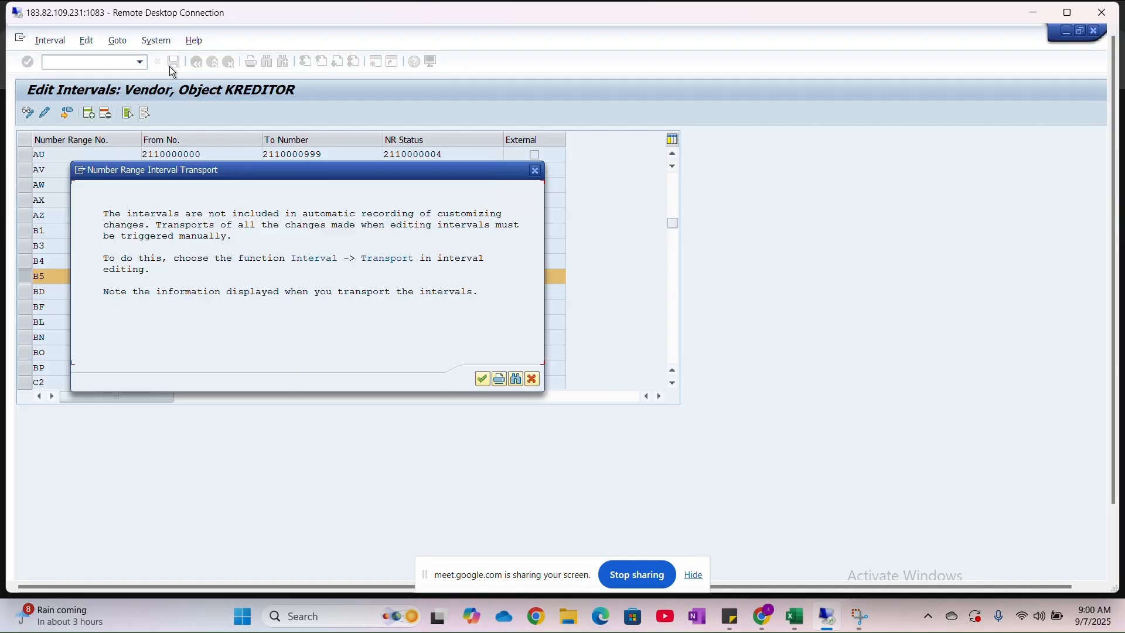
left_click(482, 380)
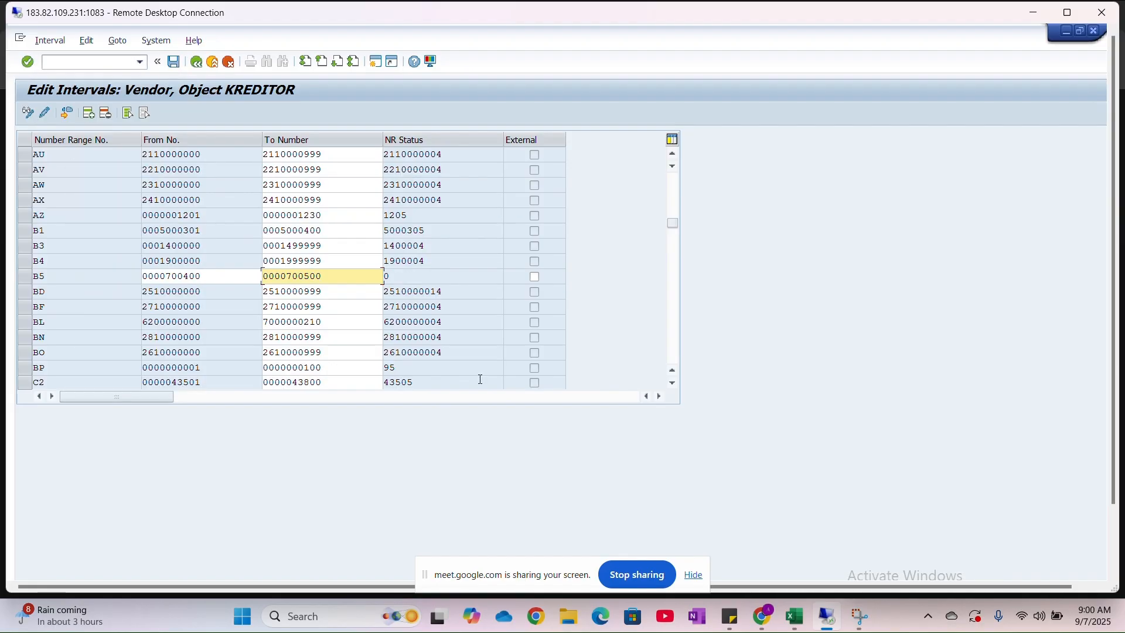
left_click(66, 114)
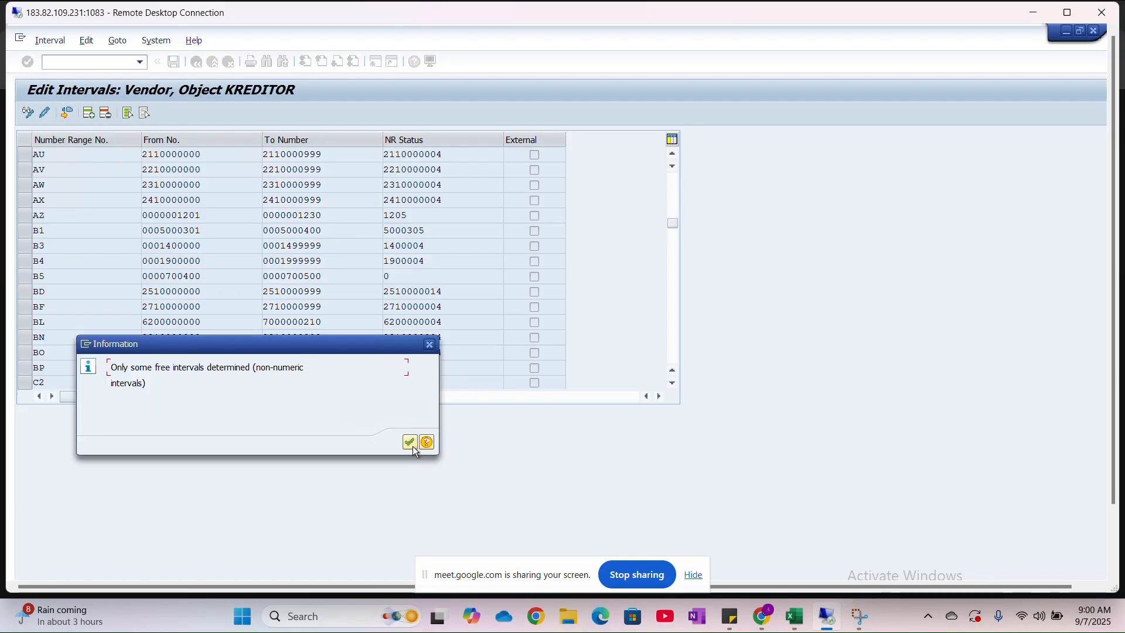
left_click(410, 442)
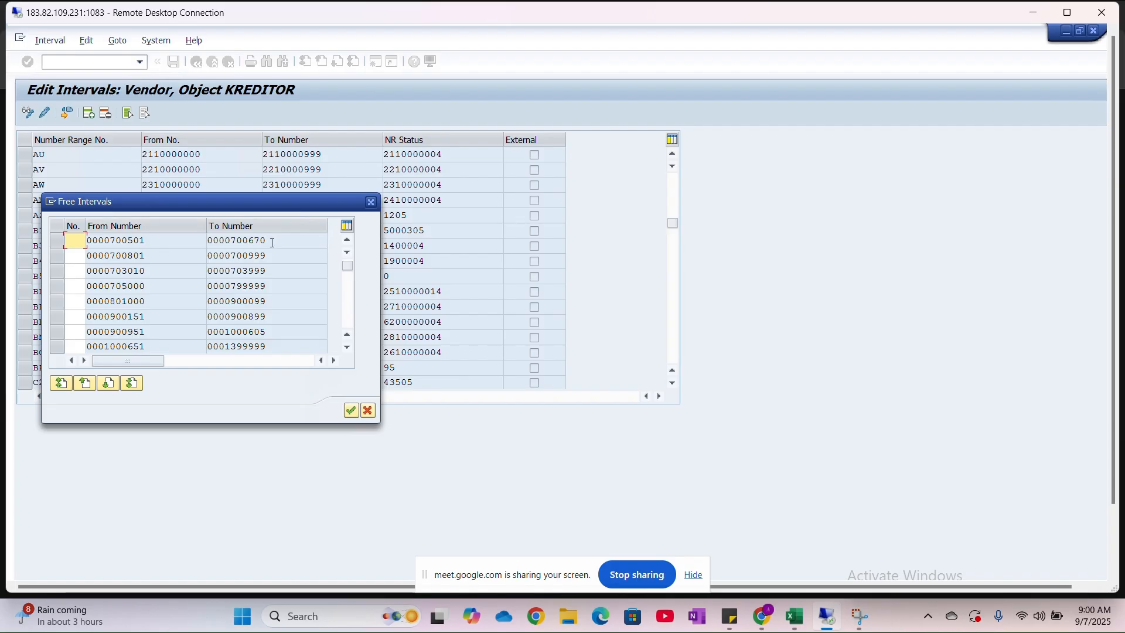
left_click(77, 242)
type("B2")
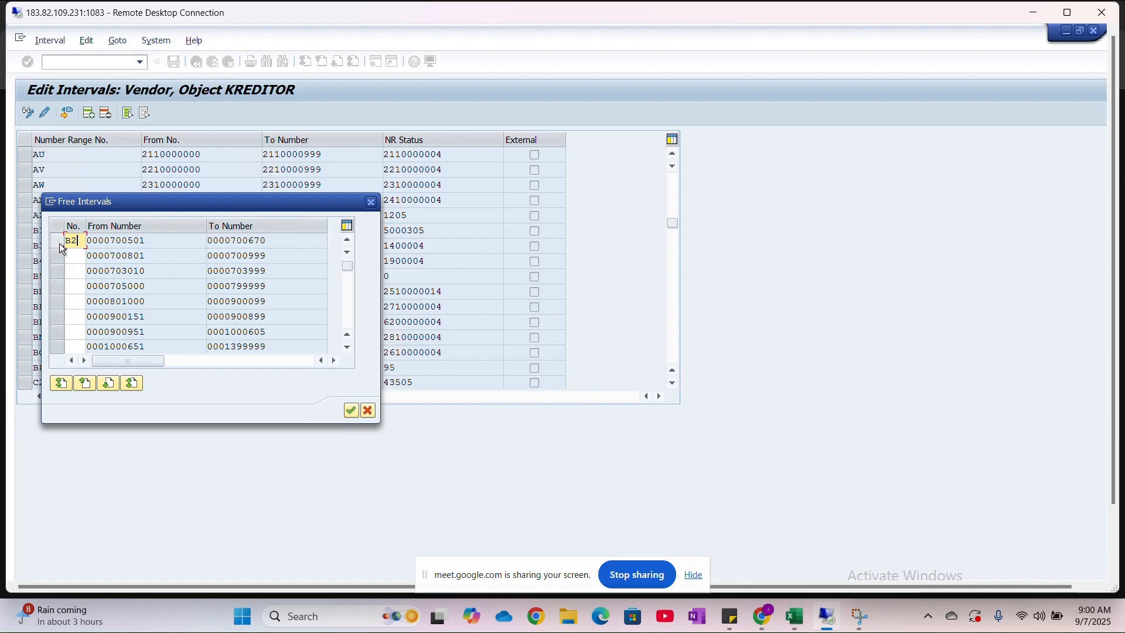
left_click(58, 244)
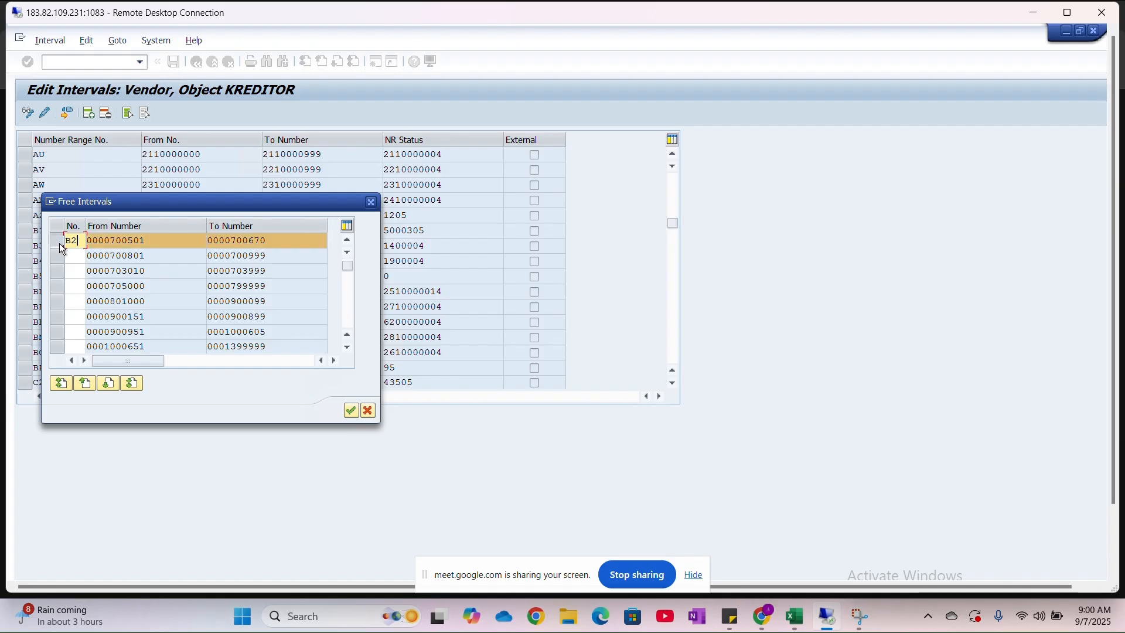
left_click(351, 411)
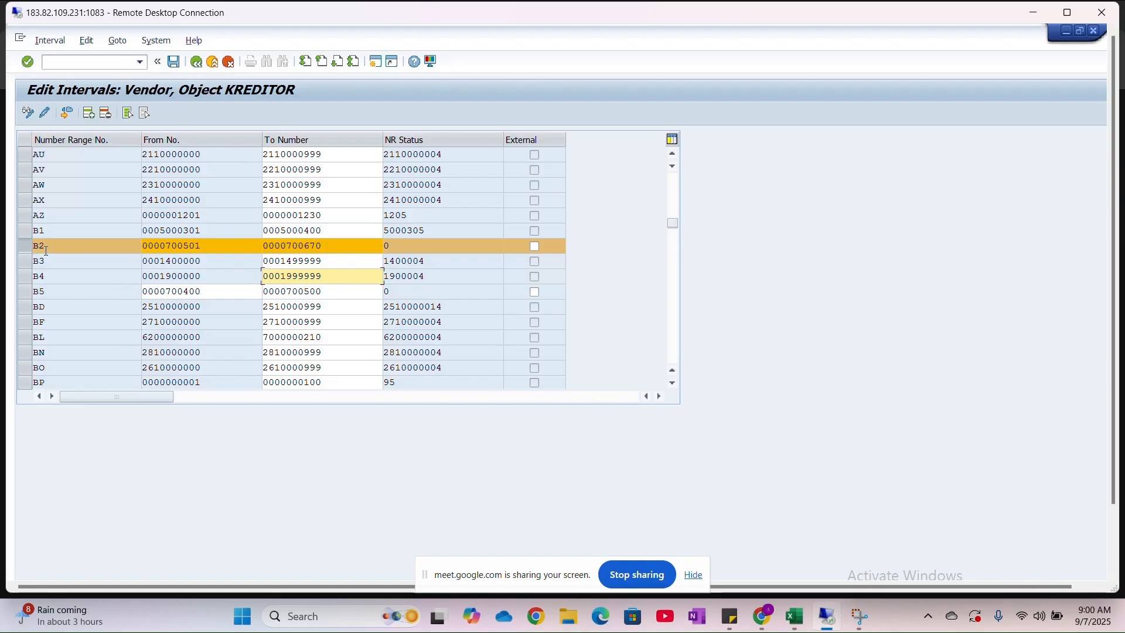
left_click(333, 247)
key("BackSpace")
key("BackSpace")
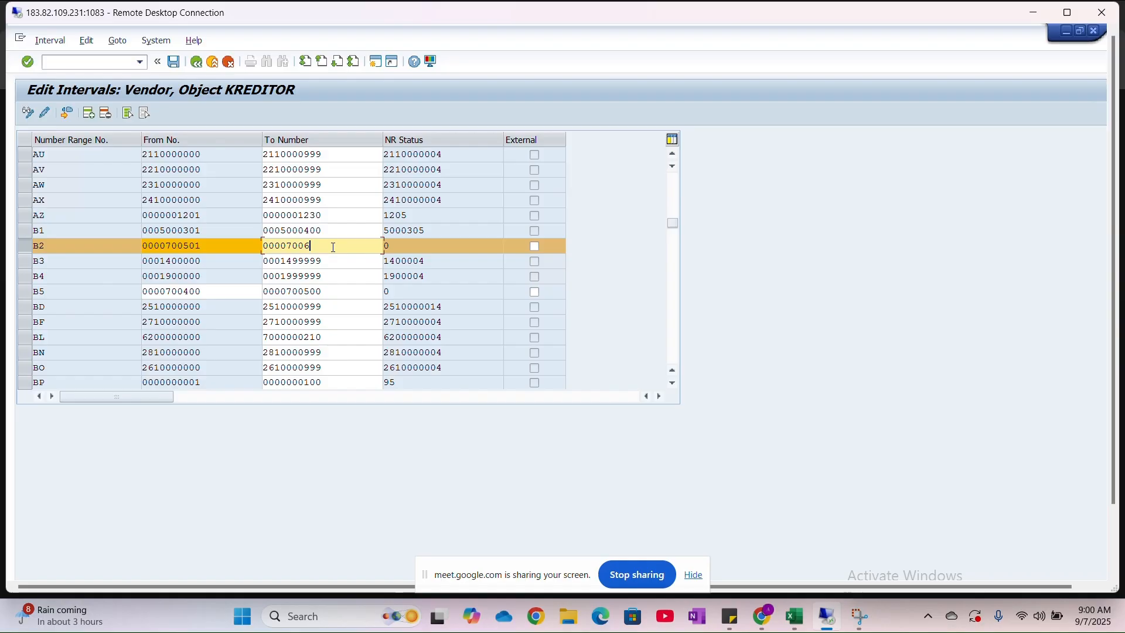
type("00")
- Try to delete the B2 interval line and list the free intervals again
left_click(26, 246)
left_click(26, 246)
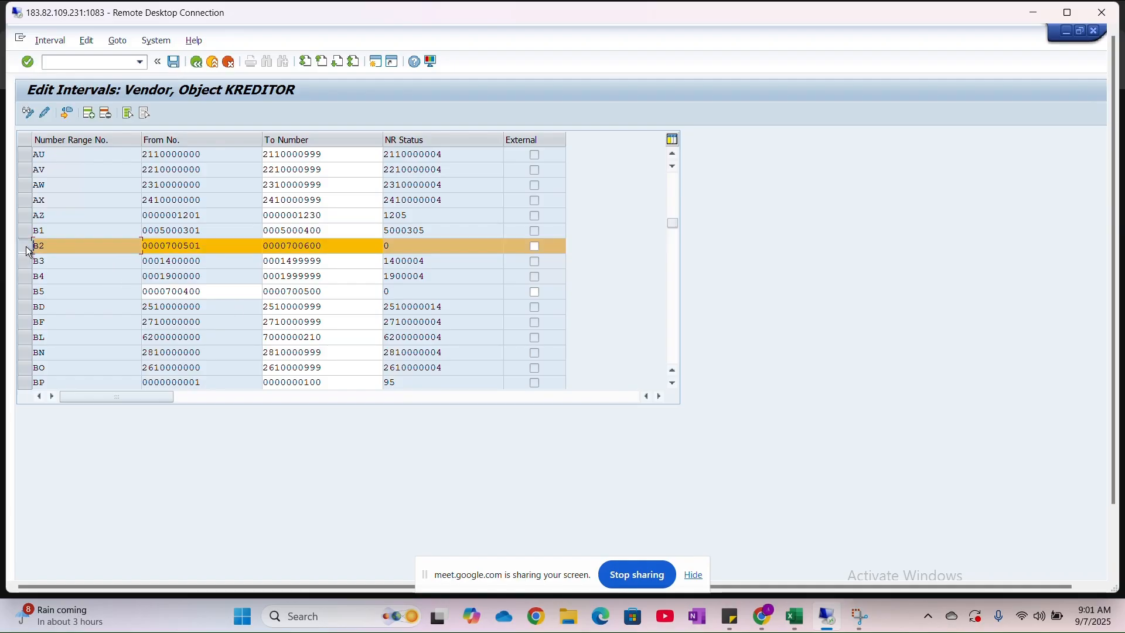
left_click(106, 113)
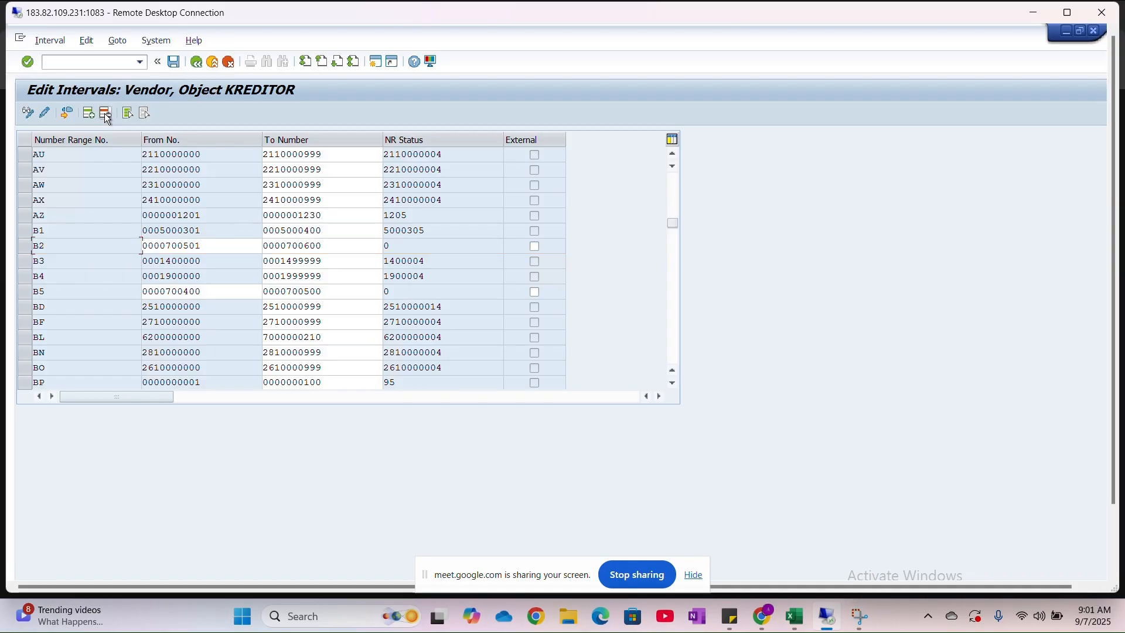
left_click(66, 112)
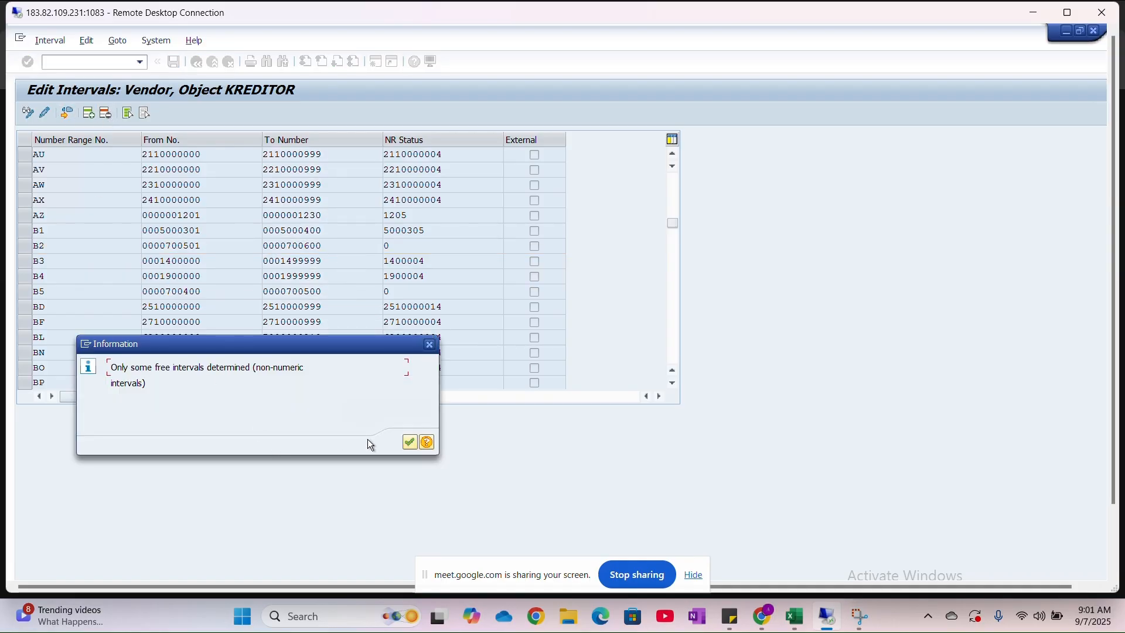
left_click(409, 442)
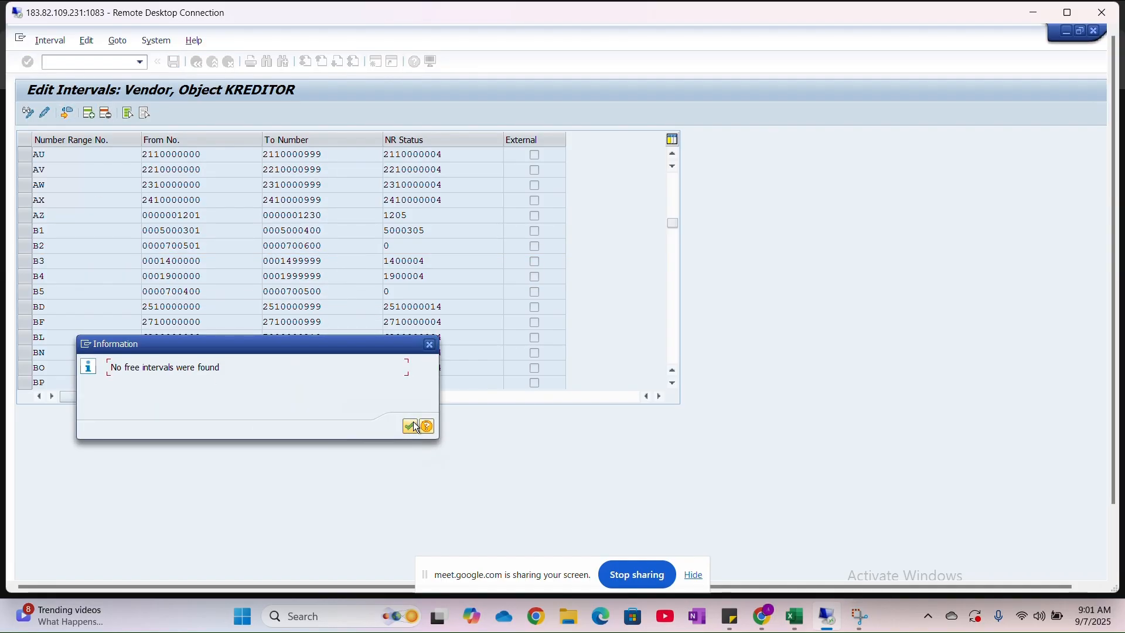
left_click(410, 426)
- Exit interval editing without saving, reopen the KREDITOR intervals for changing, and list the free intervals
key("F3")
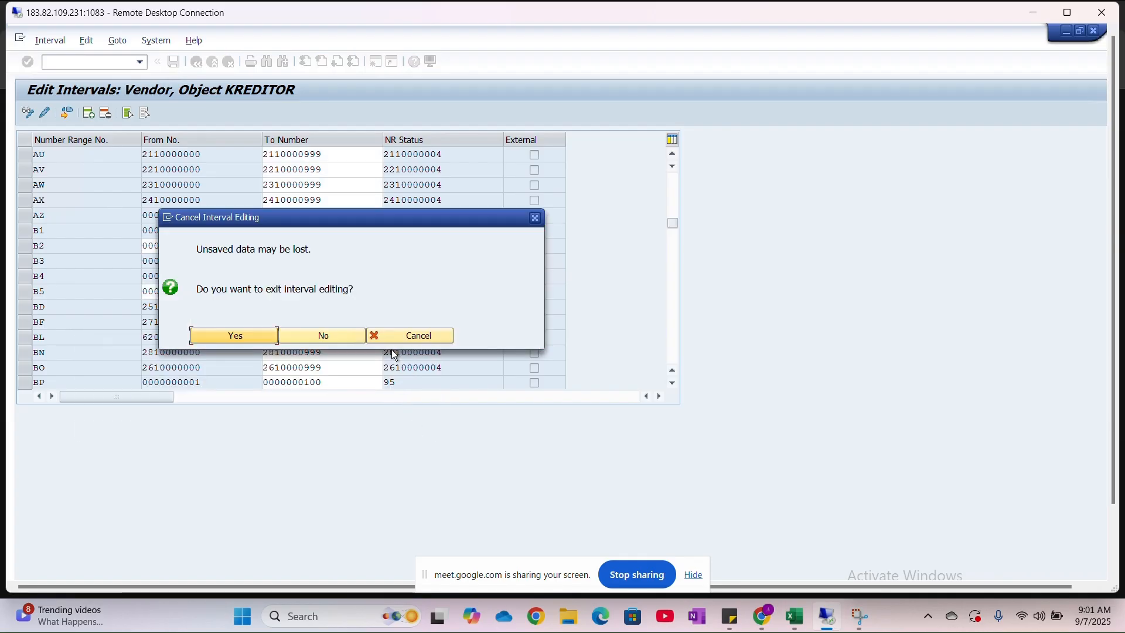
left_click(255, 335)
left_click(230, 171)
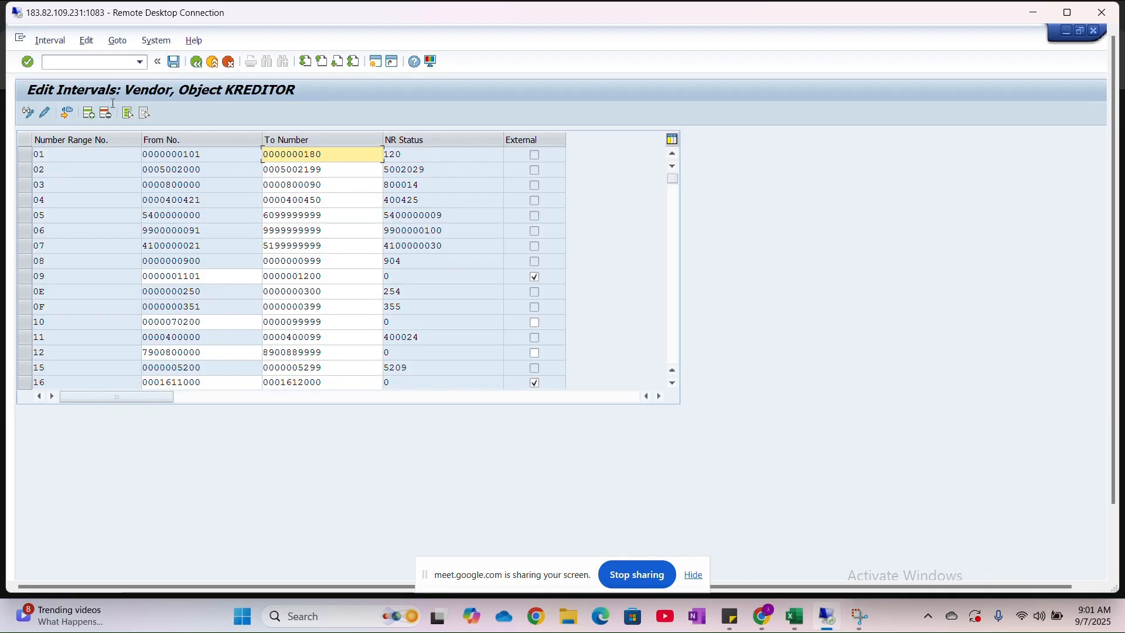
left_click(69, 112)
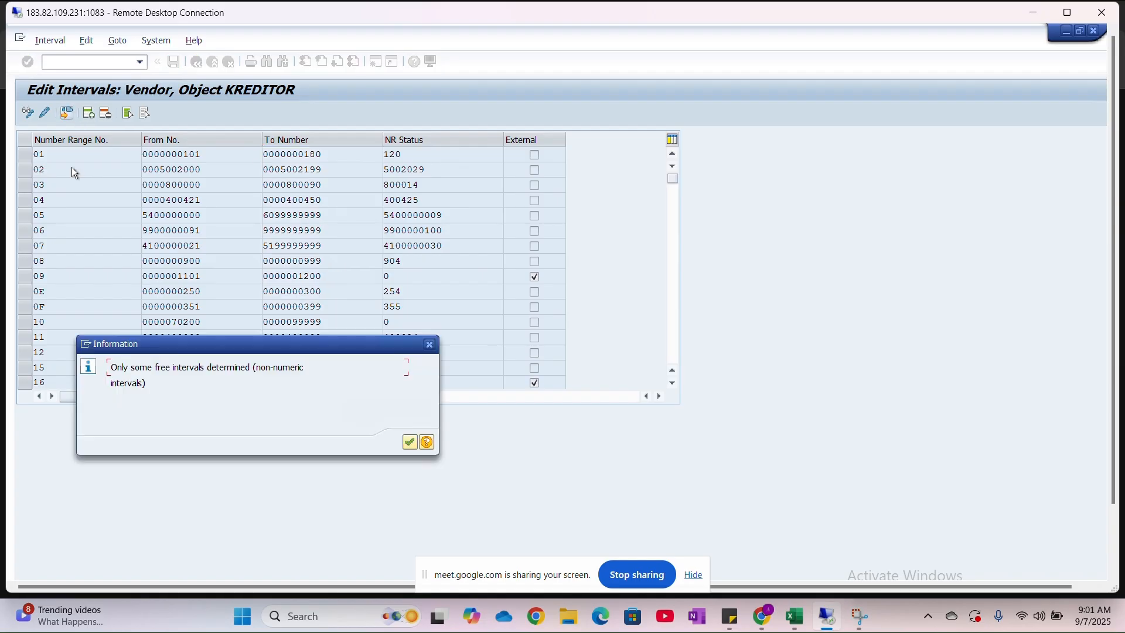
left_click(411, 442)
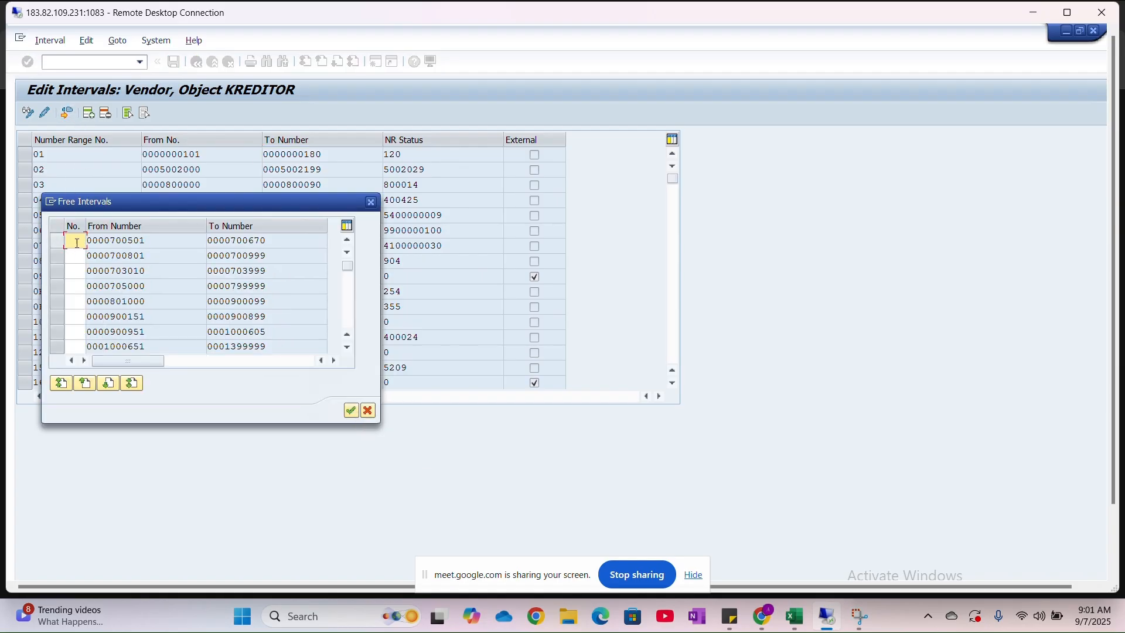
type("B6")
left_click(53, 241)
left_click(352, 412)
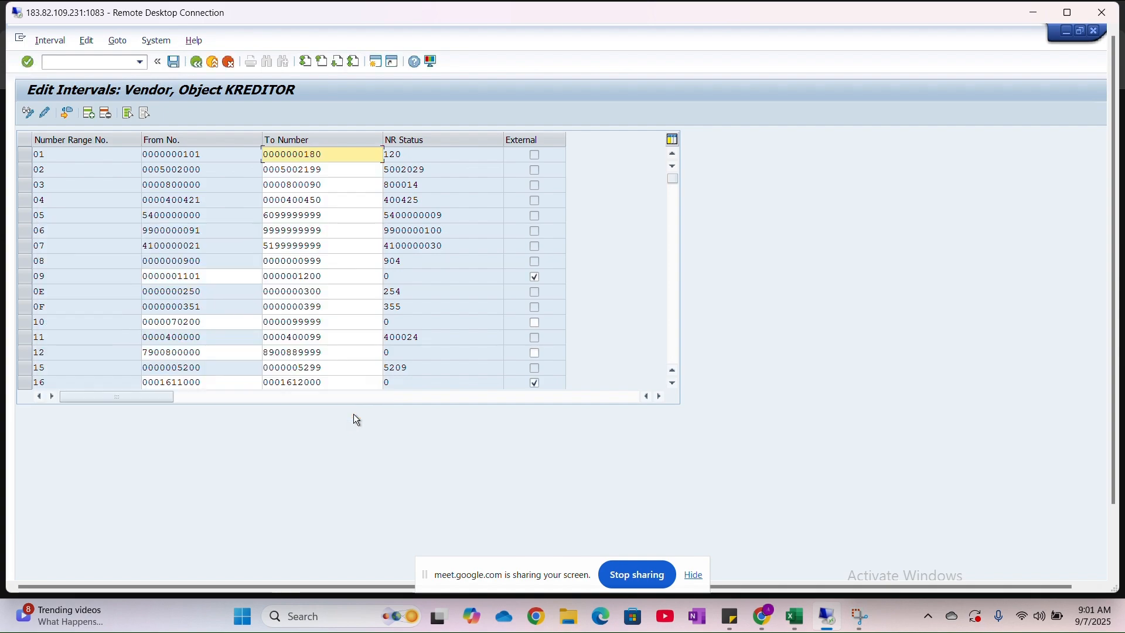
scroll(181, 263, "down", 15)
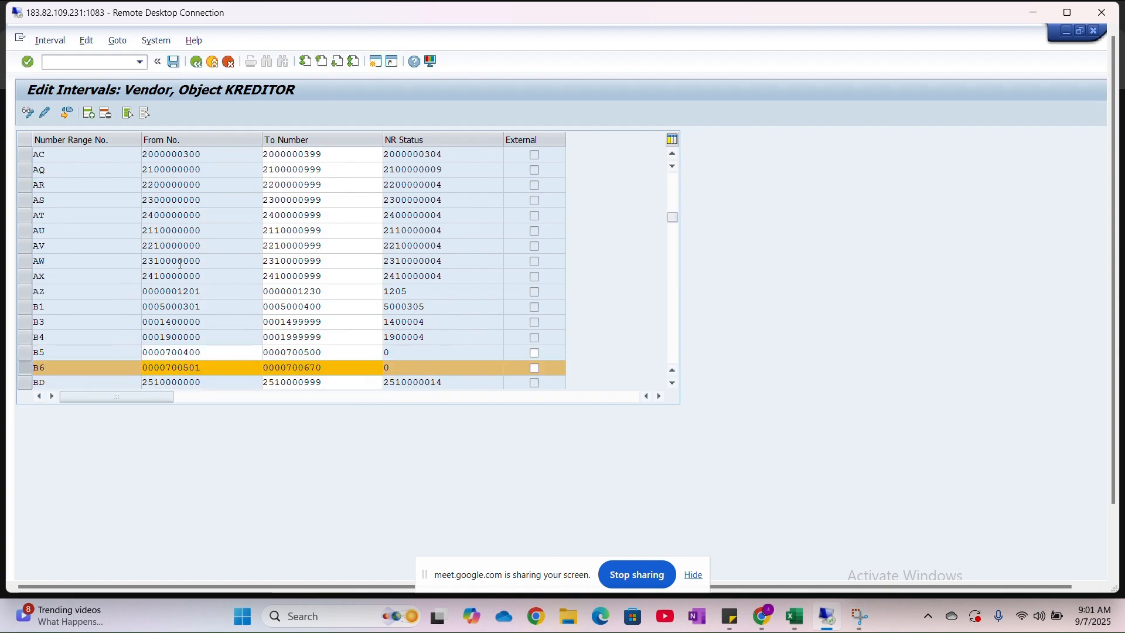
scroll(115, 283, "up", 5)
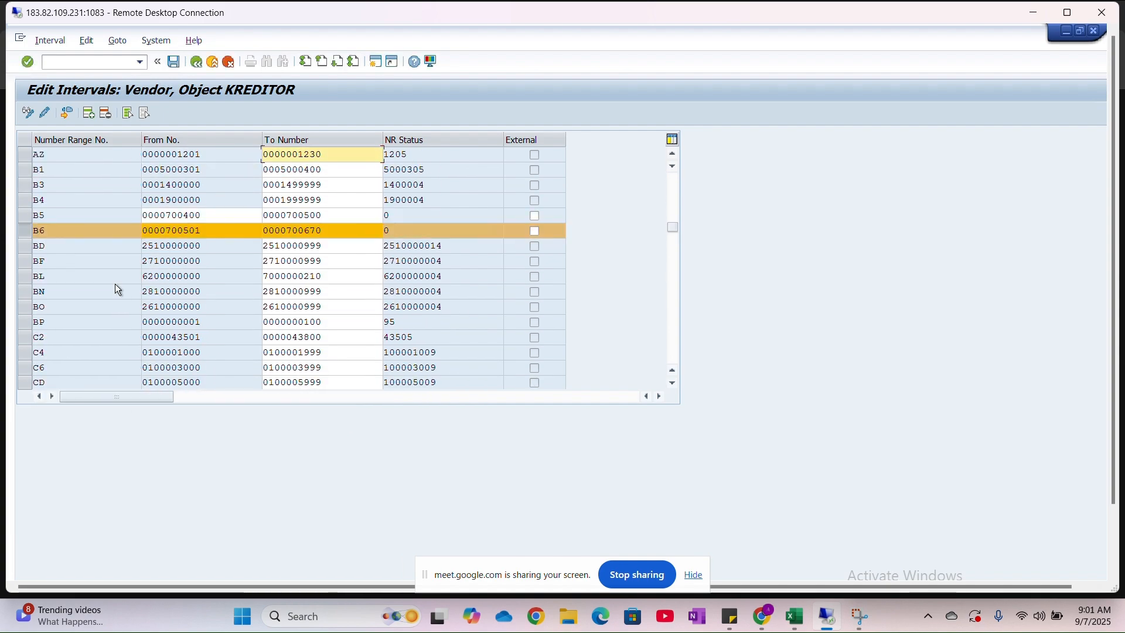
left_click(335, 228)
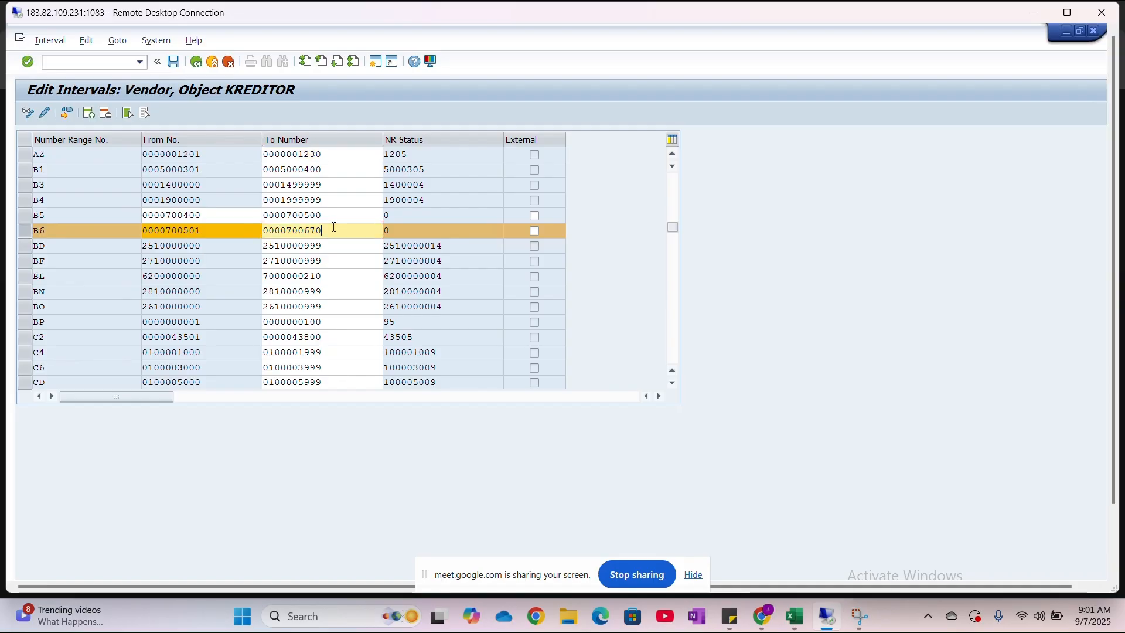
key("BackSpace")
key("BackSpace")
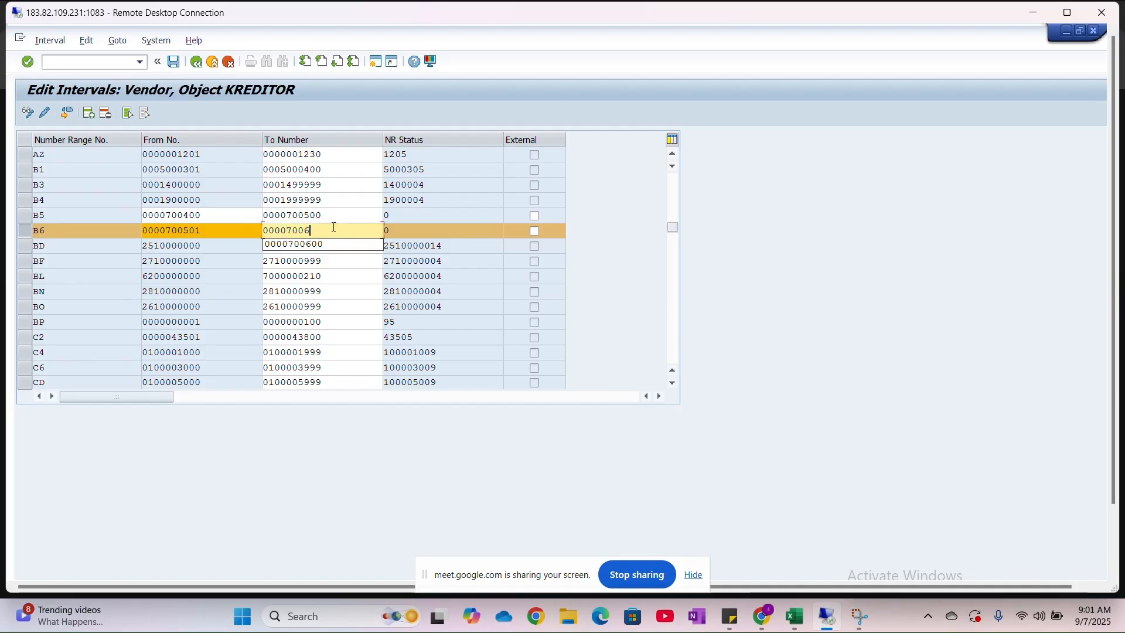
type("00")
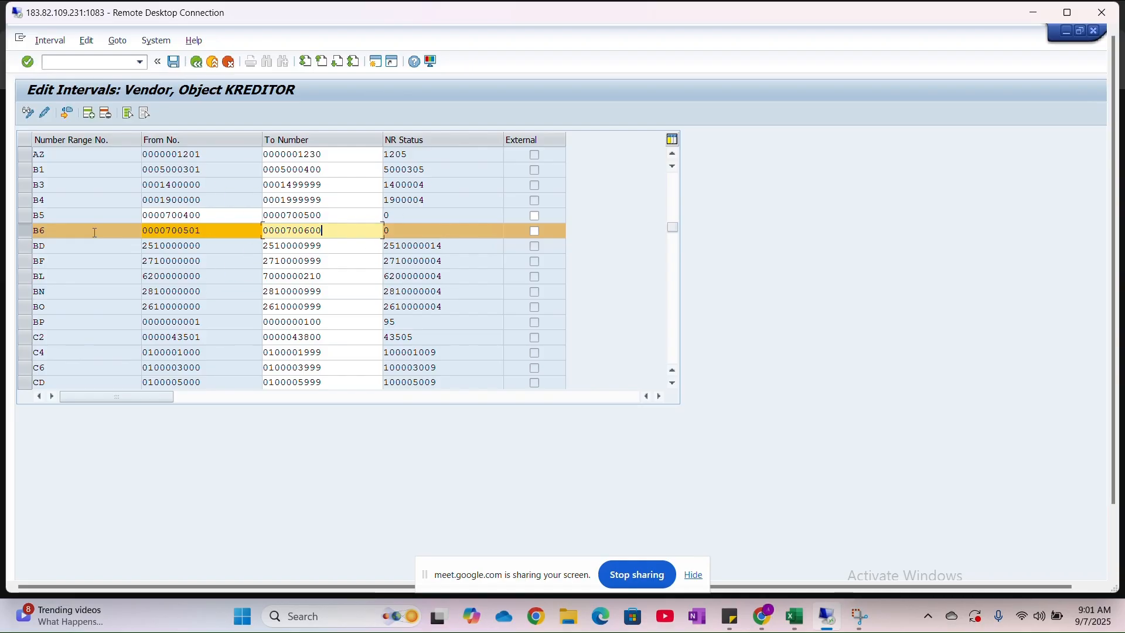
left_click(26, 233)
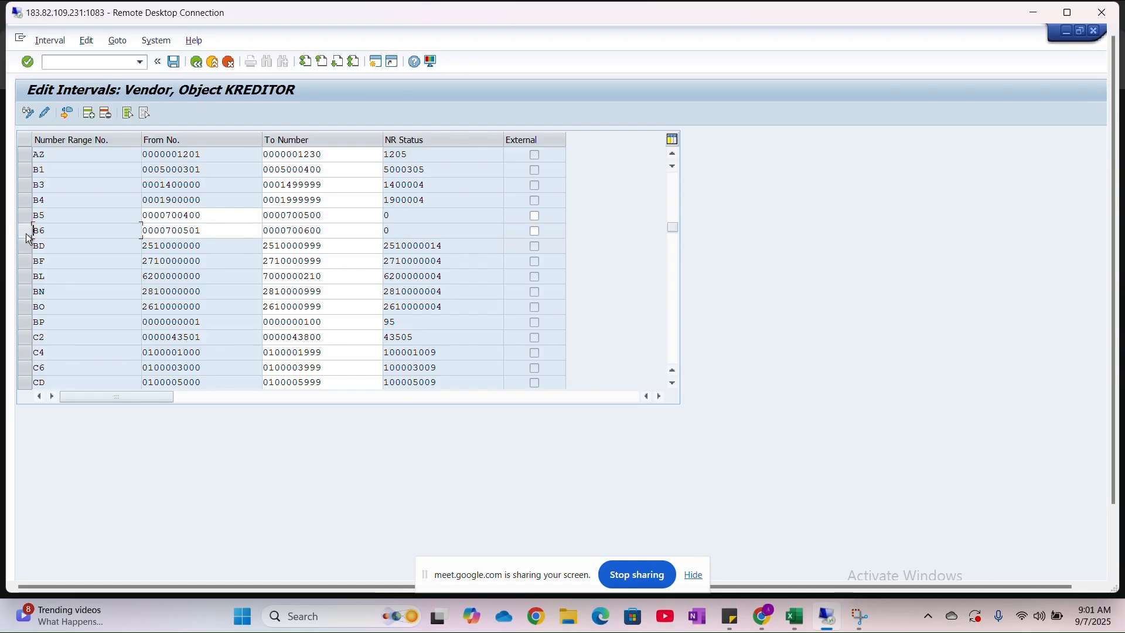
left_click(174, 63)
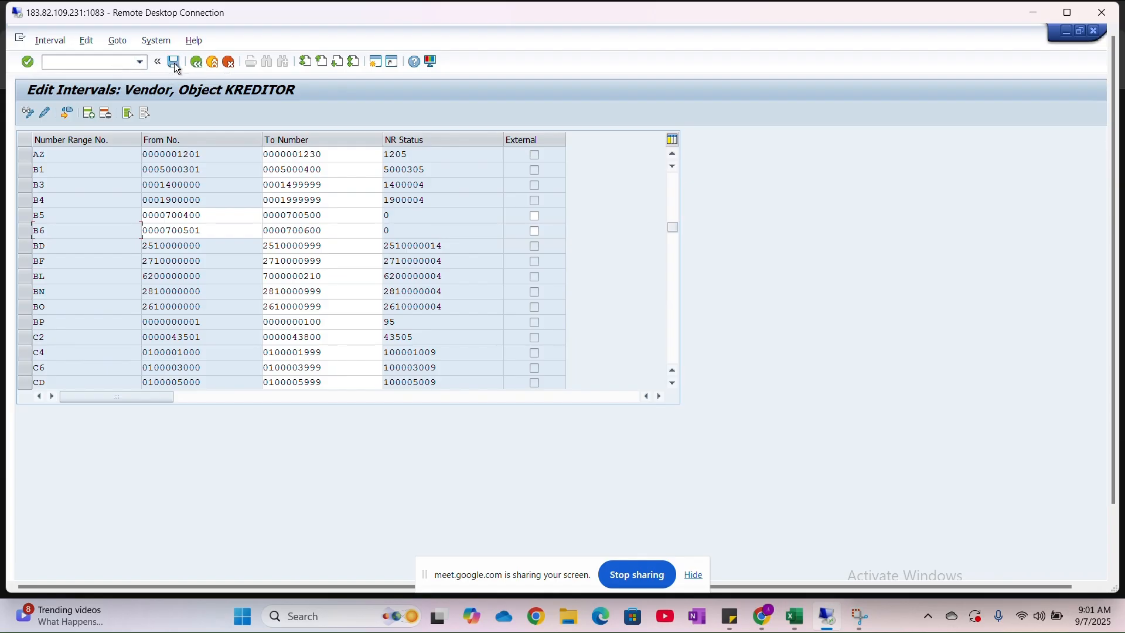
- Leave the KREDITOR interval maintenance and return to the IMG structure, keeping the remote session in a window
left_click(1077, 10)
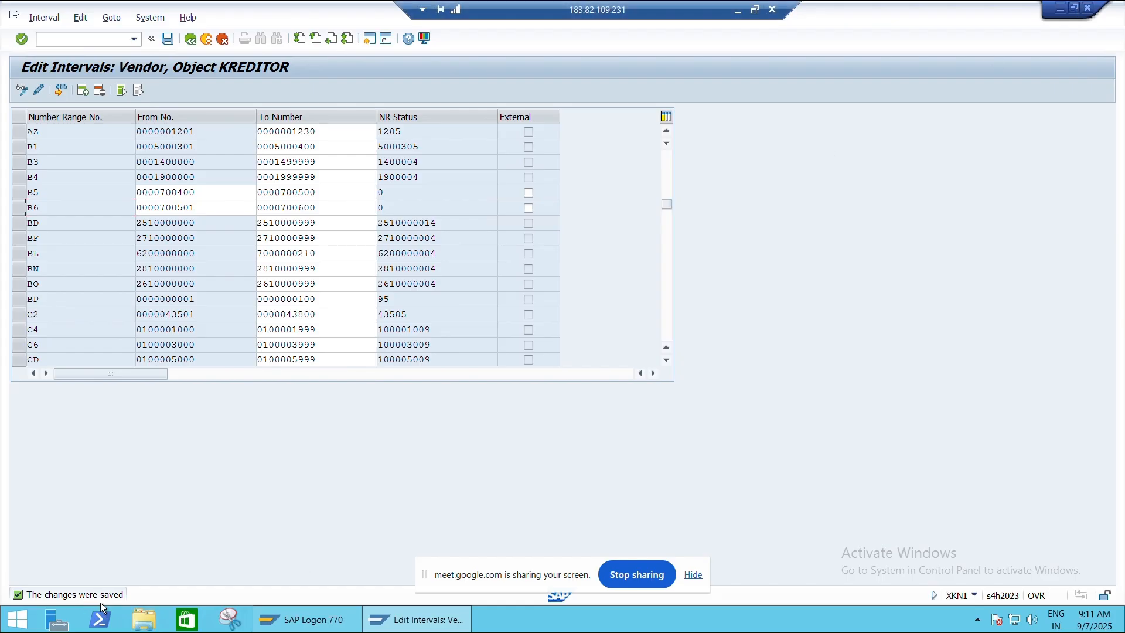
left_click(190, 40)
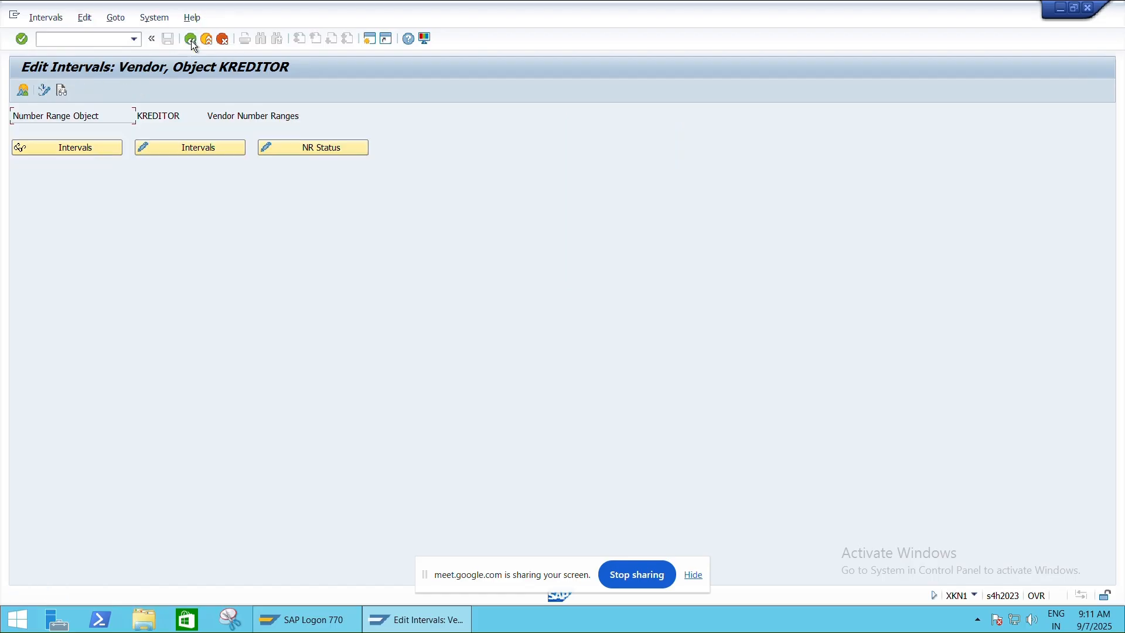
left_click(191, 40)
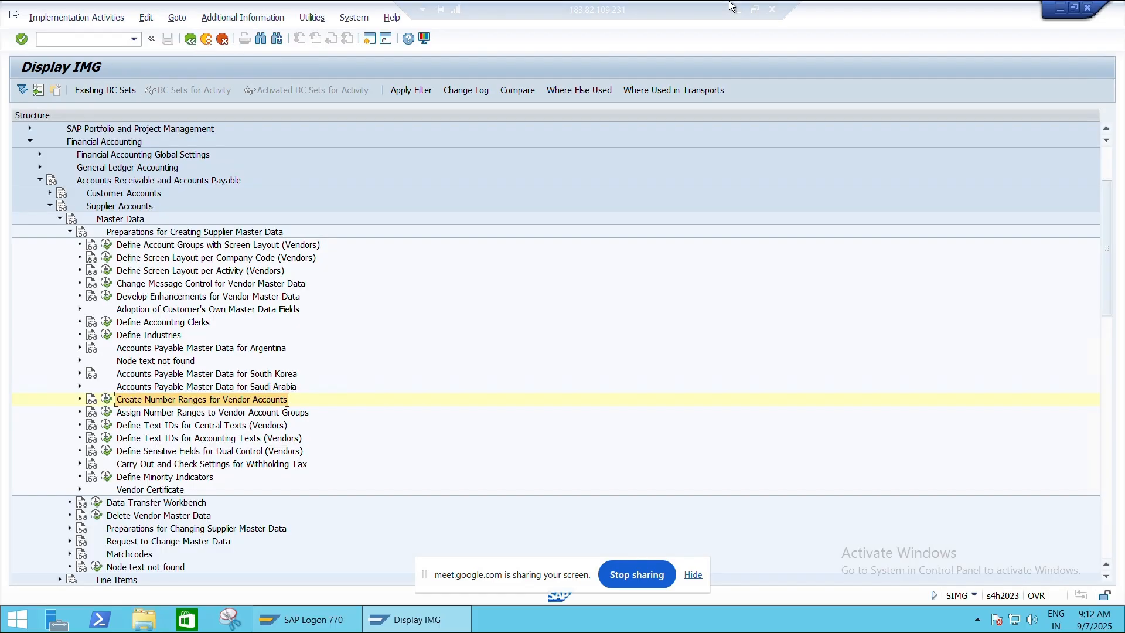
left_click(755, 9)
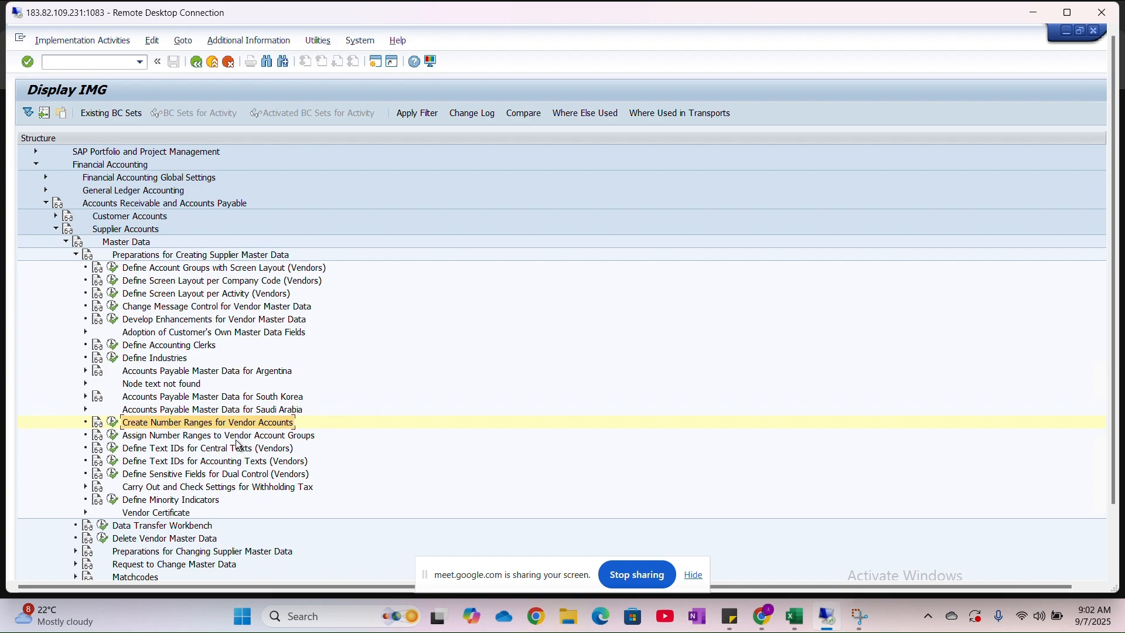
- Display the IMG Activity keys as additional information in the IMG structure and widen that column to show them in full
left_click(263, 44)
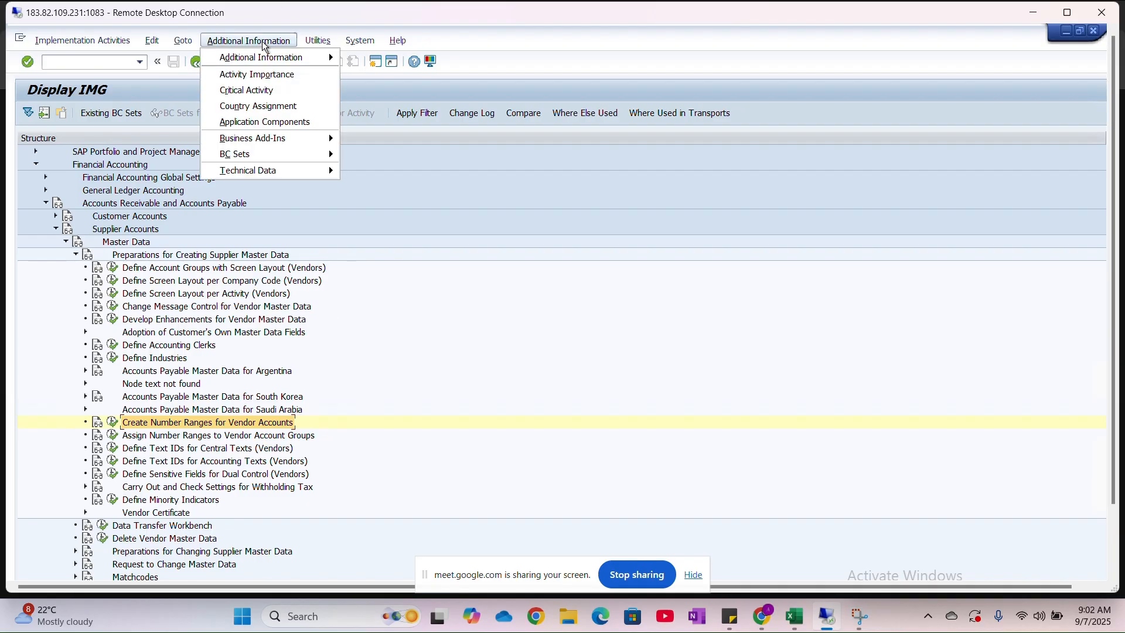
mouse_move(264, 62)
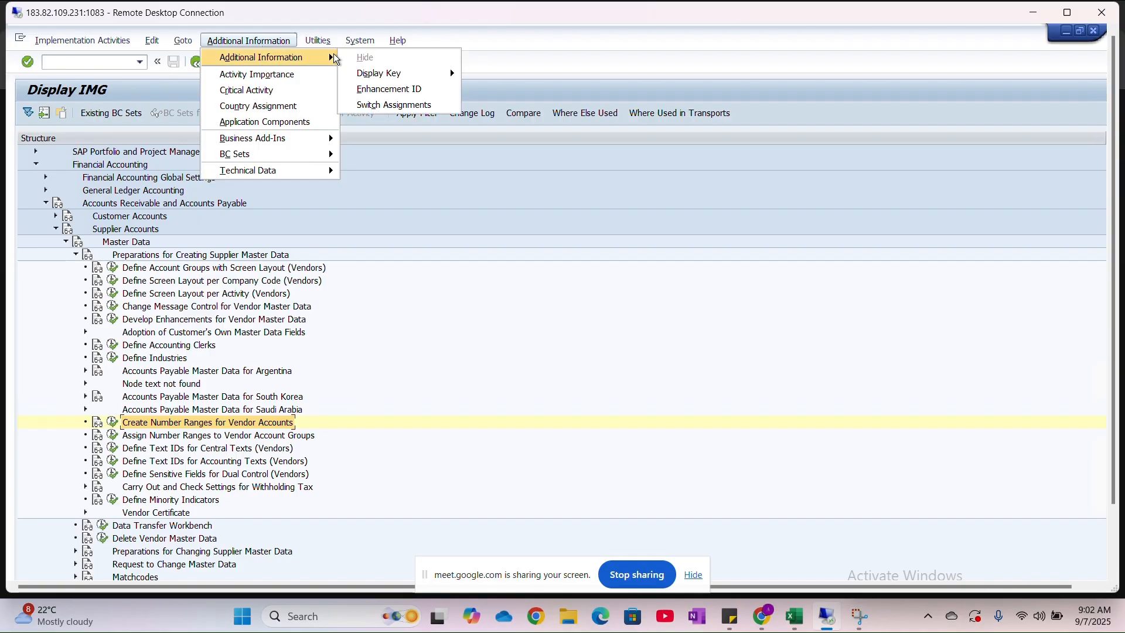
mouse_move(406, 77)
mouse_move(448, 74)
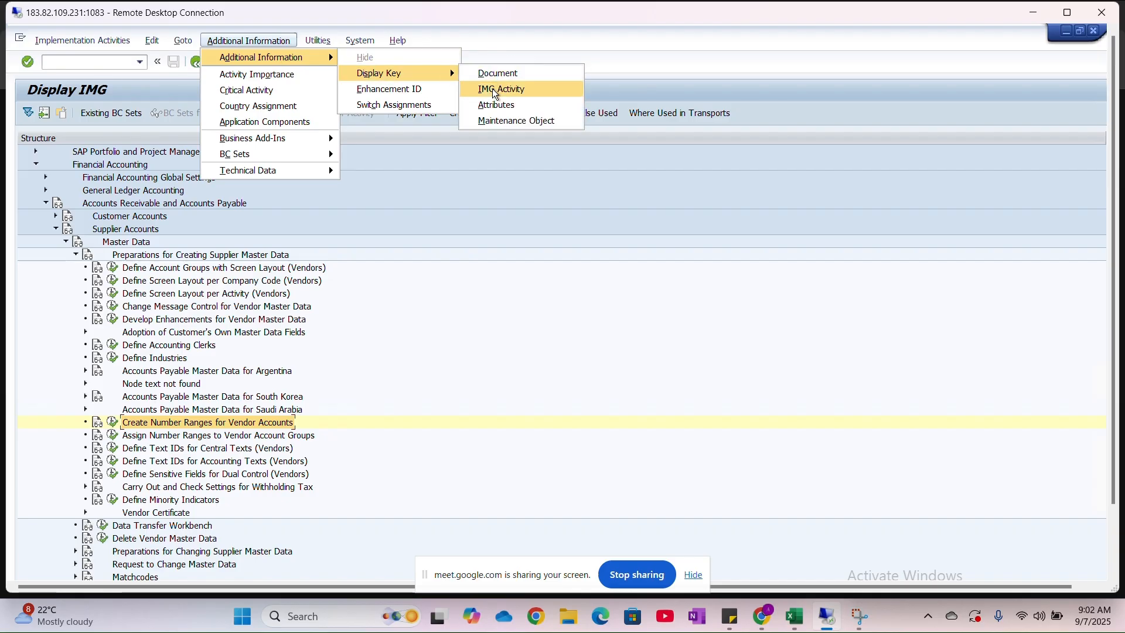
left_click(496, 91)
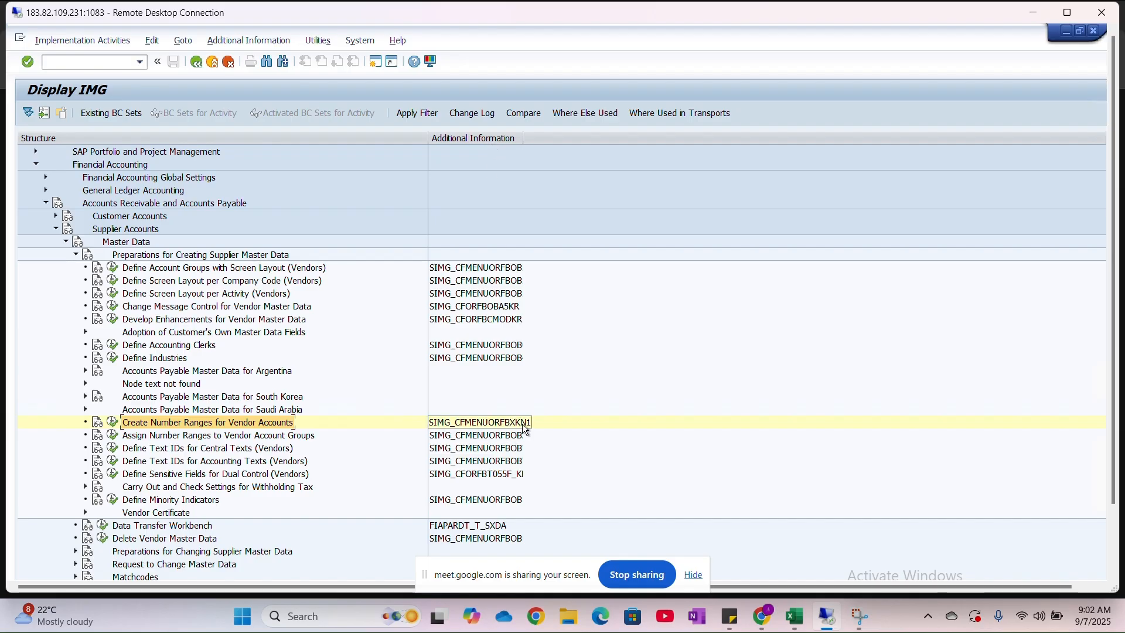
left_click_drag(524, 140, 597, 138)
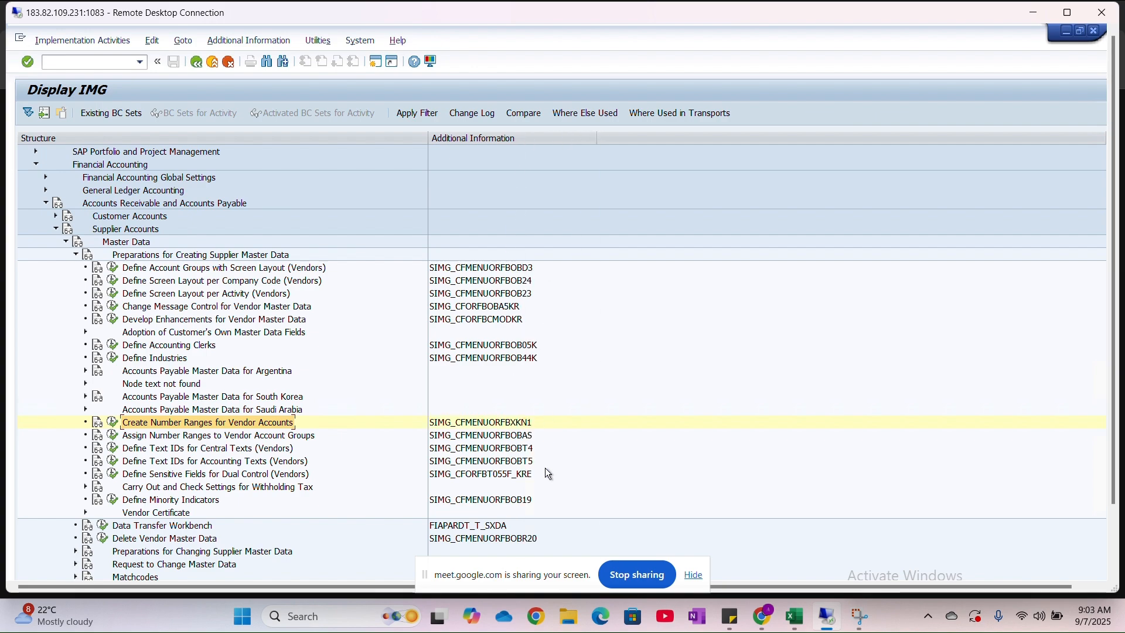
scroll(400, 436, "down", 2)
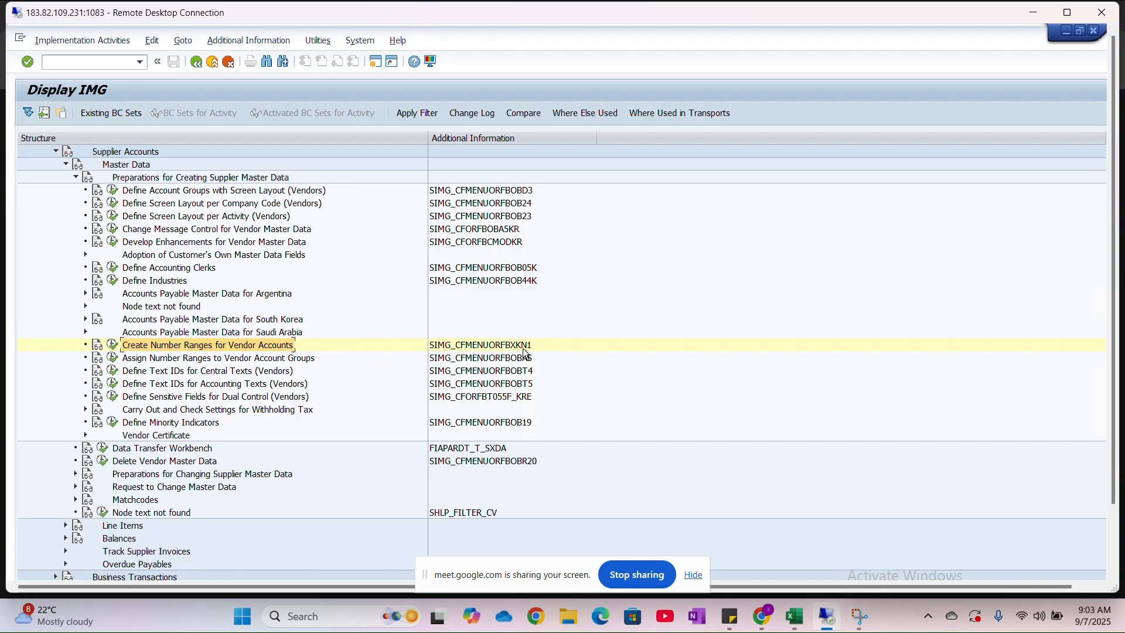
- Switch to the Excel class sheet and enter transaction code XKN1 beside "Number ranges for Vendor Account groups"
key("alt+Tab")
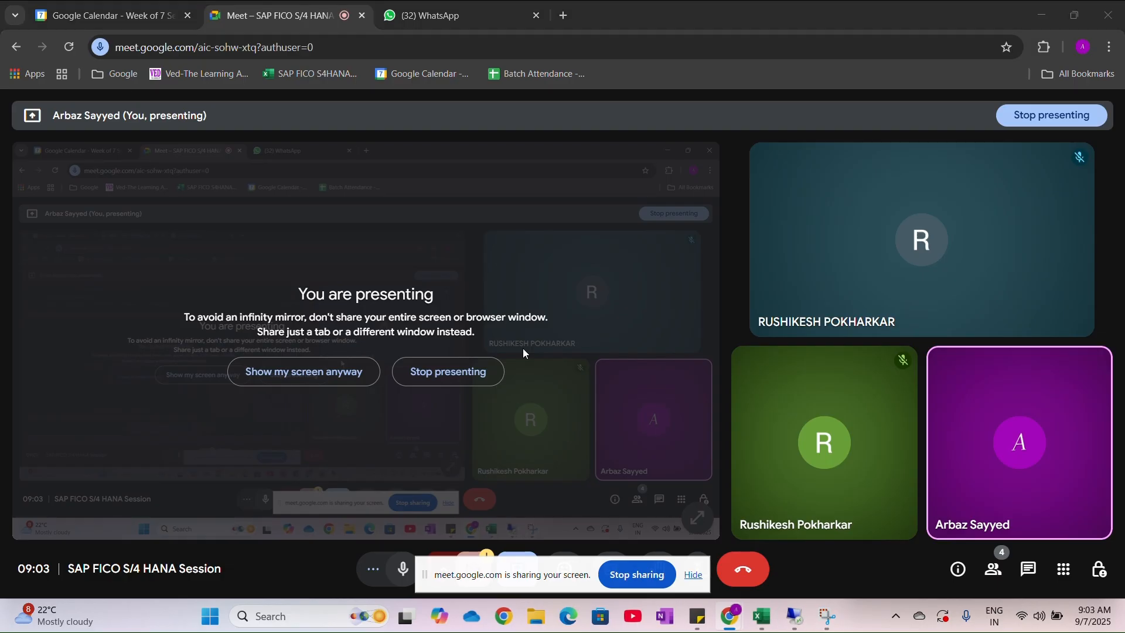
key("alt+Tab")
left_click(391, 327)
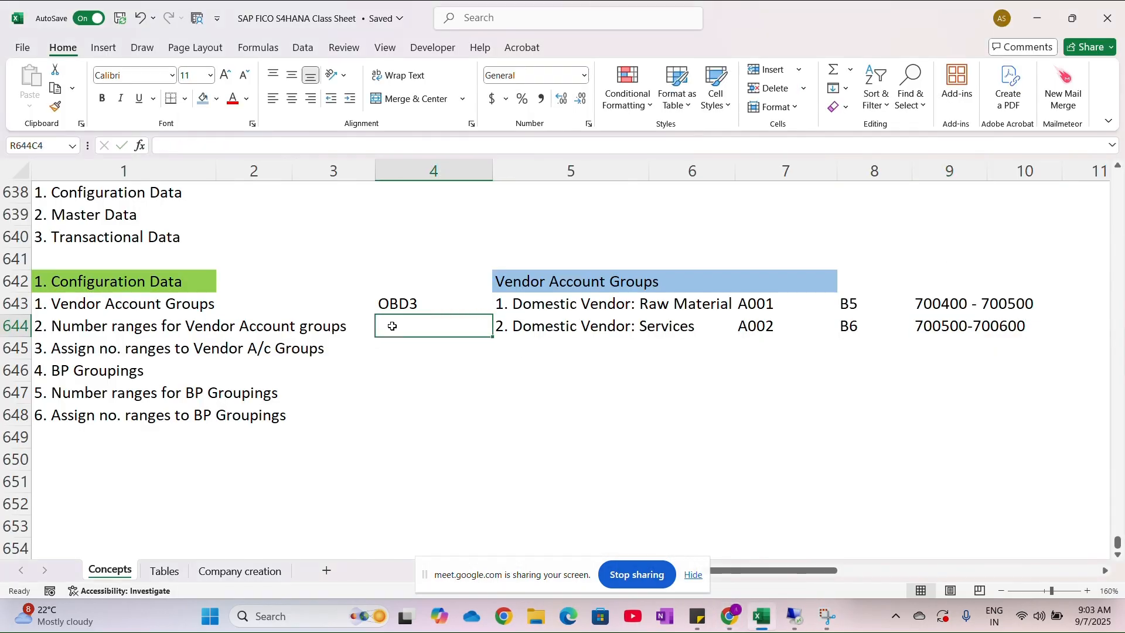
type("XKN1")
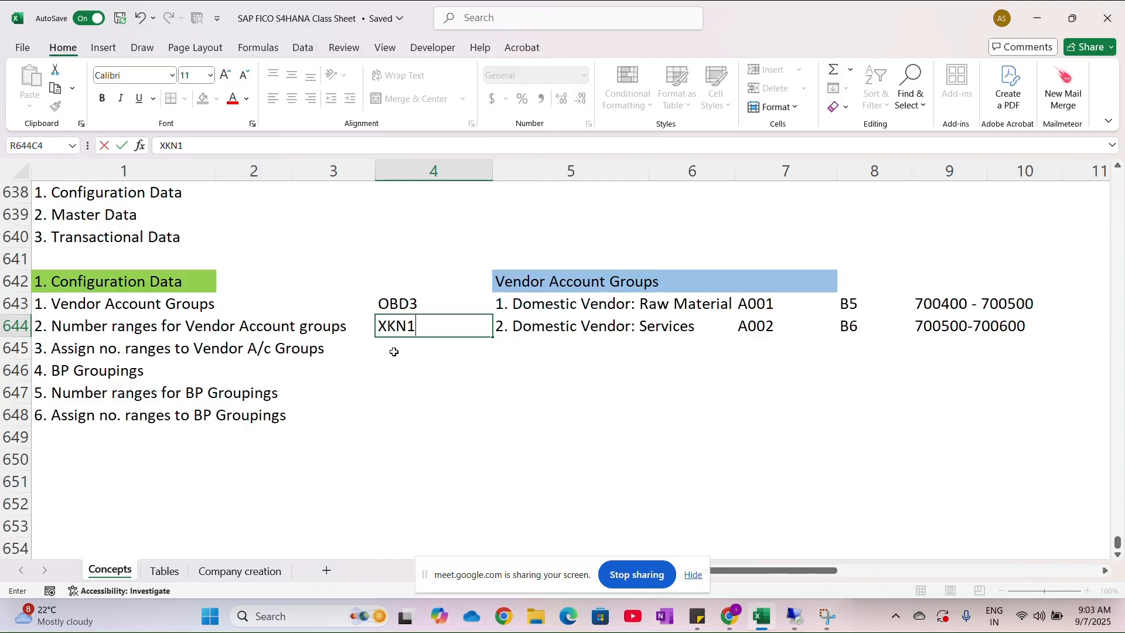
key("Return")
- Check the IMG key for assigning vendor number ranges and enter OBAS beside "Assign no. ranges to Vendor A/c Groups" in Excel
key("alt+Tab")
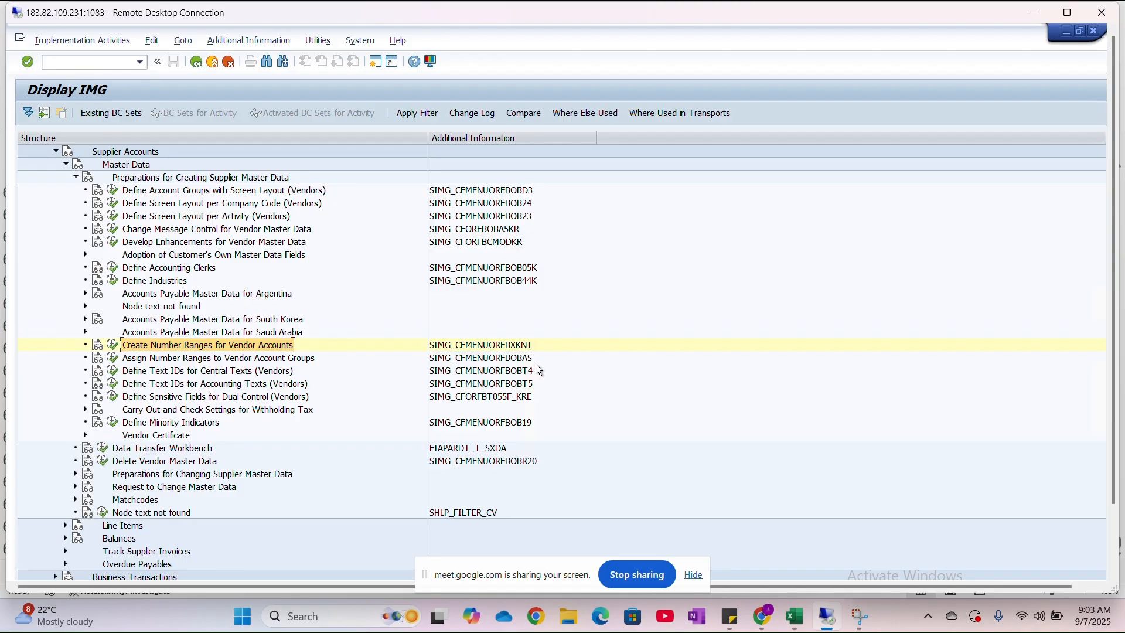
key("alt+Tab")
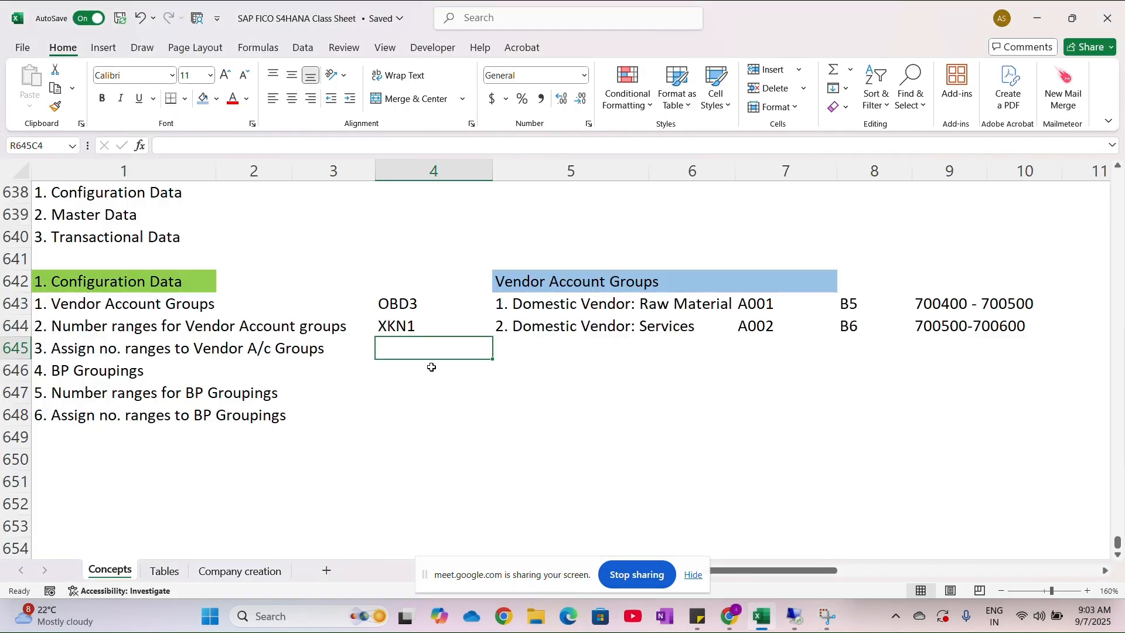
type("OBAS")
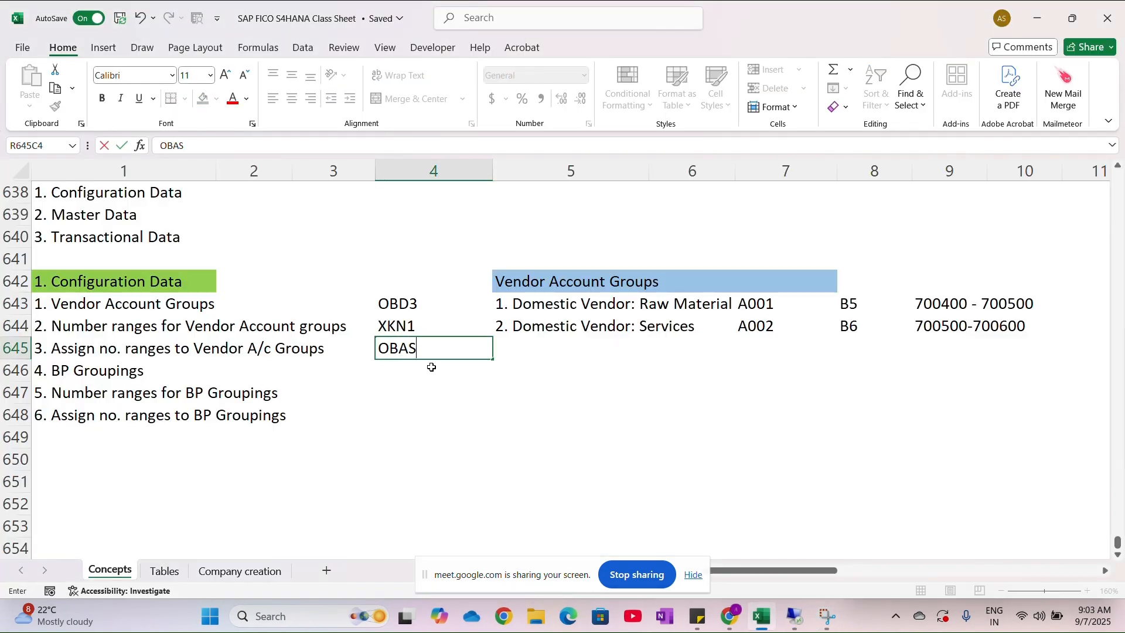
- Return to the SAP session and open Assign Number Ranges to Vendor Account Groups in change mode
key("alt+Tab")
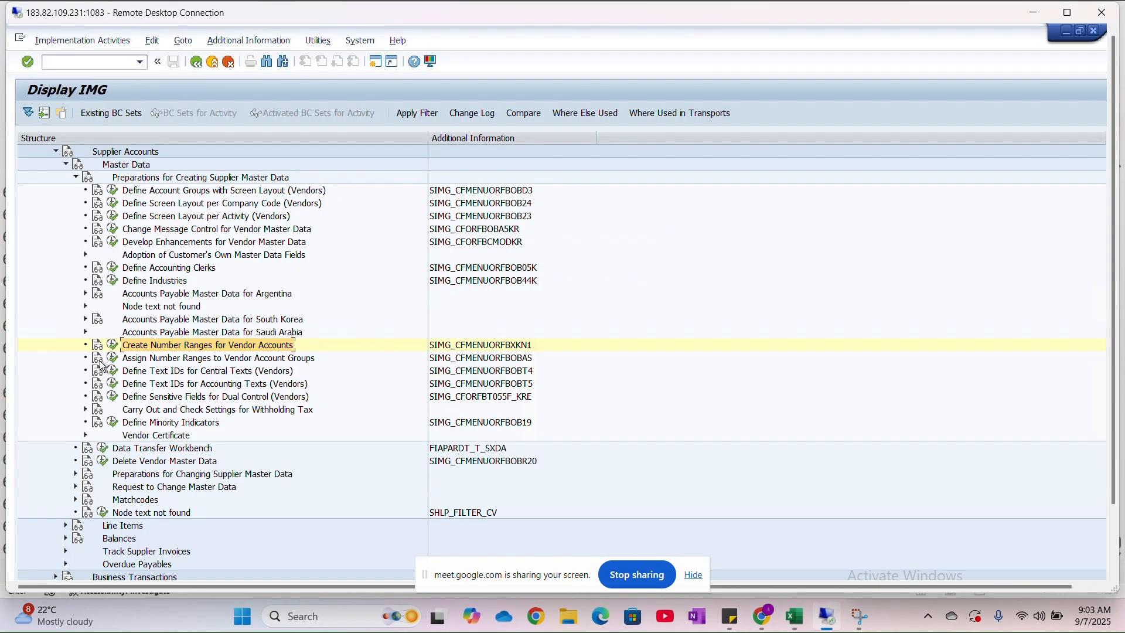
left_click(178, 359)
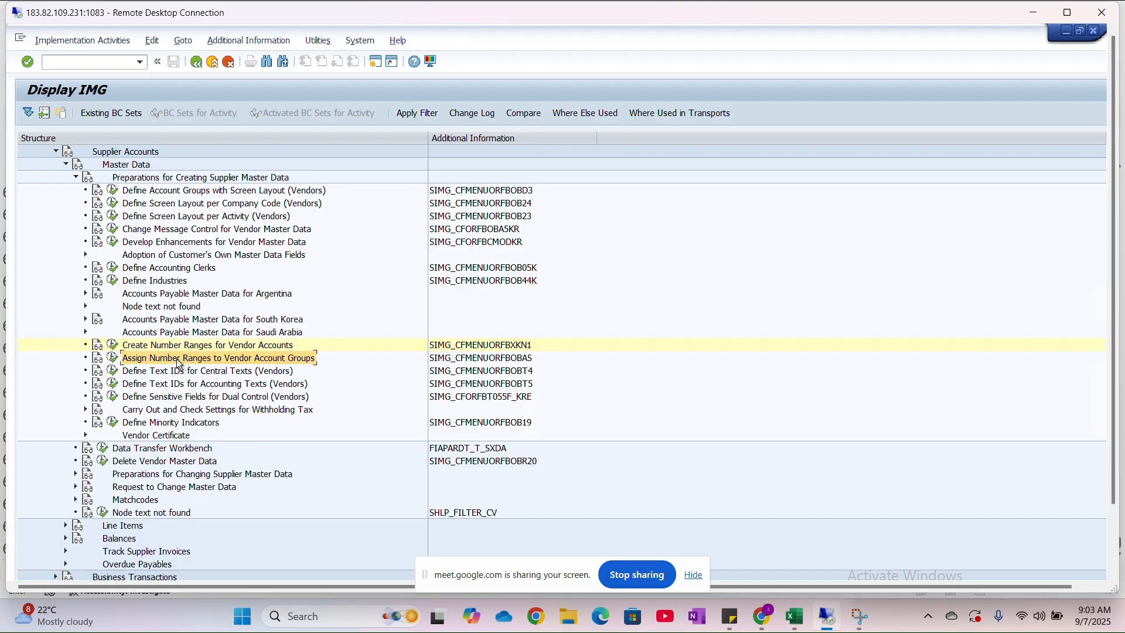
left_click(113, 359)
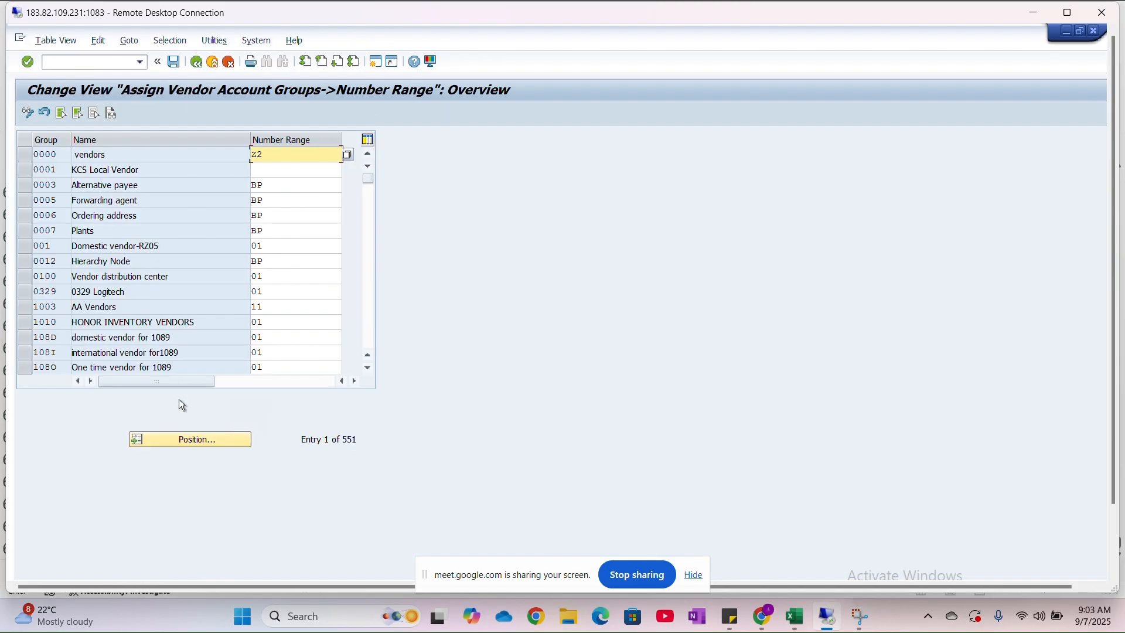
left_click(28, 112)
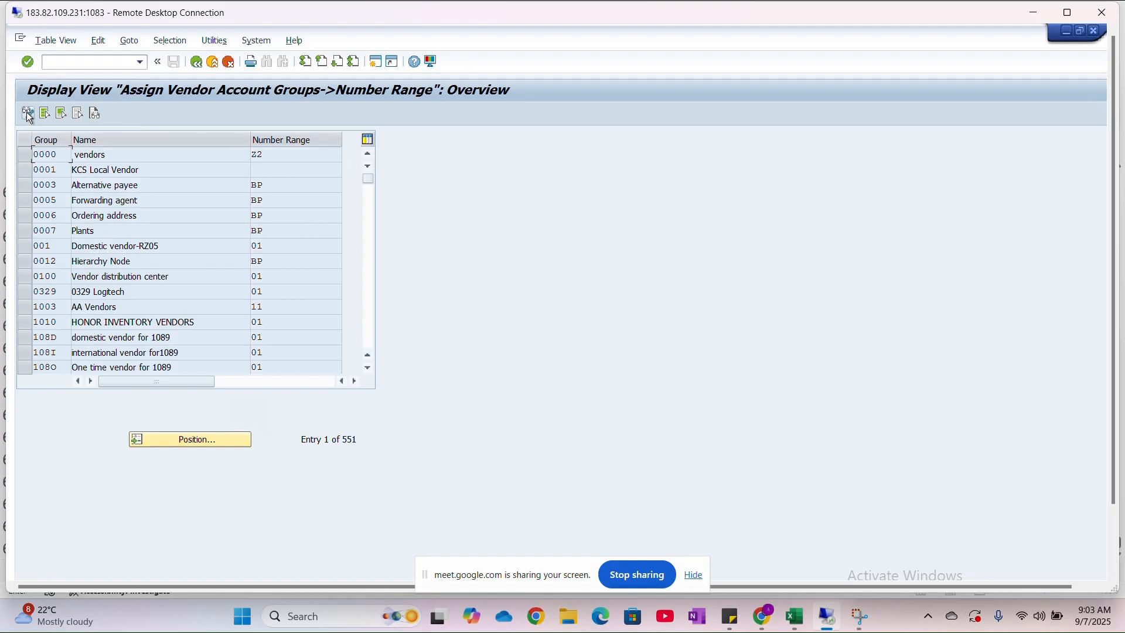
left_click(28, 113)
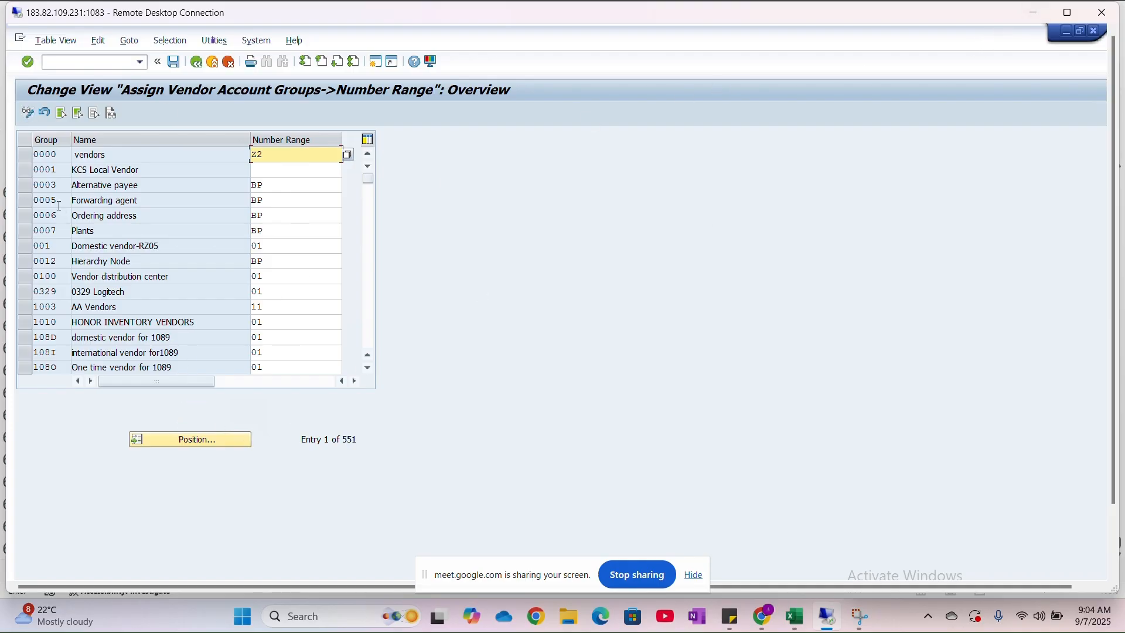
- In the Excel sheet, add the heading "Number Ranges" in row 642, column 8, above the B5 and B6 entries
key("alt+Tab")
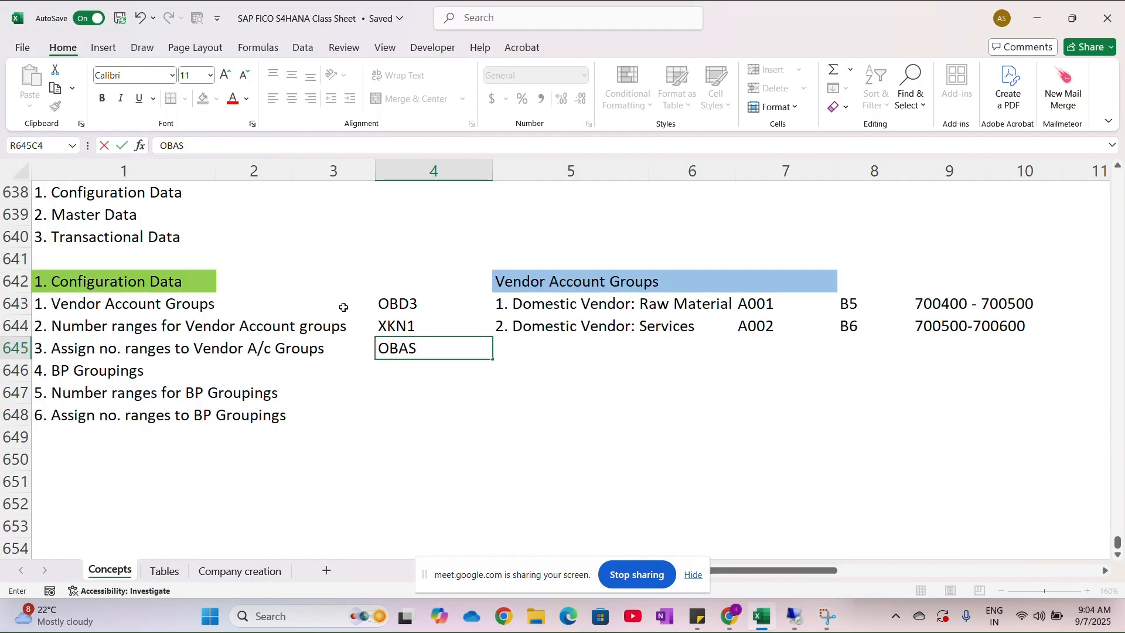
left_click(487, 395)
scroll(486, 396, "right", 5)
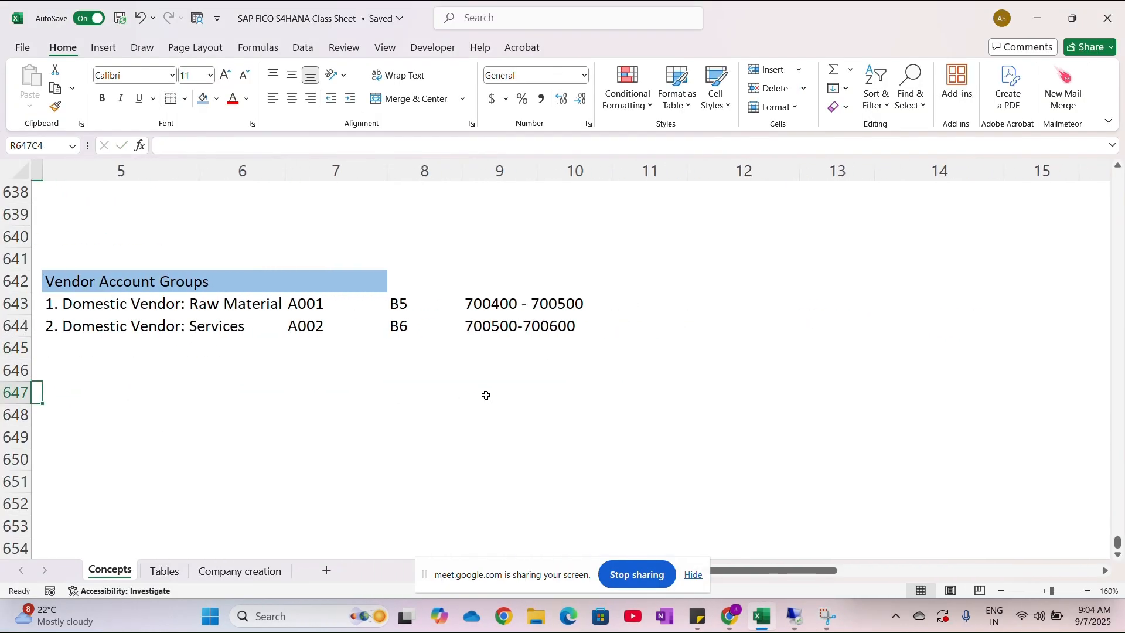
left_click_drag(402, 279, 554, 275)
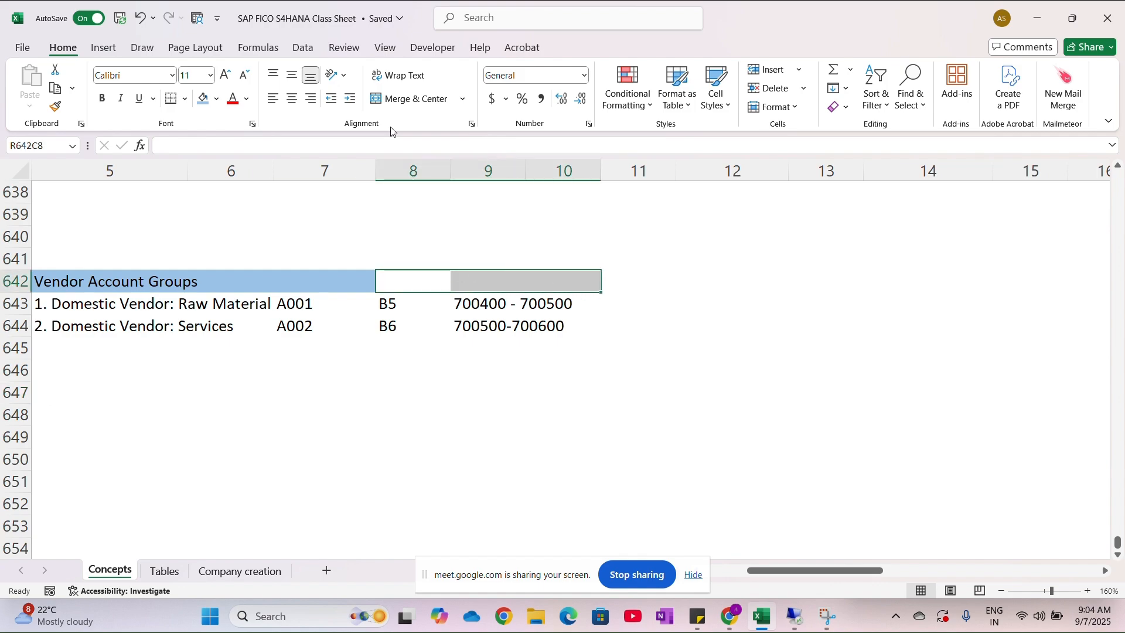
left_click(396, 284)
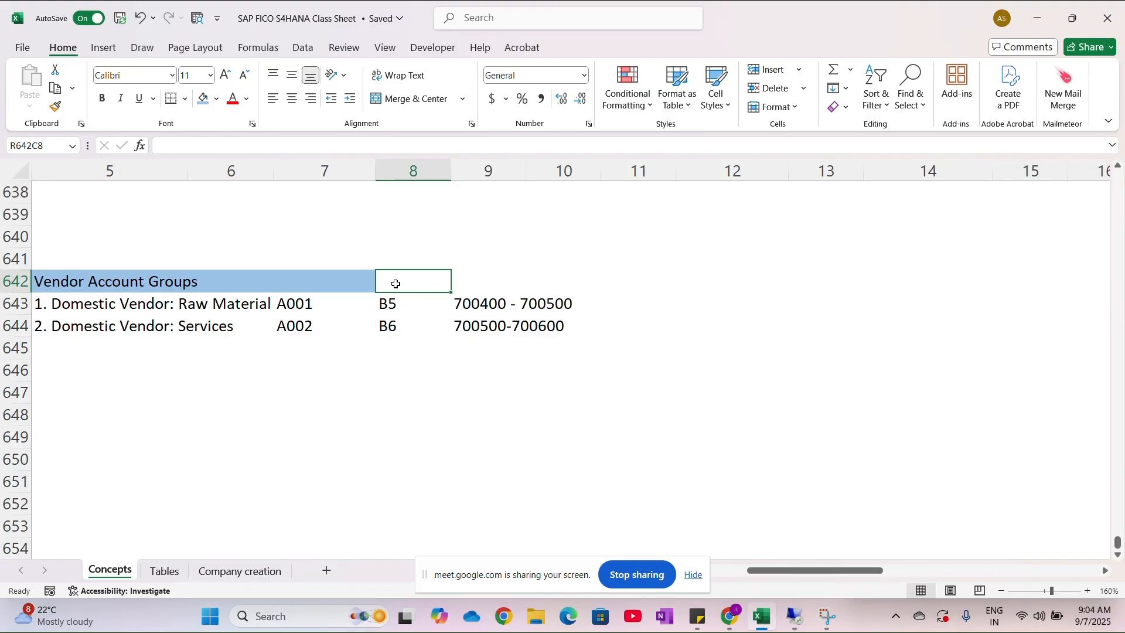
type("Numb")
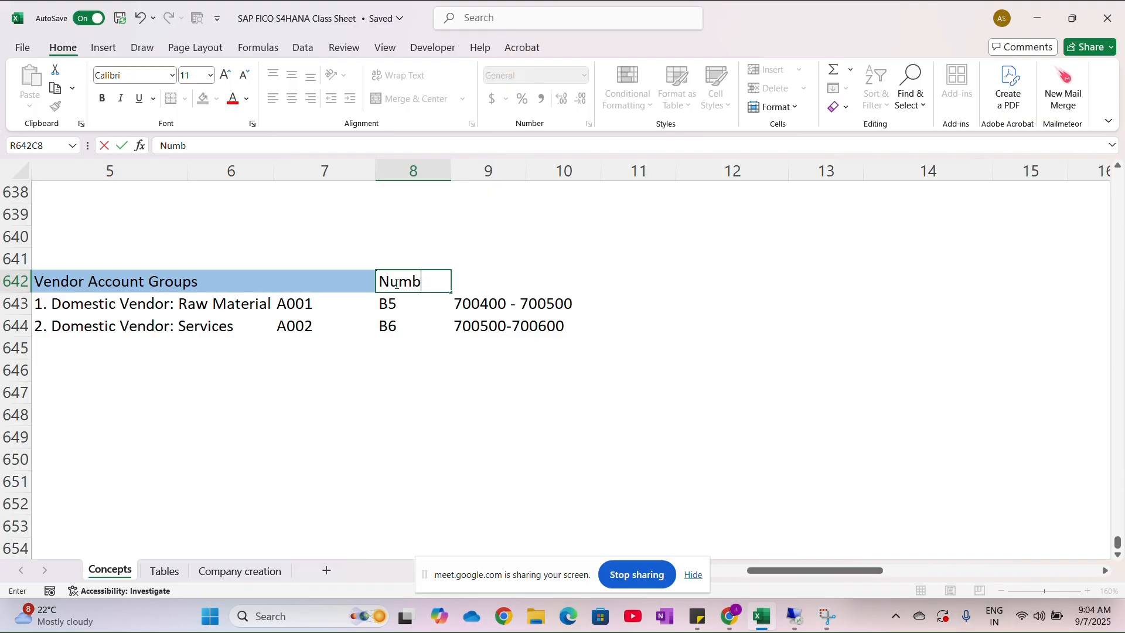
type("er R")
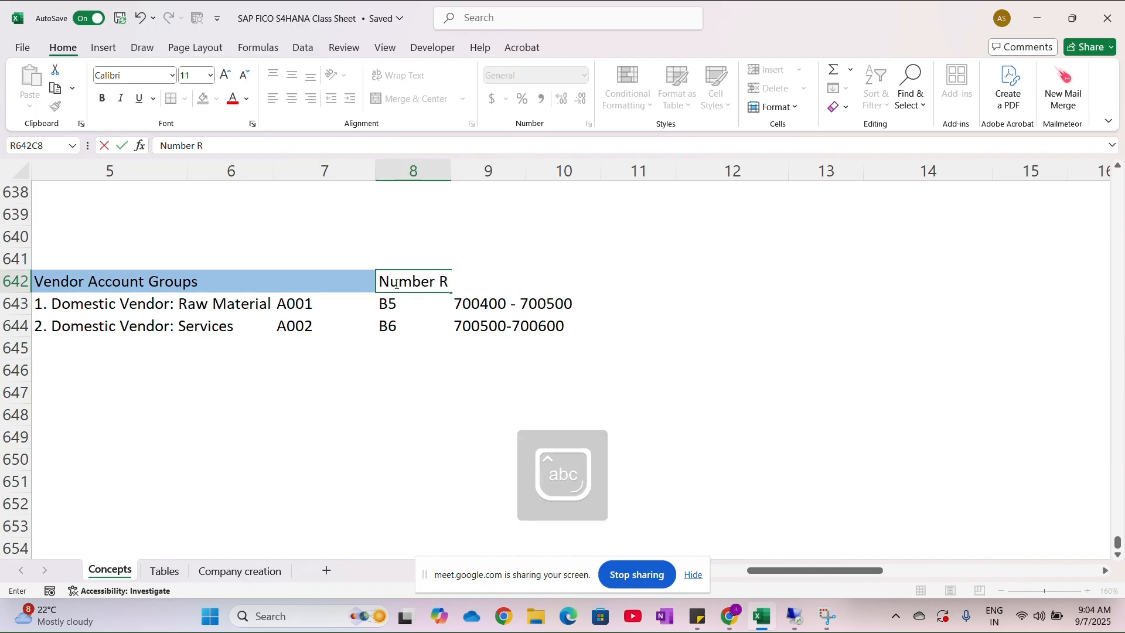
type("anges")
- Fill the "Number Ranges" heading cells across columns 8 to 10 with light gold
left_click(583, 276)
left_click_drag(583, 277, 416, 278)
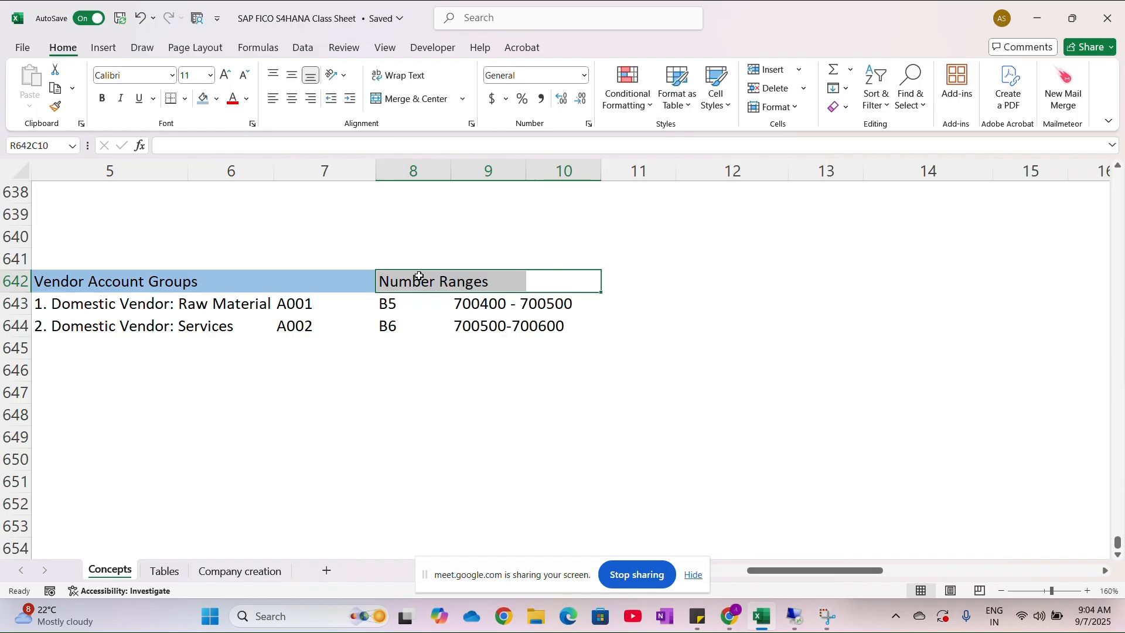
left_click(216, 100)
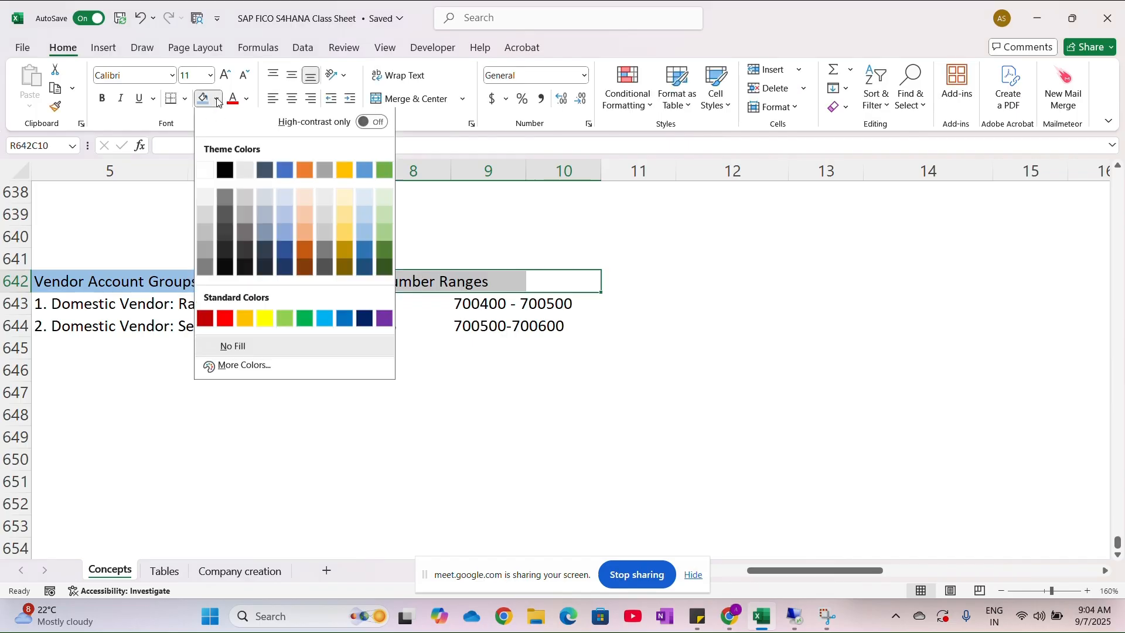
left_click(347, 220)
left_click(335, 380)
- Switch back to SAP and position the number range assignment list at account group A001
key("alt+Tab")
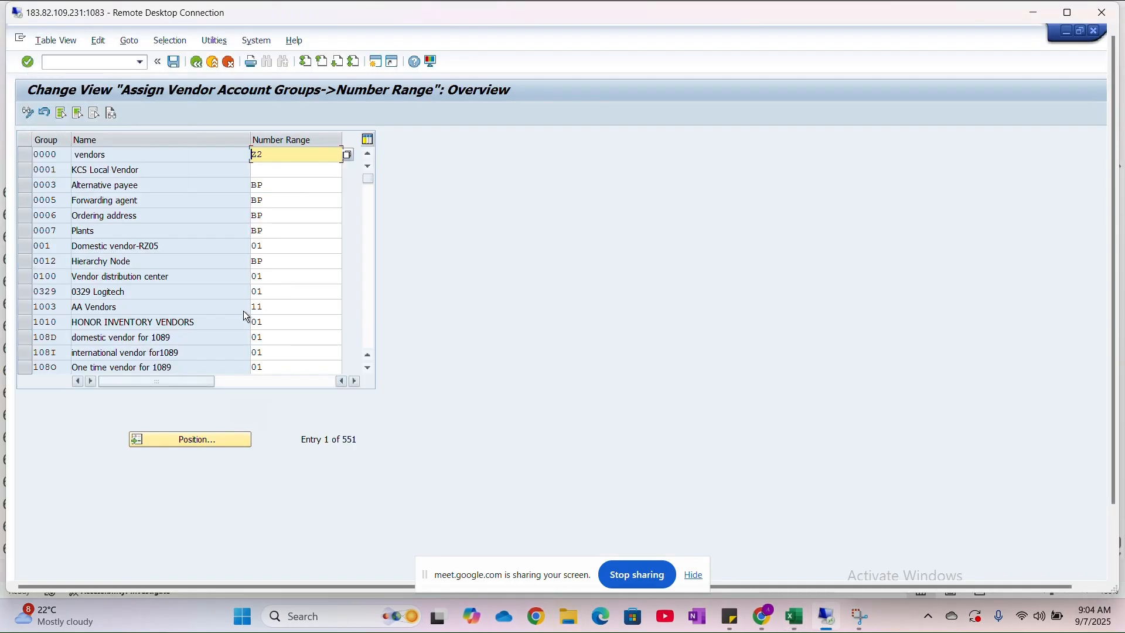
left_click(169, 439)
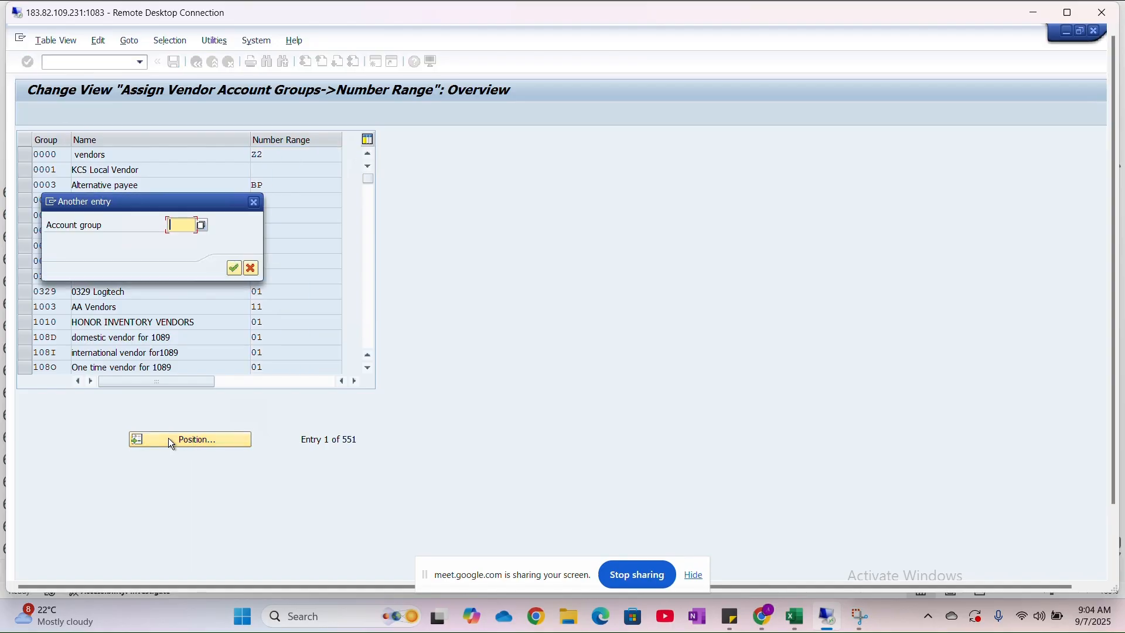
type("A001")
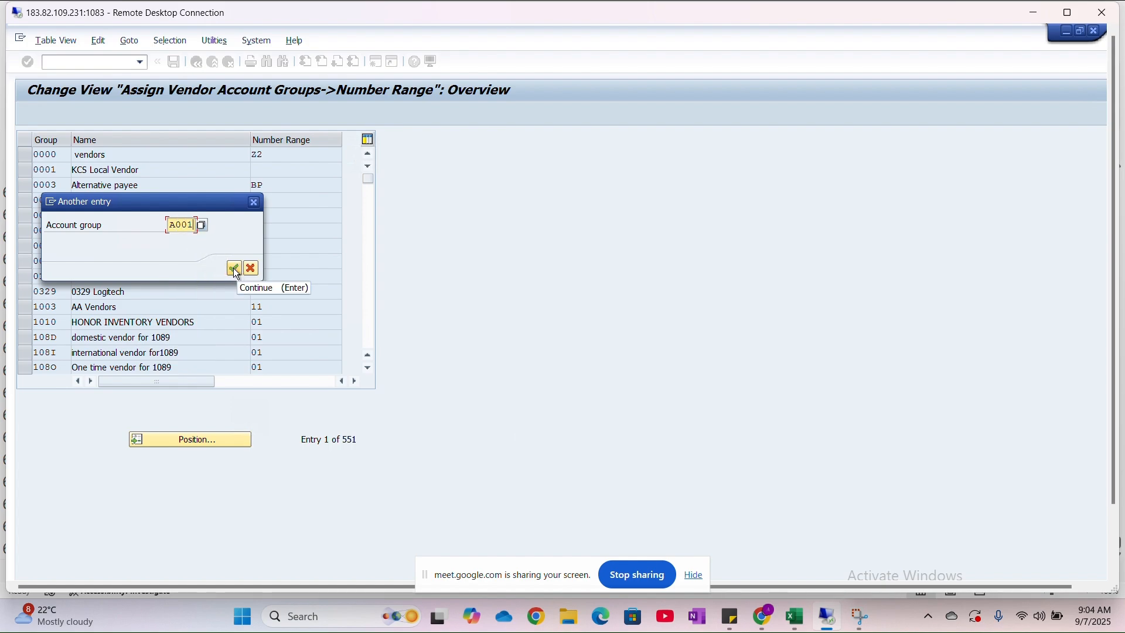
left_click(234, 268)
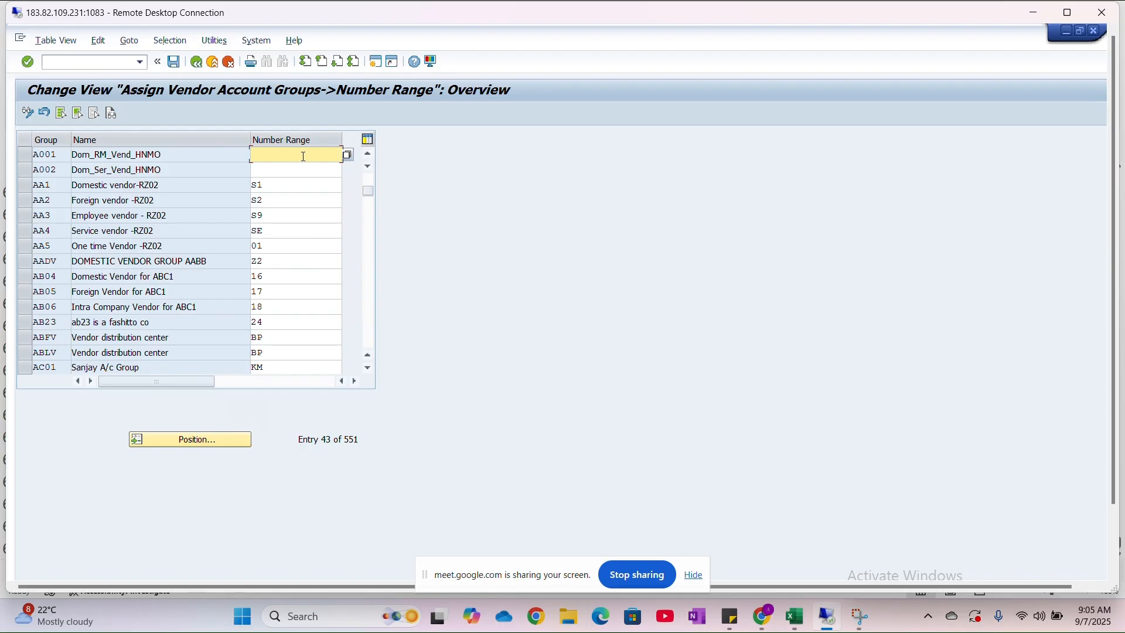
- Assign number range B5 to account group A001 and B6 to A002, and save under customizing request A4HK905021
type("B5")
left_click(326, 168)
type("B6")
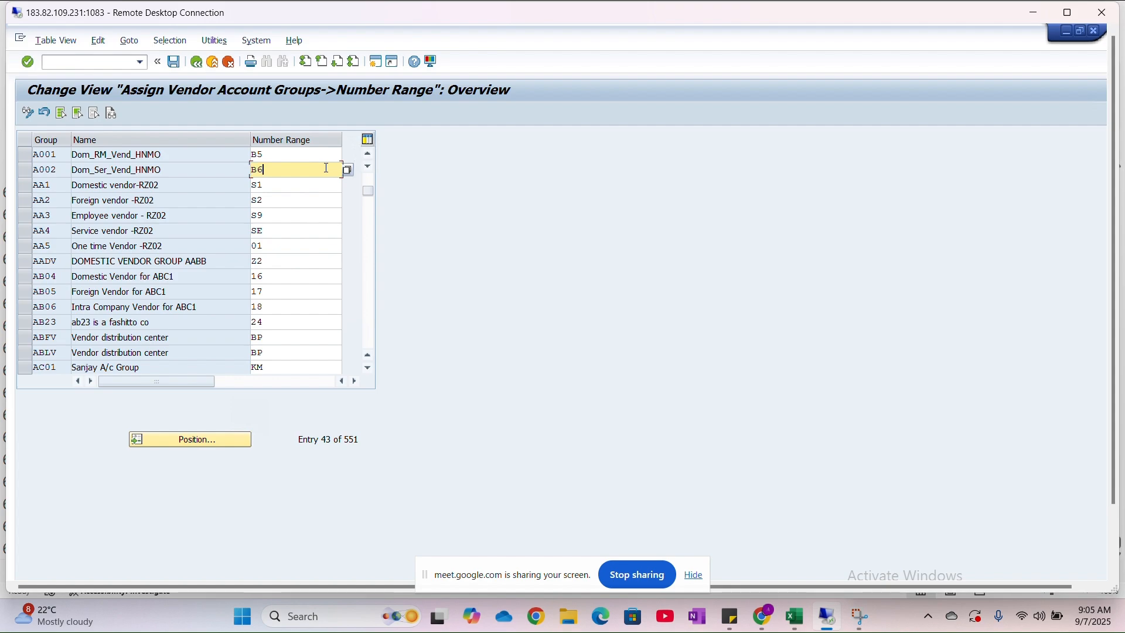
left_click(174, 62)
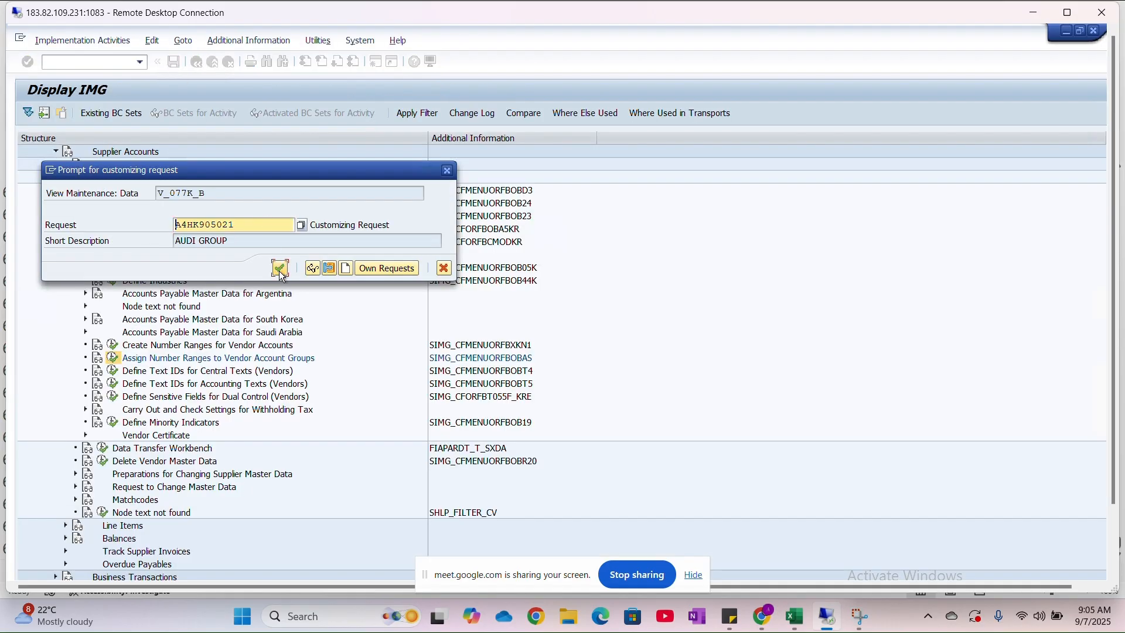
left_click(280, 269)
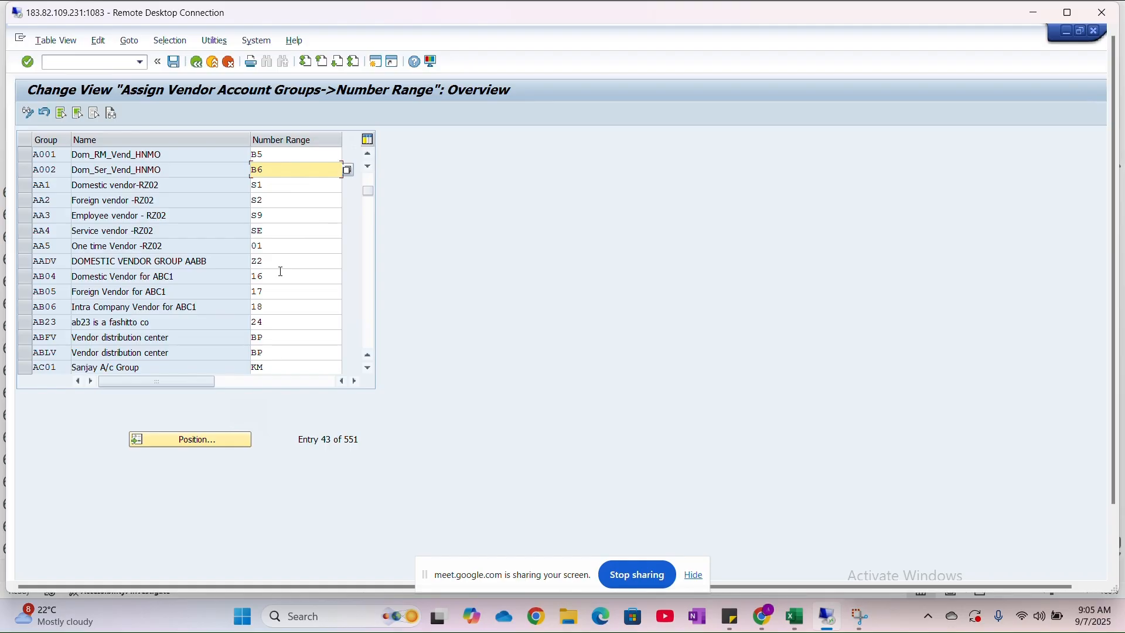
- Return to the Excel configuration checklist and select the "4. BP Groupings" item
key("alt+Tab")
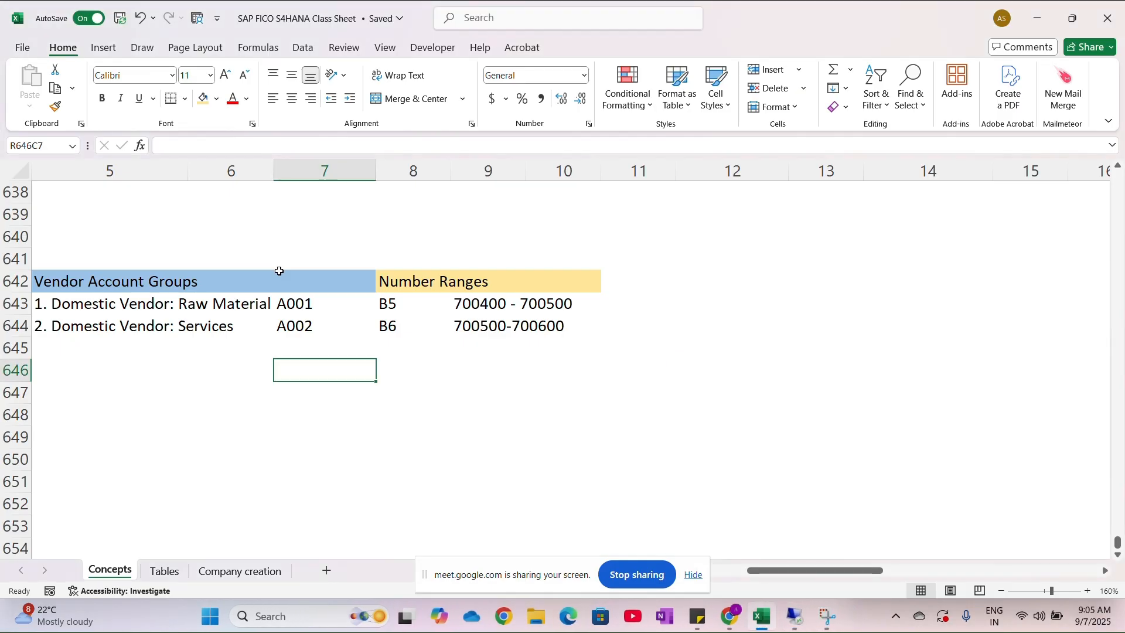
scroll(213, 305, "left", 5)
scroll(213, 308, "left", 2)
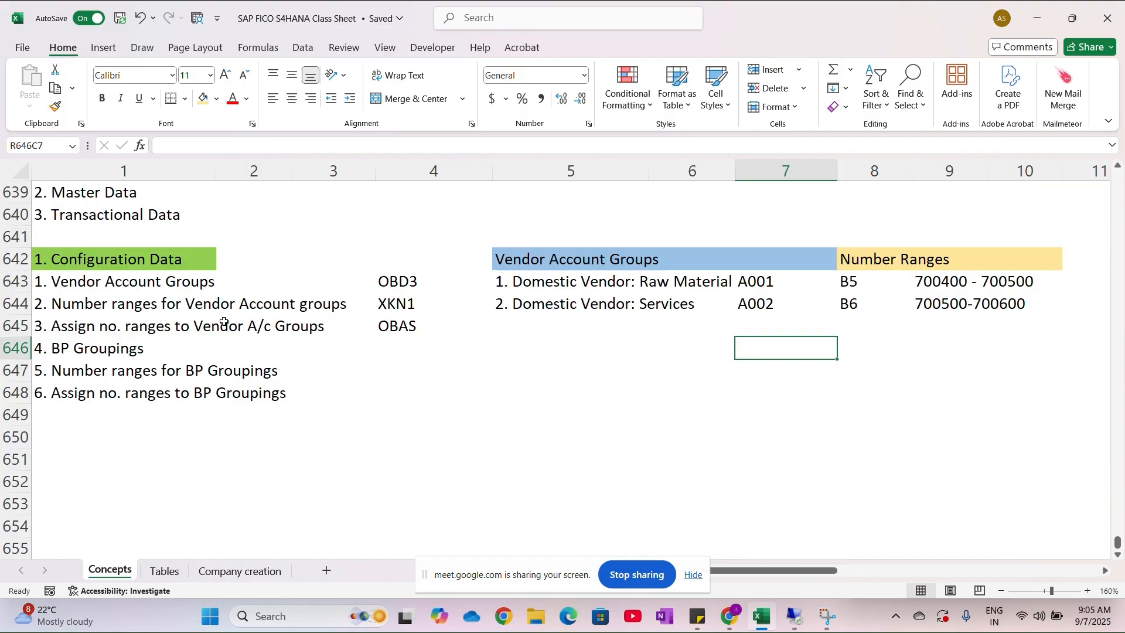
left_click(57, 350)
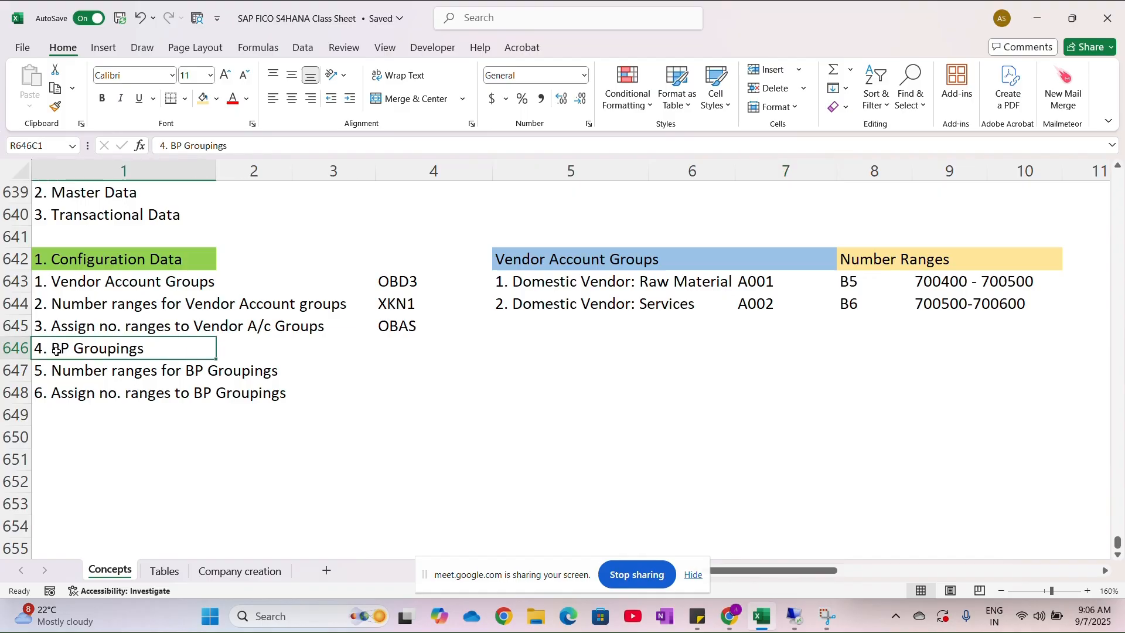
- Switch back to SAP and leave the vendor account group number range overview for the implementation guide
left_click(392, 357)
key("alt+Tab")
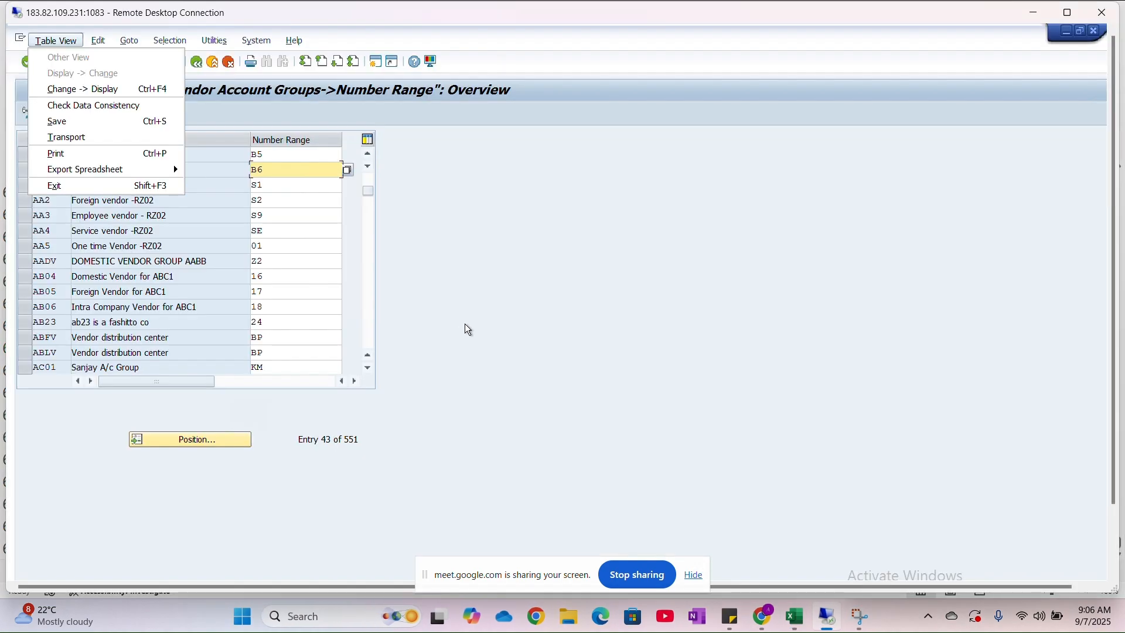
left_click(466, 324)
left_click(197, 62)
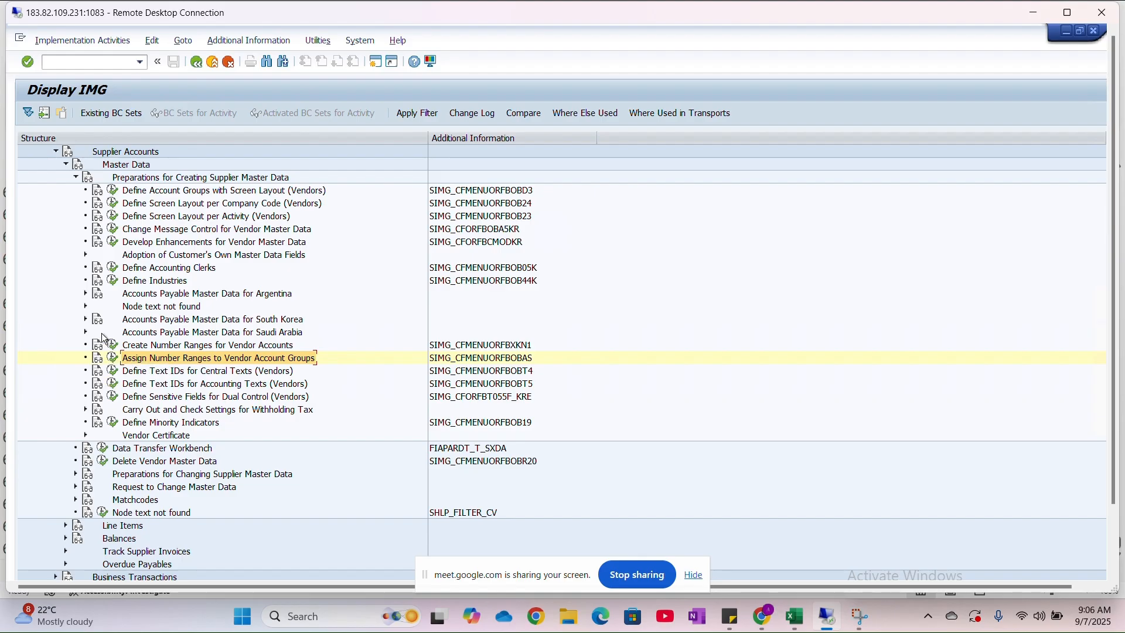
- Collapse the Accounts Receivable and Accounts Payable node and the Financial Accounting node in the implementation guide
scroll(103, 338, "up", 3)
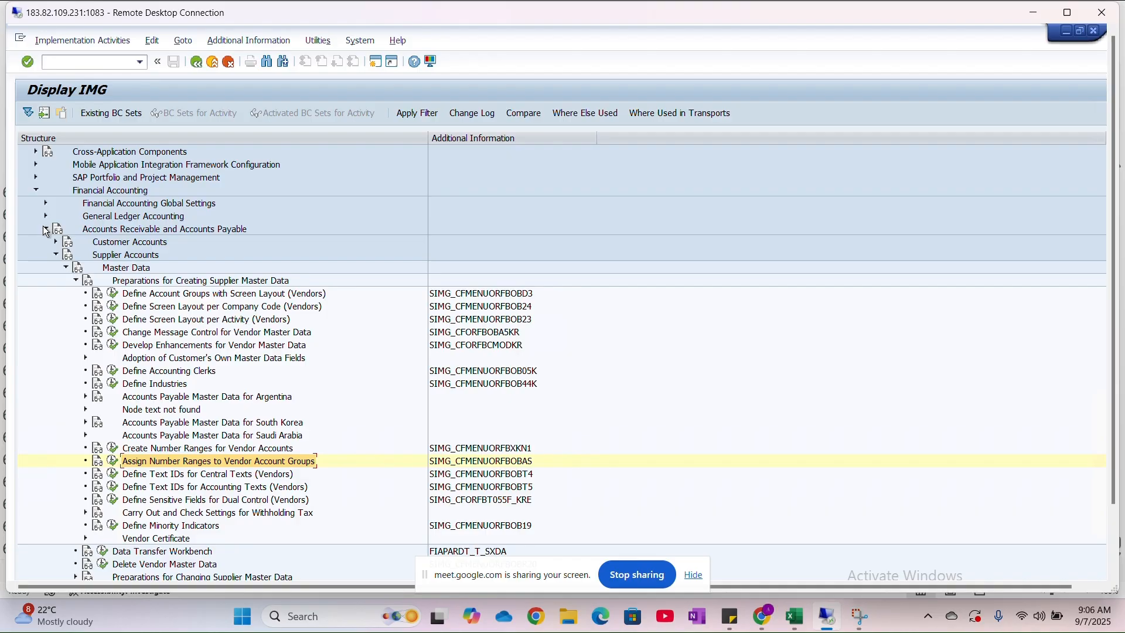
left_click(45, 229)
scroll(65, 203, "up", 2)
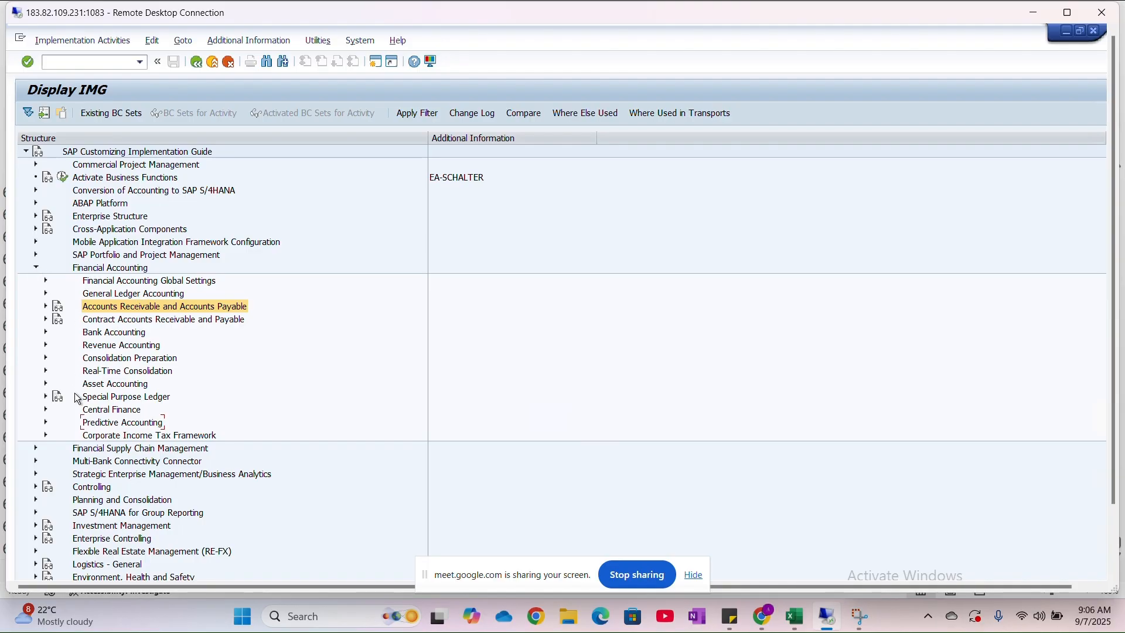
left_click(37, 270)
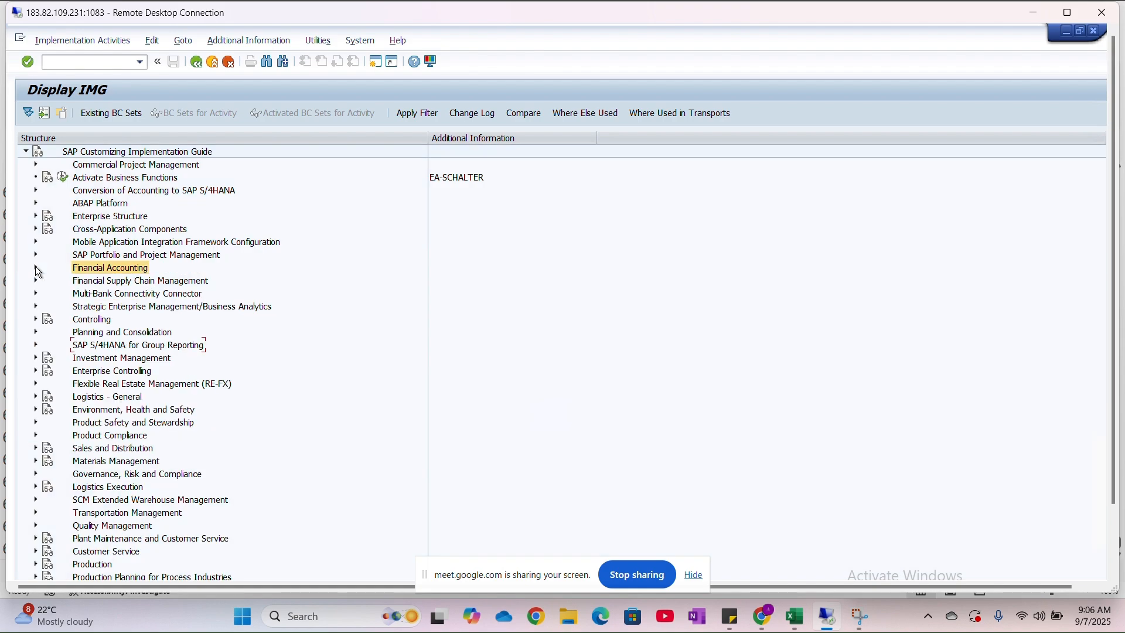
- Expand Cross-Application Components > SAP Business Partner > Business Partner > Basic Settings > Number Ranges and Groupings
left_click(76, 234)
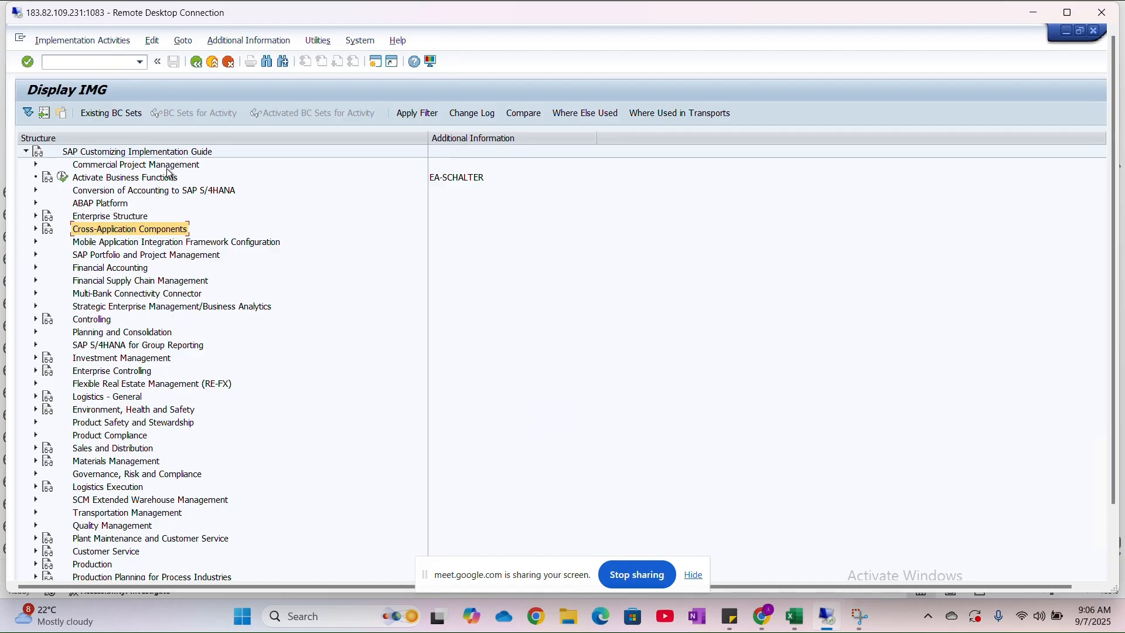
left_click(36, 230)
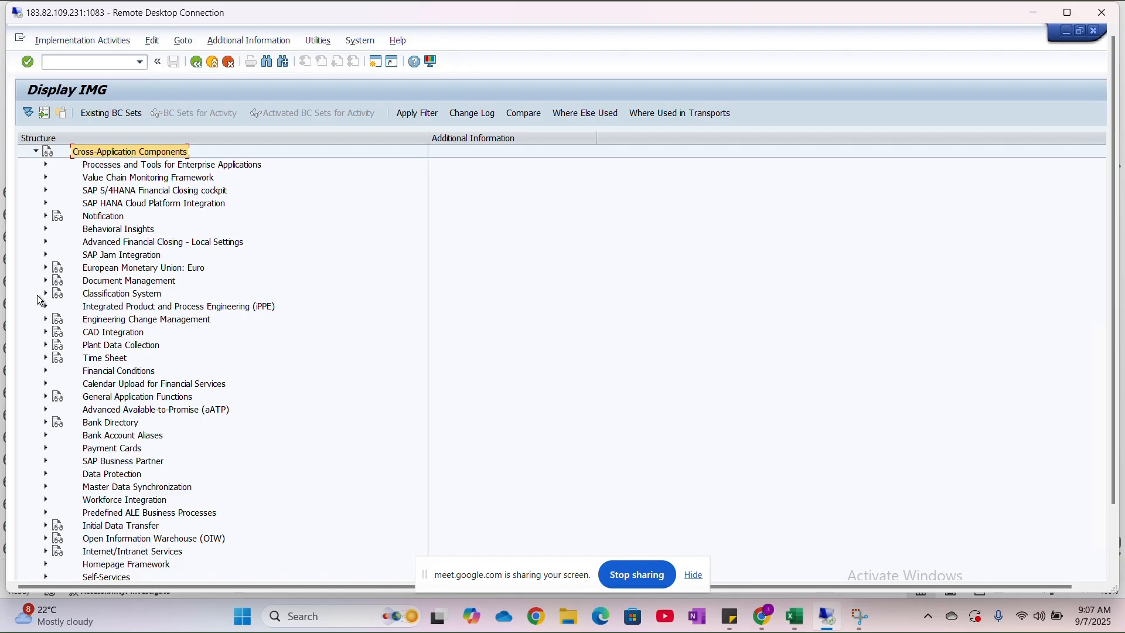
left_click(46, 461)
scroll(46, 460, "down", 2)
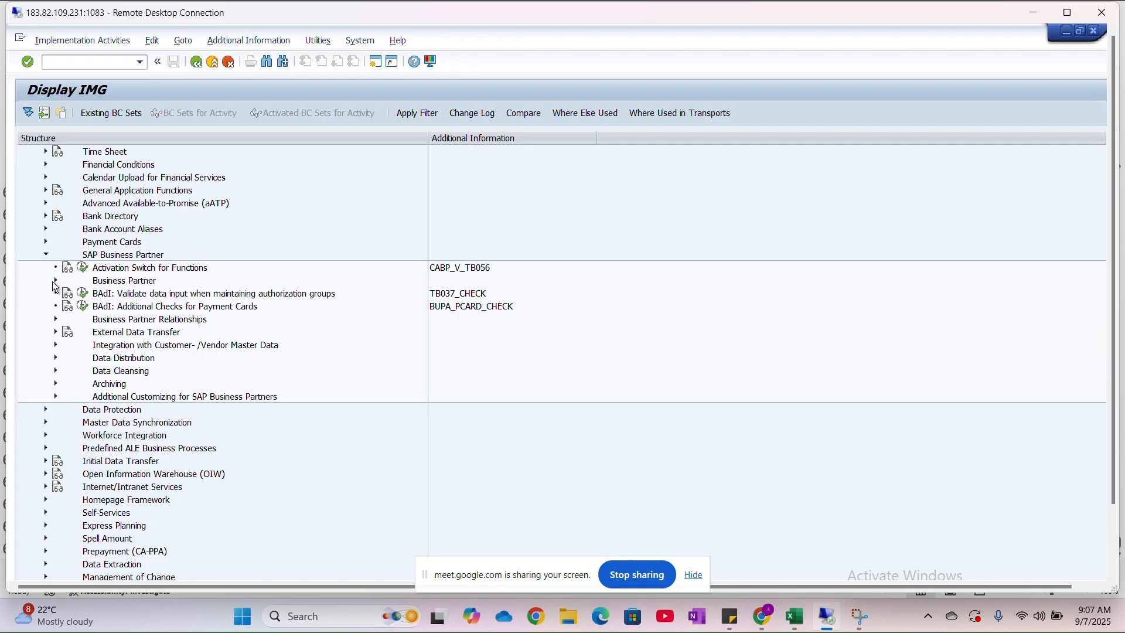
left_click(55, 281)
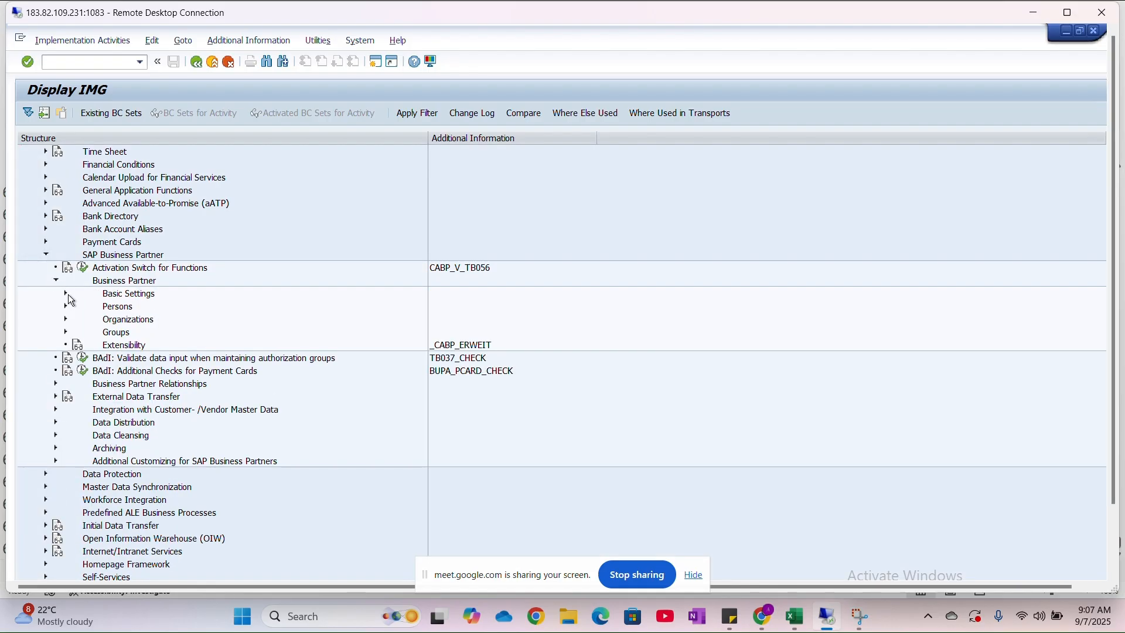
left_click(68, 297)
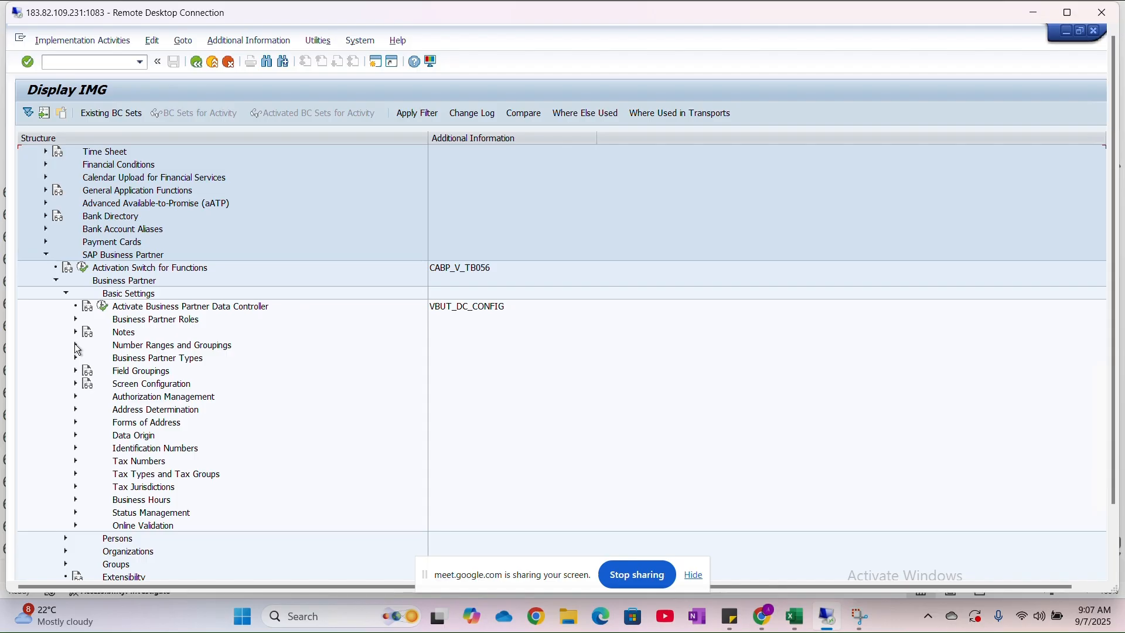
left_click(77, 346)
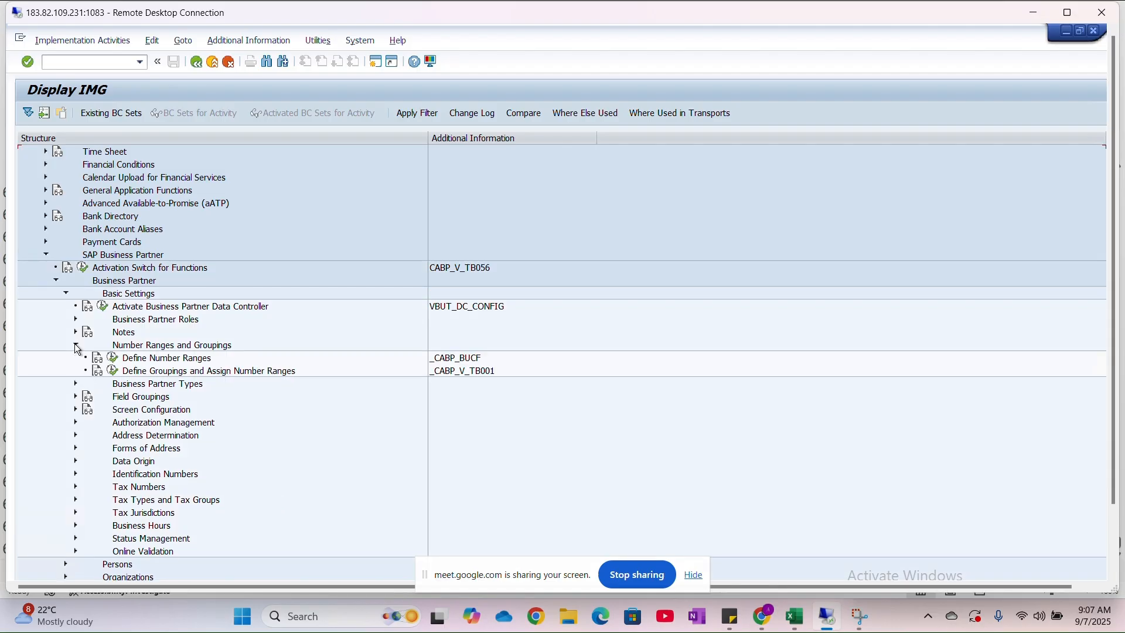
- Open the Define Number Ranges activity for business partners in interval change mode and examine the existing number ranges and their intervals
left_click(109, 360)
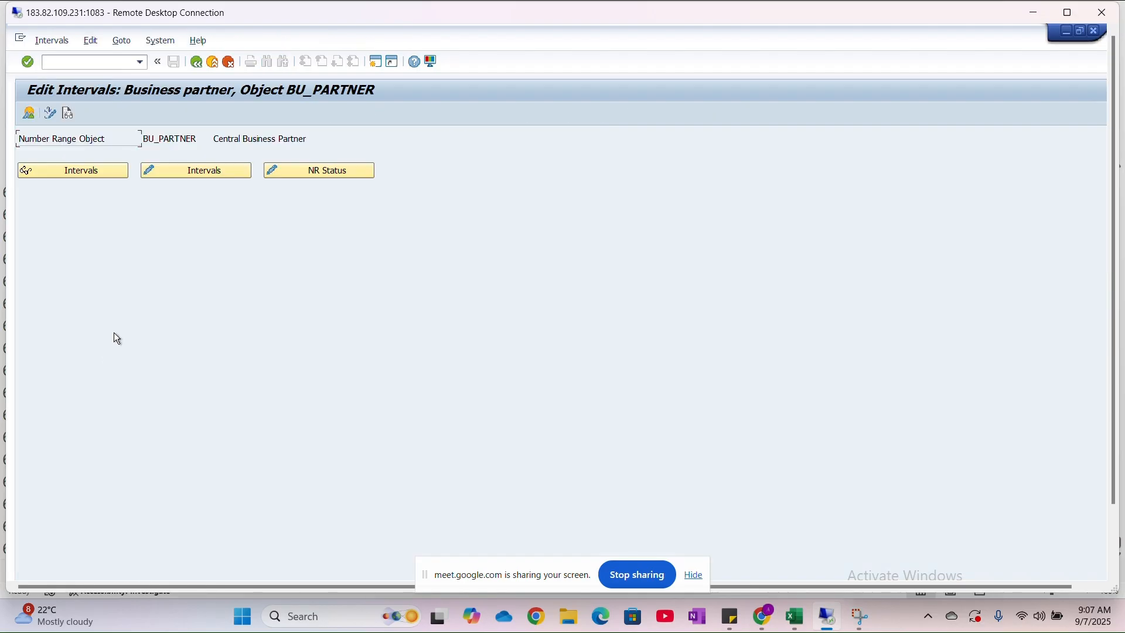
left_click(196, 171)
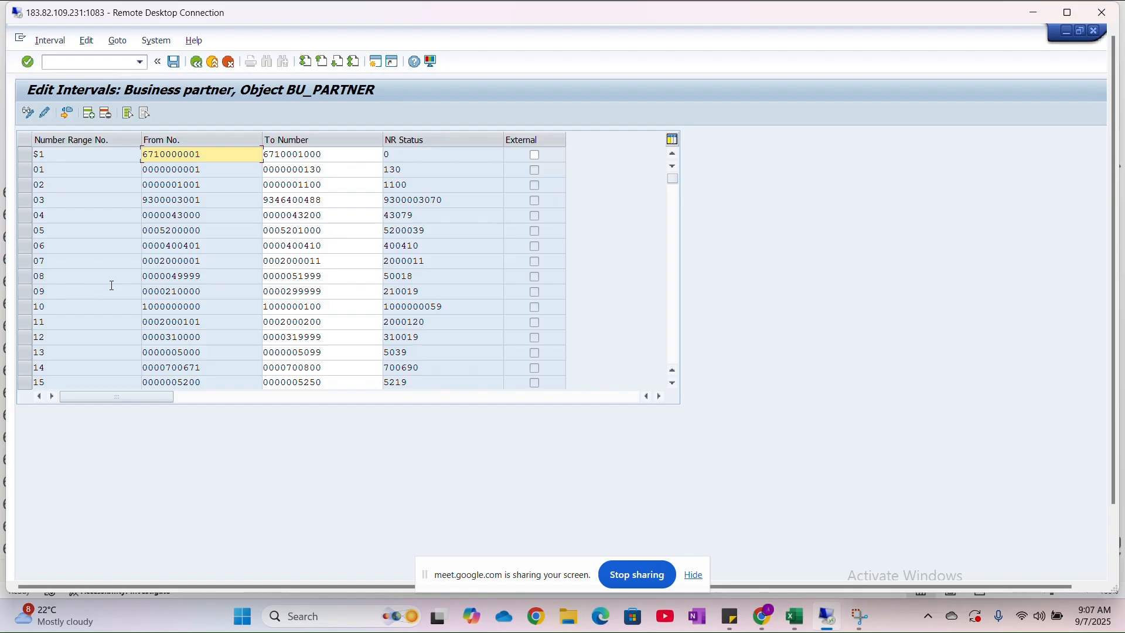
scroll(111, 286, "down", 5)
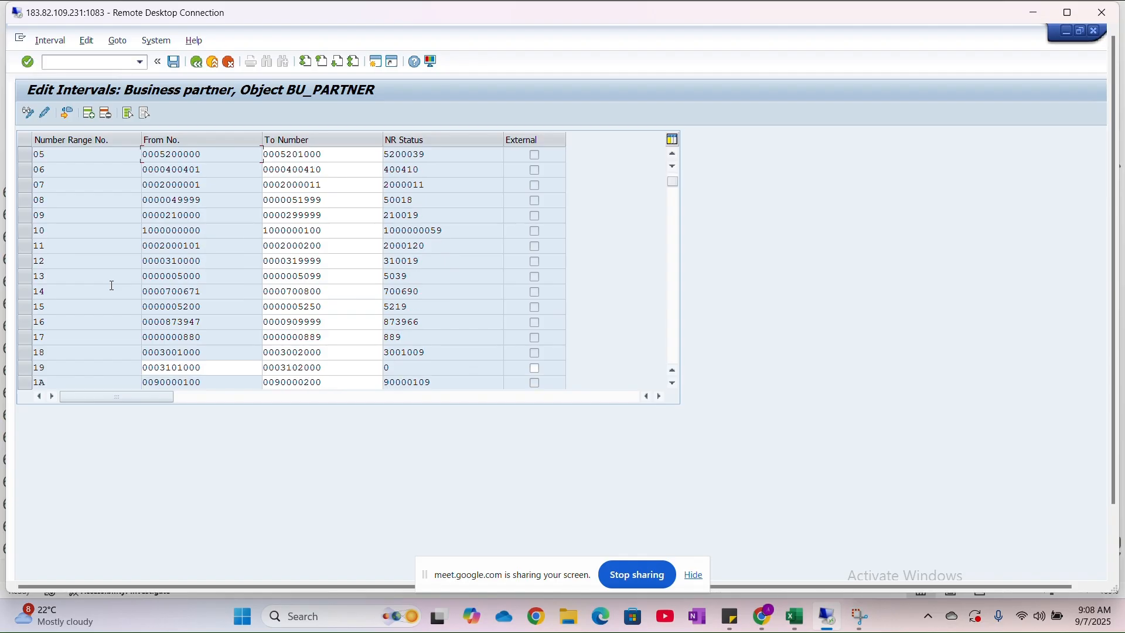
scroll(111, 286, "down", 3)
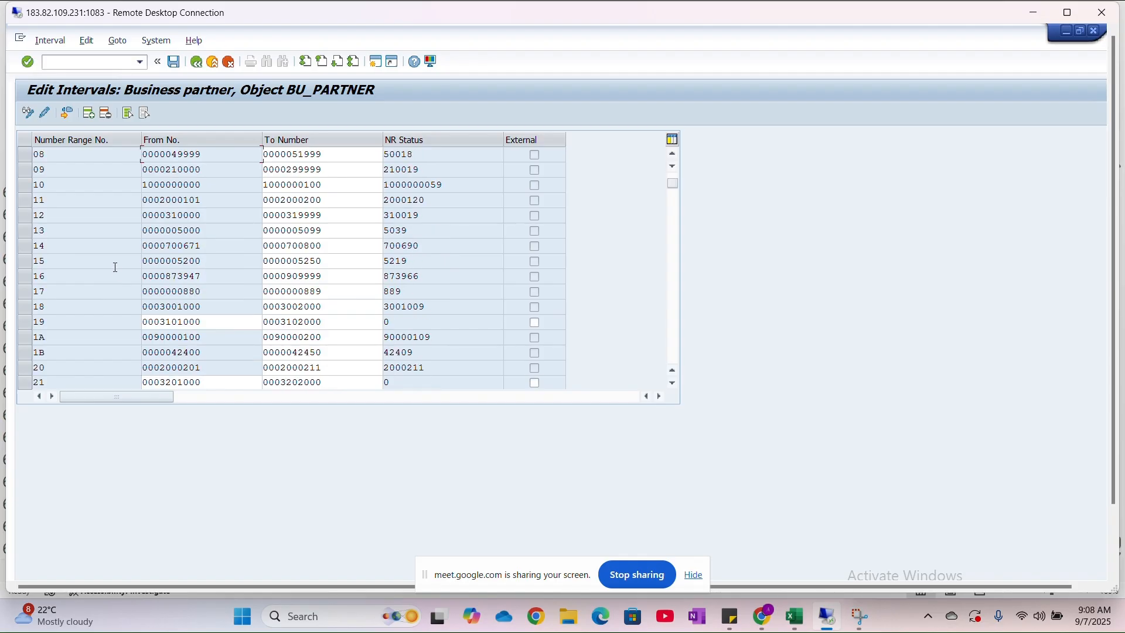
scroll(116, 268, "down", 4)
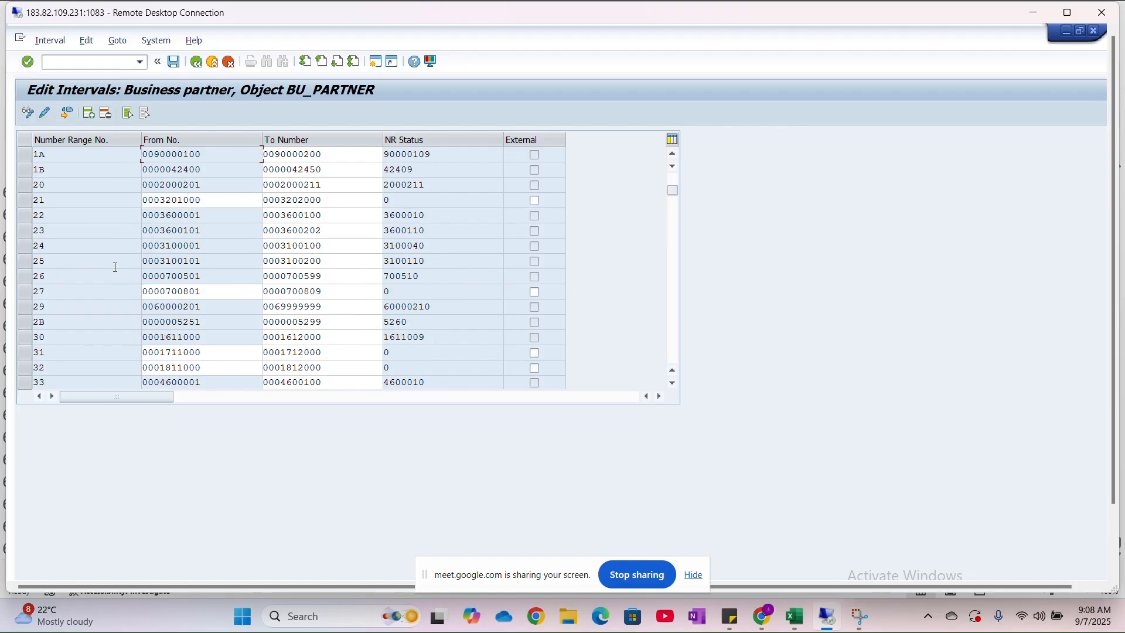
scroll(116, 267, "down", 3)
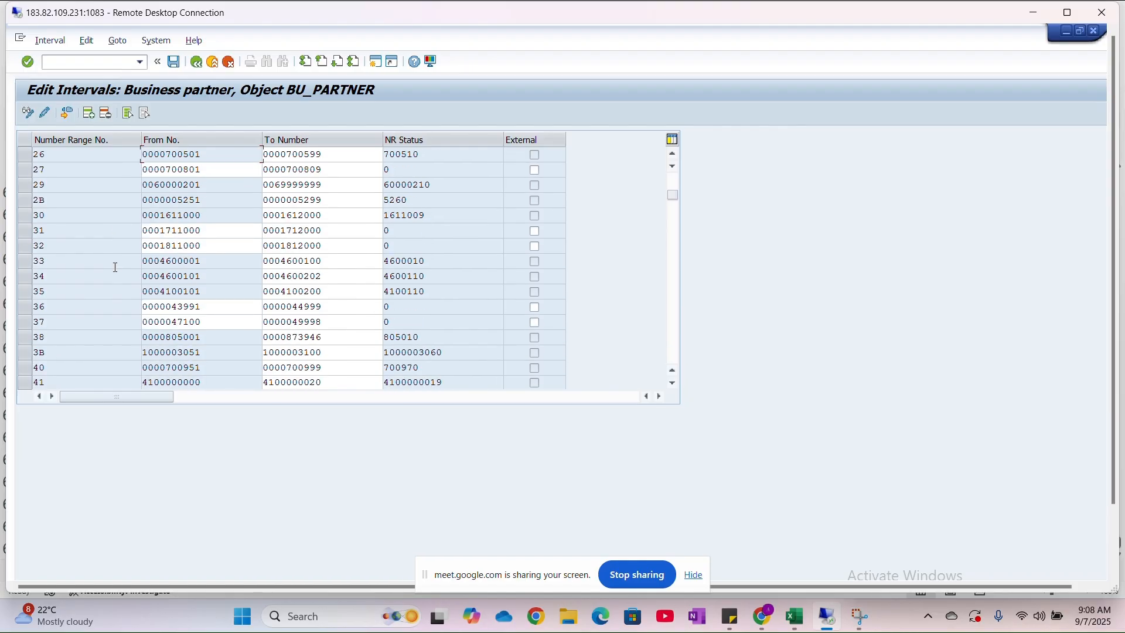
scroll(363, 292, "down", 15)
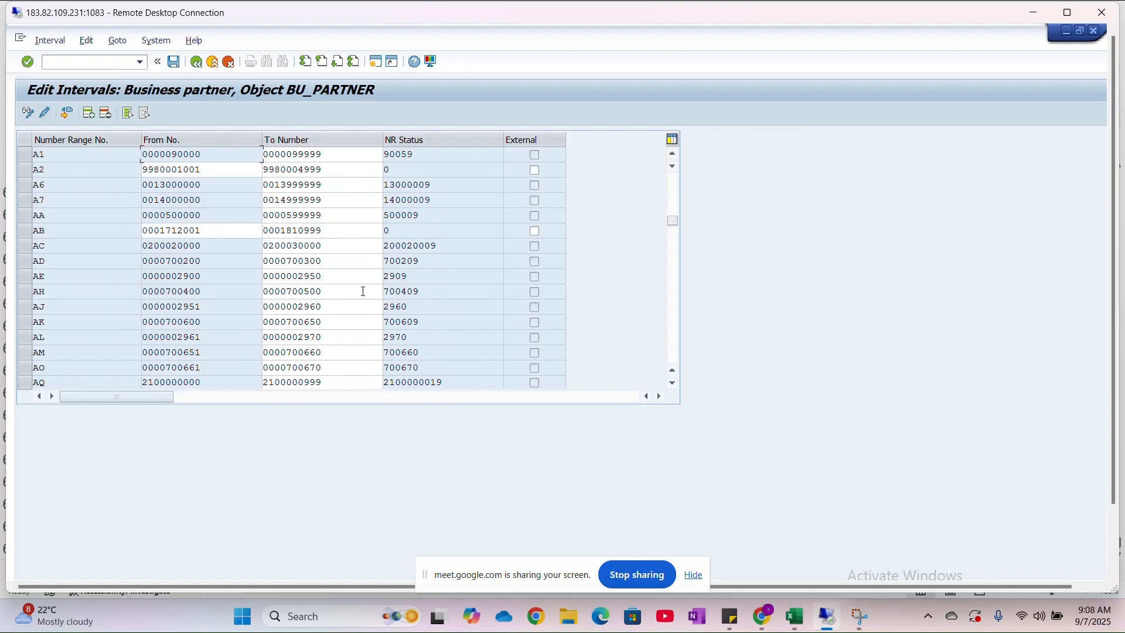
scroll(364, 292, "up", 2)
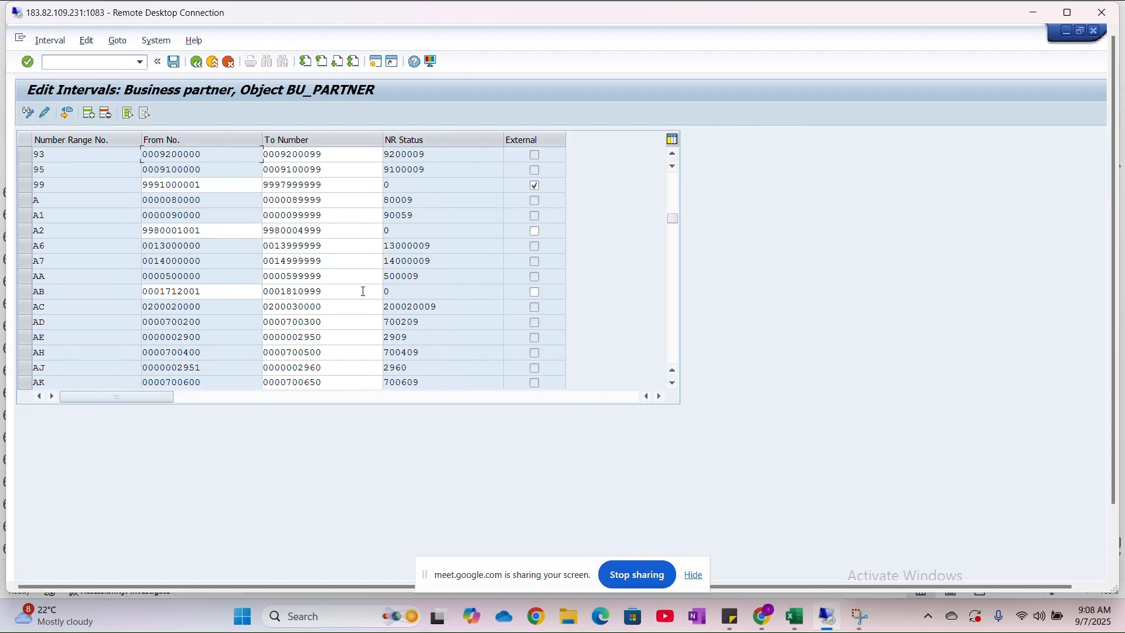
scroll(363, 291, "down", 3)
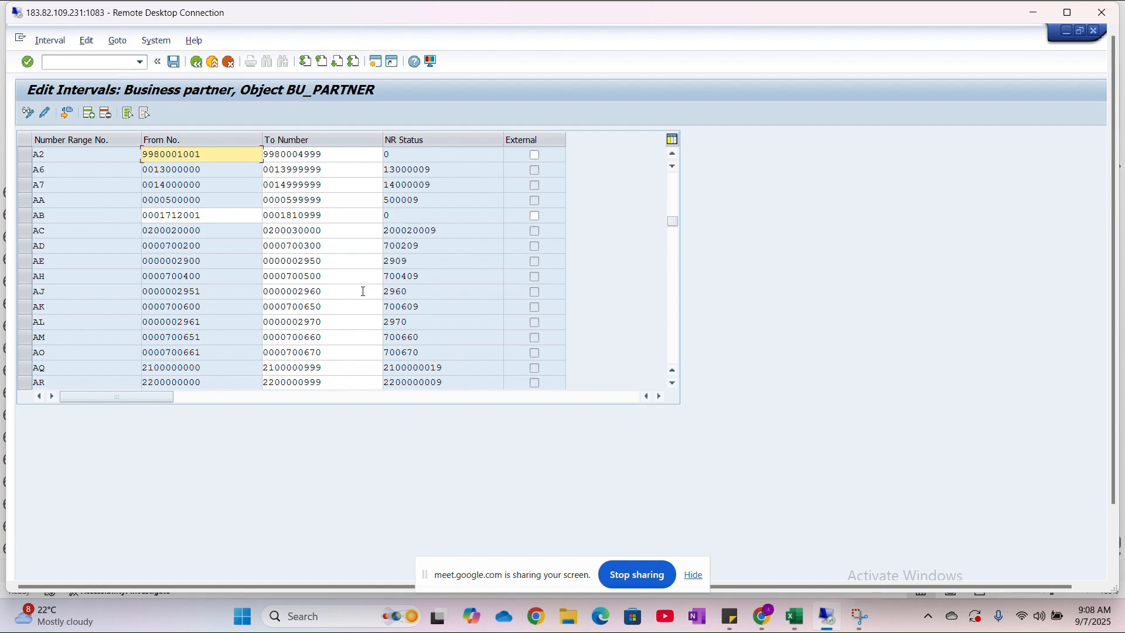
scroll(364, 292, "down", 6)
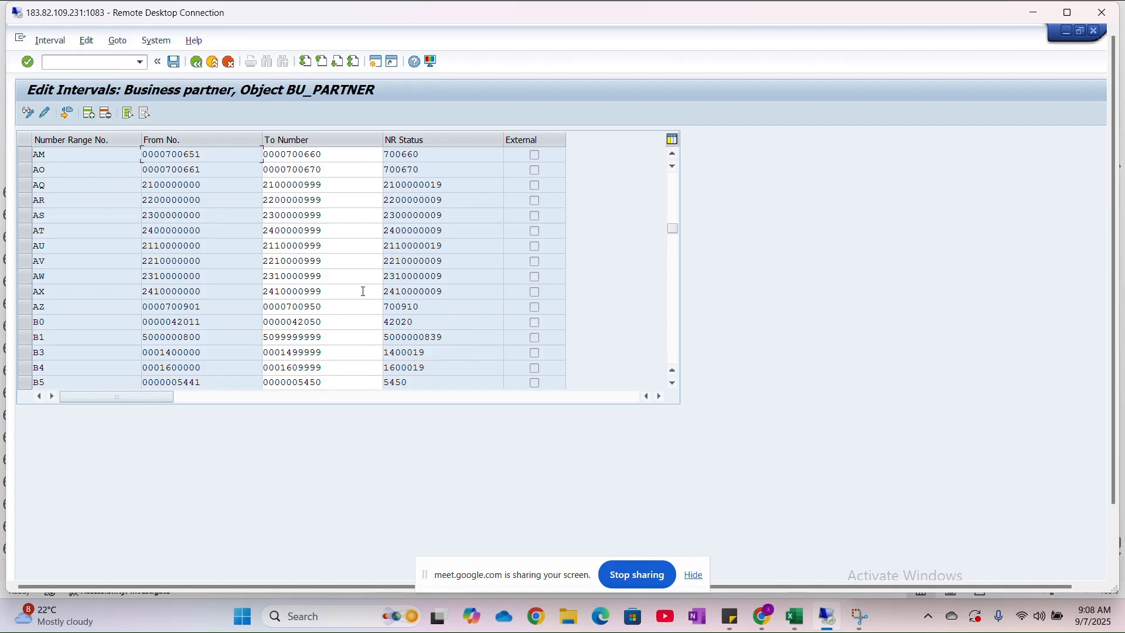
scroll(363, 291, "down", 1)
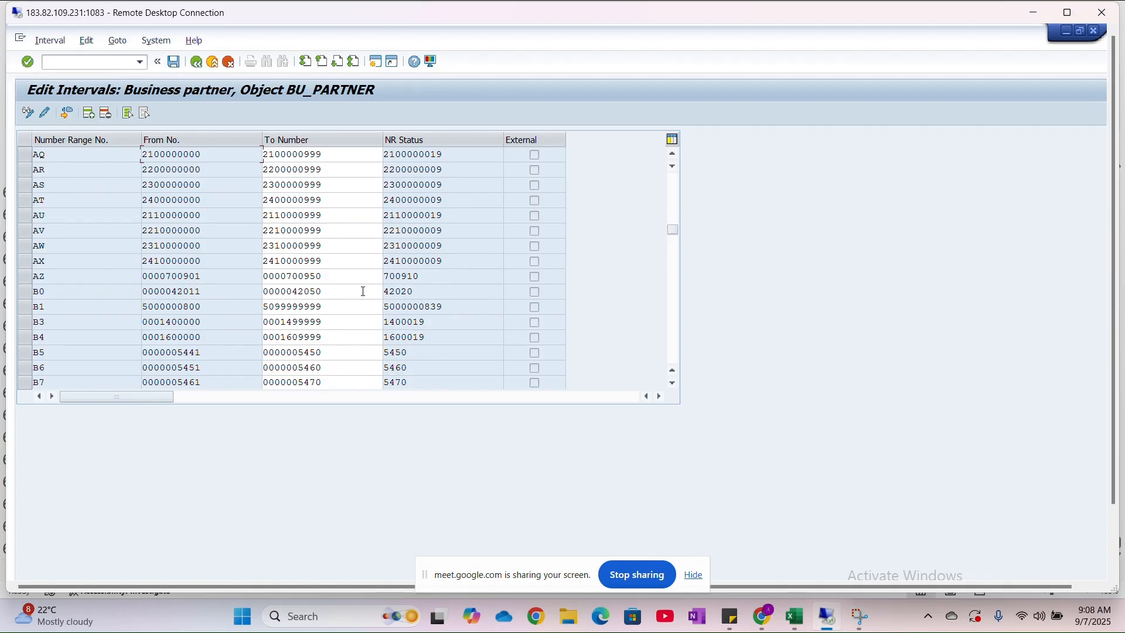
scroll(363, 293, "down", 1)
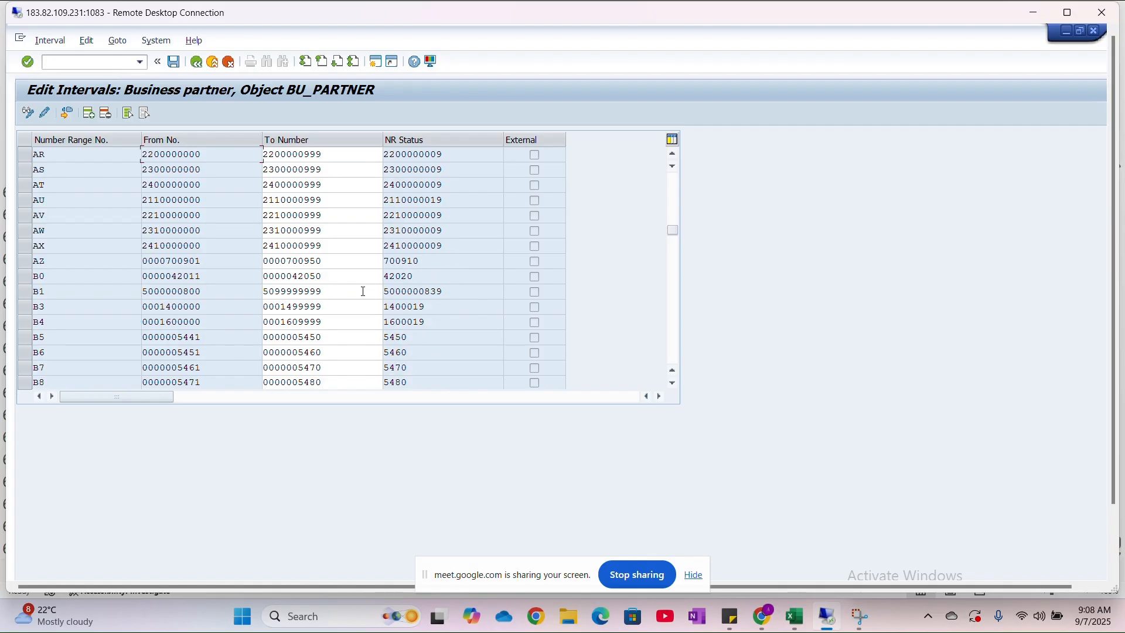
scroll(364, 291, "down", 3)
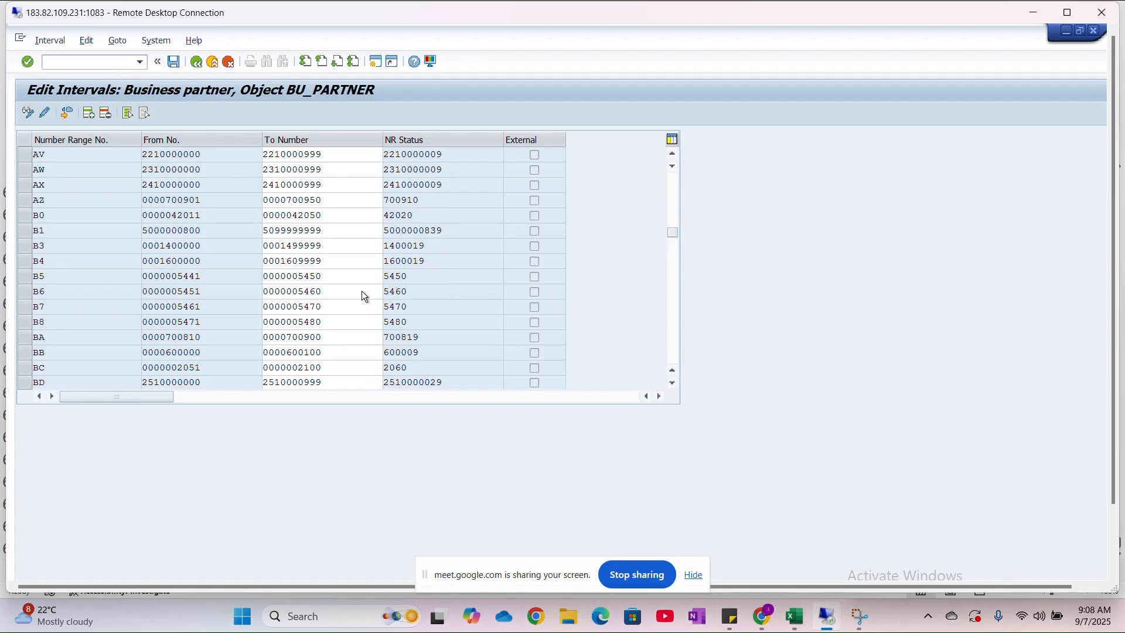
scroll(362, 292, "down", 2)
scroll(363, 291, "down", 3)
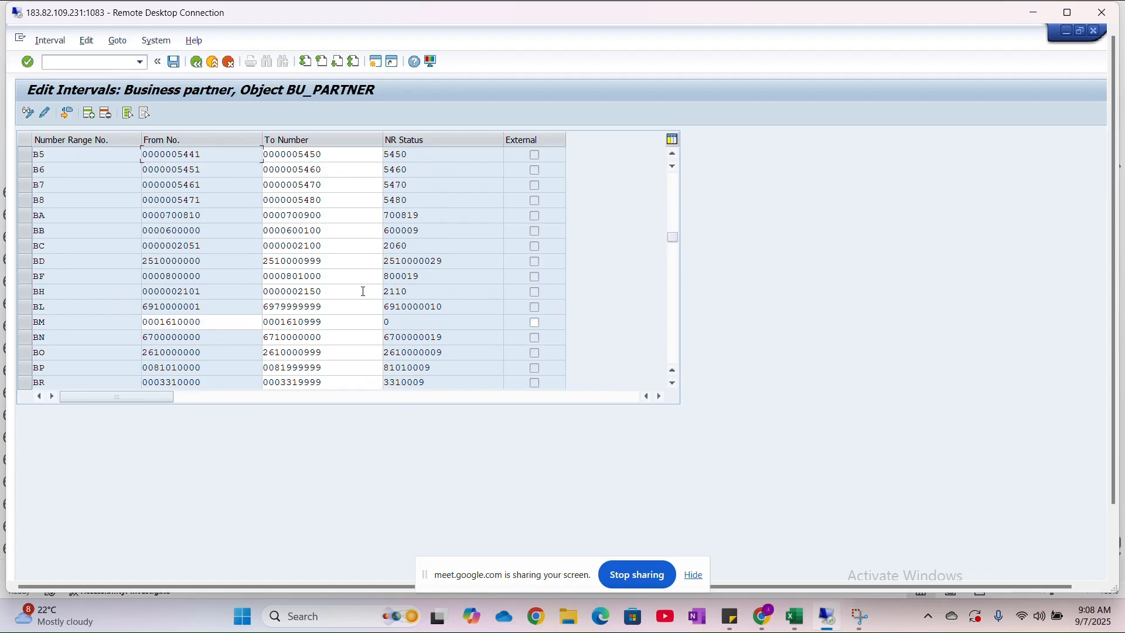
scroll(363, 291, "down", 1)
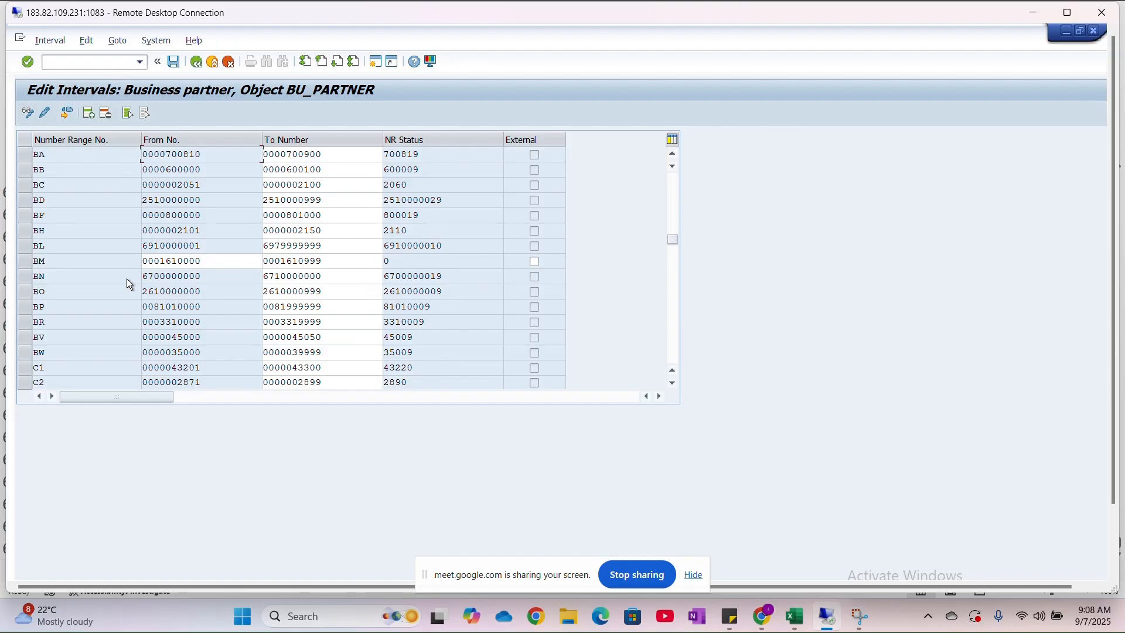
scroll(130, 285, "down", 12)
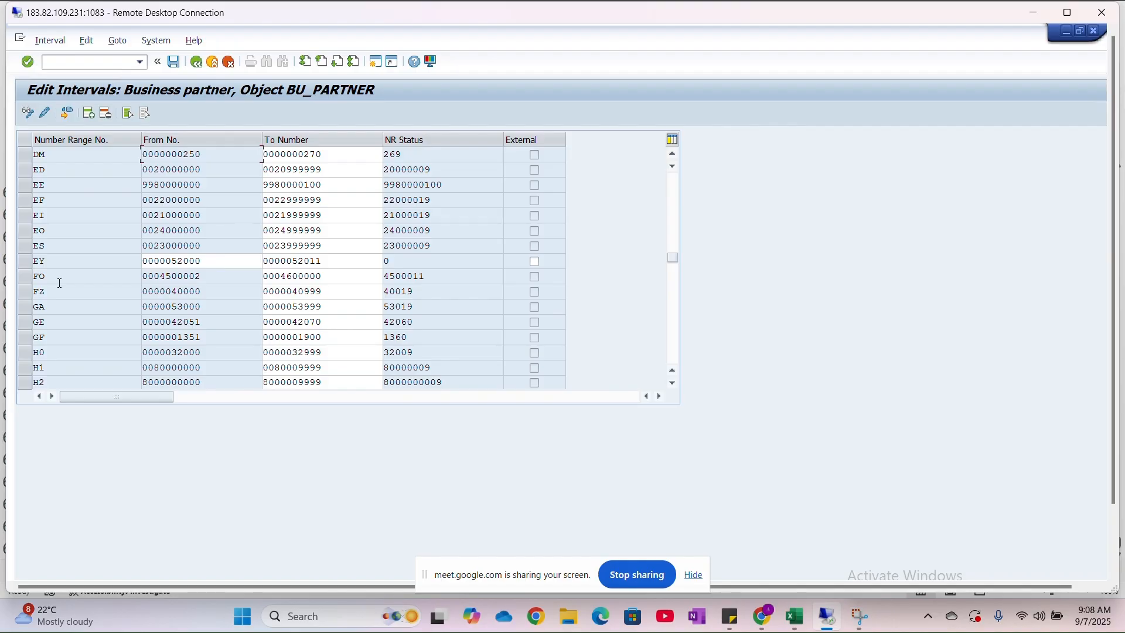
- Switch to the Excel sheet and copy the "4. BP Groupings" item into row 646, column 5, below the vendor account groups
key("alt+Tab")
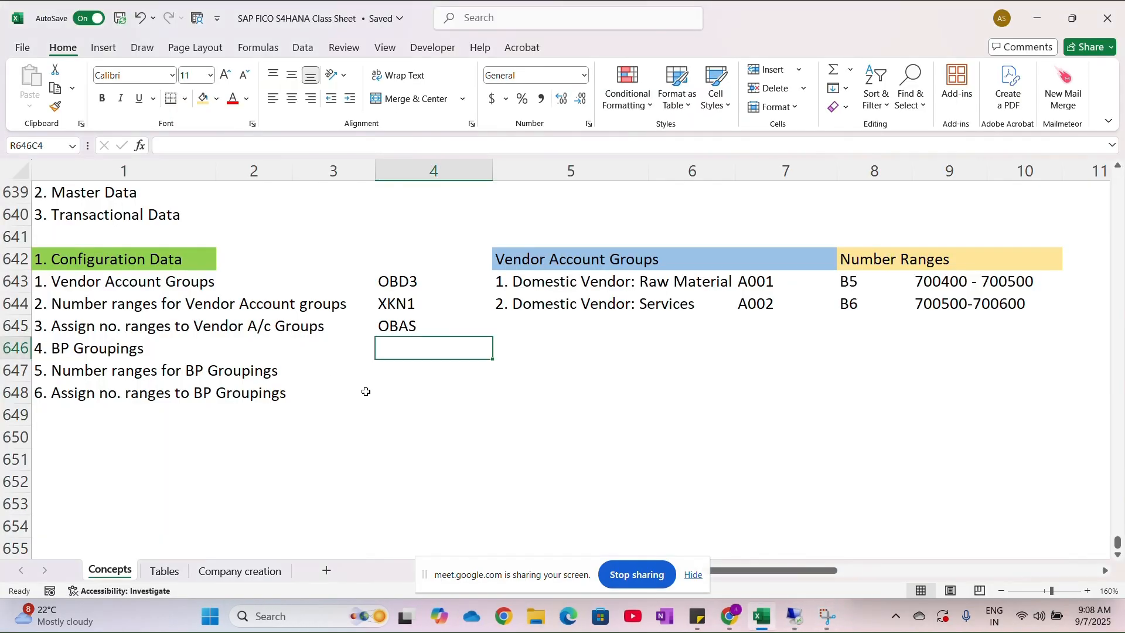
scroll(428, 422, "right", 3)
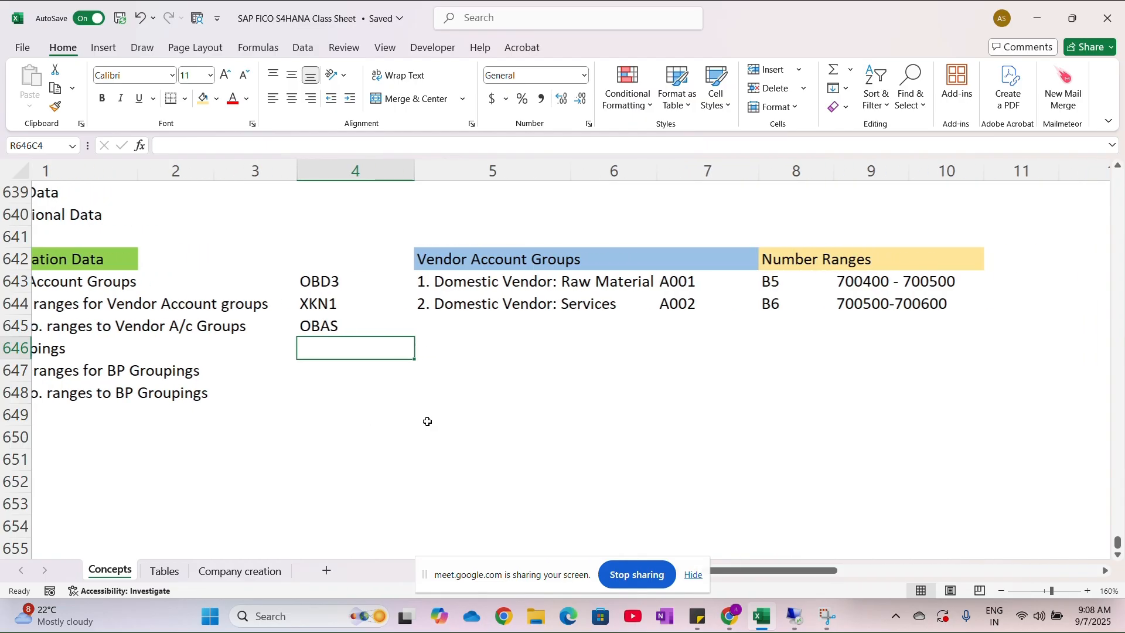
scroll(428, 422, "right", 3)
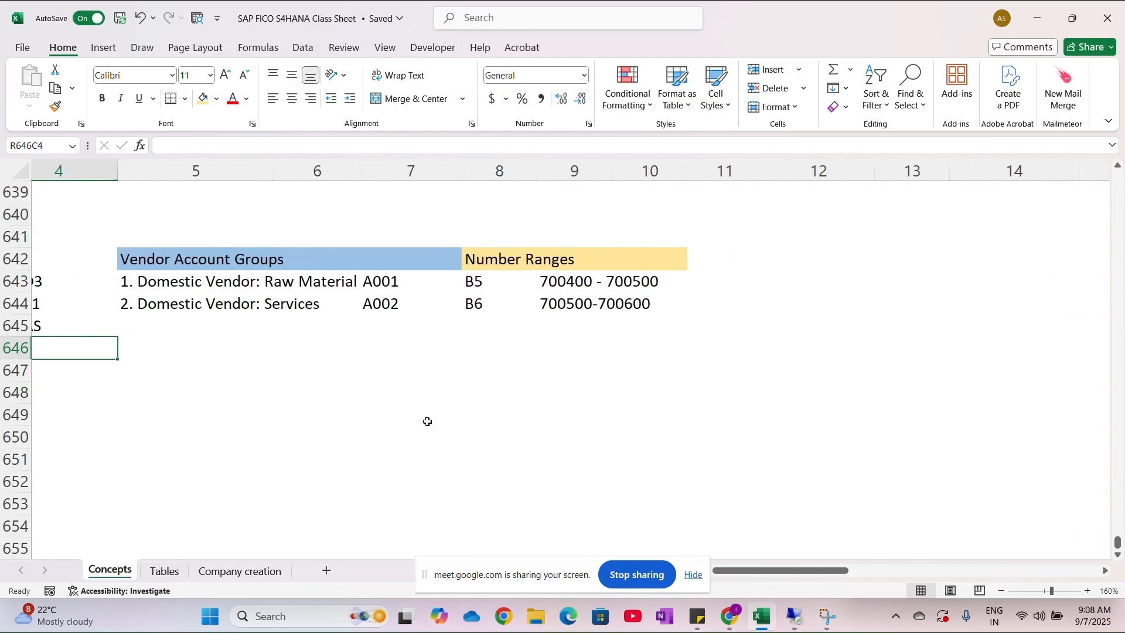
scroll(427, 422, "left", 5)
left_click(154, 353)
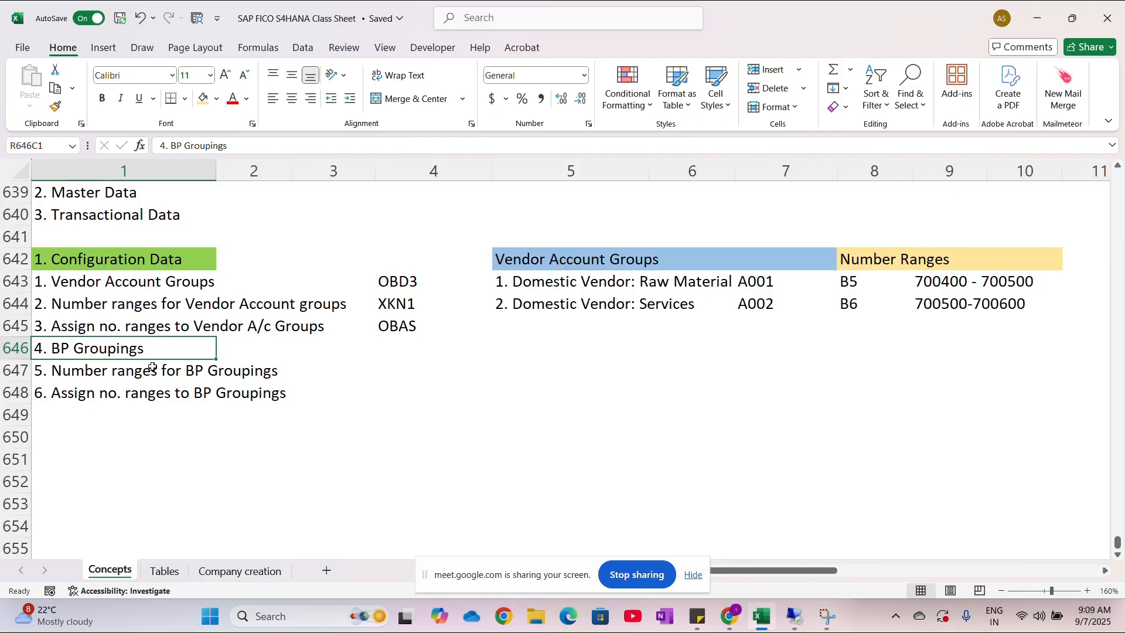
key("ctrl+c")
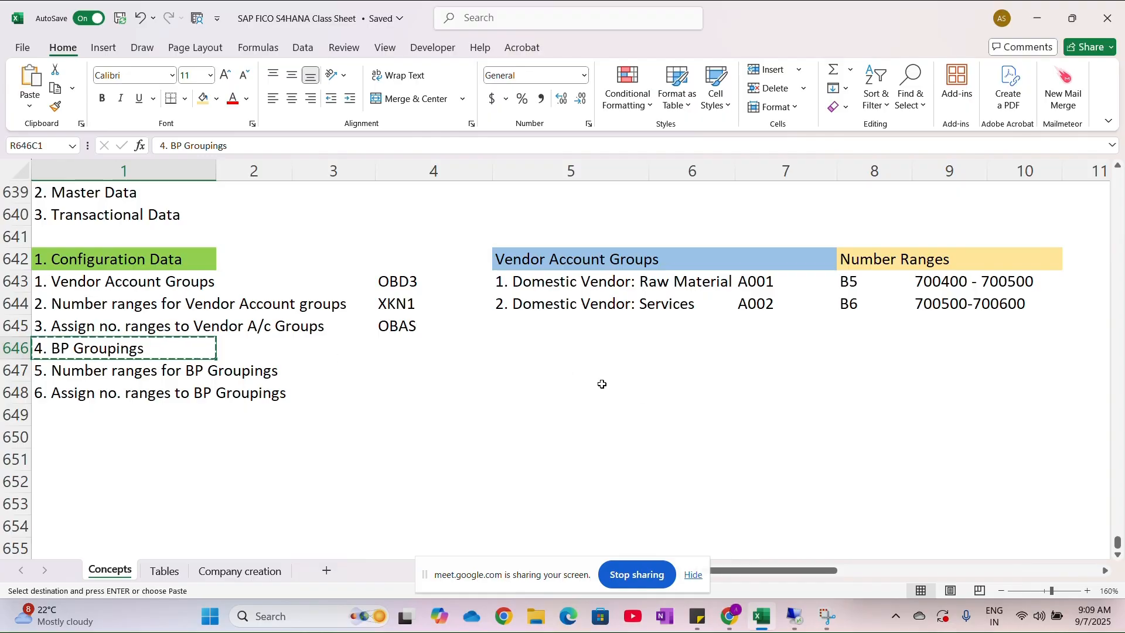
left_click(589, 349)
key("ctrl+v")
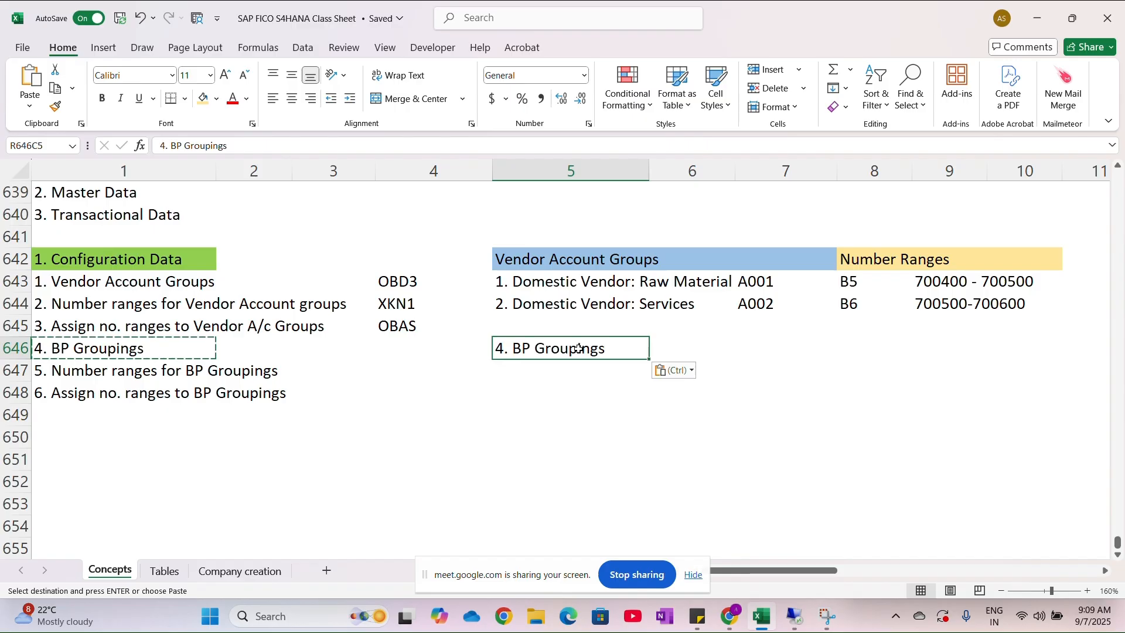
- Fill the BP Groupings heading across row 646, columns 5 to 7, with the same blue as the Vendor Account Groups heading
left_click(814, 350)
left_click_drag(736, 357, 580, 354)
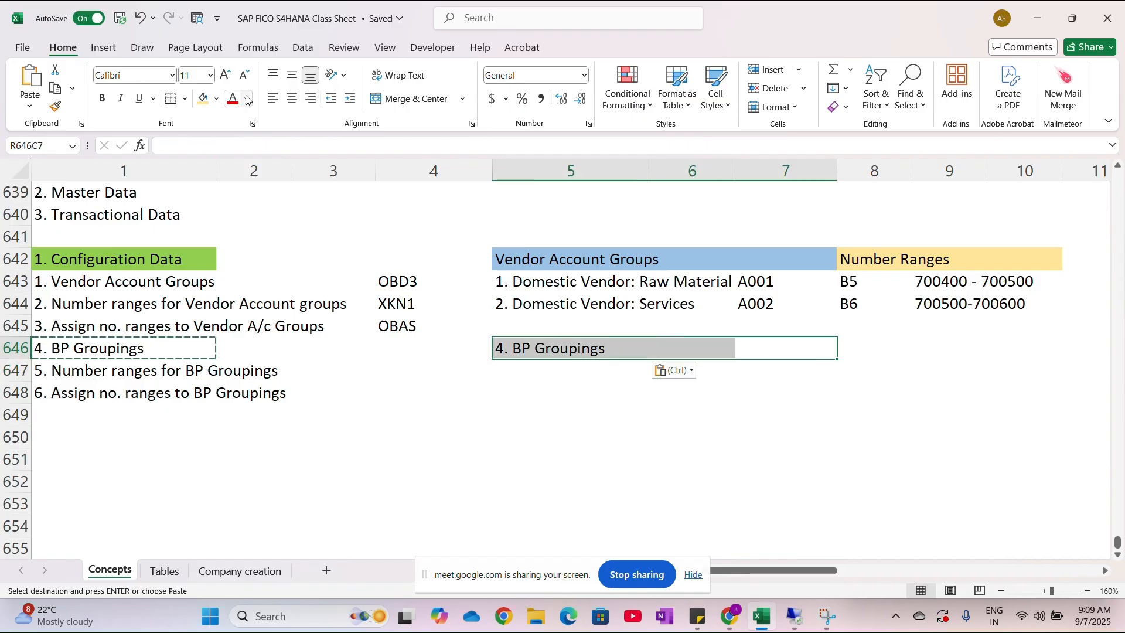
left_click(217, 98)
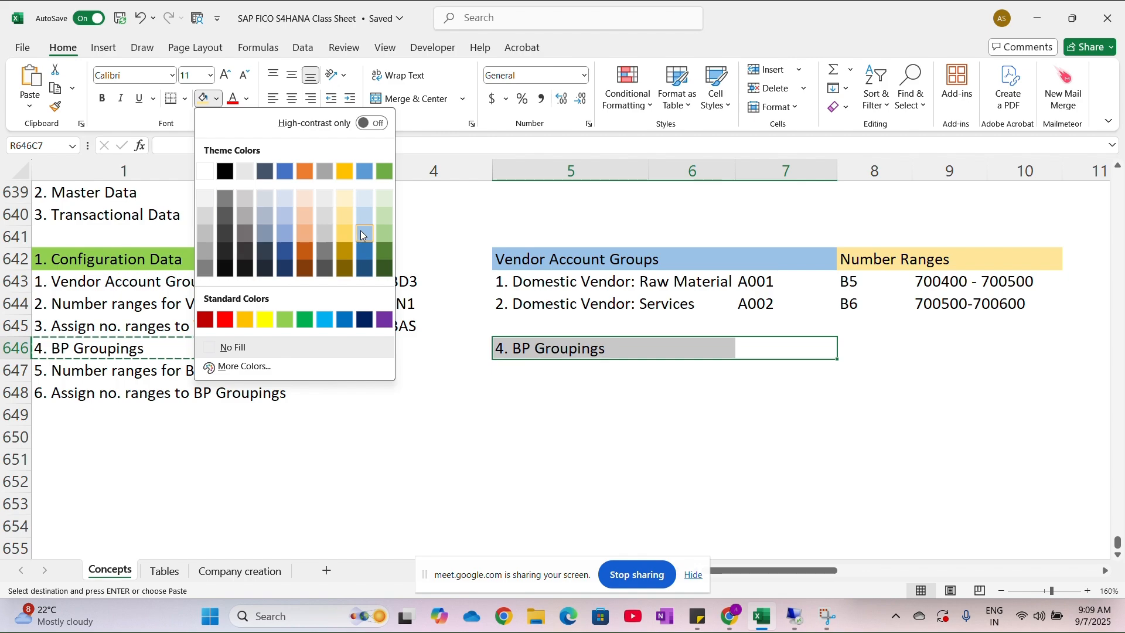
left_click(363, 235)
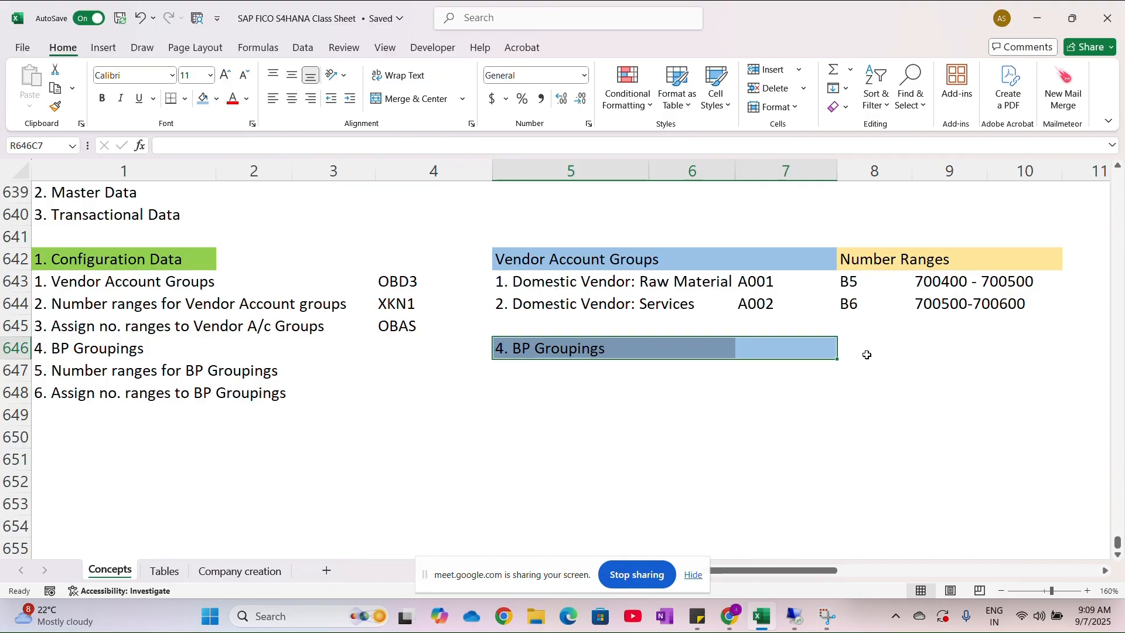
- Add a "Number Ranges" heading in row 646, column 8, and fill columns 8 to 10 with the light gold of the heading above
left_click(870, 355)
type("N")
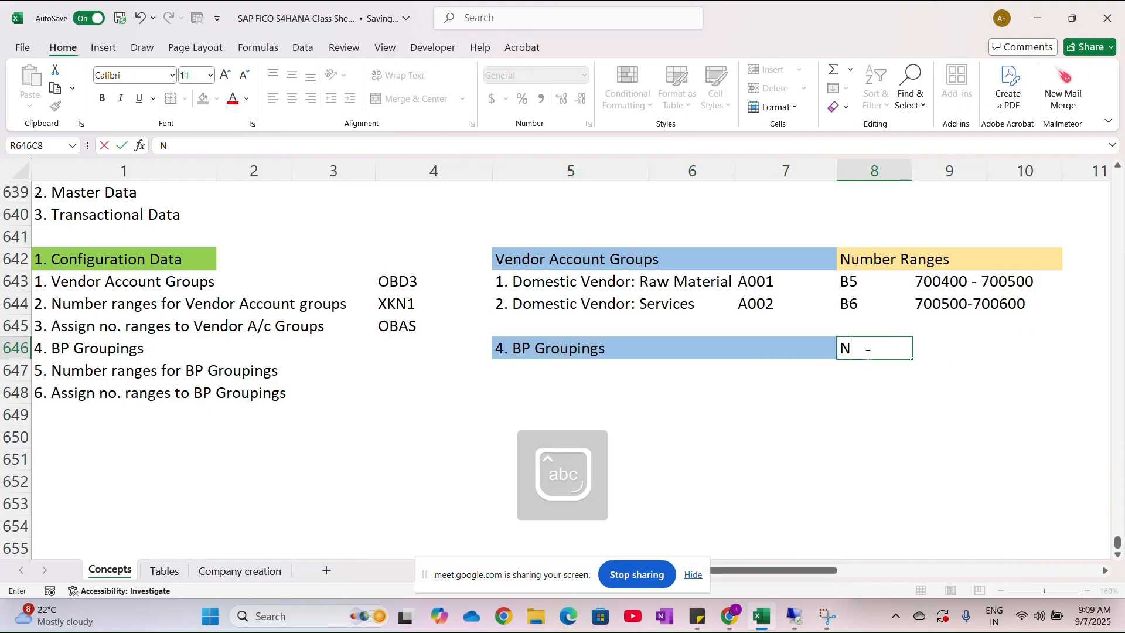
type("umber Ranges")
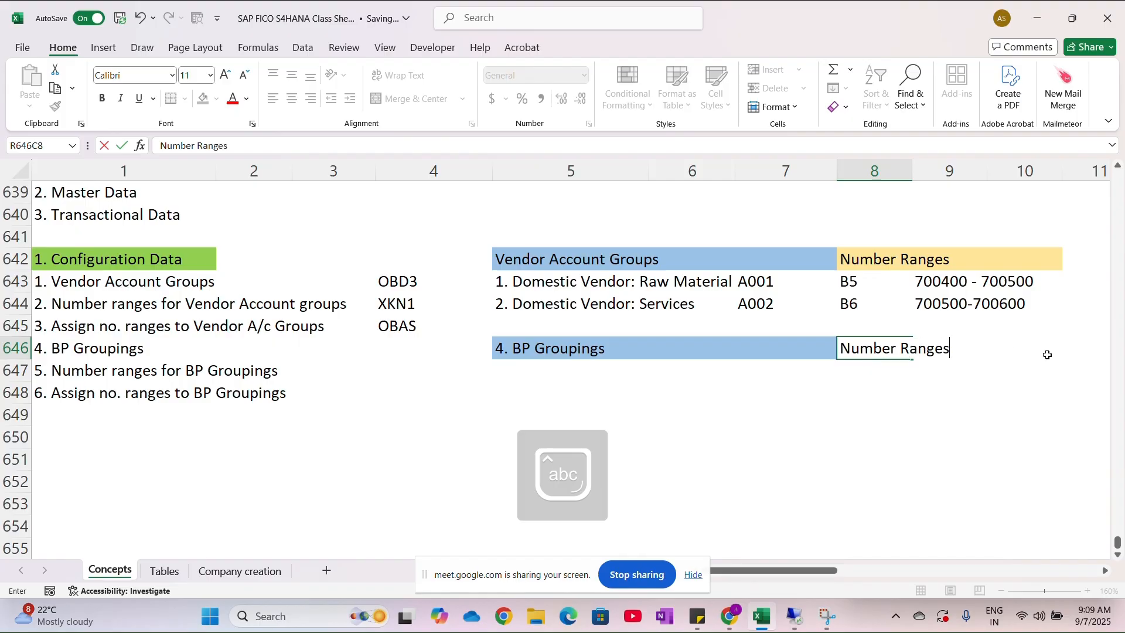
left_click_drag(1042, 348, 897, 347)
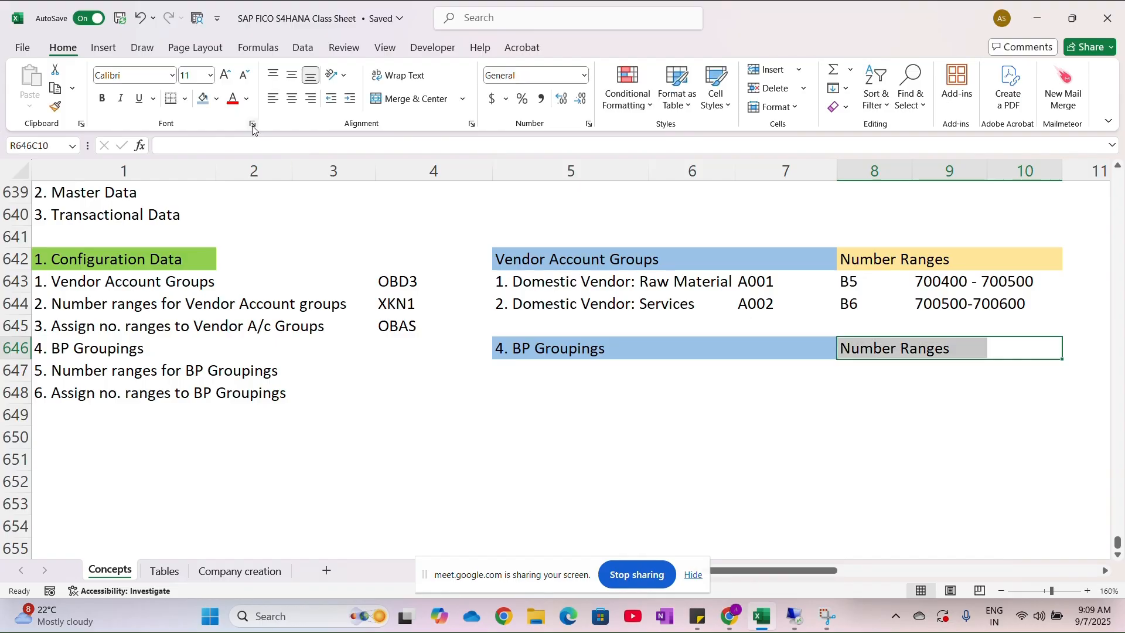
left_click(218, 101)
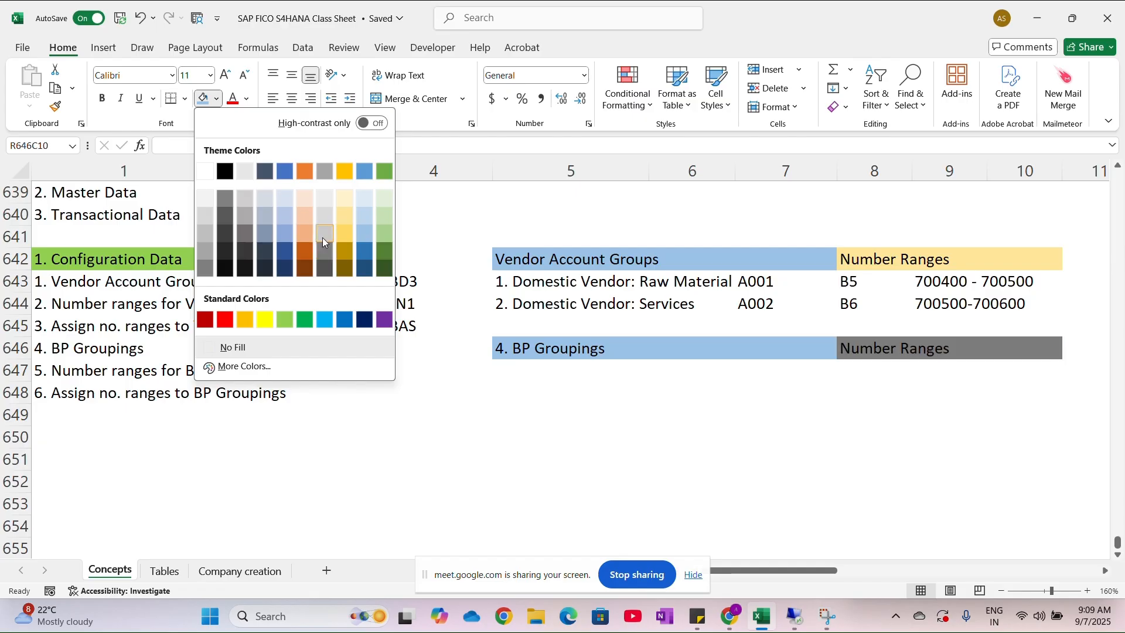
left_click(336, 224)
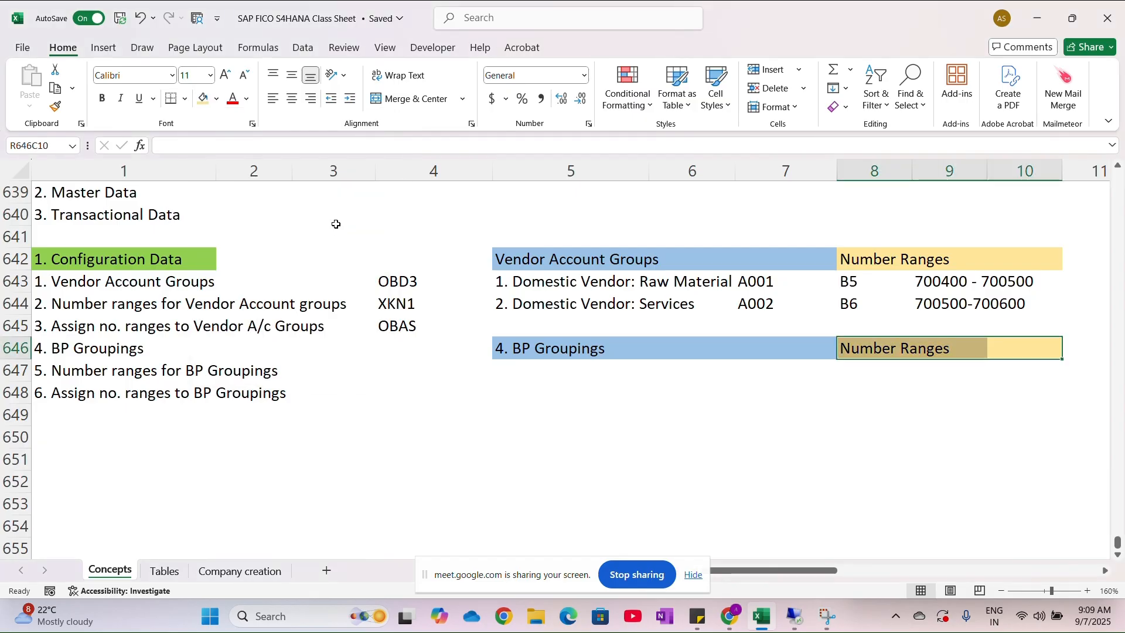
key("Return")
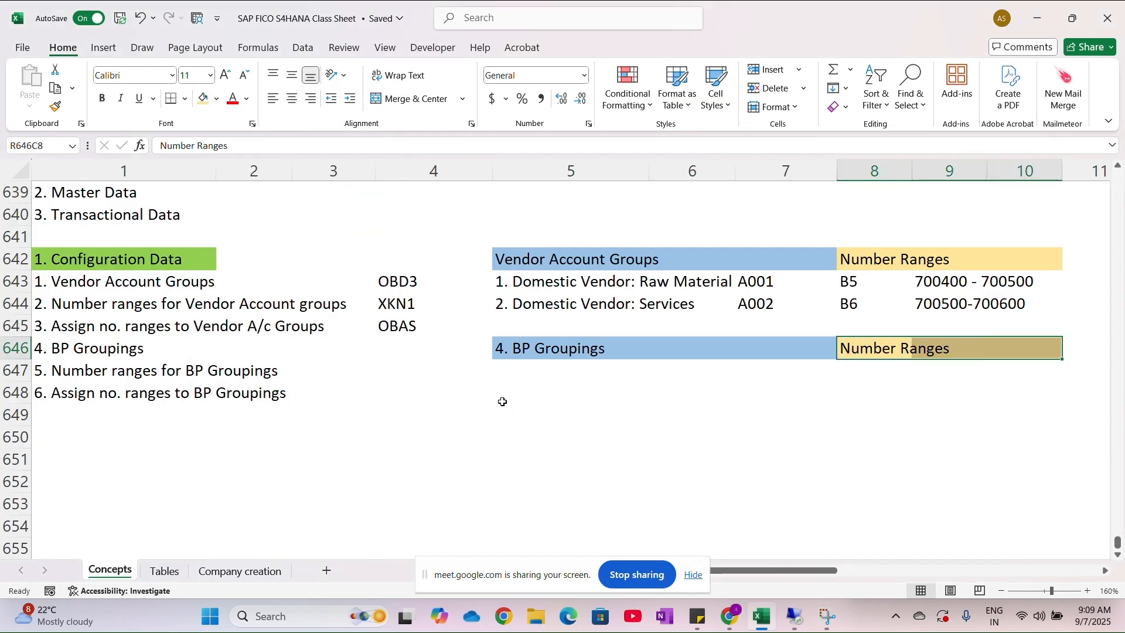
- Remove the "4." numbering from the heading in row 646, column 5, leaving "BP Groupings"
left_click(511, 347)
double_click(512, 345)
key("BackSpace")
key("BackSpace")
key("BackSpace")
key("Return")
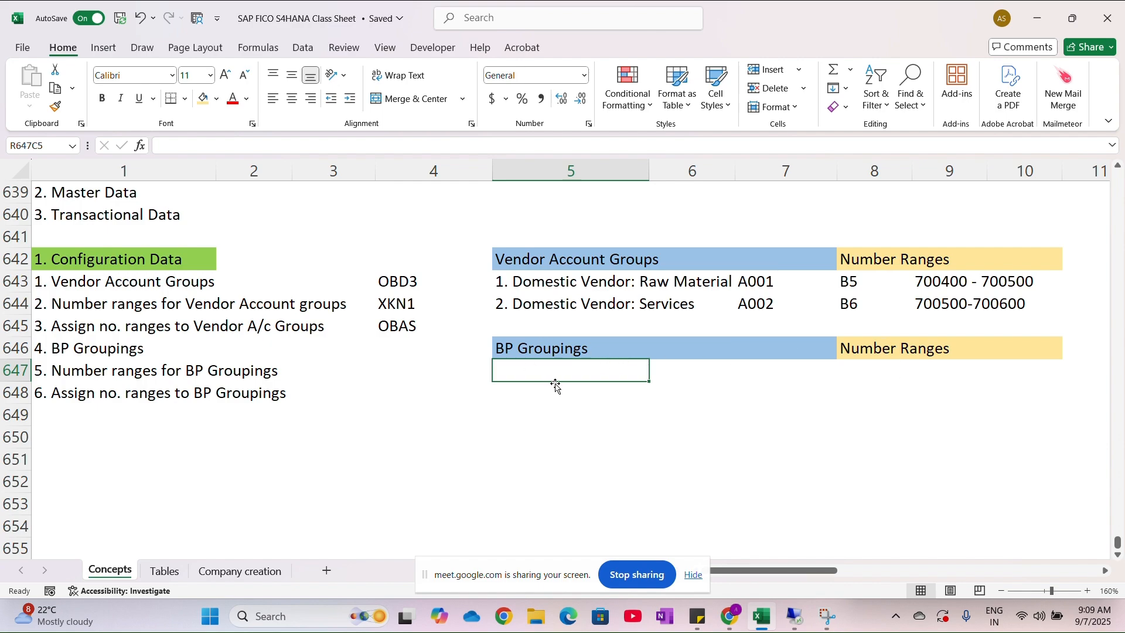
- Enter the number range codes F1 and F2 in column 8, rows 647 and 648, under the BP Groupings' Number Ranges heading
left_click(888, 384)
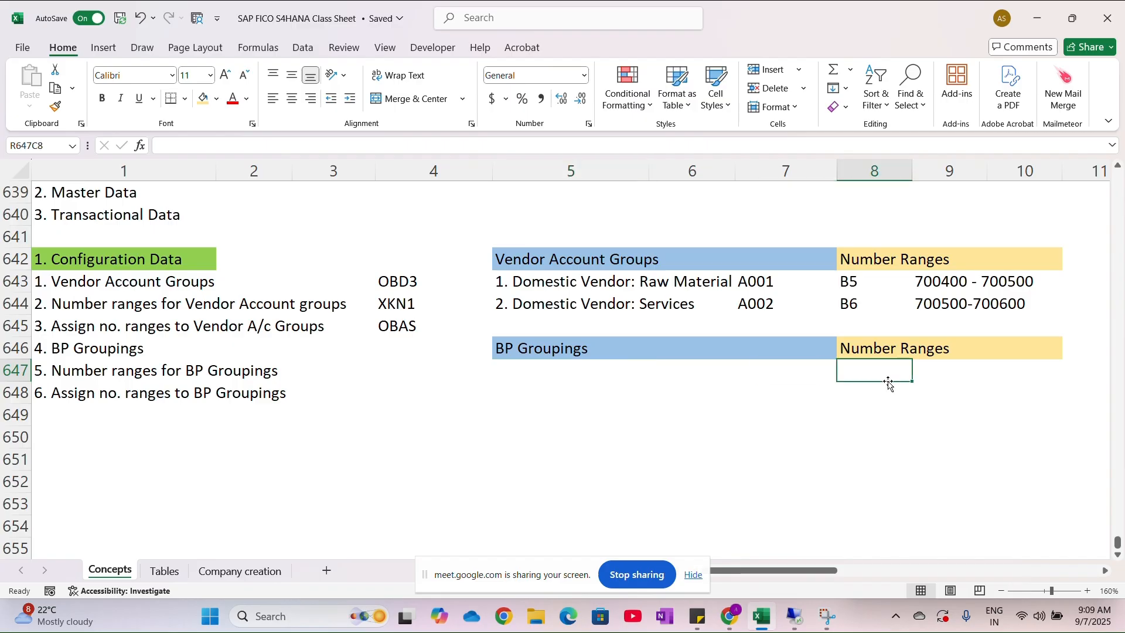
key("alt+Tab")
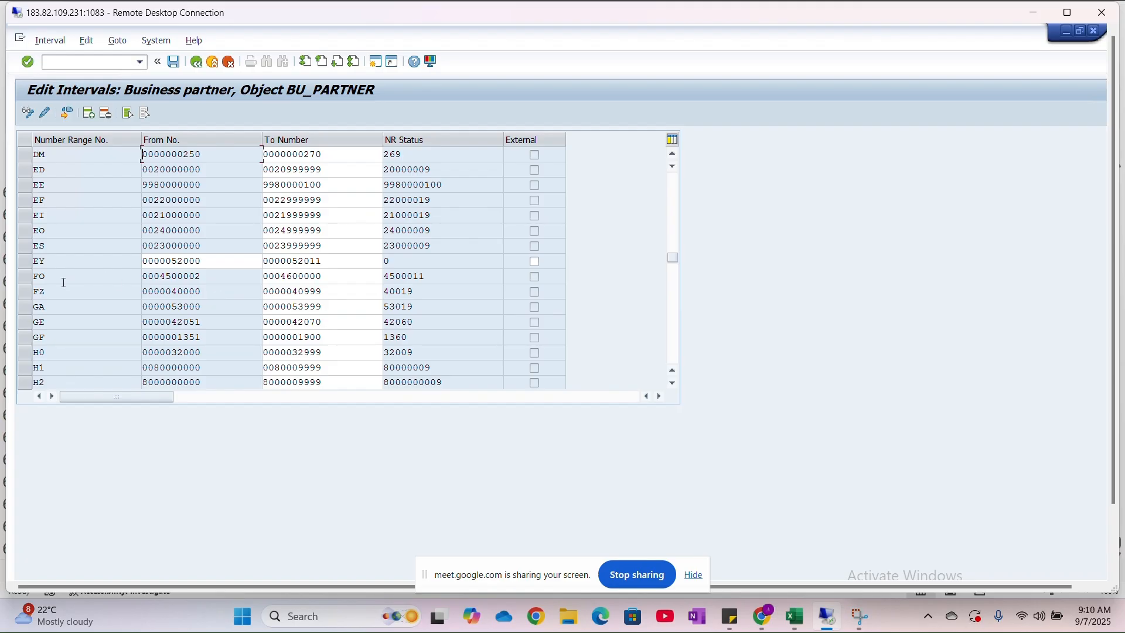
key("alt+Tab")
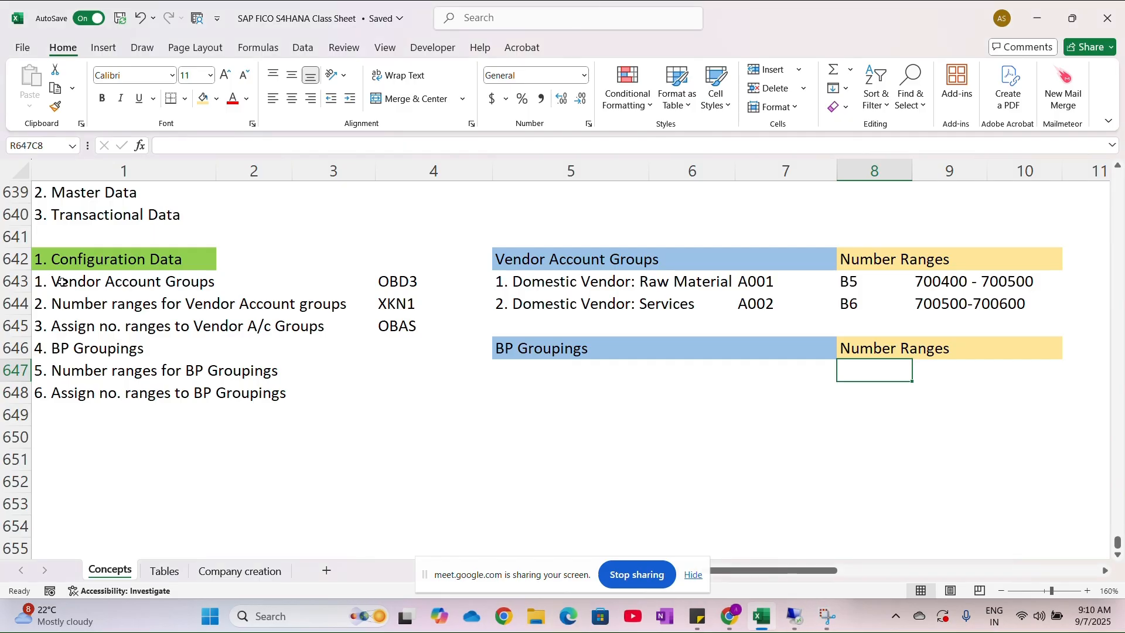
type("f1")
key("Return")
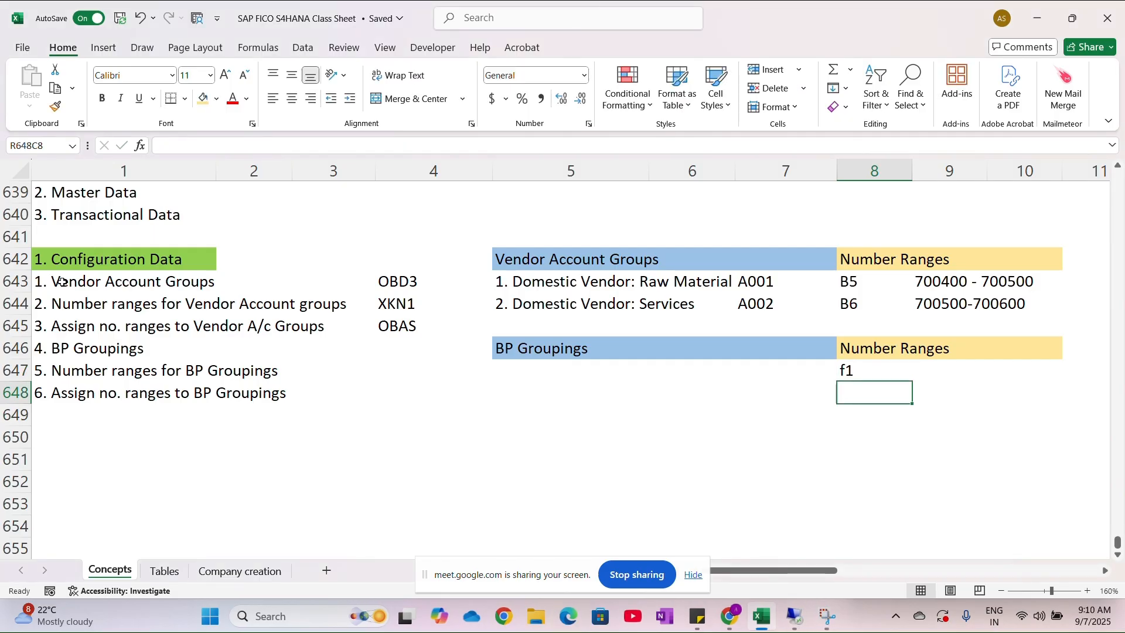
key("Up")
key("BackSpace")
key("Caps_Lock")
type("F1")
key("Return")
type("F2")
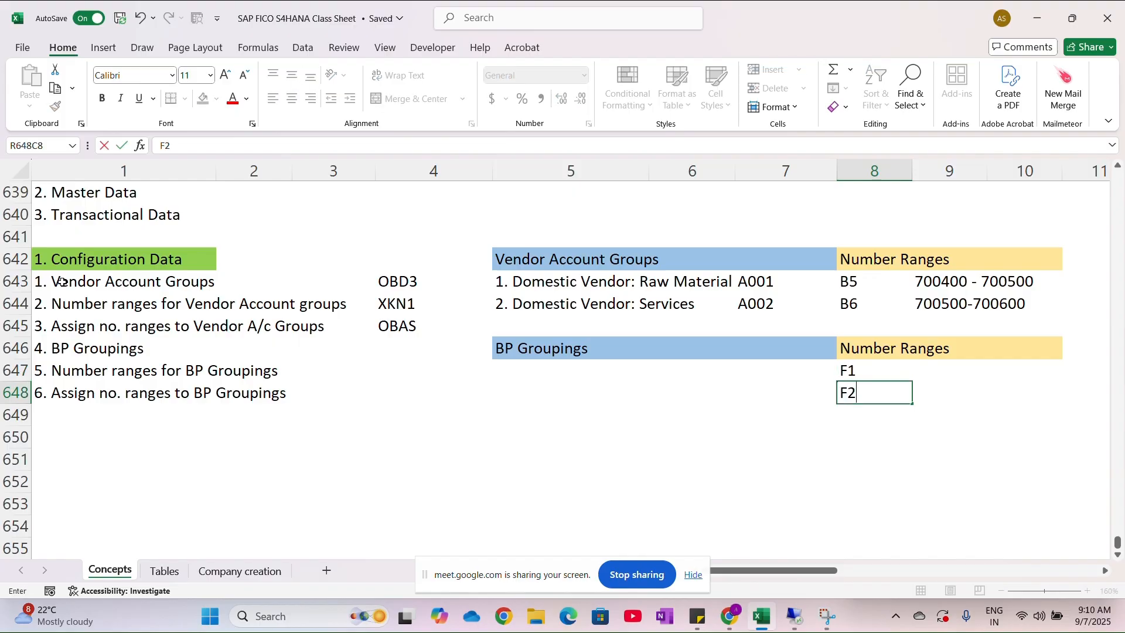
- Switch to the SAP session and list the free intervals for the business partner number ranges
key("alt+Tab")
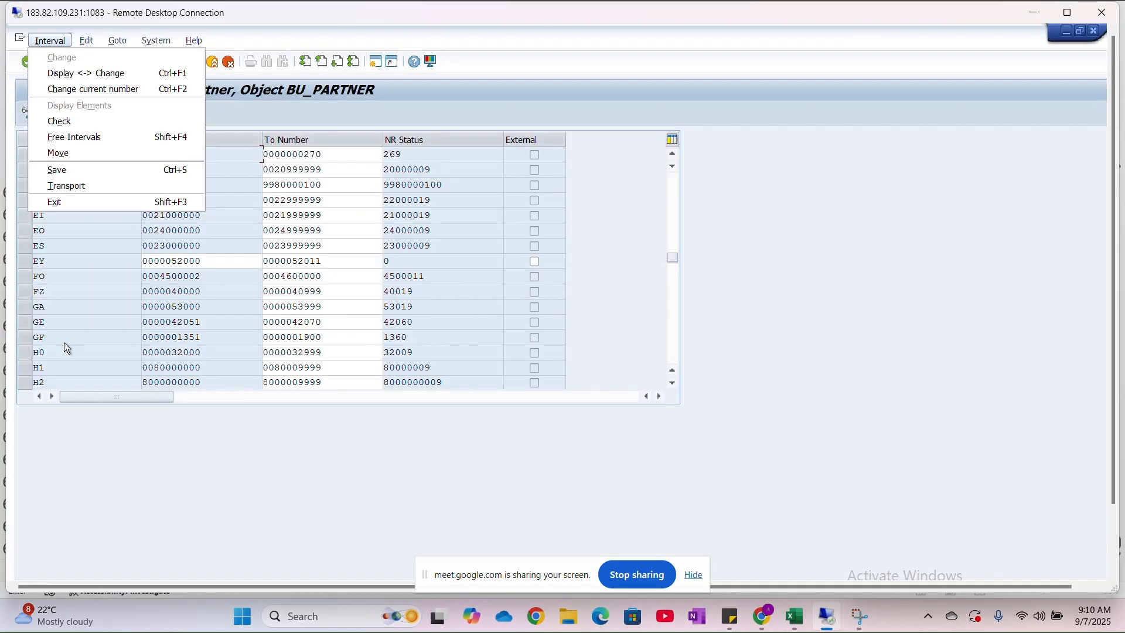
left_click(195, 474)
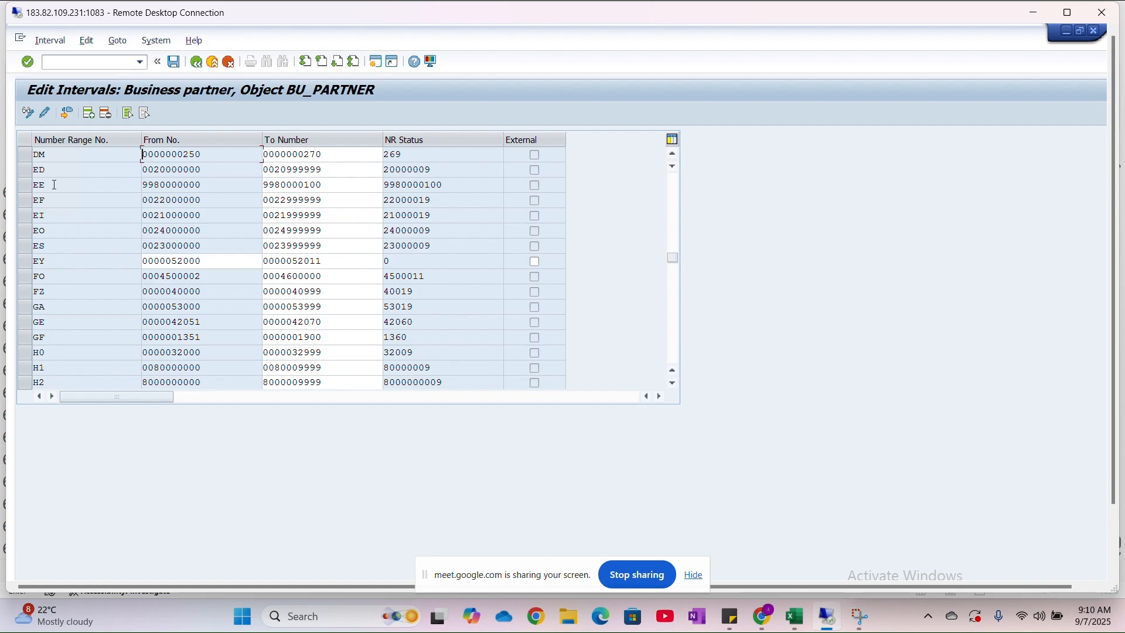
left_click(65, 114)
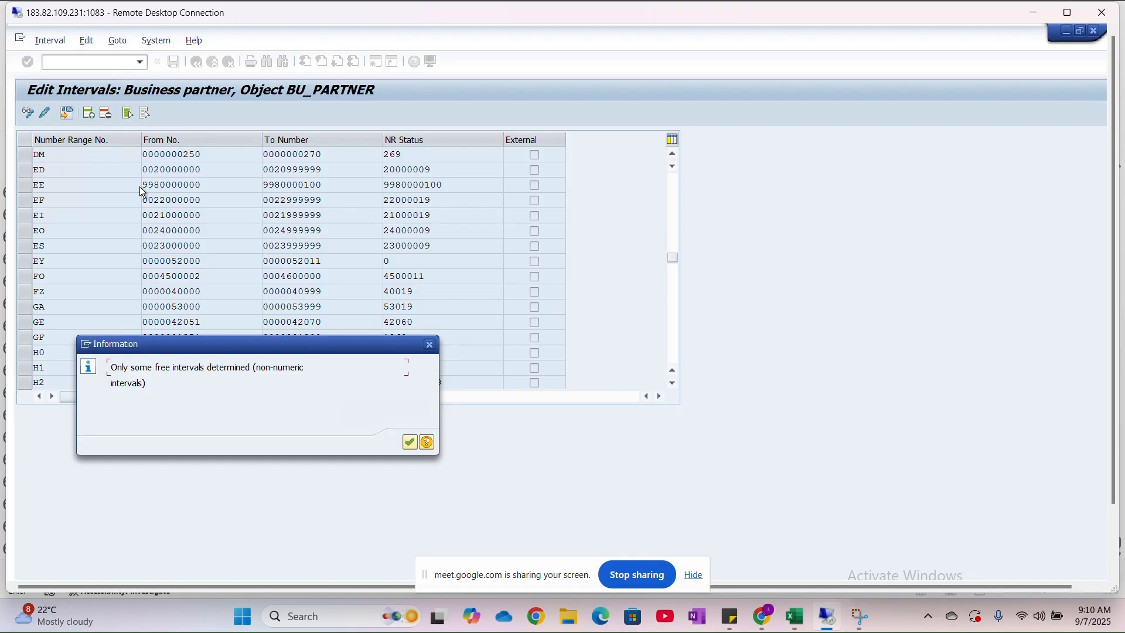
left_click(410, 444)
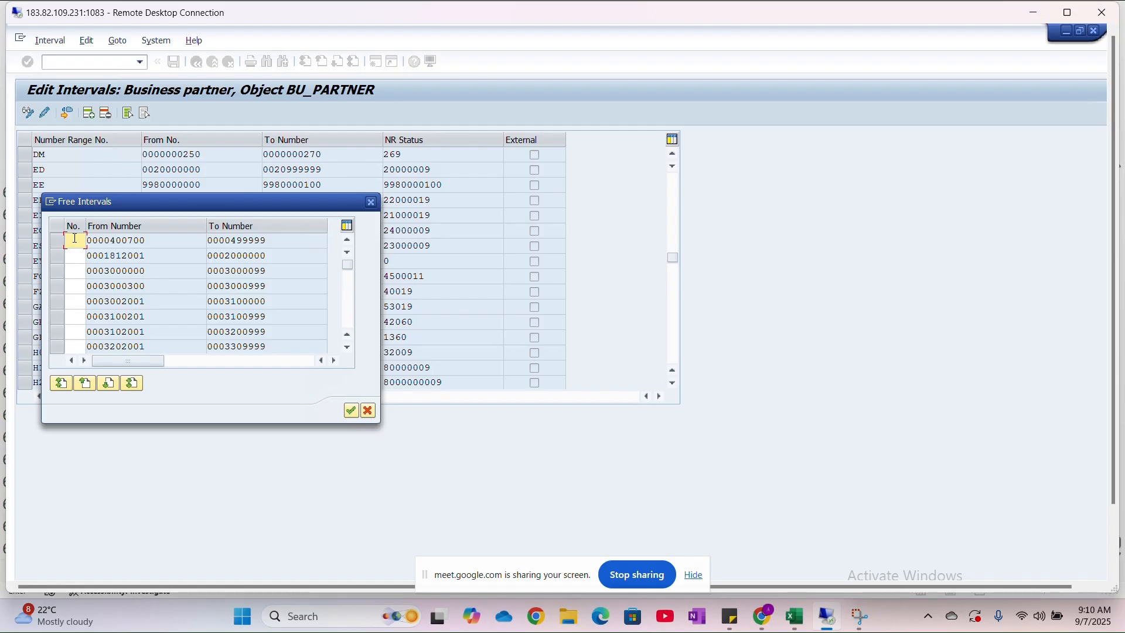
type("F1")
left_click(353, 410)
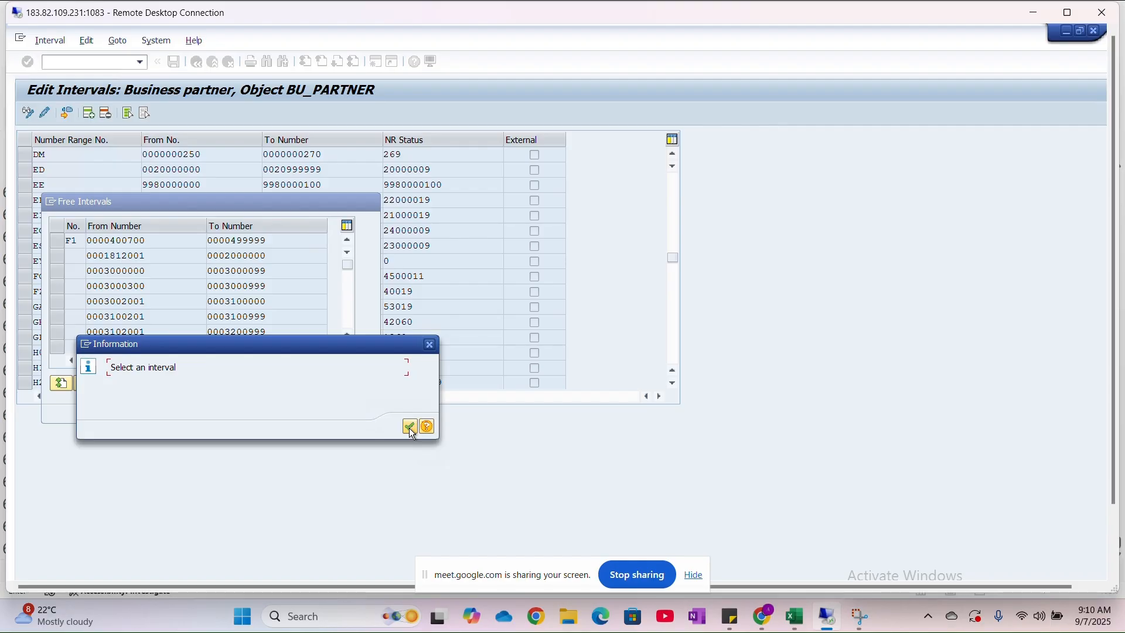
left_click(410, 428)
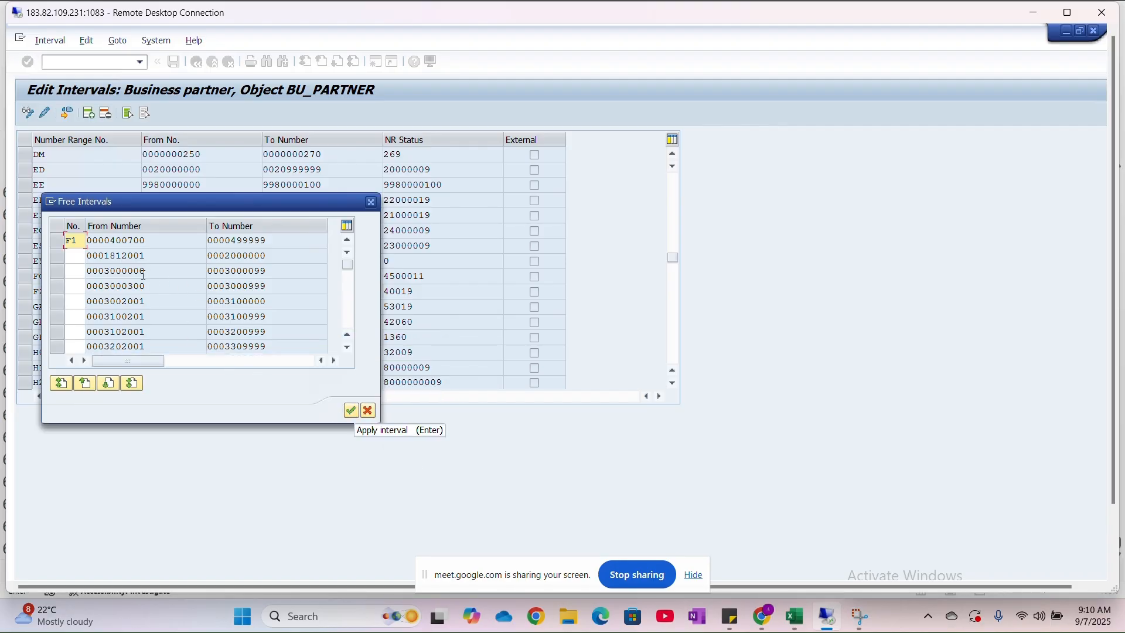
left_click(57, 240)
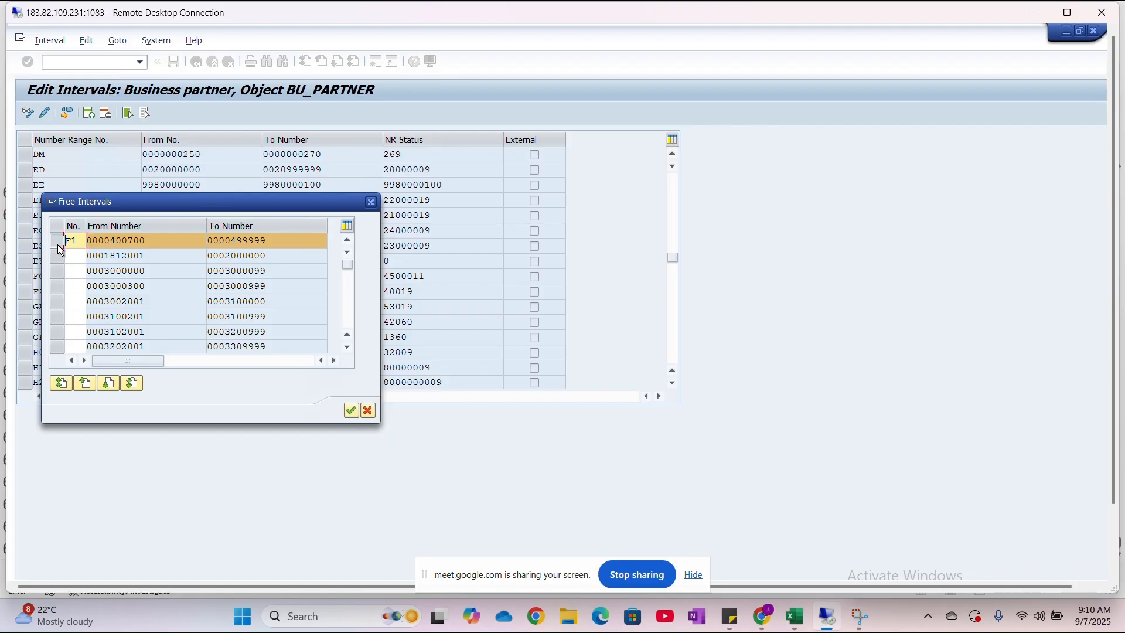
left_click(57, 242)
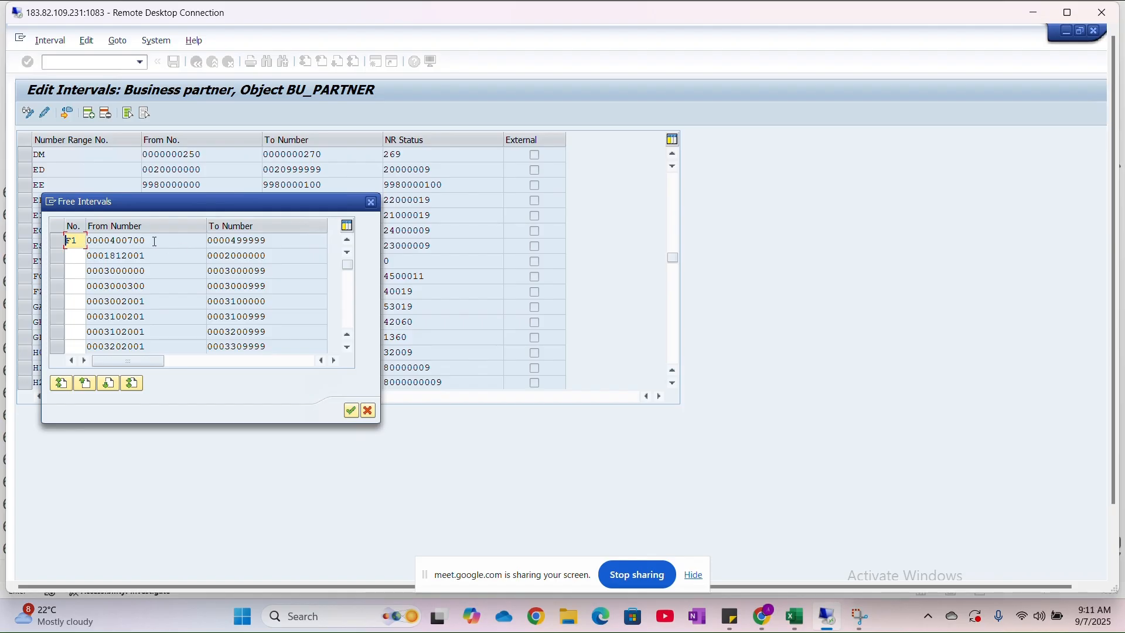
left_click(350, 412)
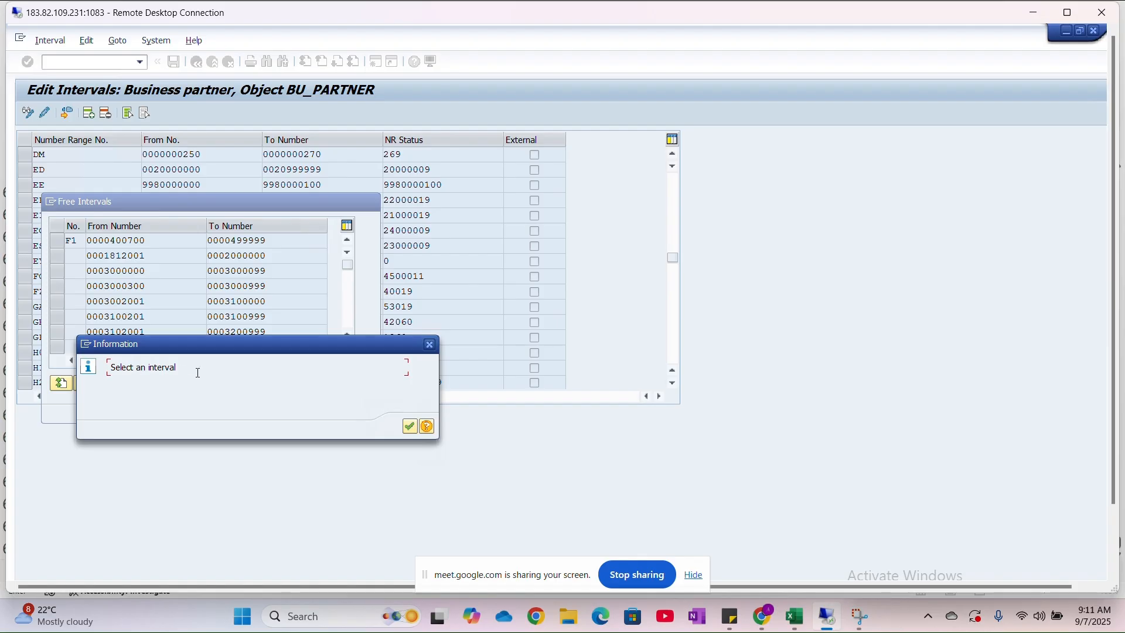
left_click(410, 428)
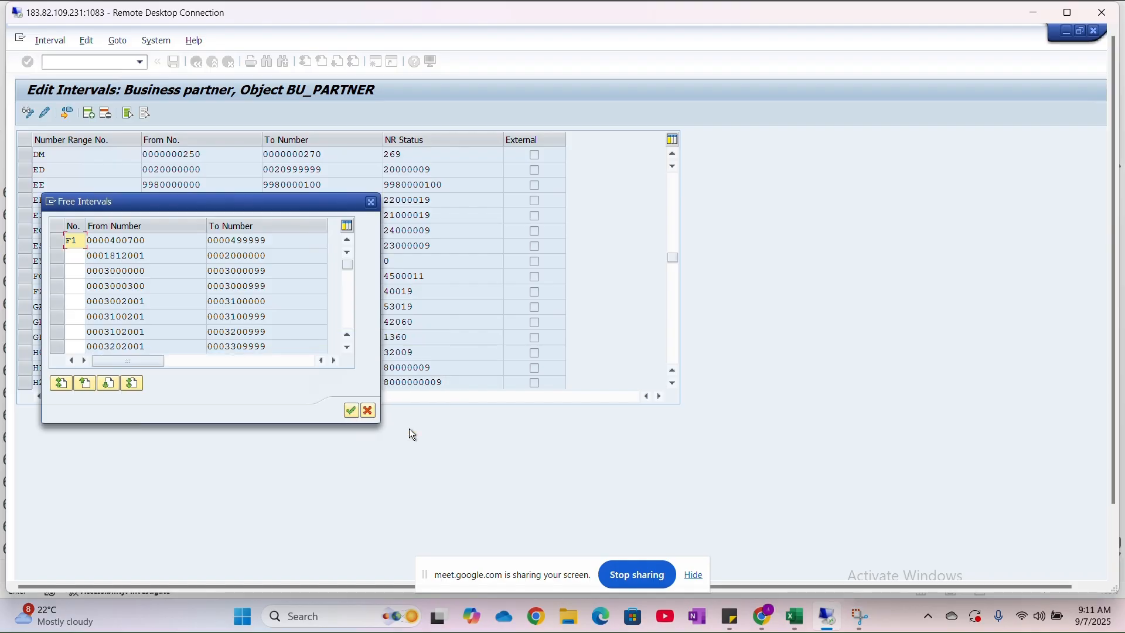
left_click(54, 240)
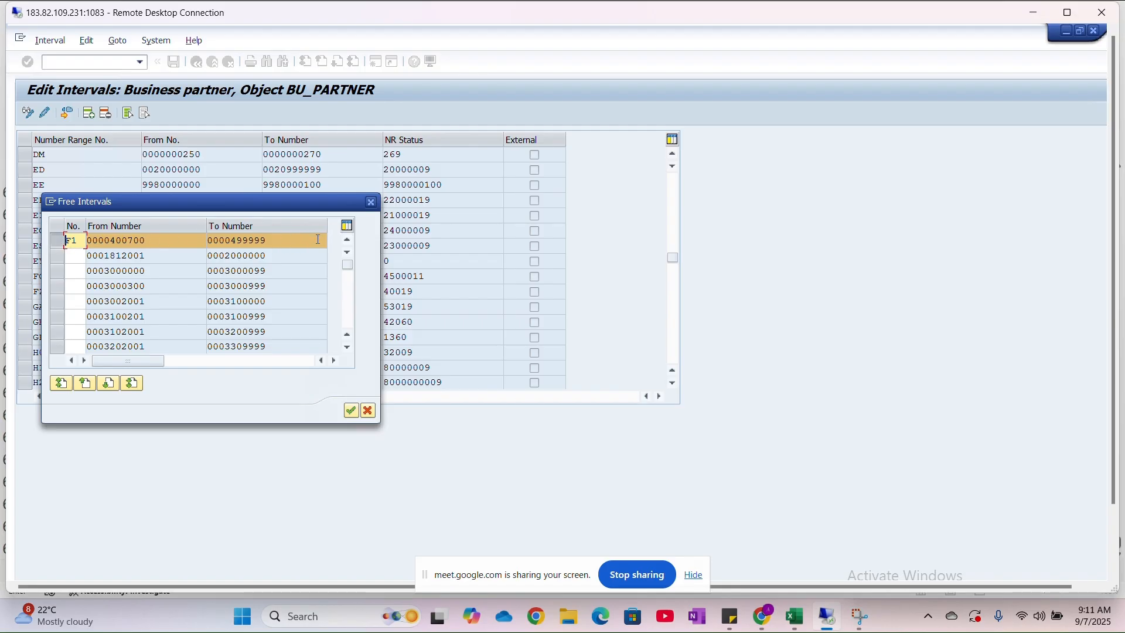
left_click(351, 410)
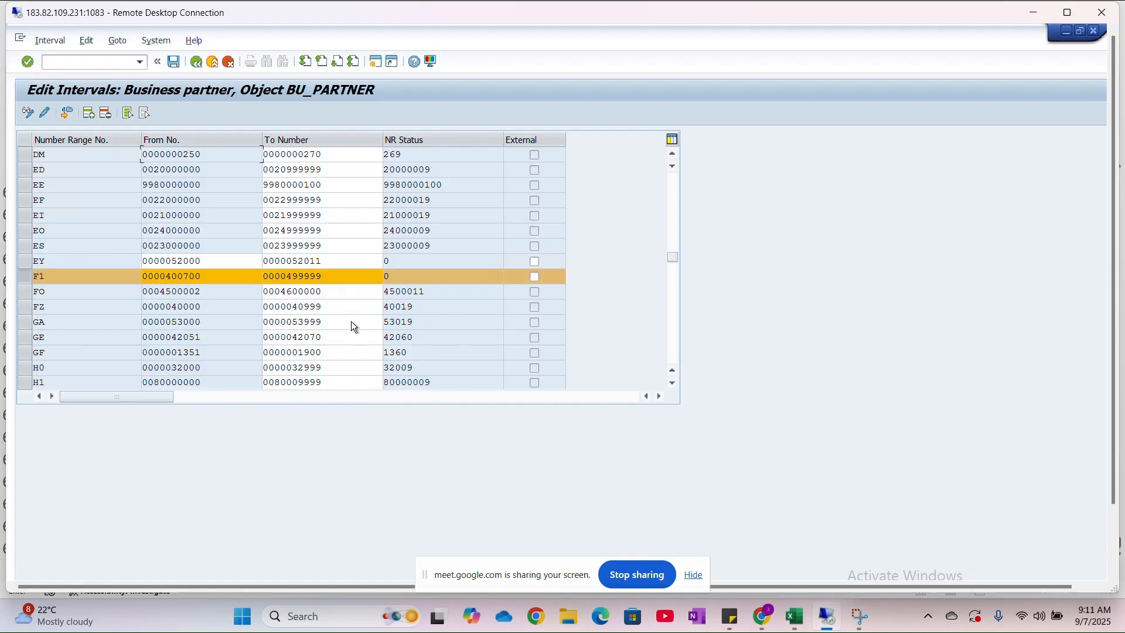
left_click(358, 283)
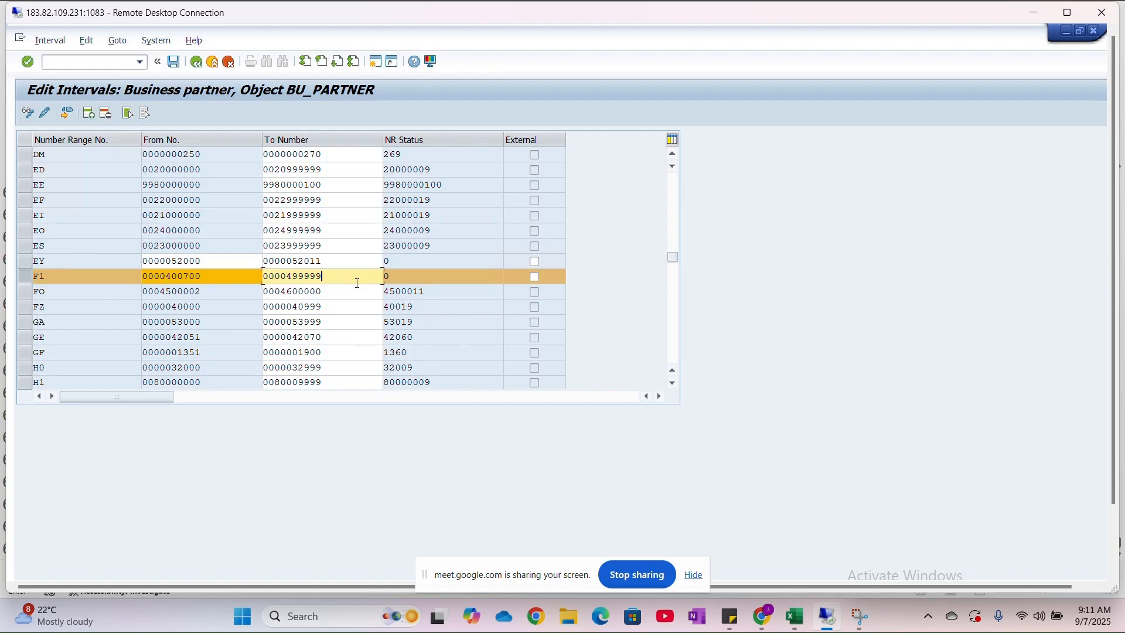
key("BackSpace")
key("BackSpace")
key("BackSpace")
key("BackSpace")
key("BackSpace")
type("00700")
key("BackSpace")
key("BackSpace")
key("BackSpace")
type("799")
key("ctrl+s")
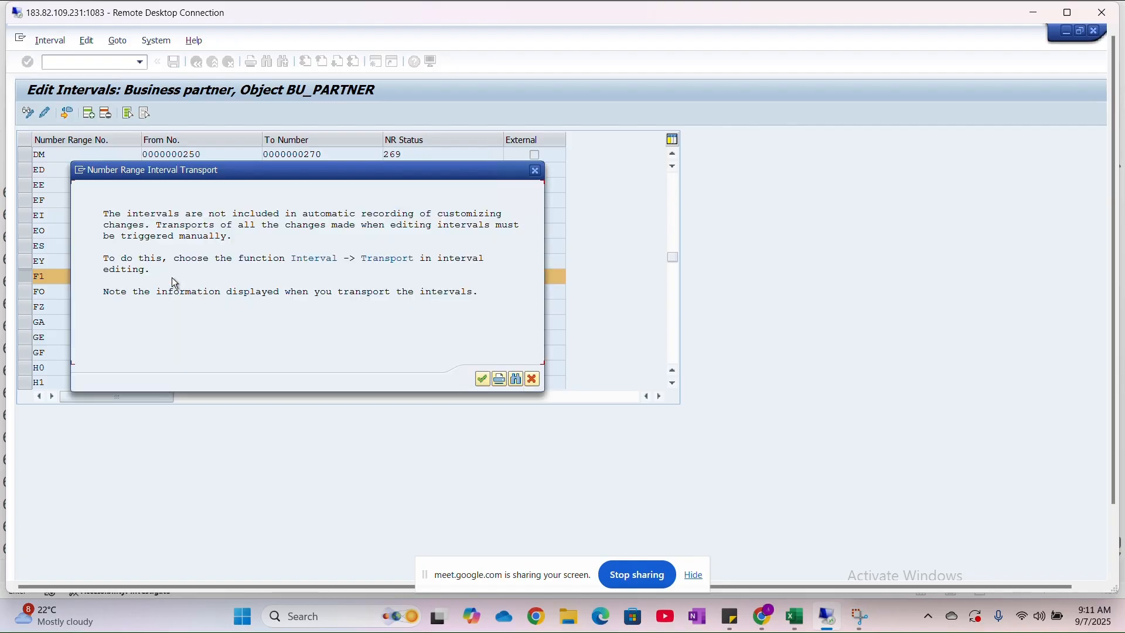
left_click(483, 380)
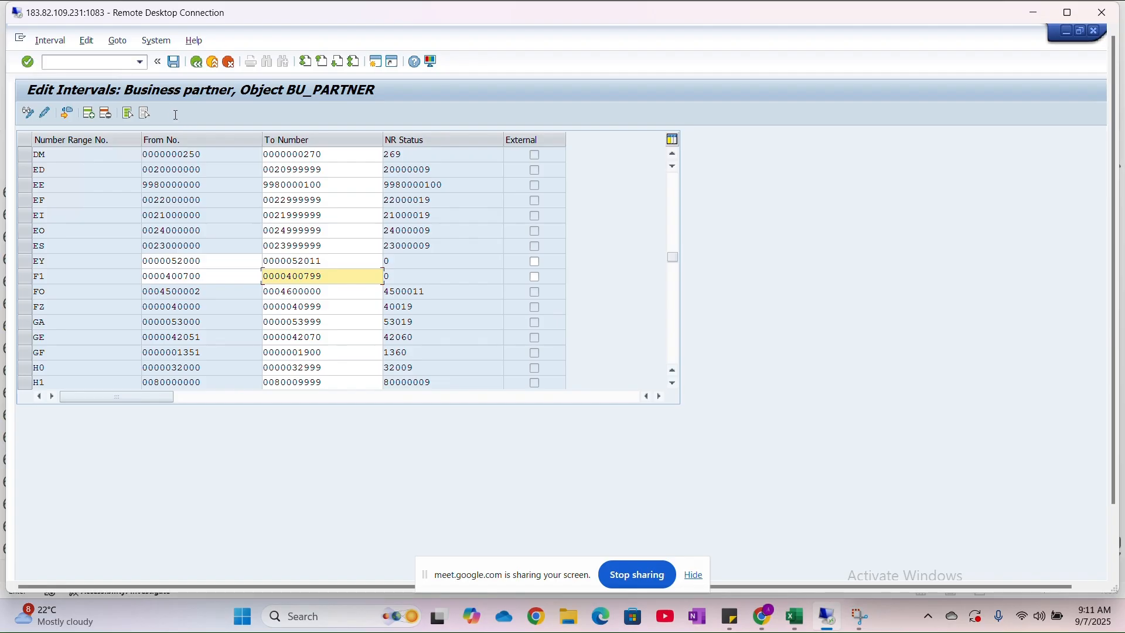
left_click(68, 114)
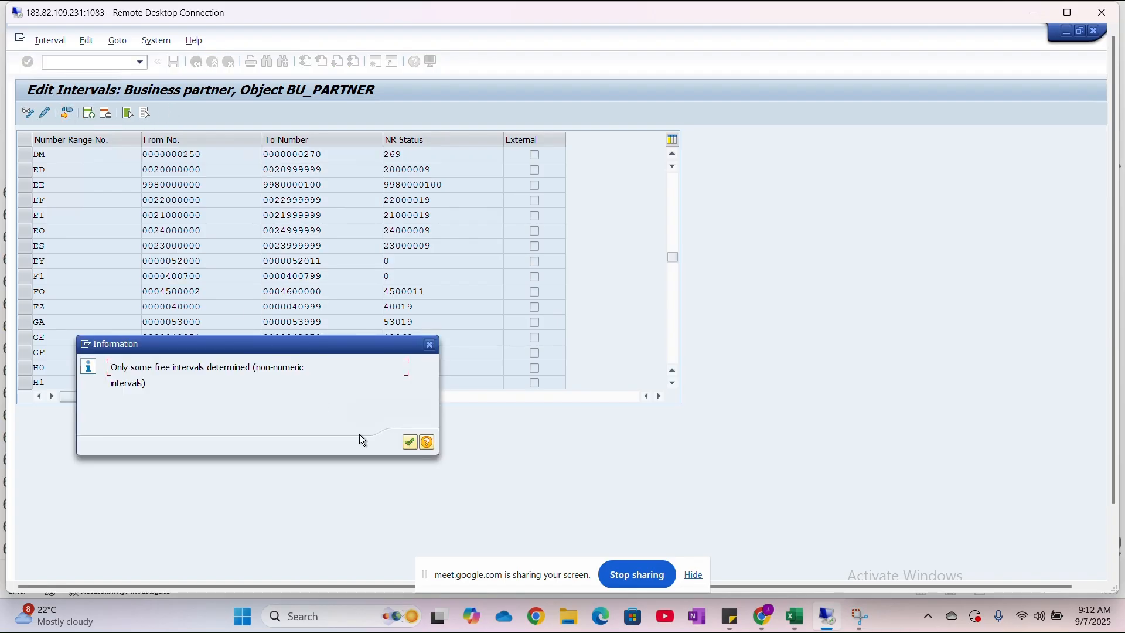
left_click(409, 442)
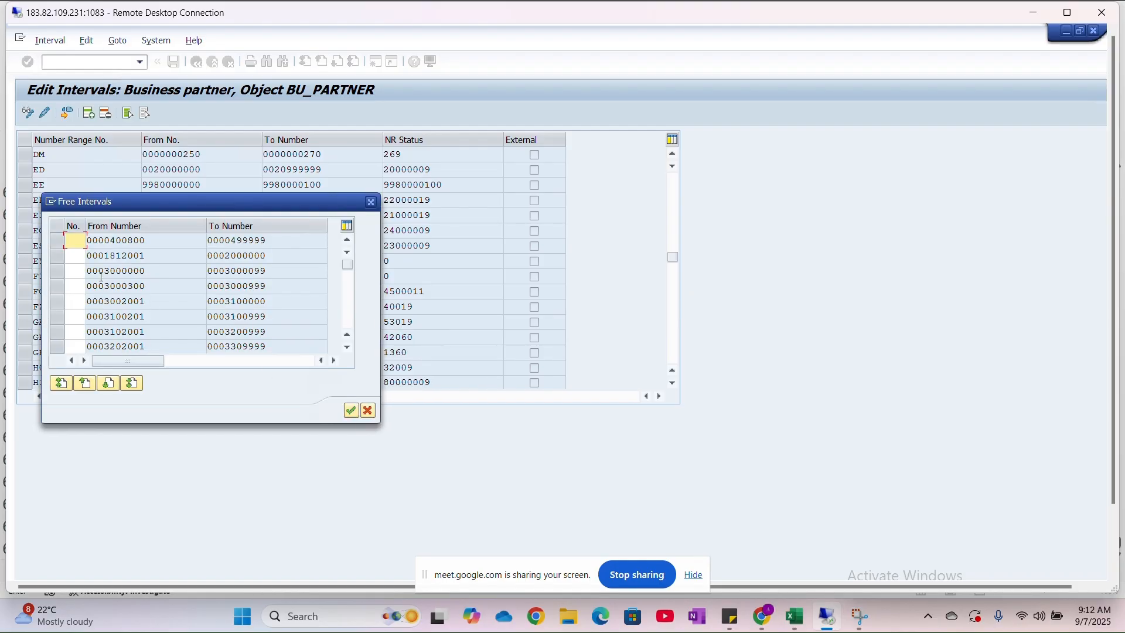
type("F2")
left_click(55, 241)
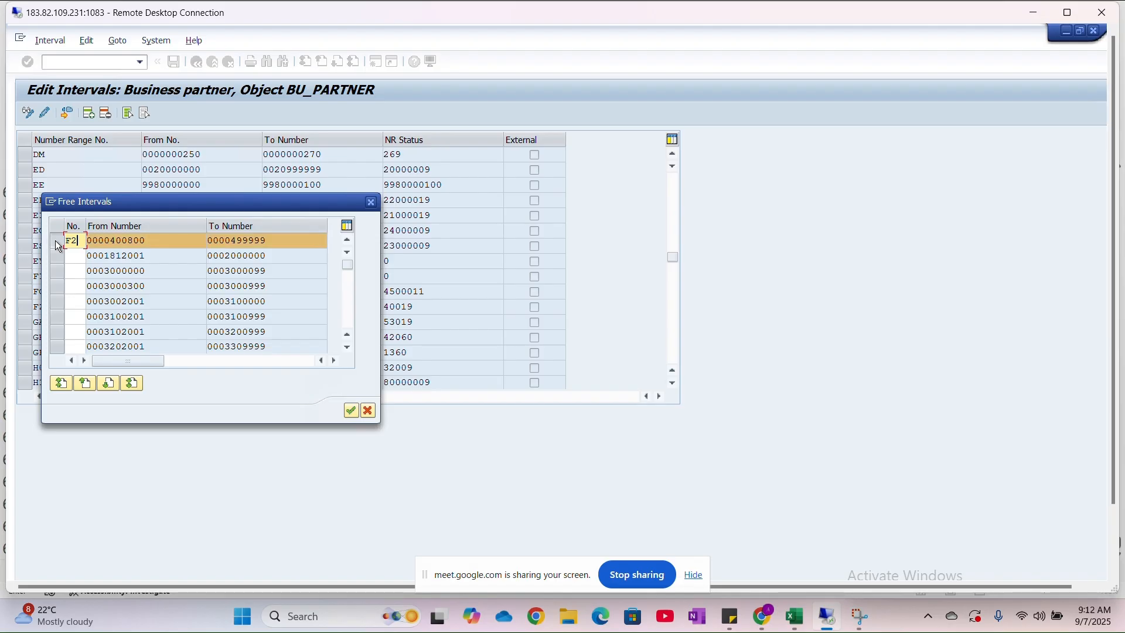
left_click(352, 411)
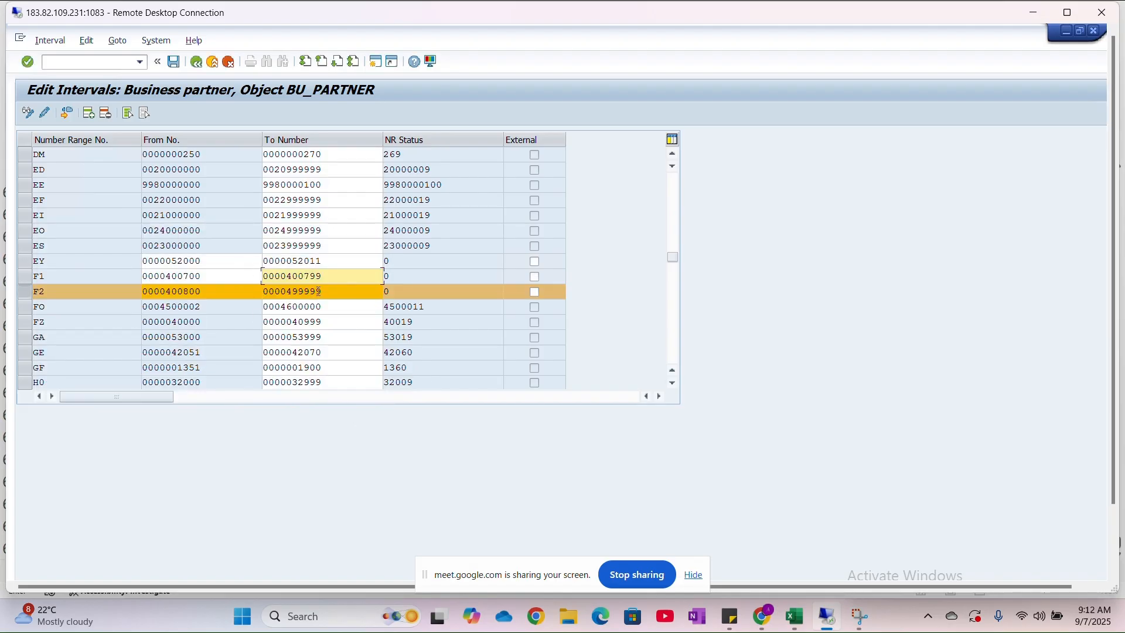
left_click(327, 294)
key("BackSpace")
key("BackSpace")
key("BackSpace")
key("BackSpace")
key("BackSpace")
type("00")
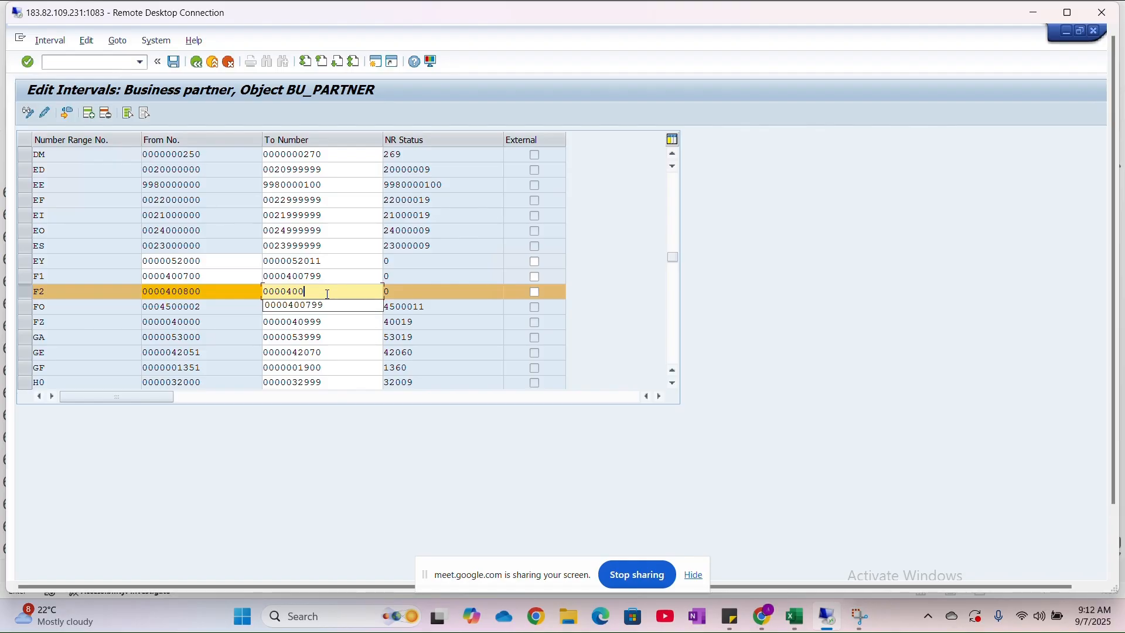
type("899")
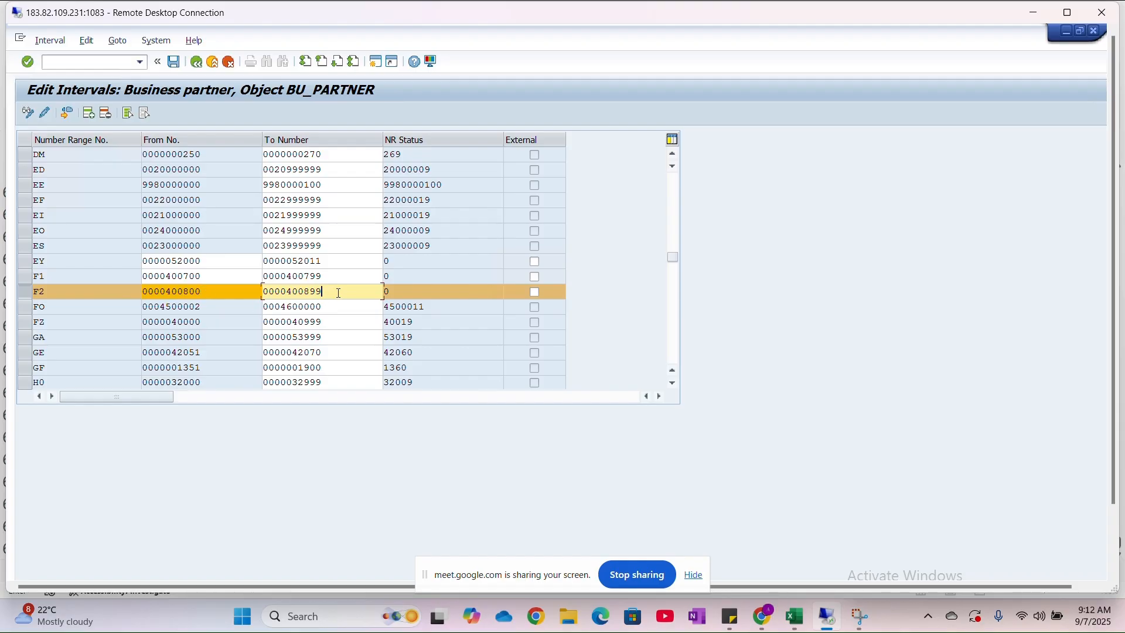
- Switch to the Excel class sheet and record the interval 400700 - 400799 beside number range F1 for the BP groupings
key("alt+Tab")
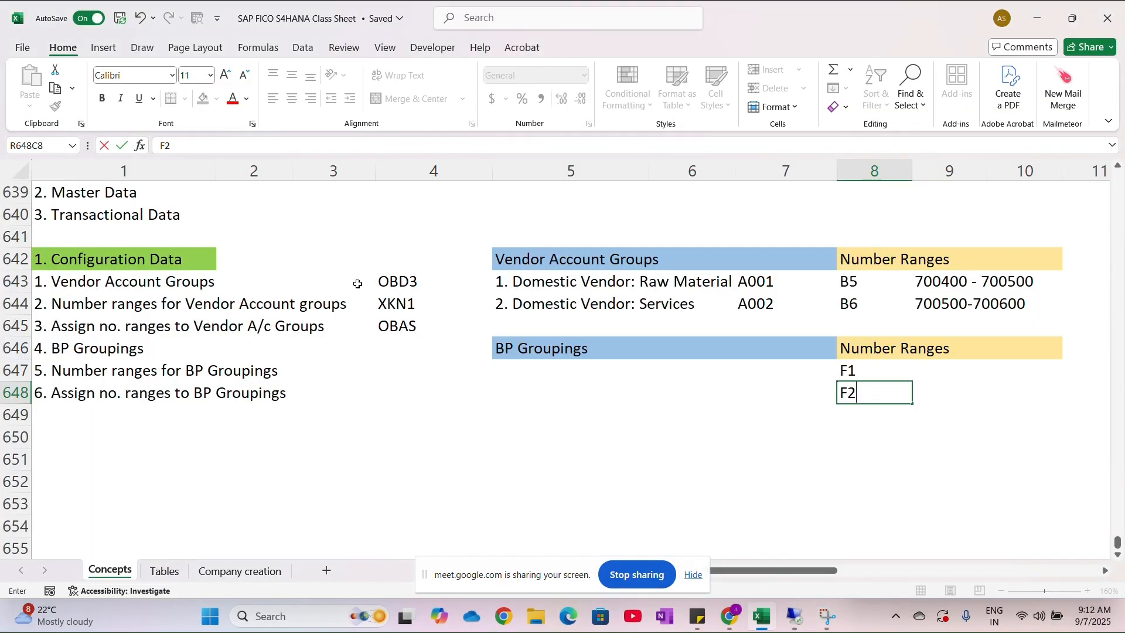
scroll(761, 371, "right", 5)
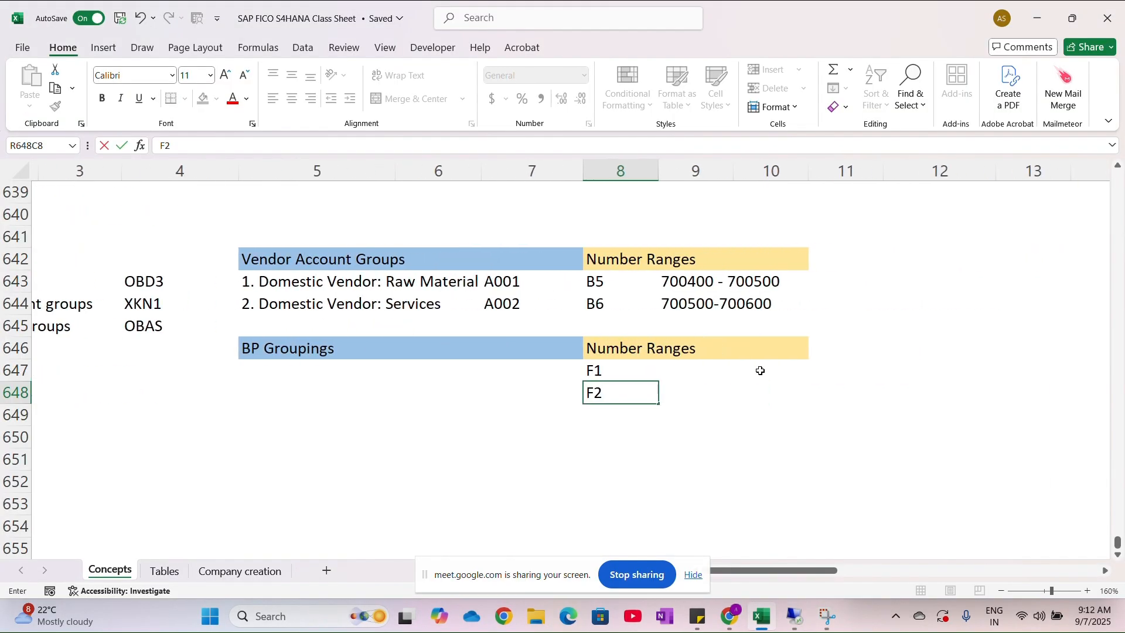
left_click(705, 377)
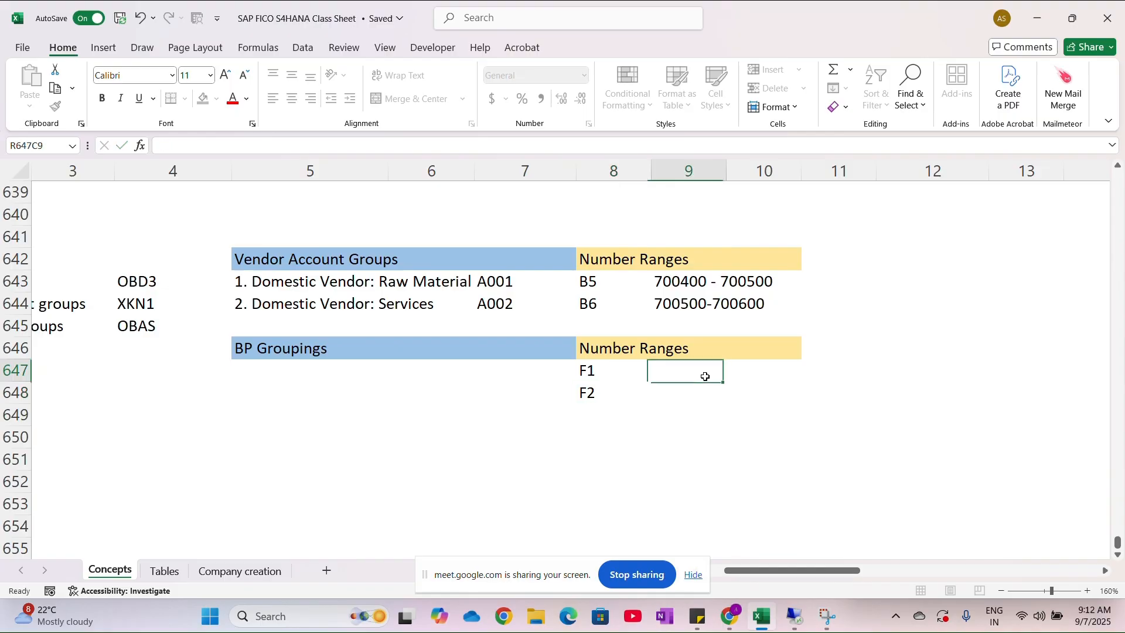
type("40")
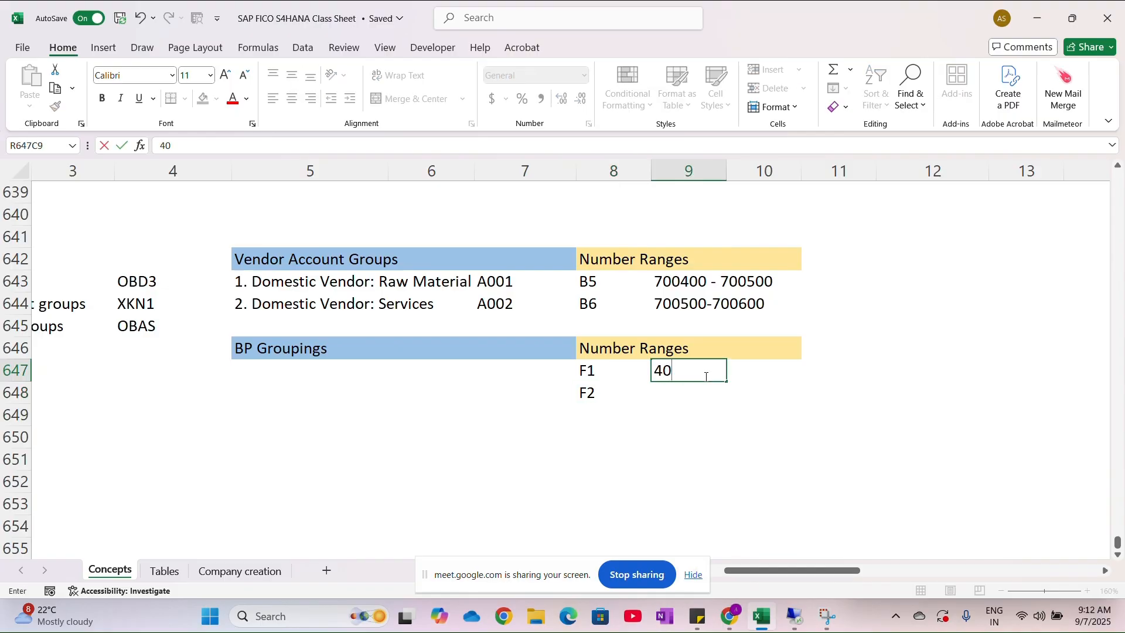
type("0700 - 400")
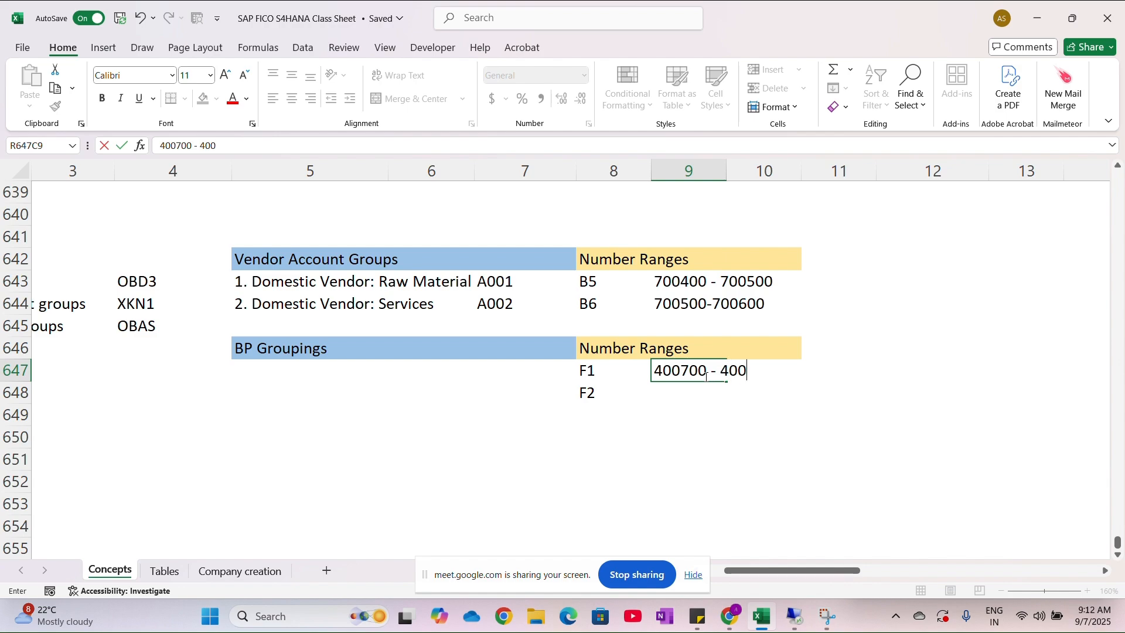
type("799")
- Record the interval 400800 - 400899 beside number range F2 in the row below
left_click(705, 394)
type("400")
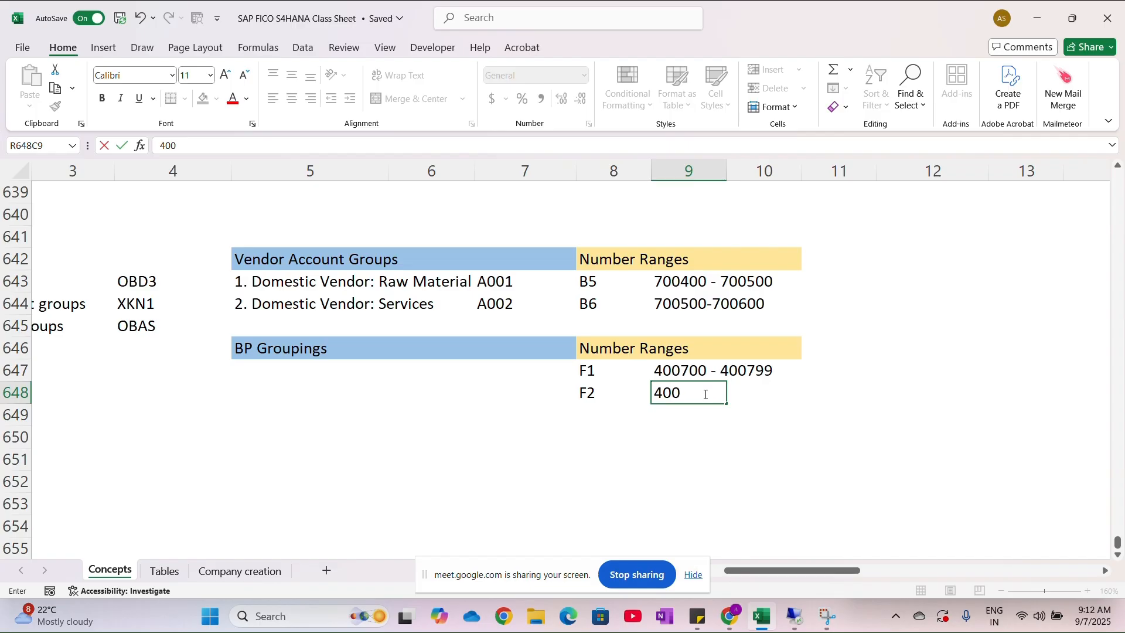
type("800 - 400899")
left_click(476, 371)
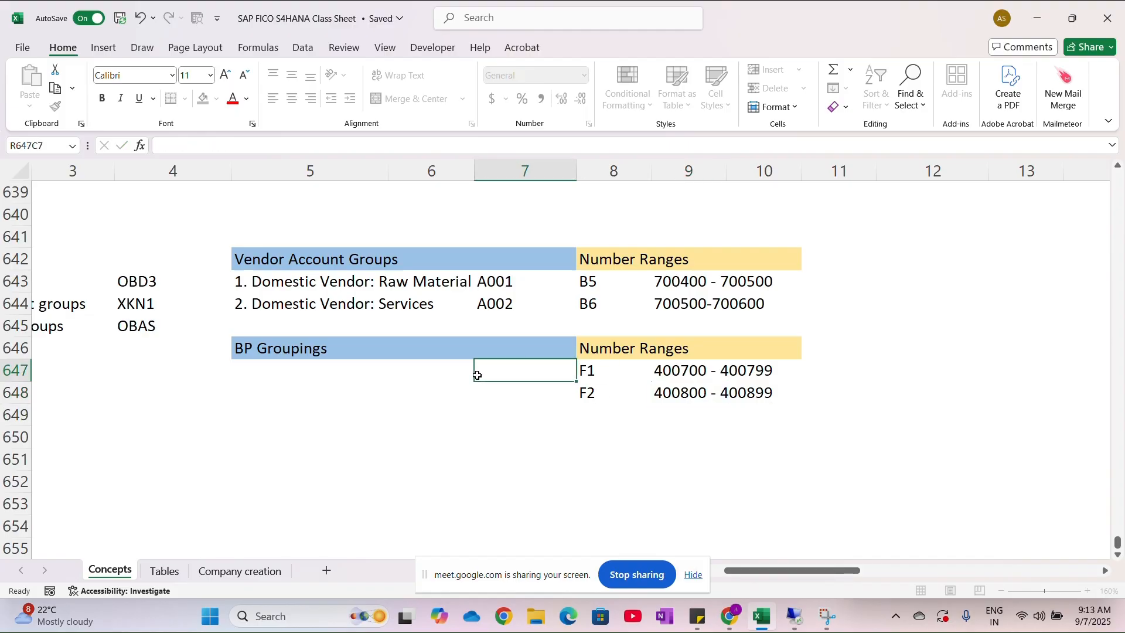
- Switch to the SAP remote session, save the business partner number range intervals and return to the IMG structure
key("alt+Tab")
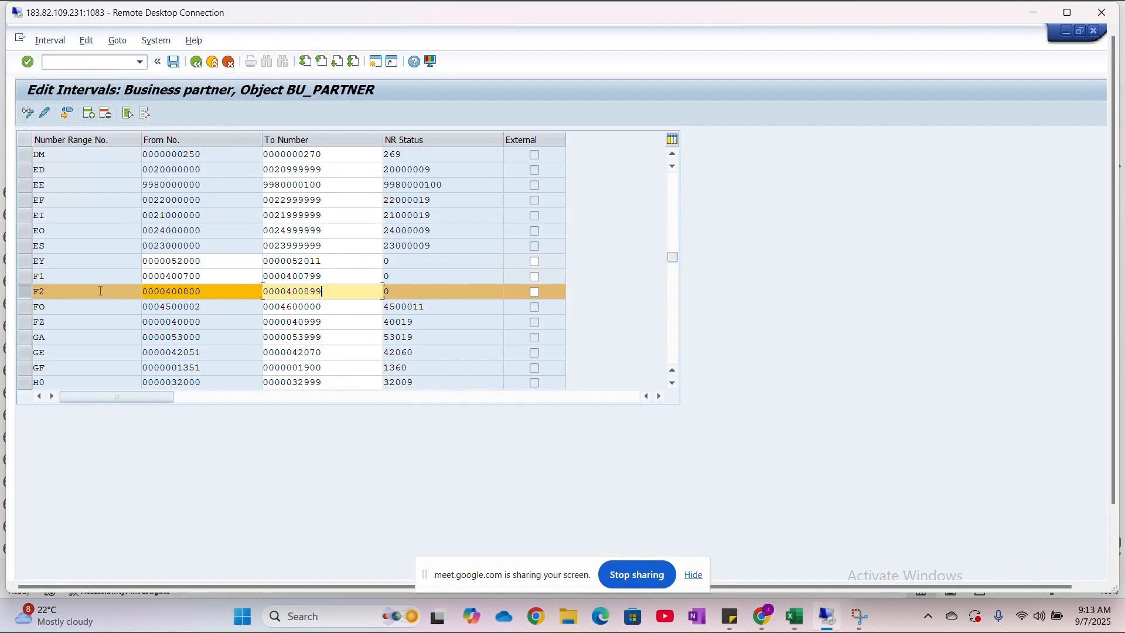
left_click(173, 62)
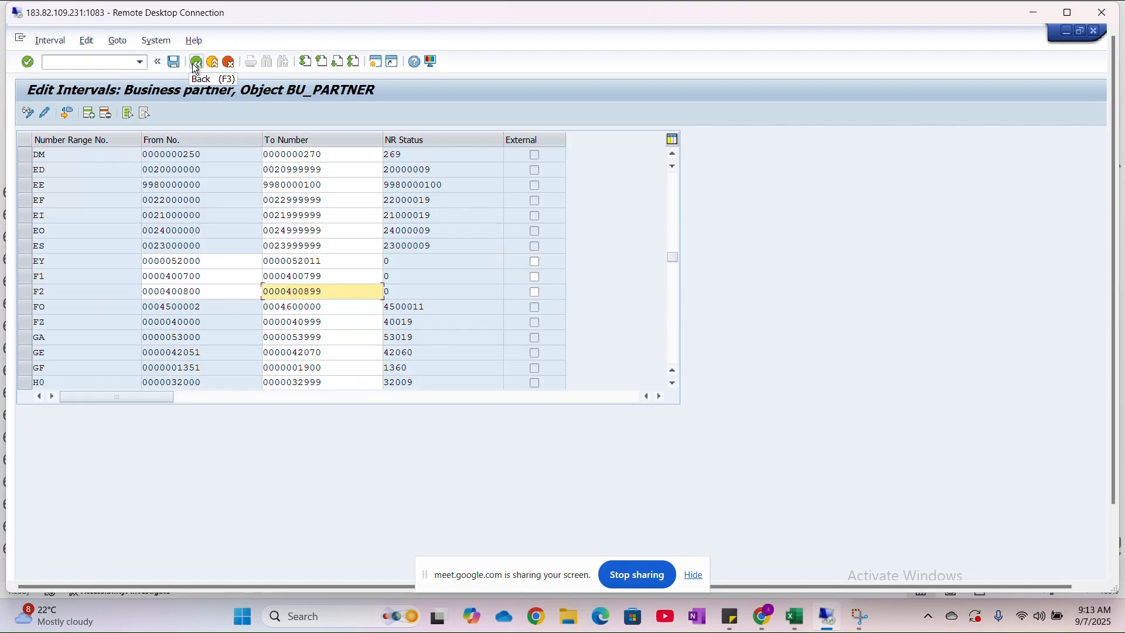
left_click(196, 66)
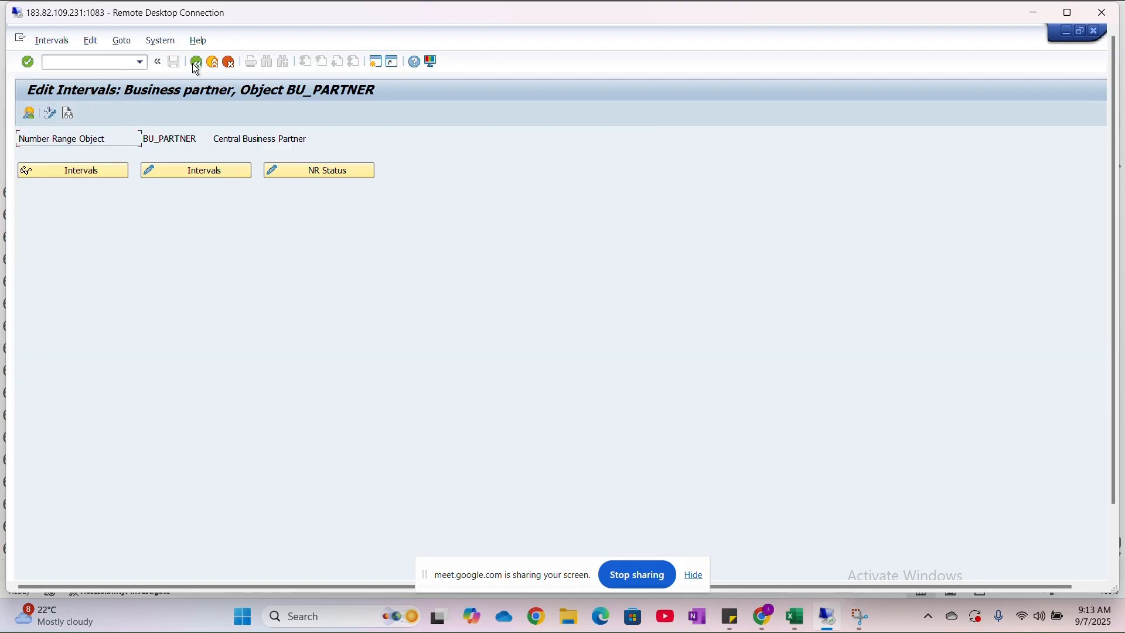
left_click(196, 64)
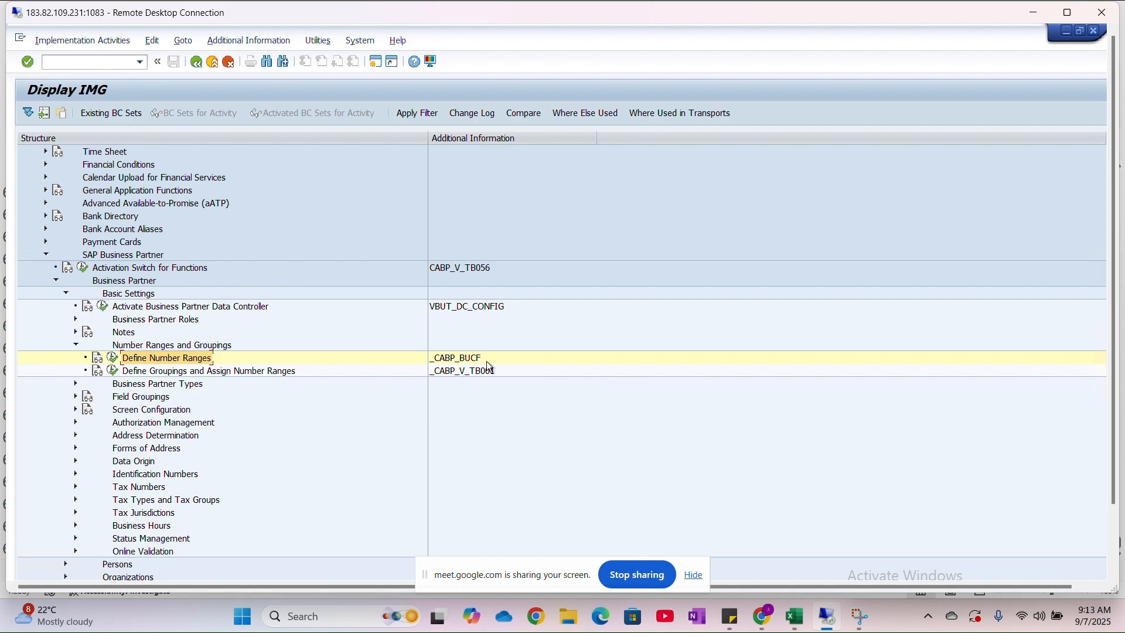
- In the Excel sheet, enter BUCF as the transaction code for "Number ranges for BP Groupings"
key("alt+Tab")
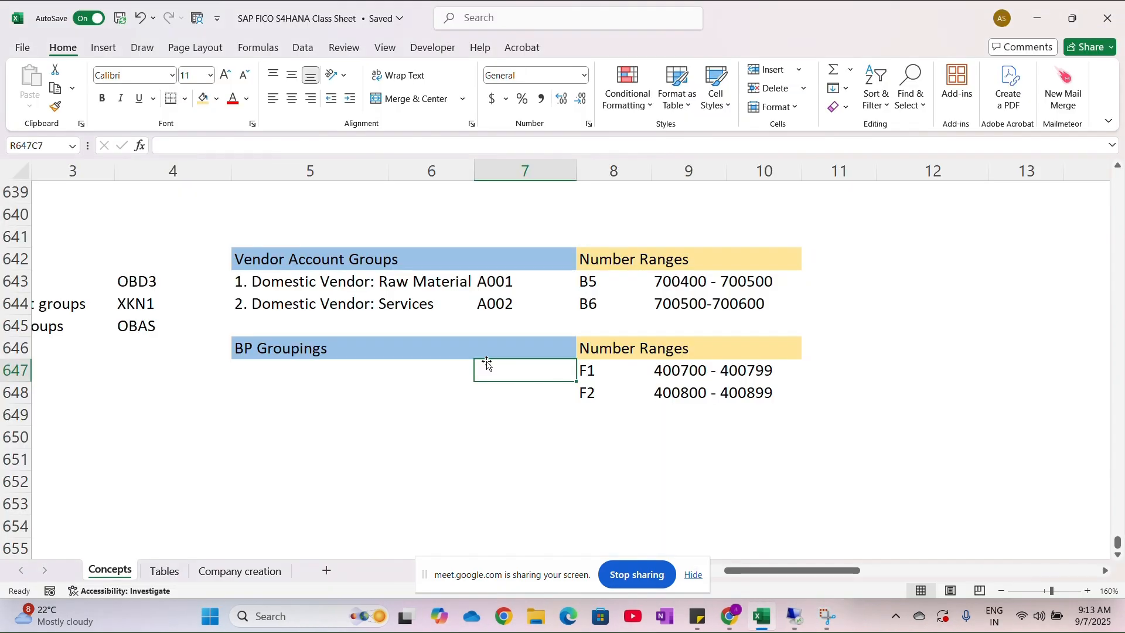
scroll(331, 349, "left", 3)
scroll(331, 349, "left", 3)
scroll(176, 363, "right", 1)
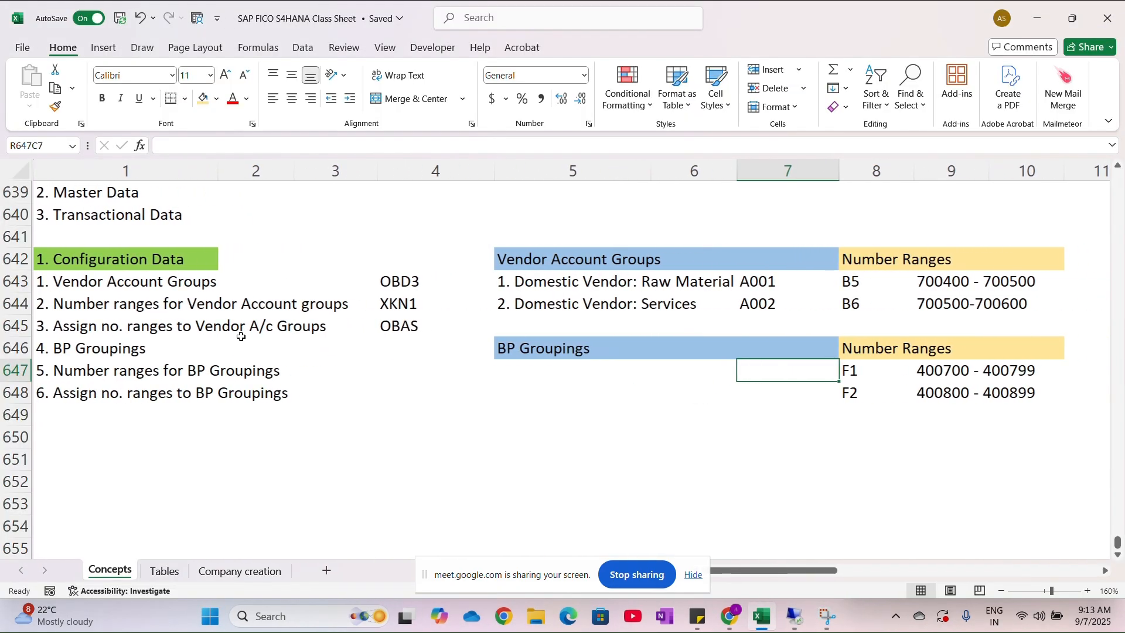
left_click_drag(89, 372, 242, 373)
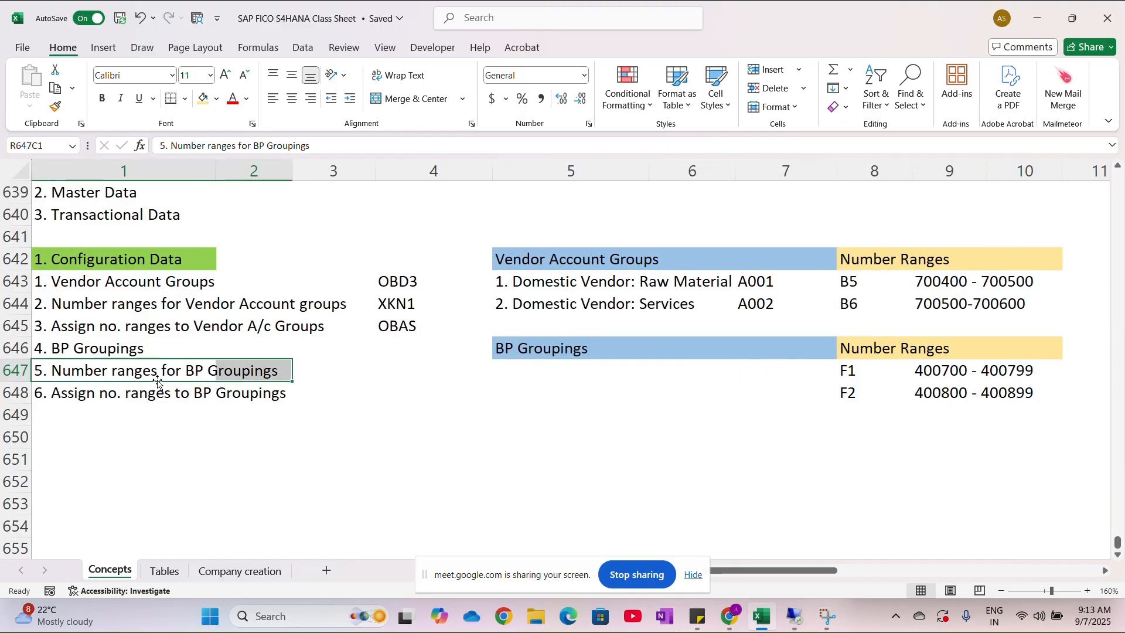
left_click(409, 376)
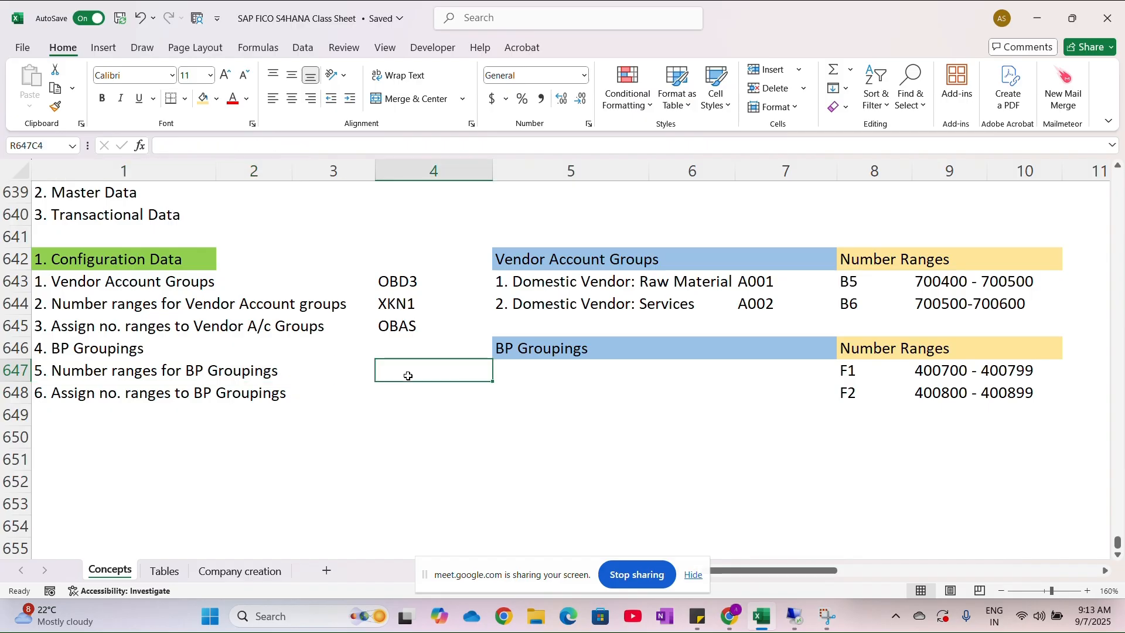
type("BUCF")
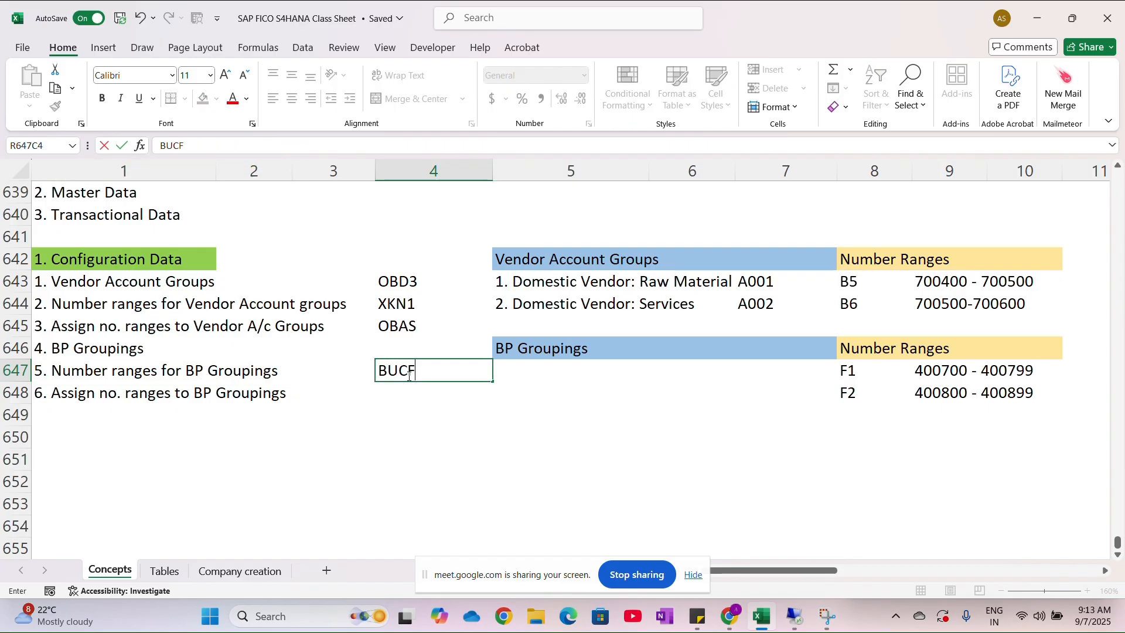
- Compare the worksheet's configuration steps and transaction codes with the IMG activities for business partner number ranges and groupings
key("alt+Tab")
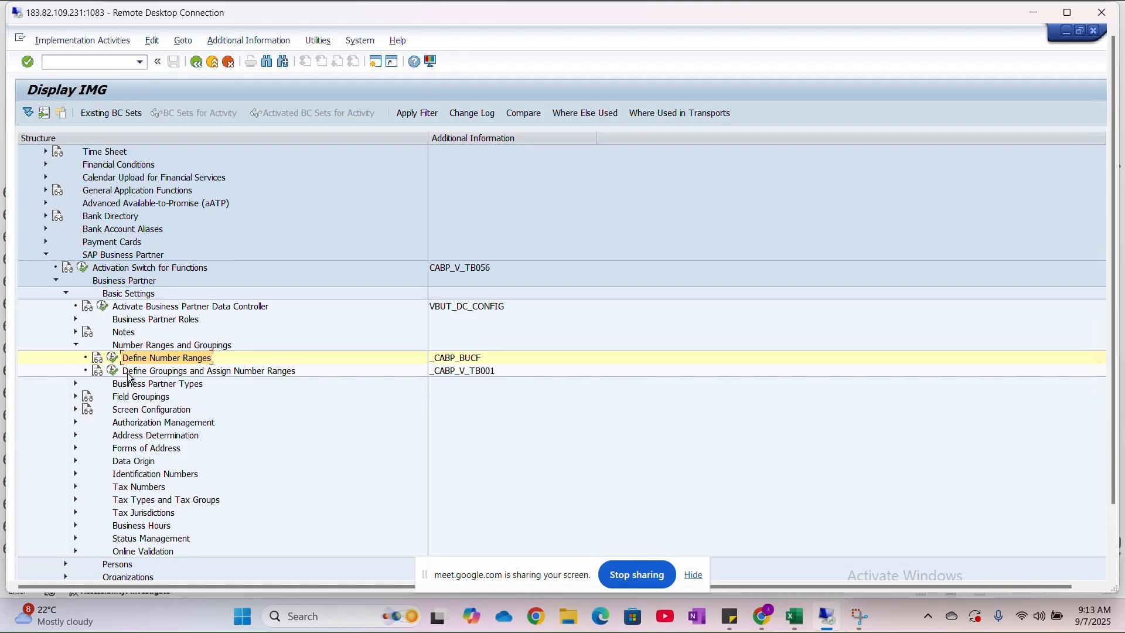
key("alt+Tab")
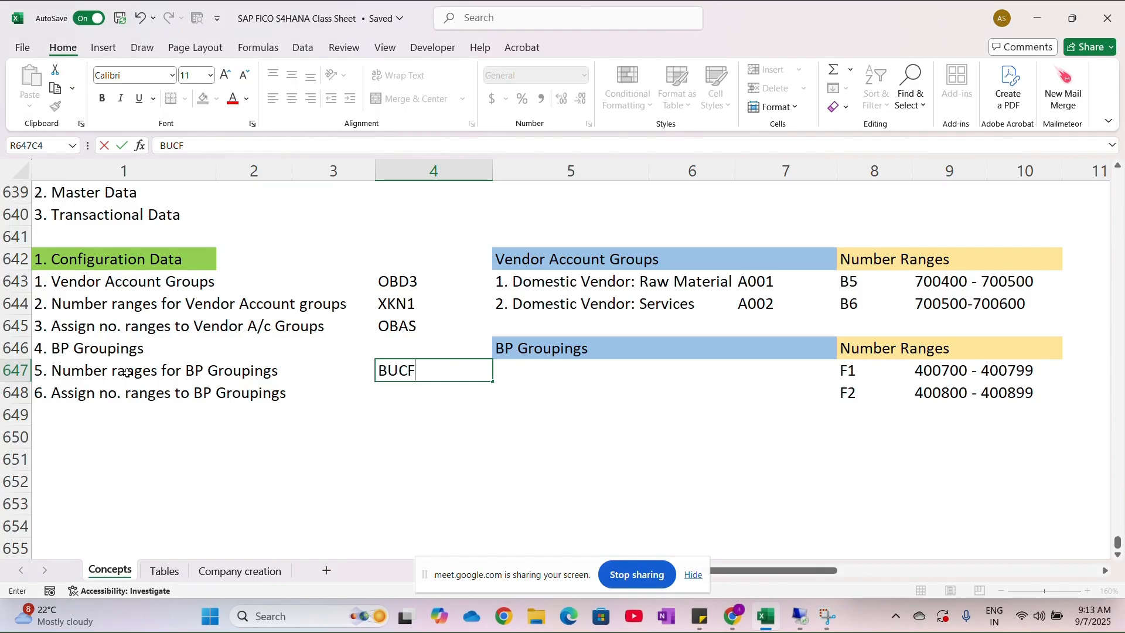
left_click_drag(134, 281, 128, 321)
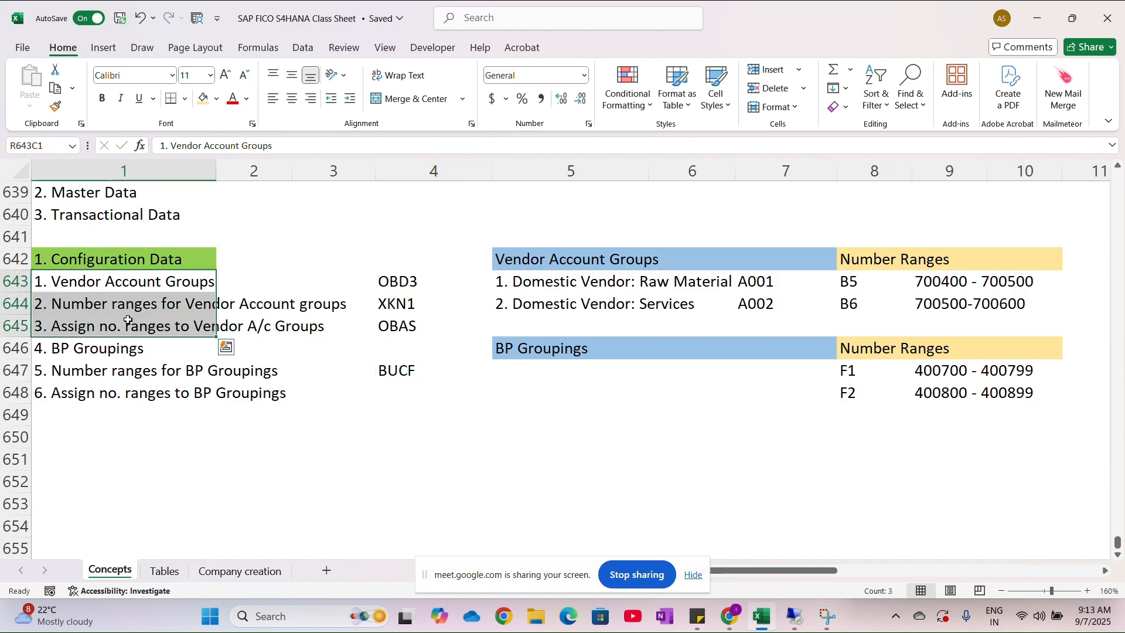
left_click(126, 286)
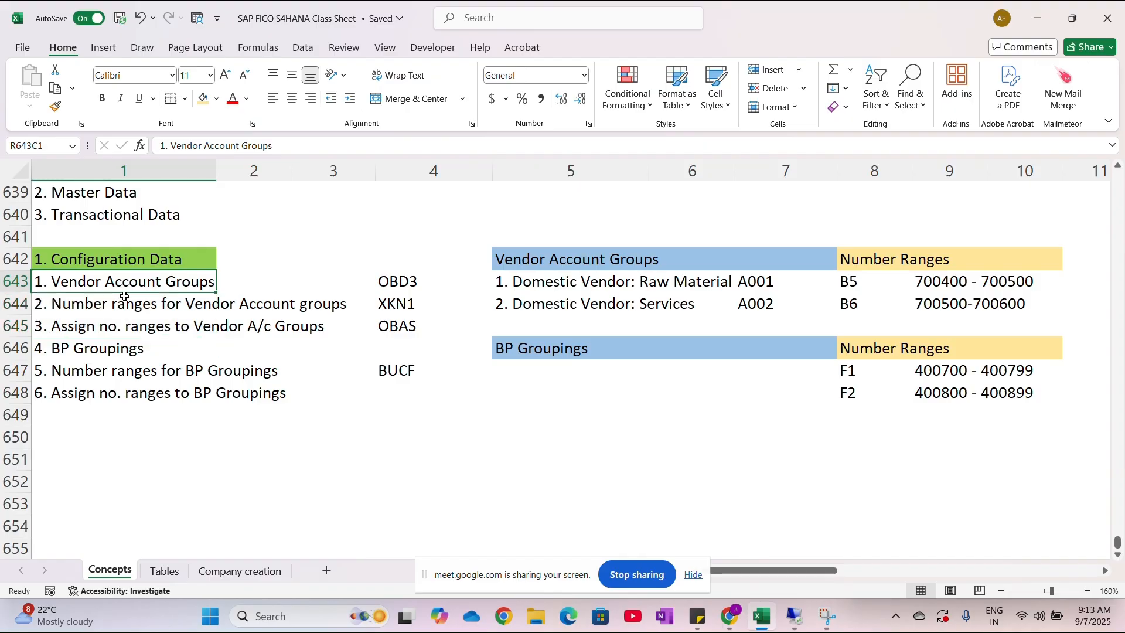
left_click(118, 306)
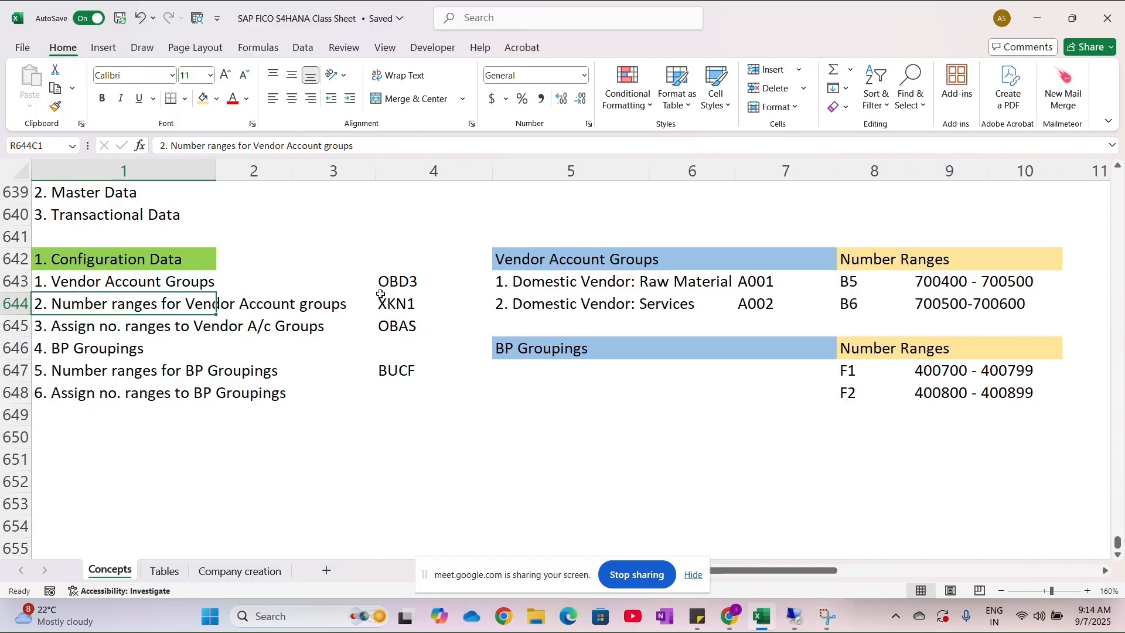
left_click(394, 306)
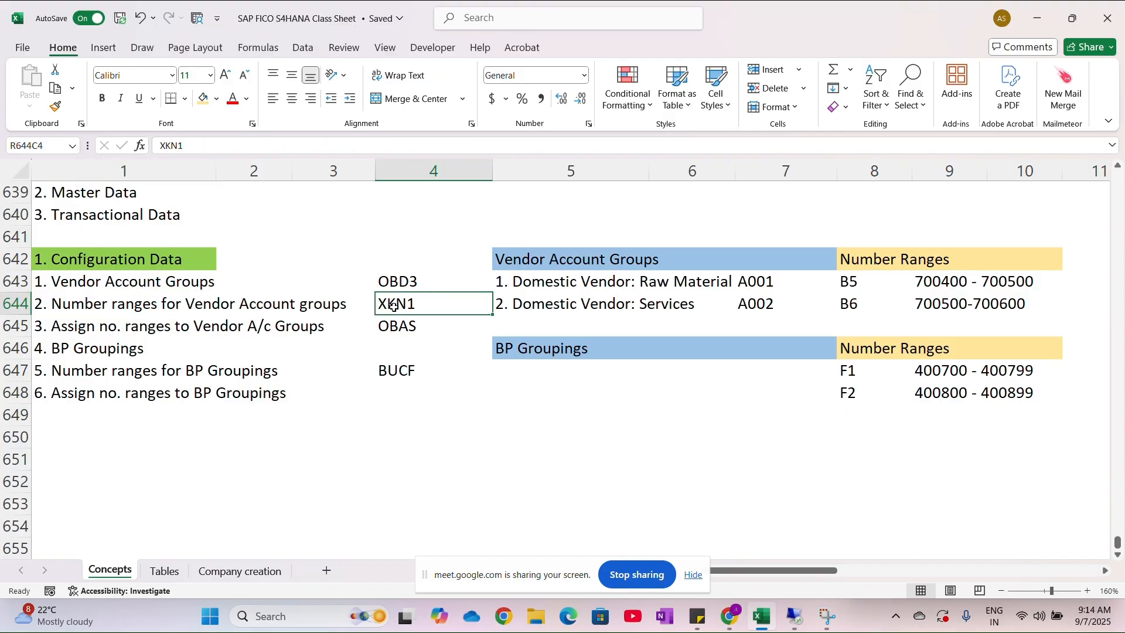
left_click(114, 325)
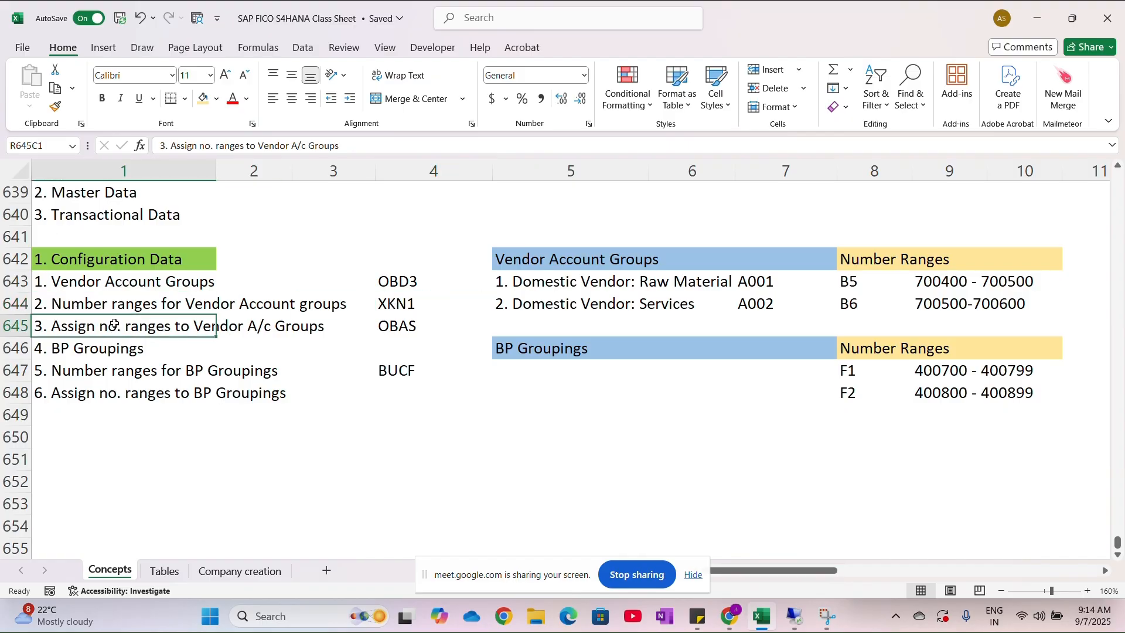
left_click(388, 333)
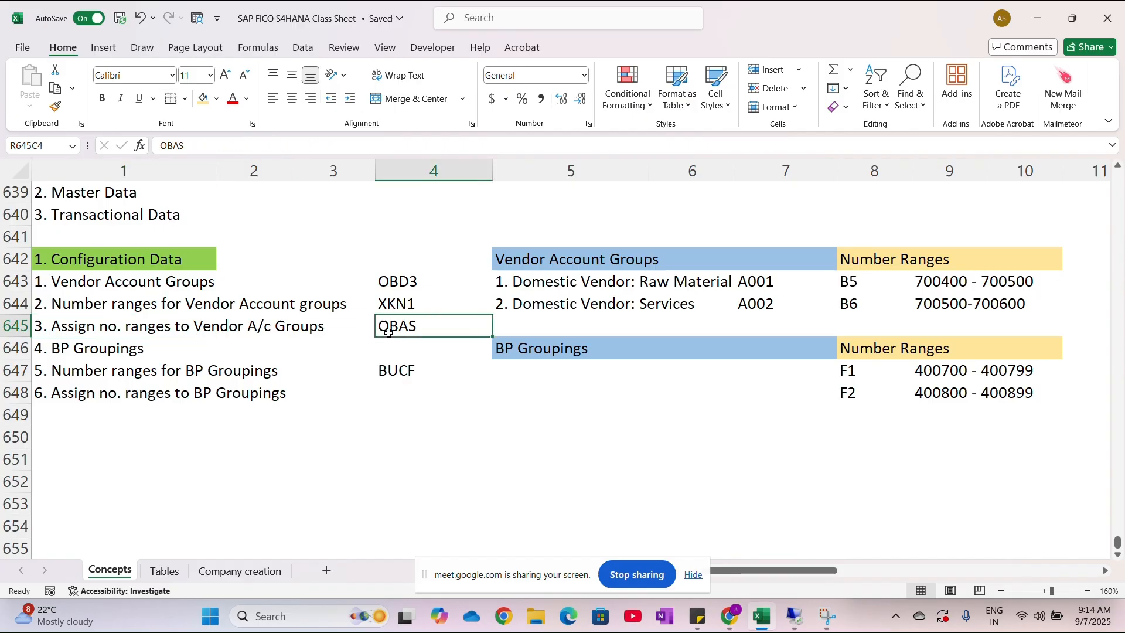
key("alt+Tab")
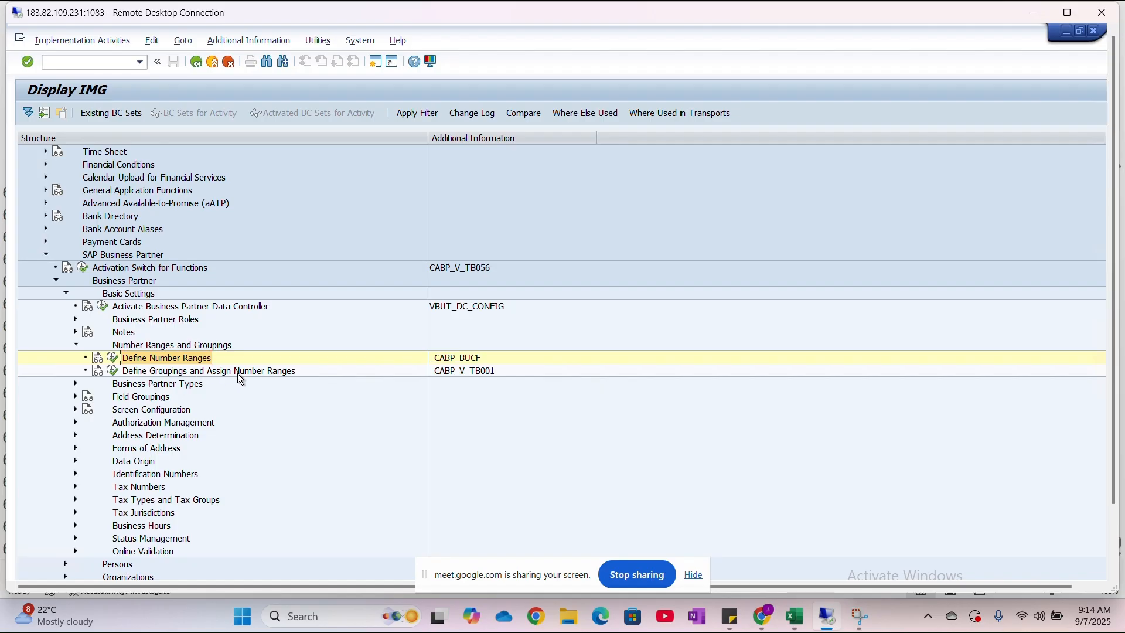
key("alt+Tab")
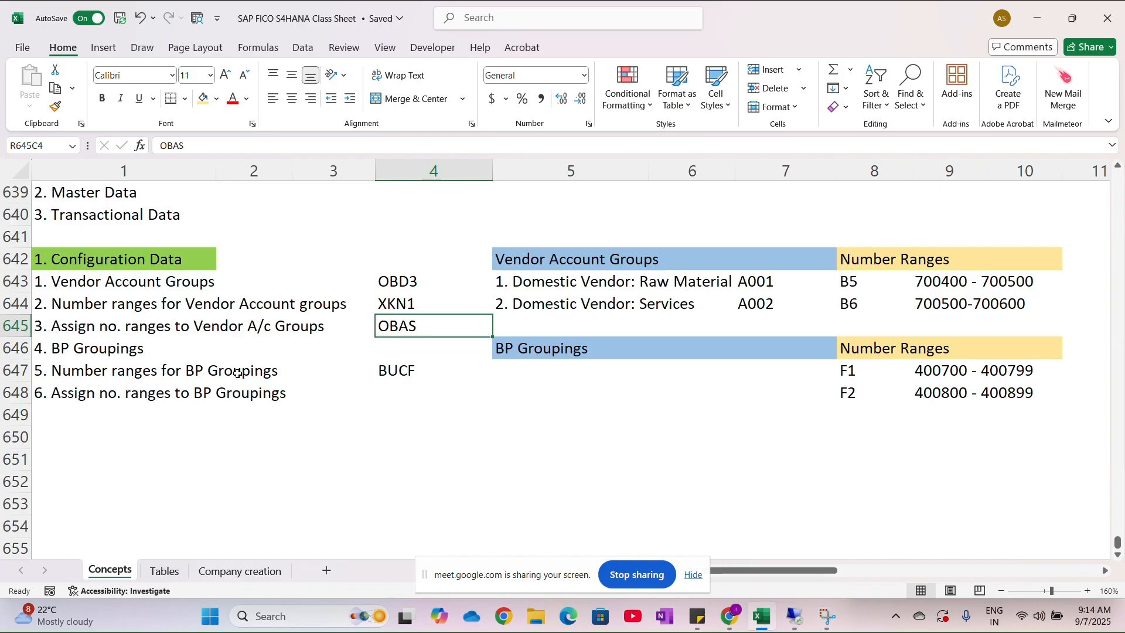
key("alt+Tab")
key("alt+Tab")
left_click(403, 399)
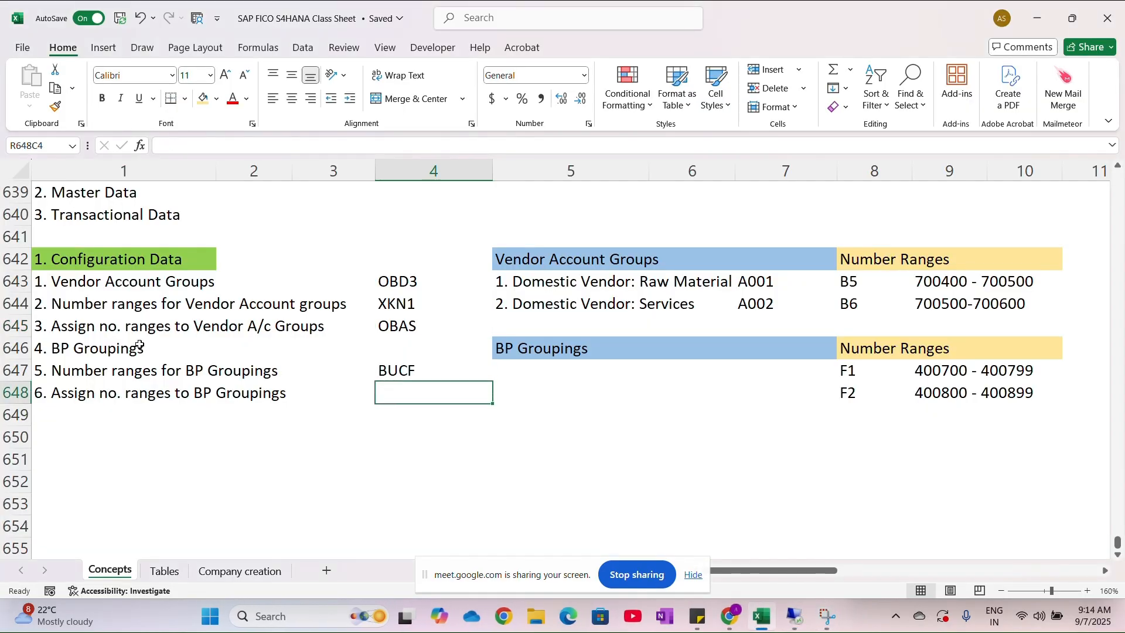
double_click(101, 350)
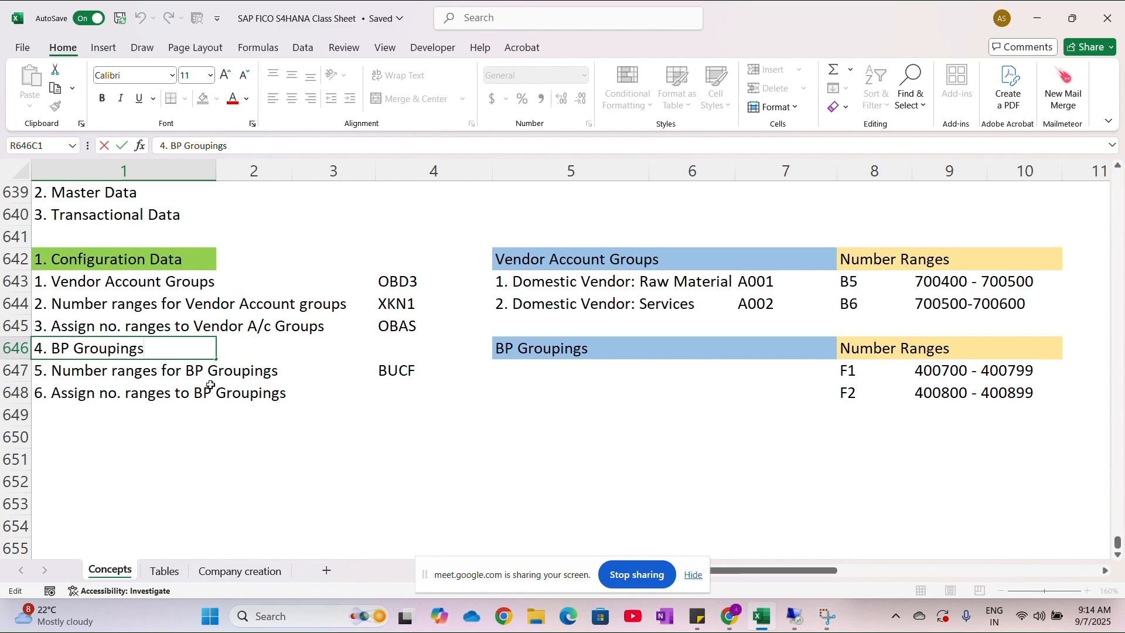
- Cut the text "Assign no. ranges to BP Groupings" from row 648 and clear its remaining line number
left_click(101, 394)
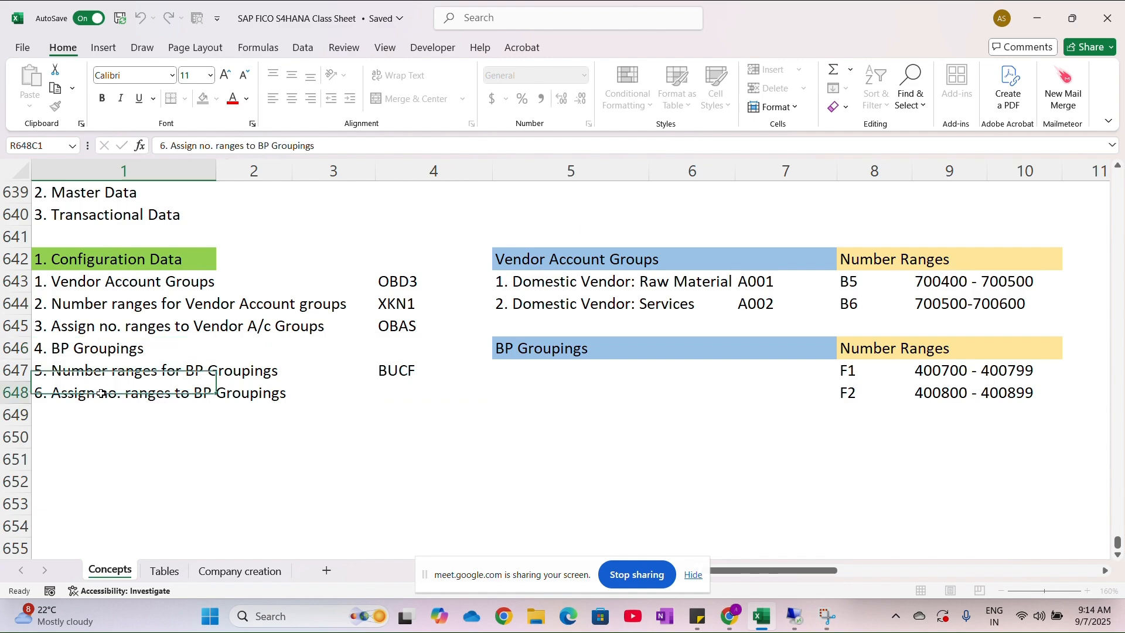
double_click(55, 394)
left_click_drag(55, 394, 286, 397)
key("ctrl+c")
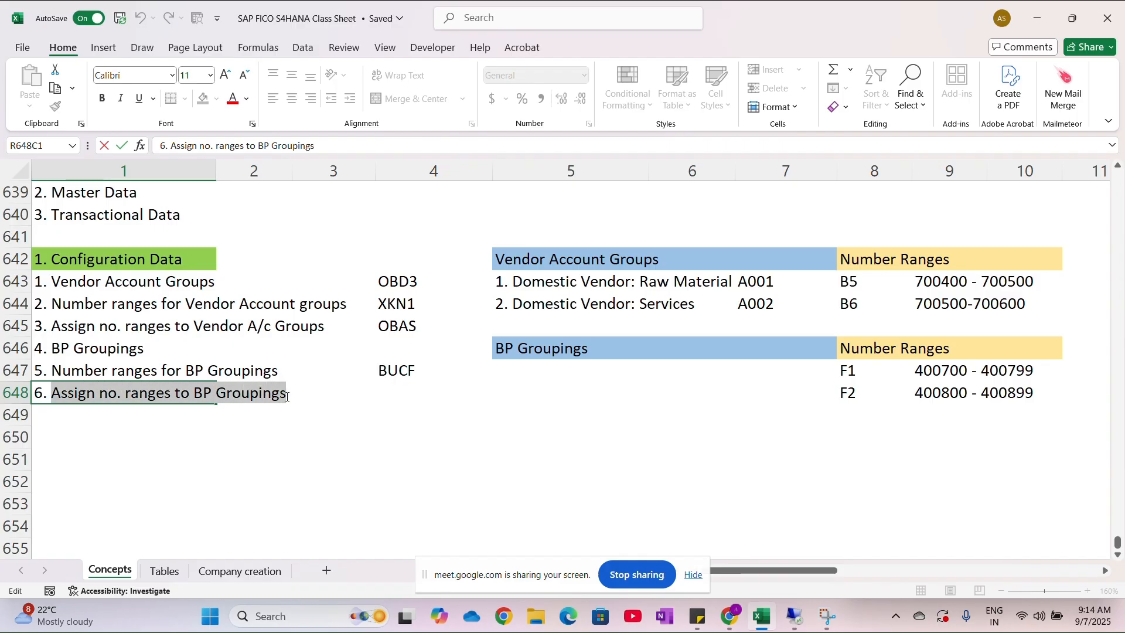
key("BackSpace")
key("BackSpace")
key("BackSpace")
key("BackSpace")
- Extend item 4 in row 646 to read "4. BP Groupings Assign no. ranges" using the cut text
double_click(109, 355)
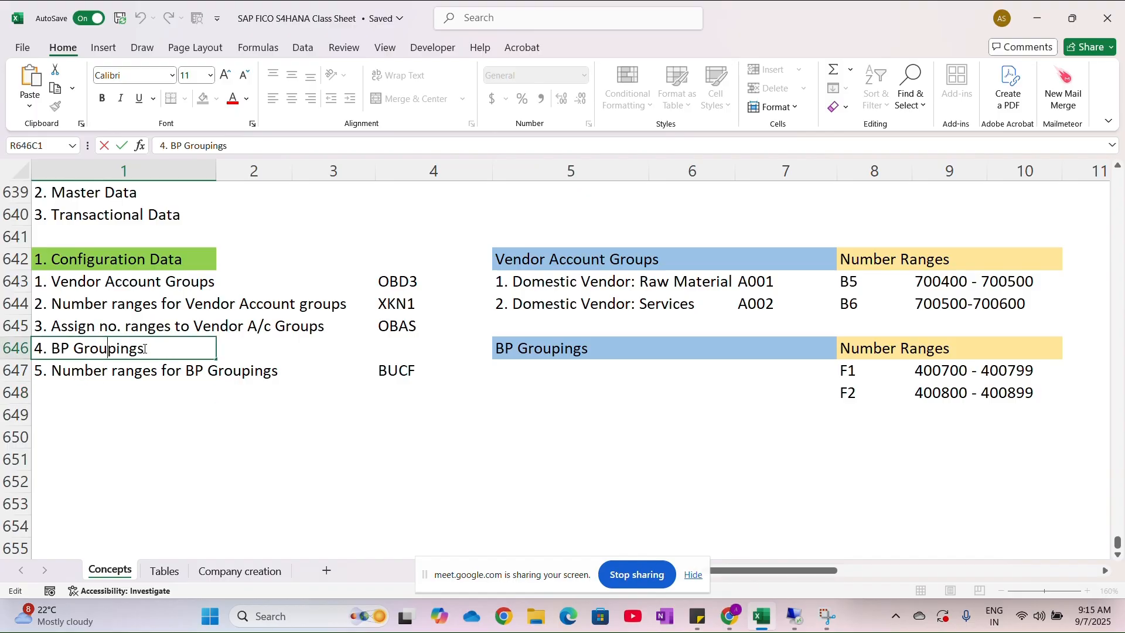
key("ctrl+v")
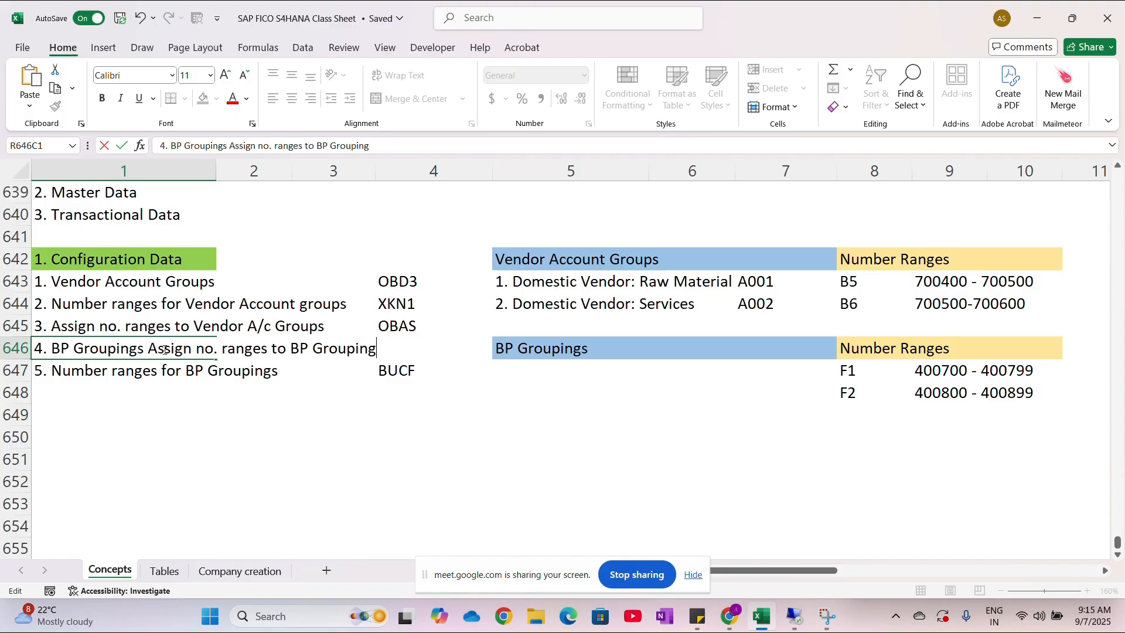
key("BackSpace")
key("BackSpace")
key("BackSpace")
key("BackSpace")
key("BackSpace")
key("BackSpace")
key("BackSpace")
key("BackSpace")
key("BackSpace")
key("BackSpace")
key("BackSpace")
key("BackSpace")
key("BackSpace")
key("BackSpace")
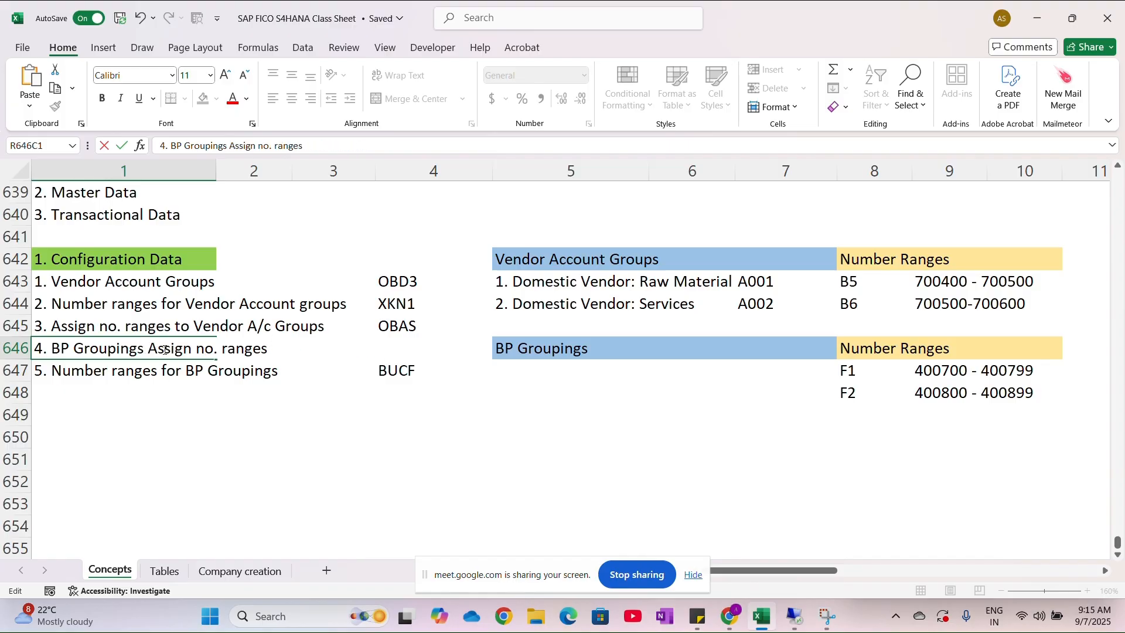
left_click(161, 421)
- Move the "BP Groupings Assign no. ranges" entry to row 648, below "Number ranges for BP Groupings"
left_click(131, 350)
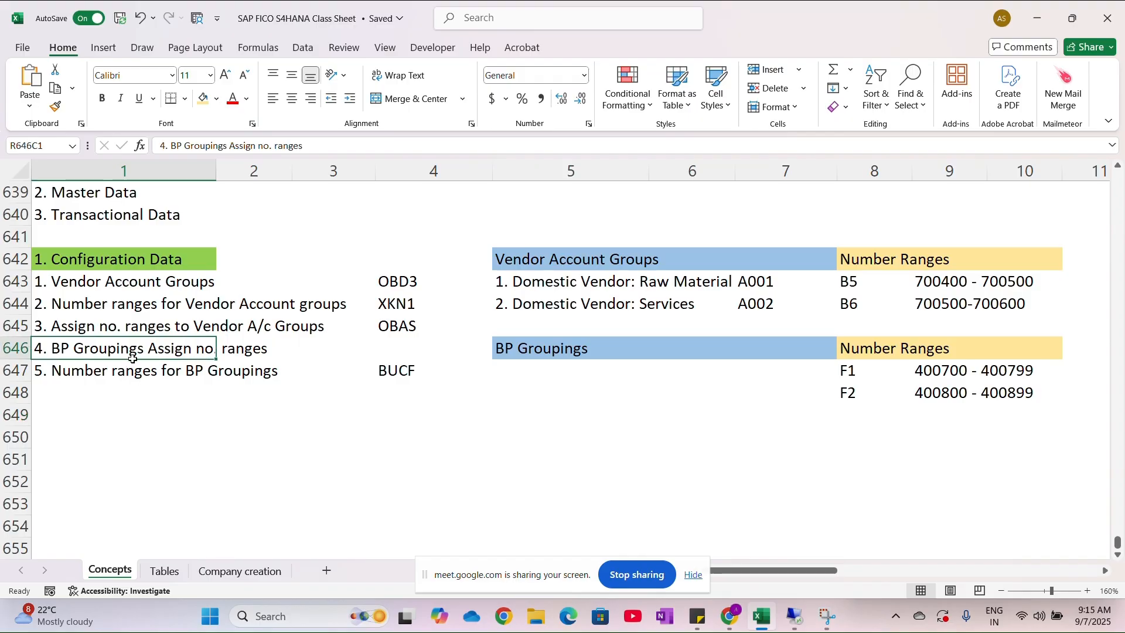
left_click_drag(131, 358, 133, 394)
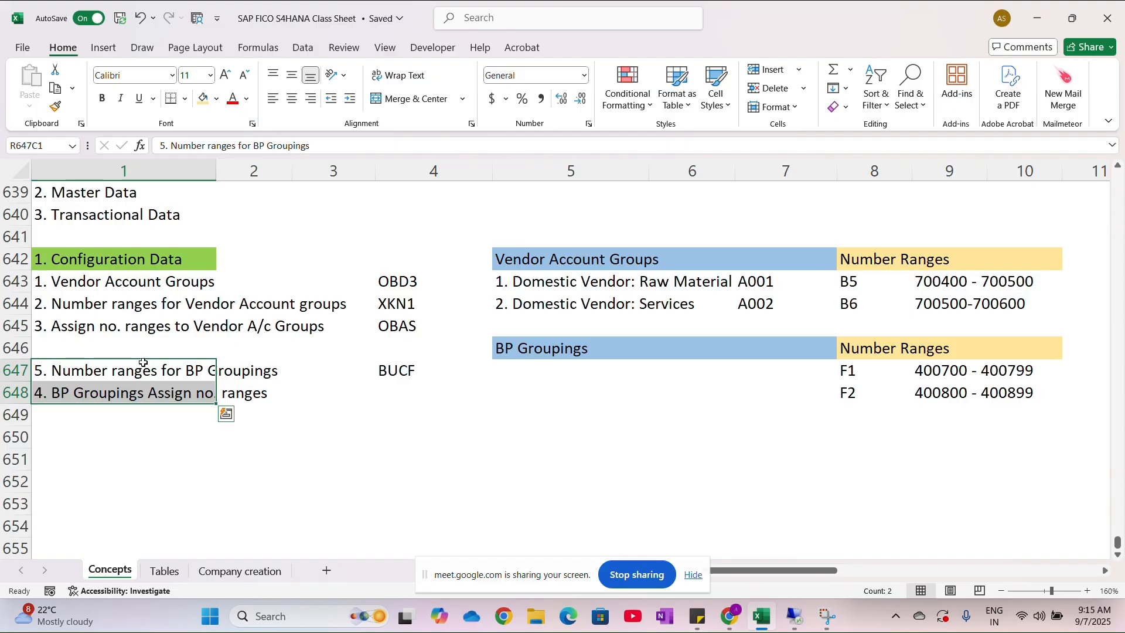
- Move both BP grouping entries up to rows 646 and 647, and the BUCF transaction code up to row 646
left_click_drag(143, 363, 146, 345)
left_click(390, 369)
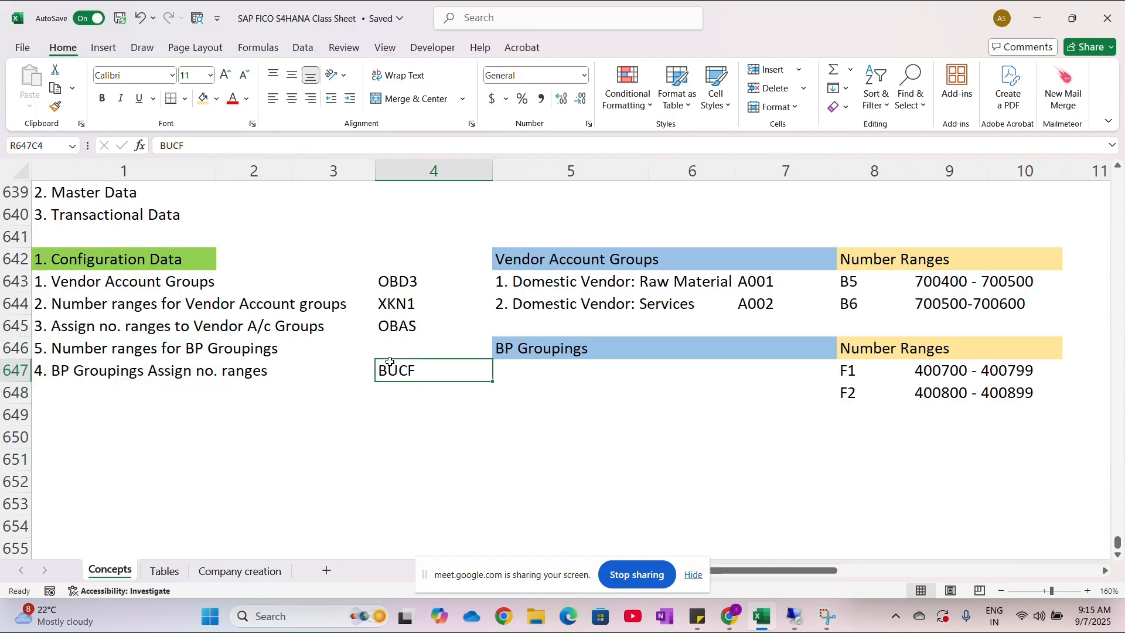
left_click_drag(392, 362, 394, 346)
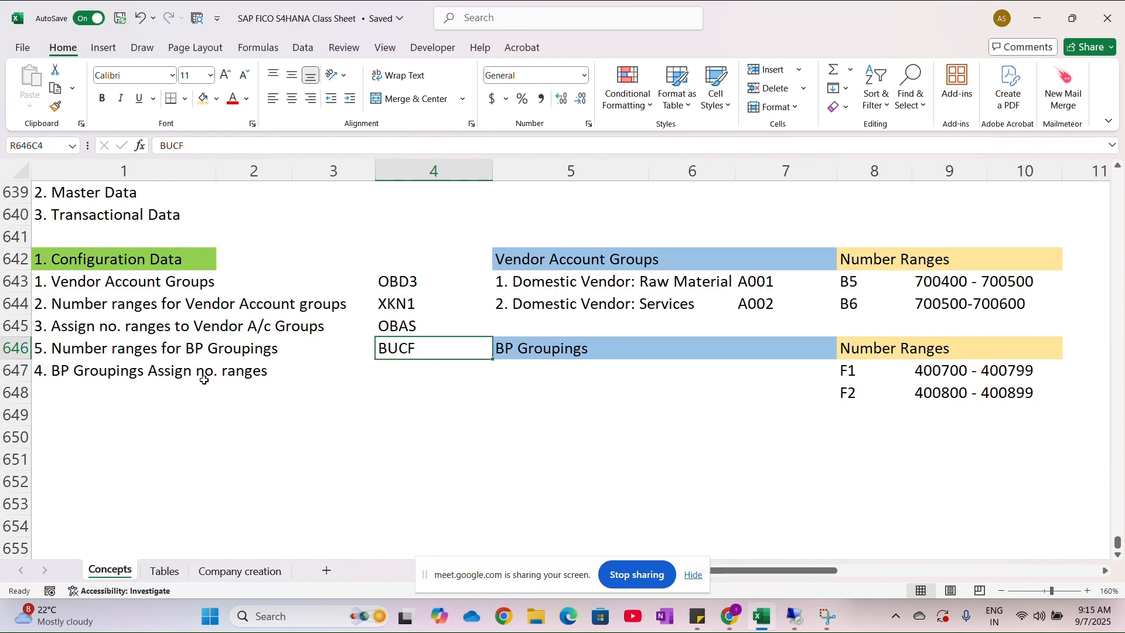
- Renumber and extend the entry in row 647 to read "5. Define BP Groupings Assign no. ranges"
double_click(171, 370)
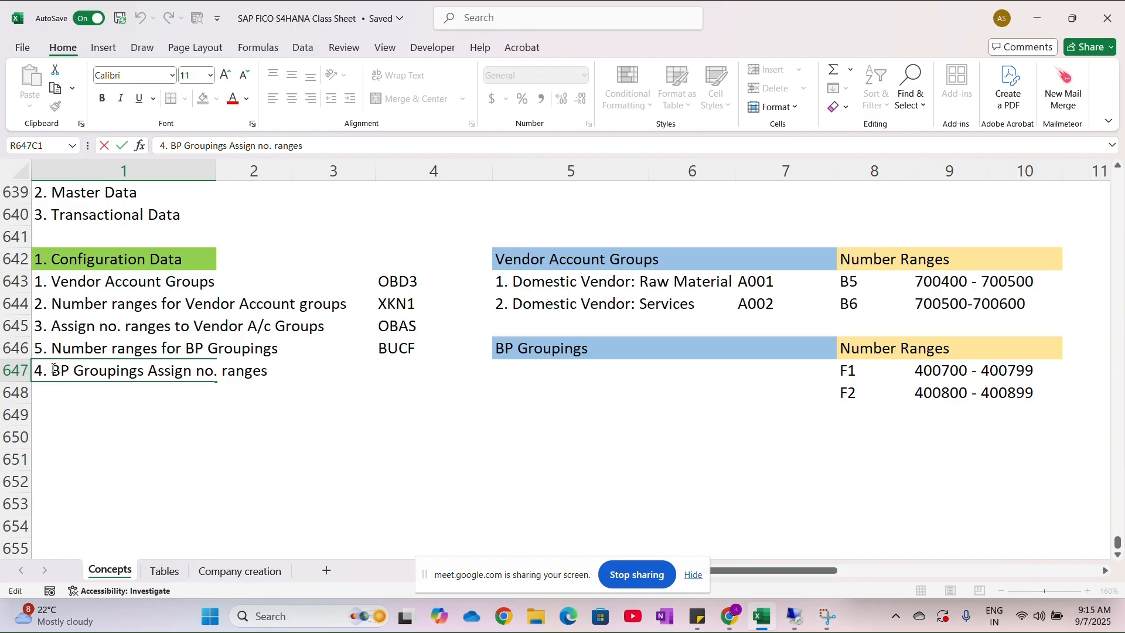
type("D")
key("Caps_Lock")
key("BackSpace")
key("BackSpace")
key("BackSpace")
key("BackSpace")
type("5.")
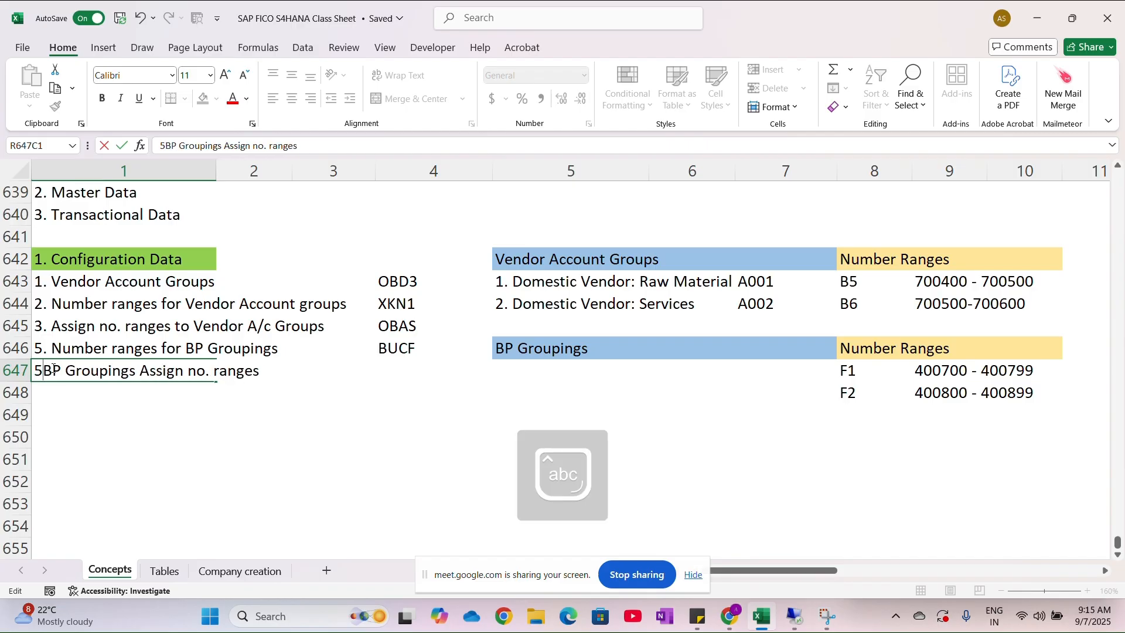
key("Caps_Lock")
type("D")
key("Caps_Lock")
type("efine")
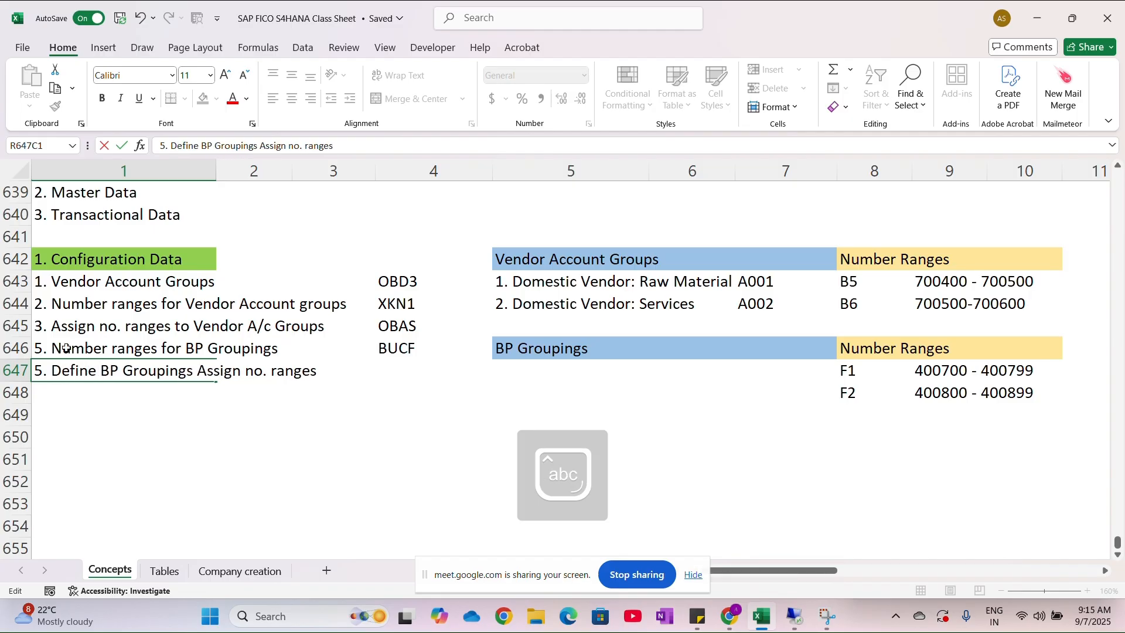
- Change the entry in row 646 to read "4. Create Number ranges for BP Groupings"
double_click(54, 348)
key("BackSpace")
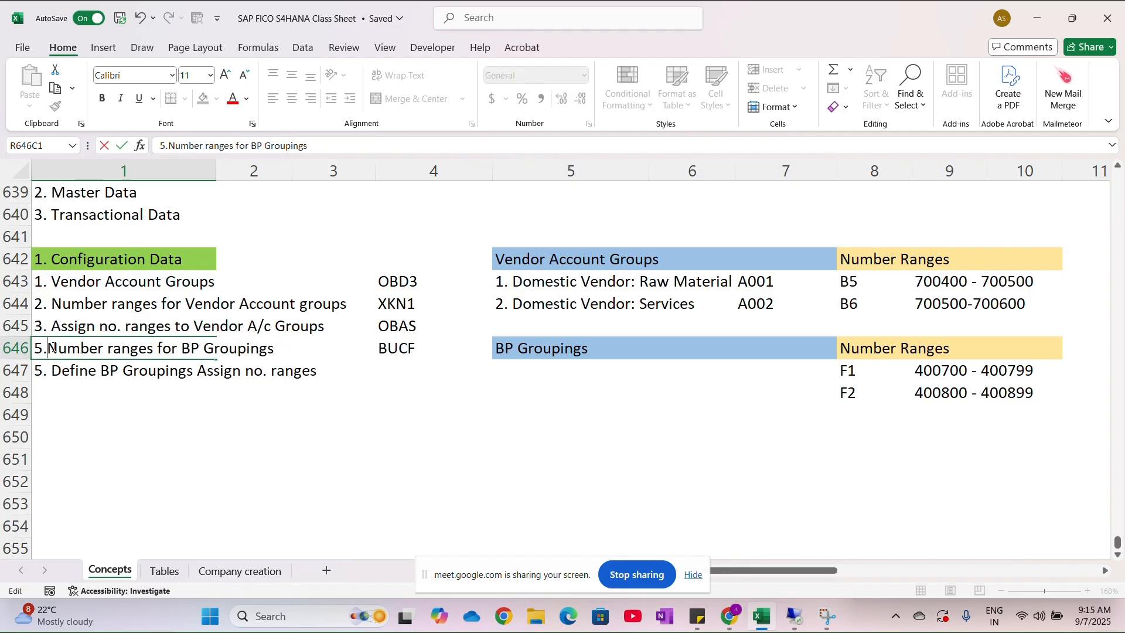
key("BackSpace")
key("BackSpace")
key("Caps_Lock")
type("4.")
key("Caps_Lock")
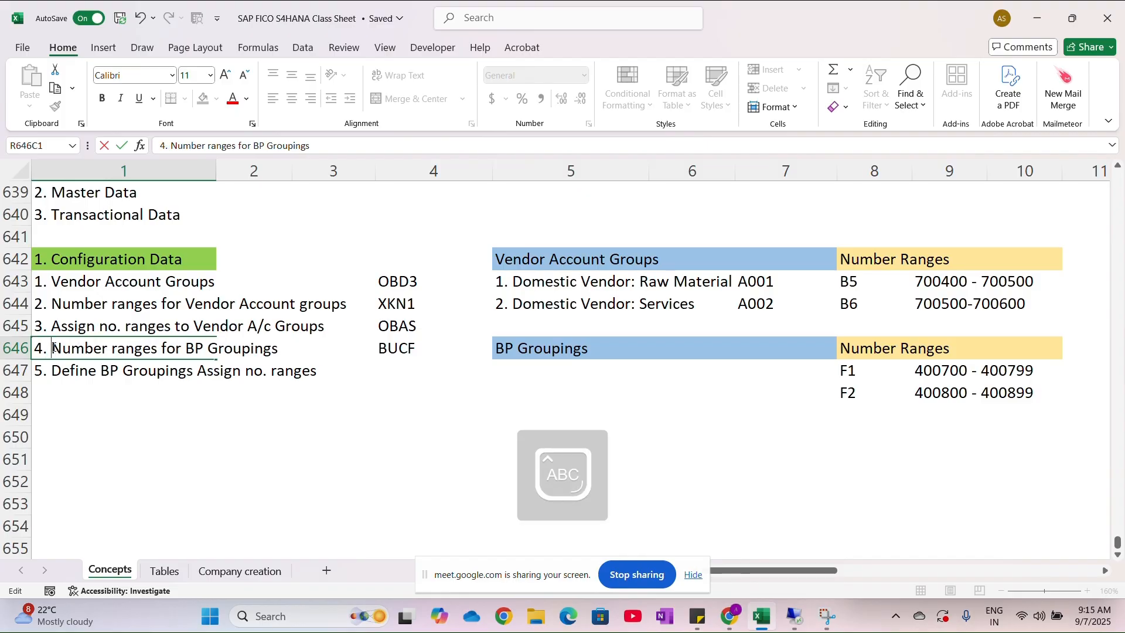
key("Caps_Lock")
type("Crea")
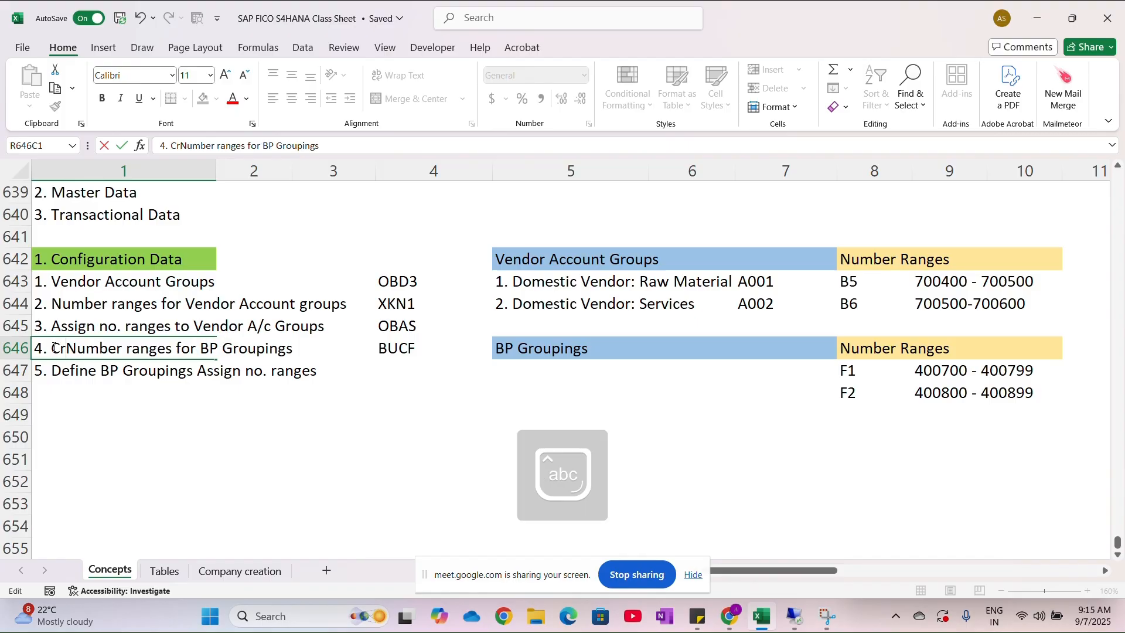
type("te")
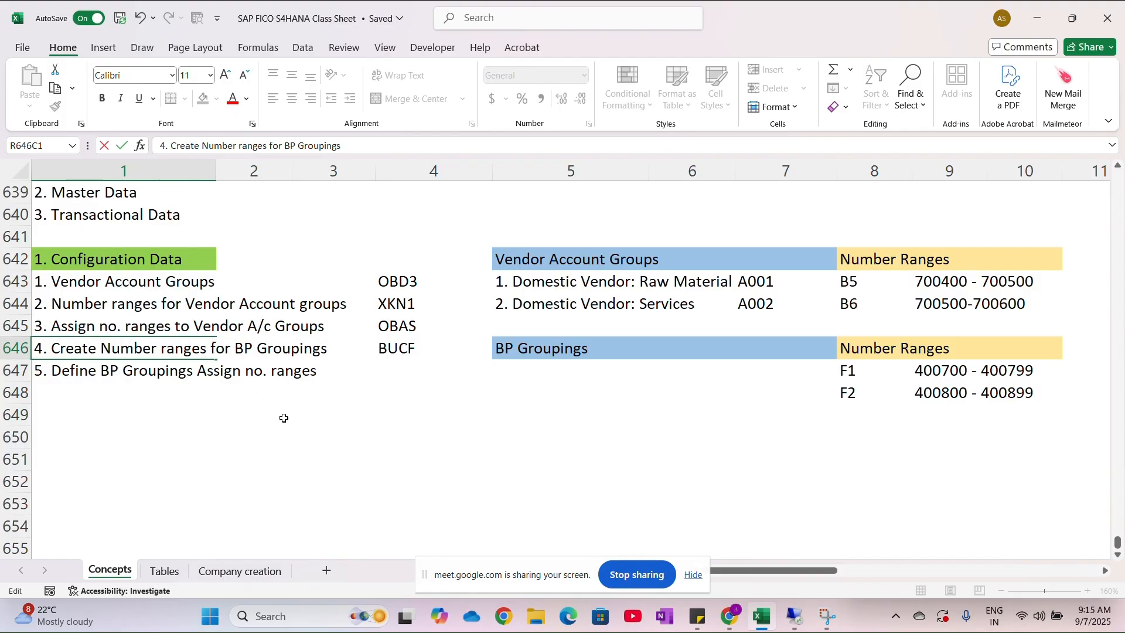
- Insert "&" before "Assign no. ranges" in the row 647 entry
left_click(192, 371)
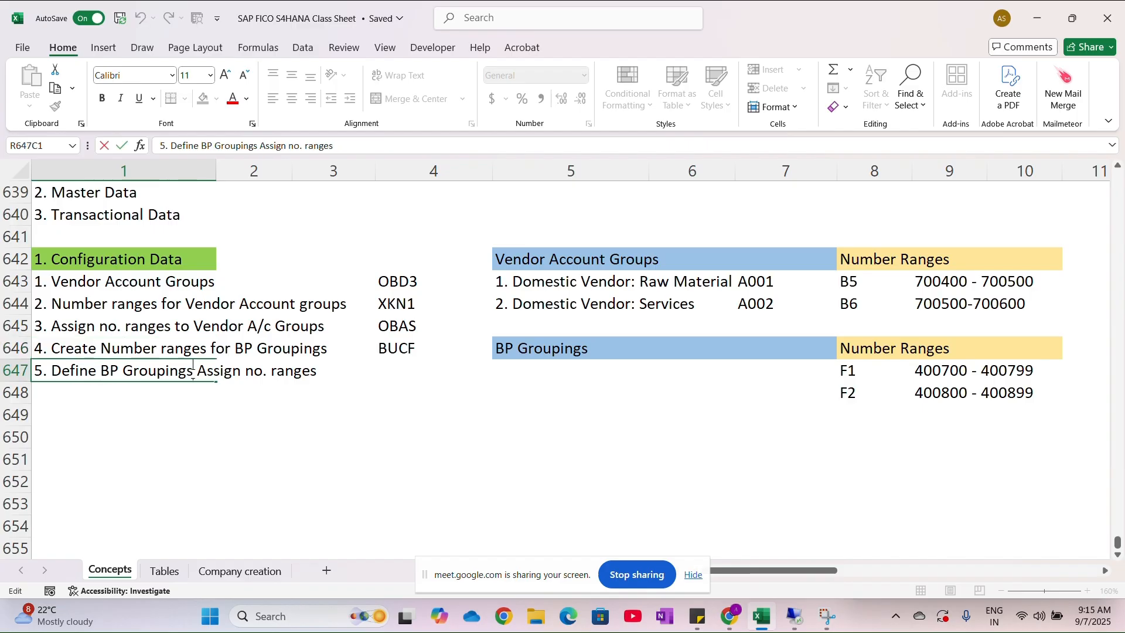
type("&")
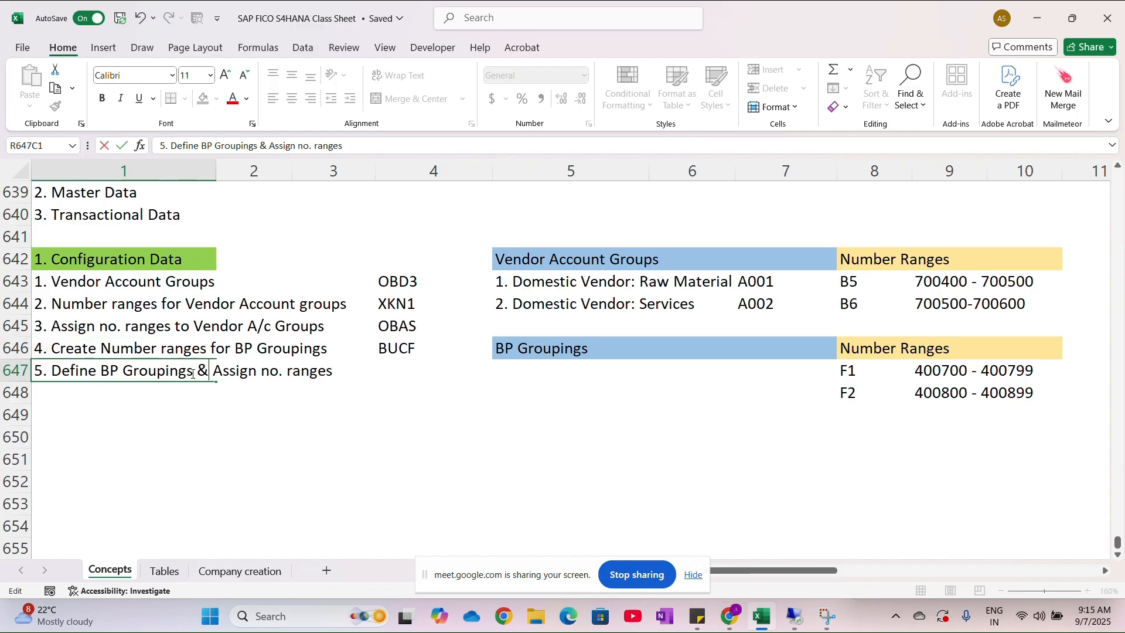
left_click(272, 436)
- Enter the transaction code B001 in column 4 of row 647, beside the BP groupings entry
left_click(401, 370)
type("b001")
key("BackSpace")
key("BackSpace")
key("BackSpace")
key("BackSpace")
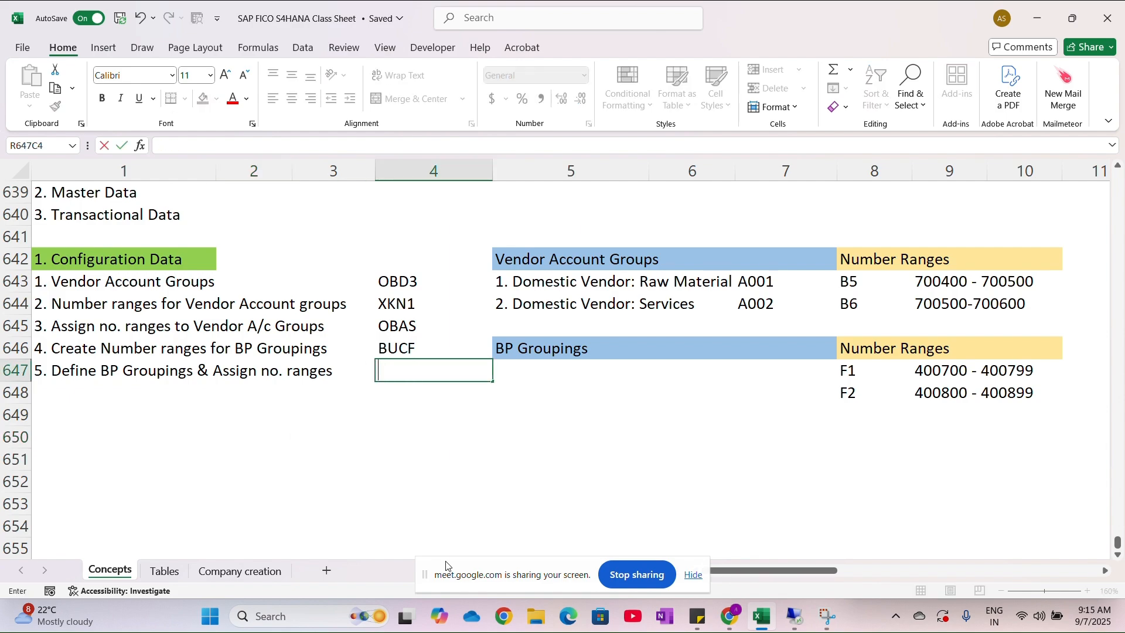
key("Caps_Lock")
type("B001")
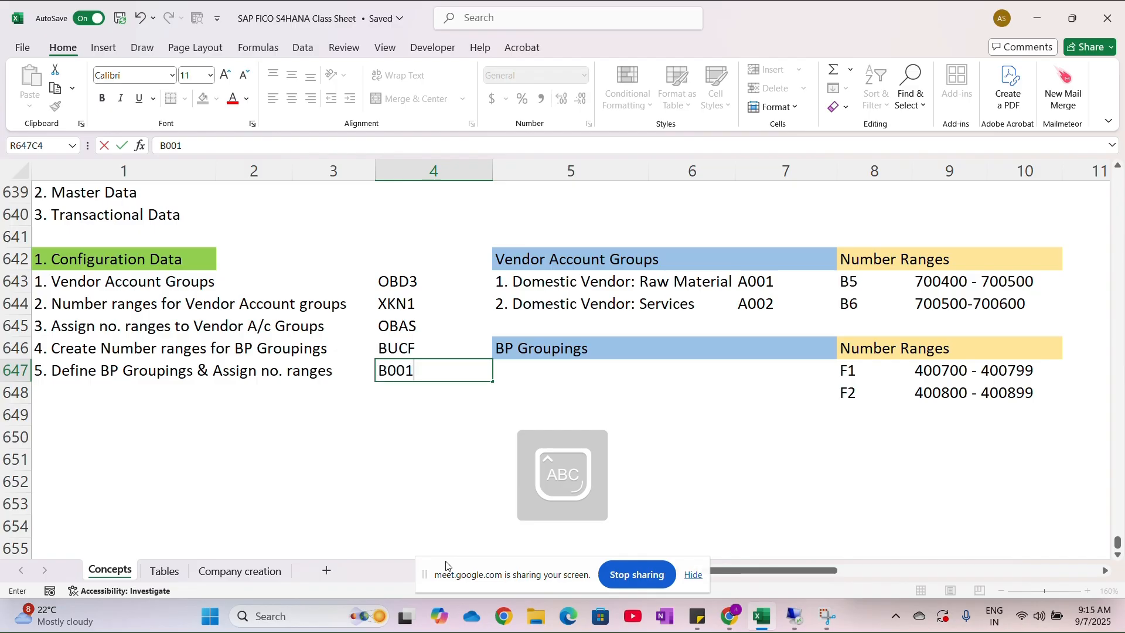
left_click(396, 473)
- Switch to the SAP remote session and execute the activity Define Groupings and Assign Number Ranges
key("alt+Tab")
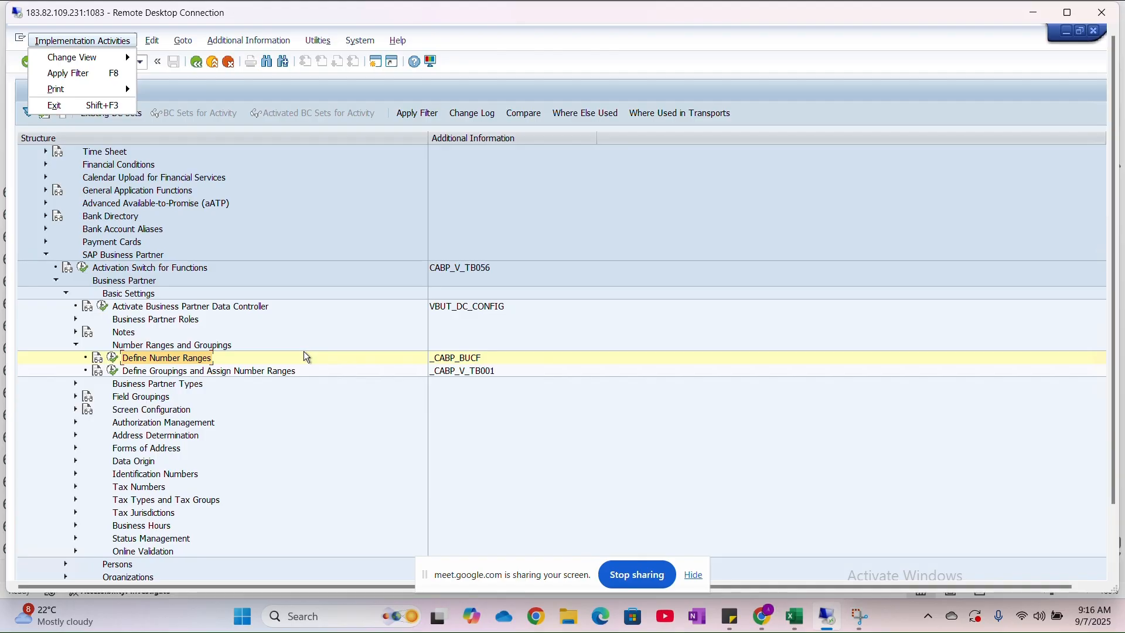
left_click(112, 374)
left_click(112, 373)
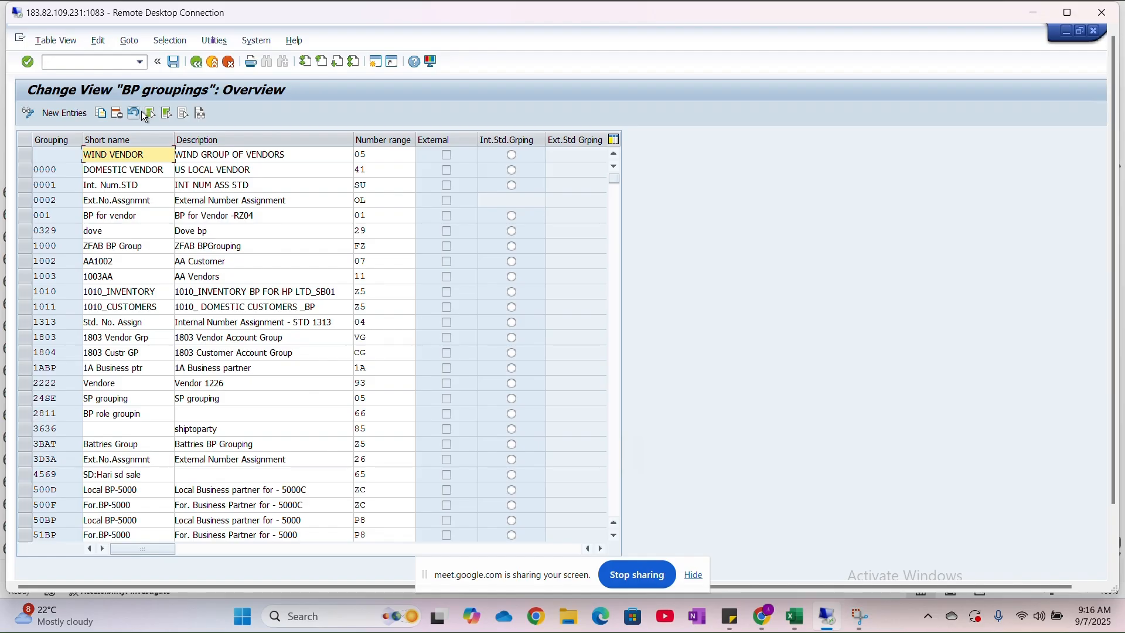
- Maximize the remote session and position the BP groupings overview at grouping JAGR
left_click(1068, 12)
left_click(242, 575)
type("JAGR")
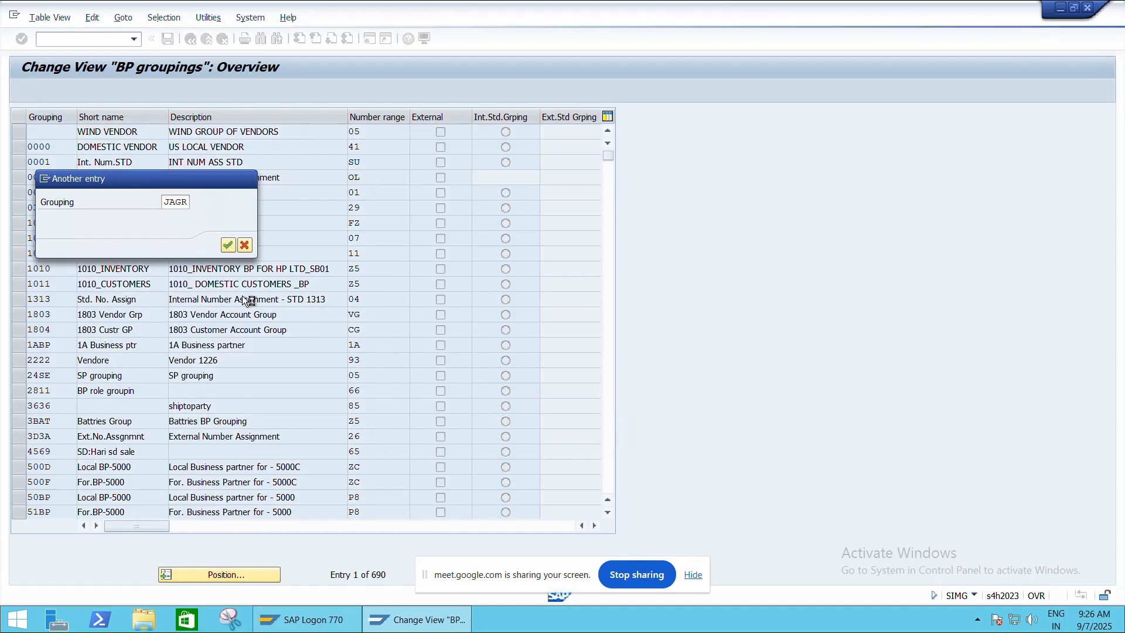